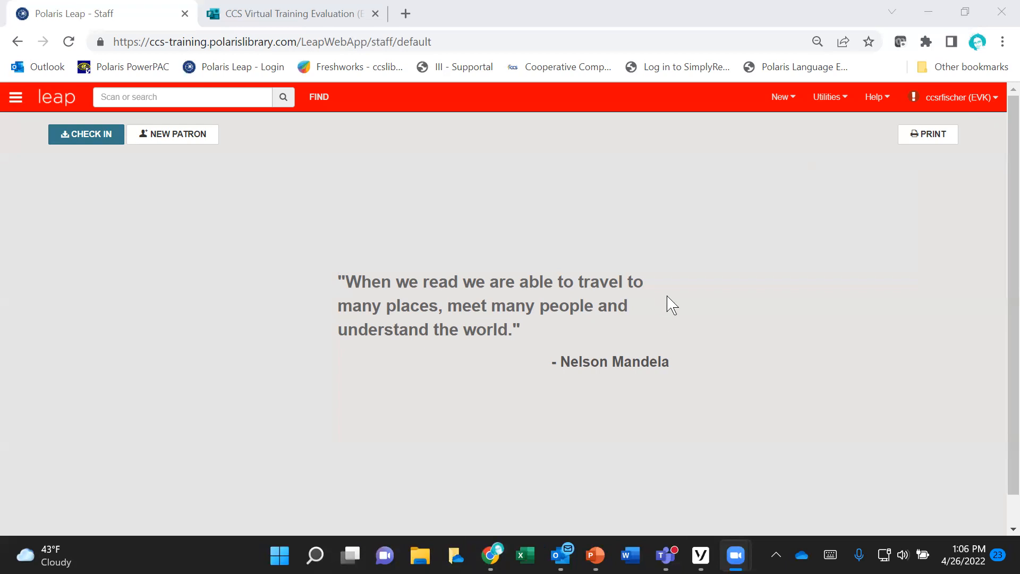
Step: Open the MARC Import setup and view the default profile's bibliographic record options
{"action": "left_click", "coordinate": [849, 110]}
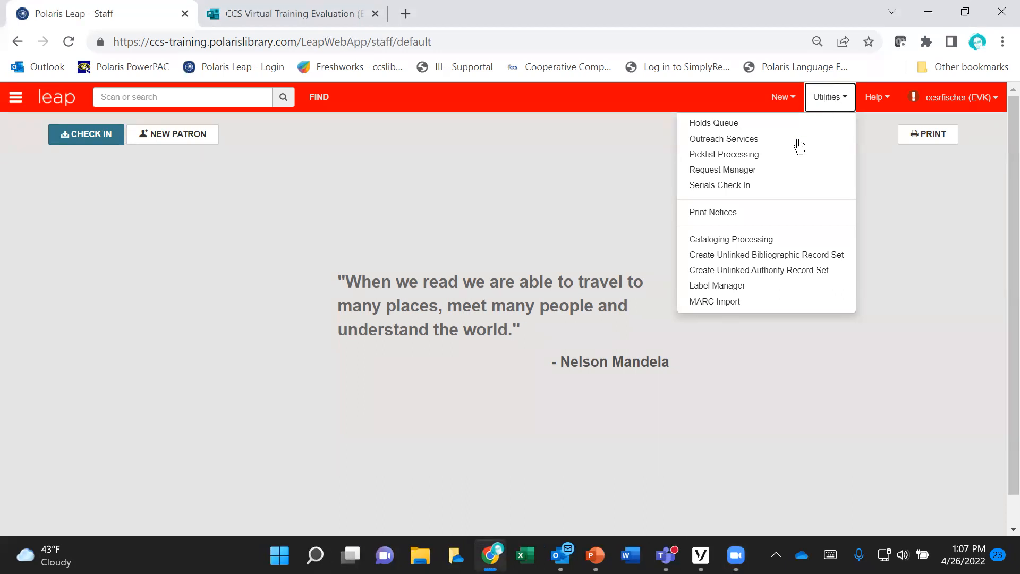
{"action": "left_click", "coordinate": [740, 302]}
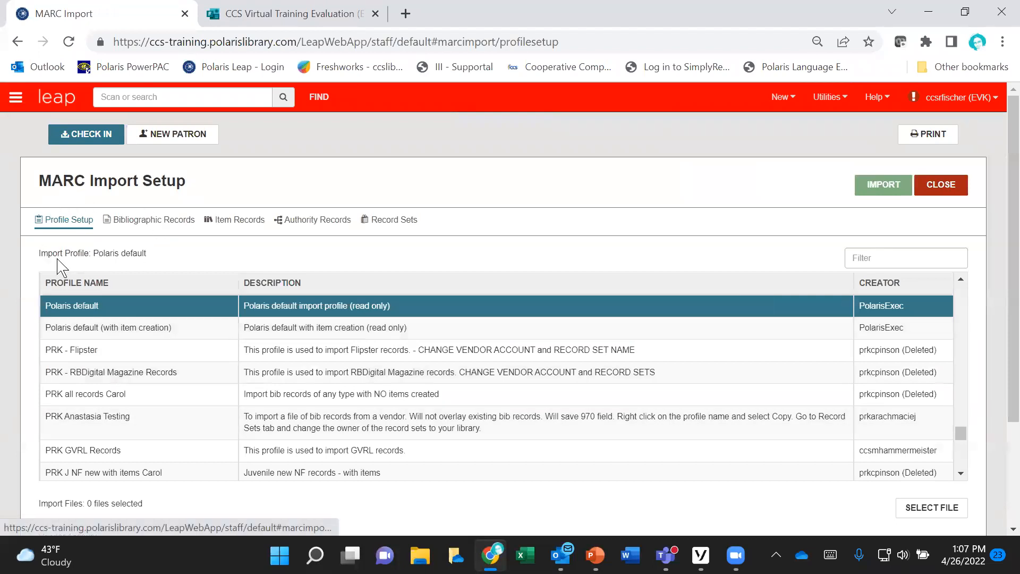
{"action": "left_click", "coordinate": [153, 226]}
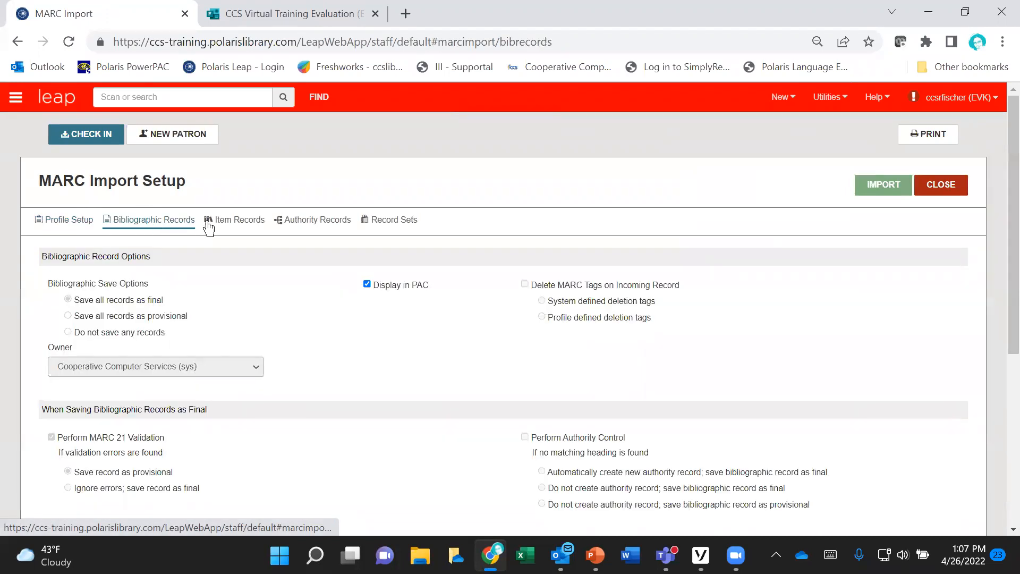
Step: Select the import profile "EVK - Acquisitions Bibs for EDI suppliers" in the MARC Import profile list
{"action": "left_click", "coordinate": [72, 223]}
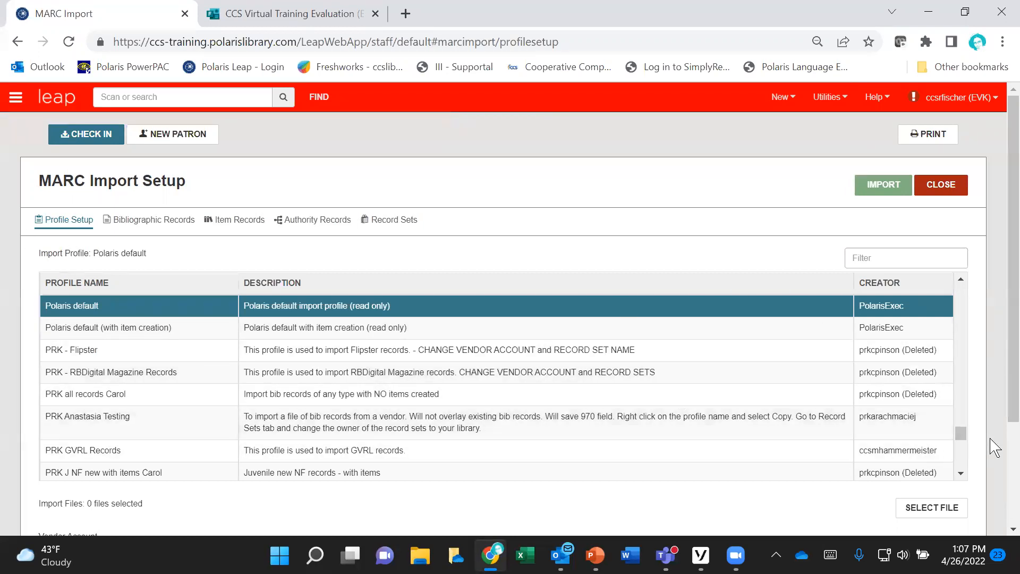
{"action": "left_click_drag", "start_coordinate": [961, 431], "coordinate": [1001, 374]}
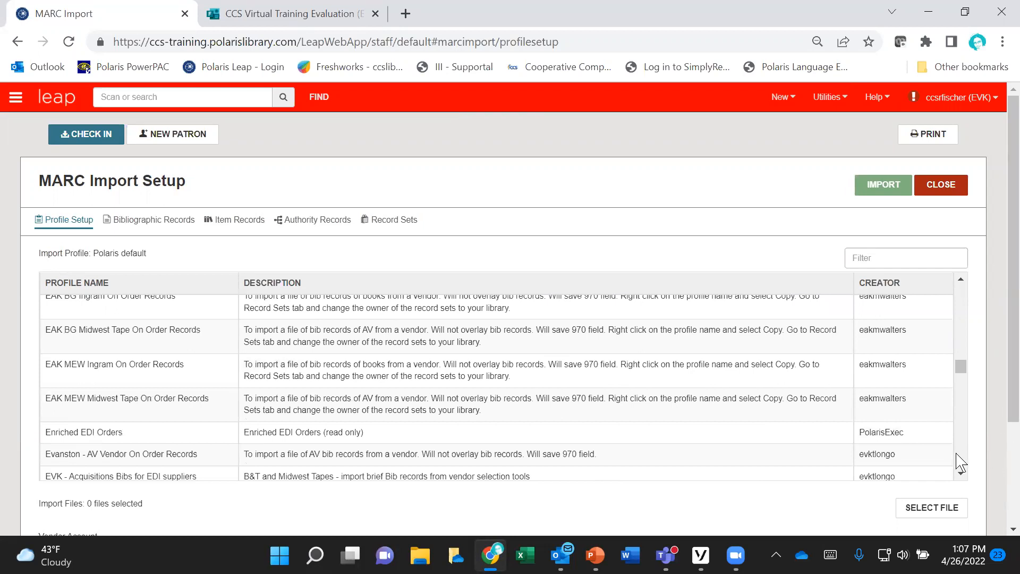
{"action": "left_click", "coordinate": [960, 473]}
{"action": "left_click", "coordinate": [960, 473]}
{"action": "left_click", "coordinate": [961, 473]}
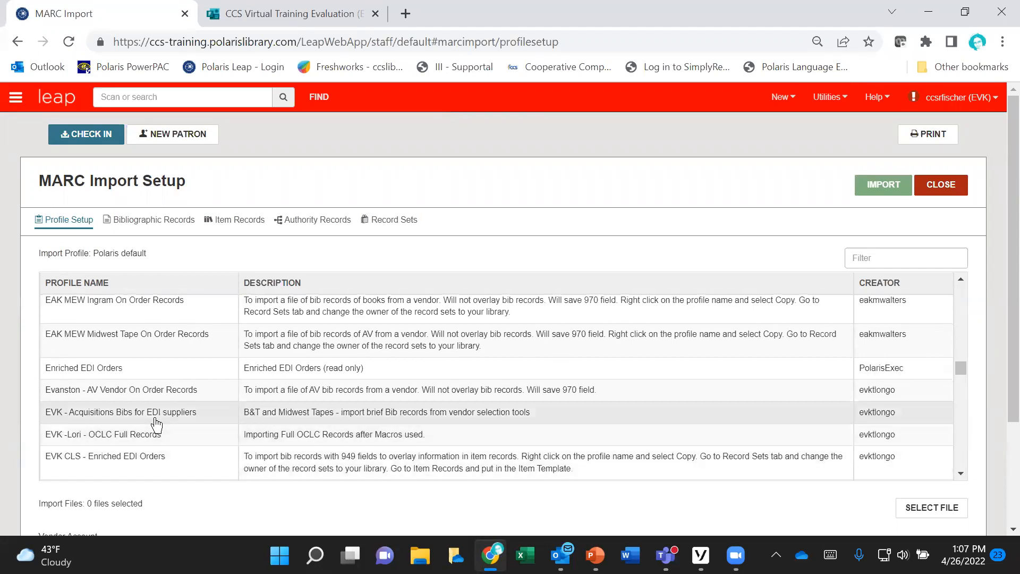
{"action": "left_click", "coordinate": [159, 414]}
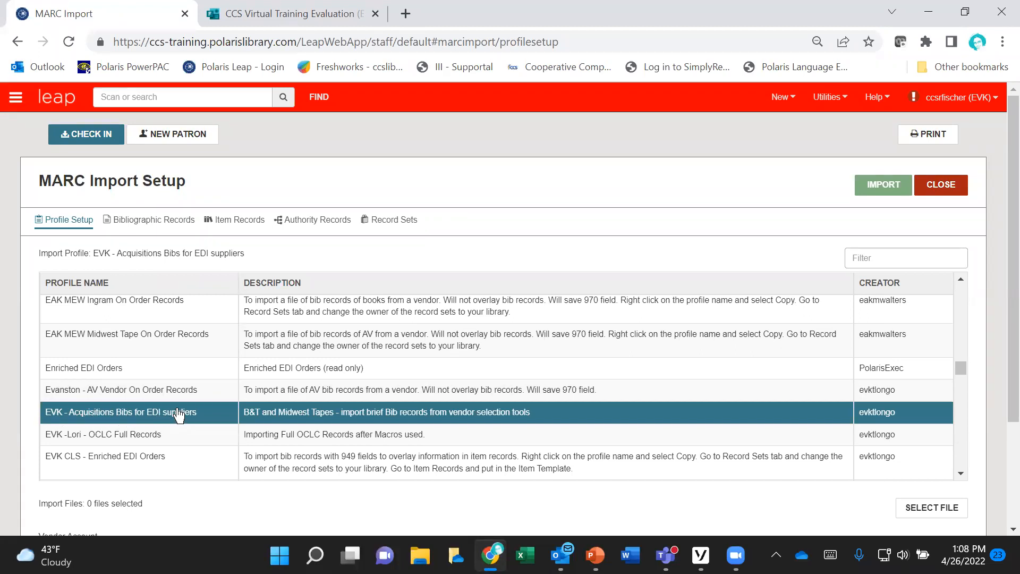
Step: Review the selected profile's bibliographic record options and its record set settings
{"action": "left_click", "coordinate": [151, 229]}
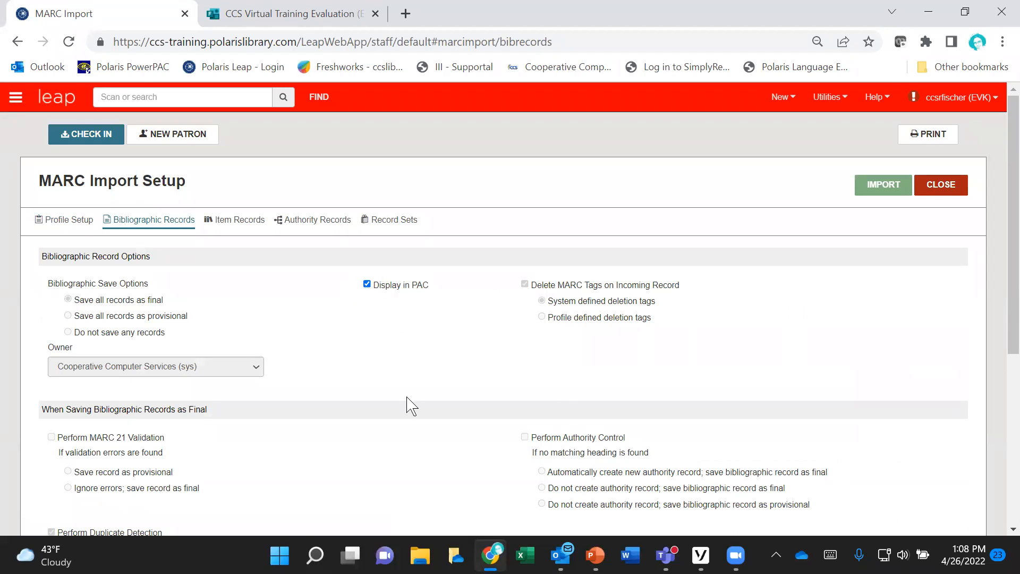
{"action": "scroll", "coordinate": [439, 414], "scroll_direction": "down", "scroll_amount": 3}
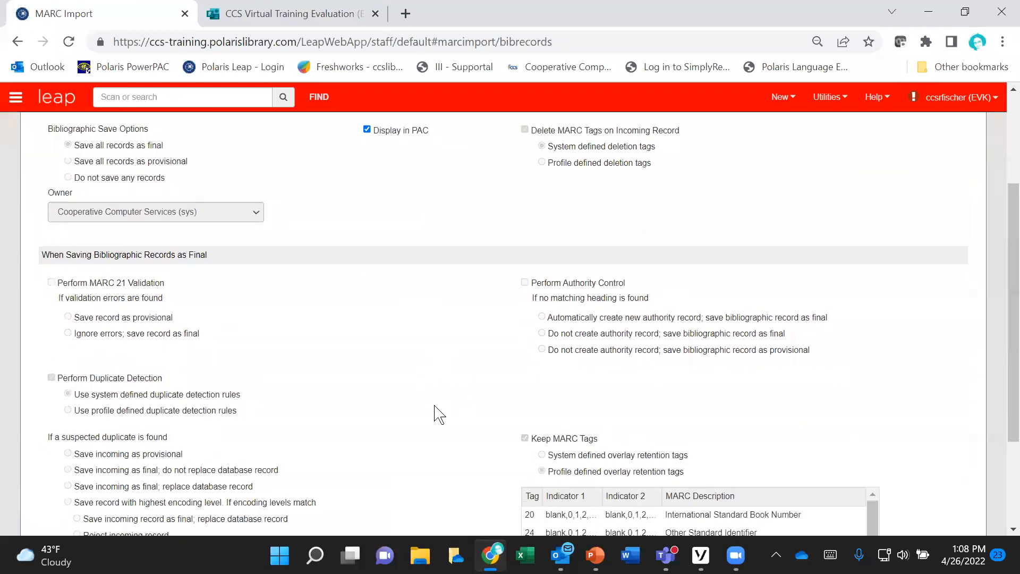
{"action": "scroll", "coordinate": [438, 414], "scroll_direction": "up", "scroll_amount": 3}
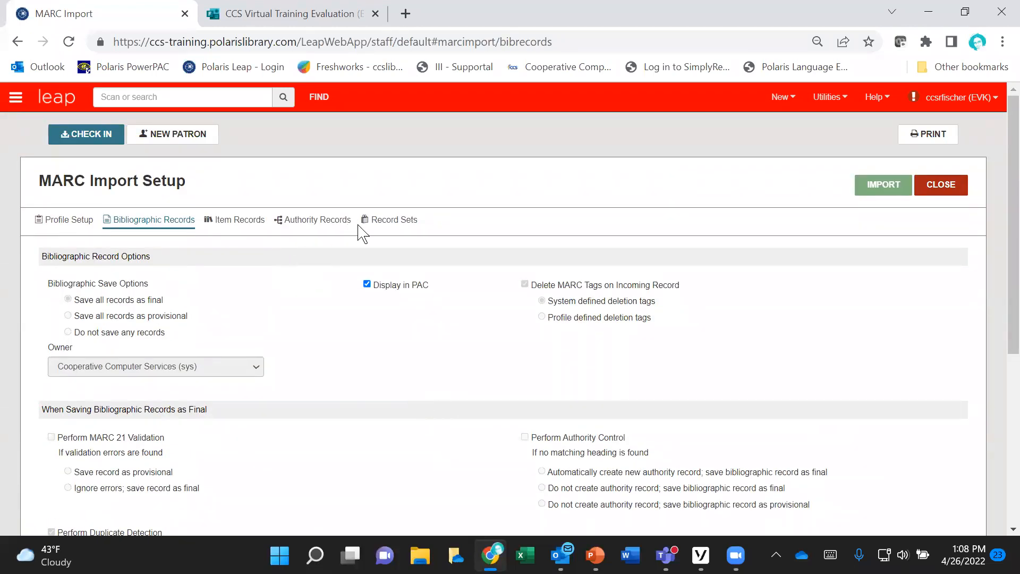
{"action": "left_click", "coordinate": [380, 226]}
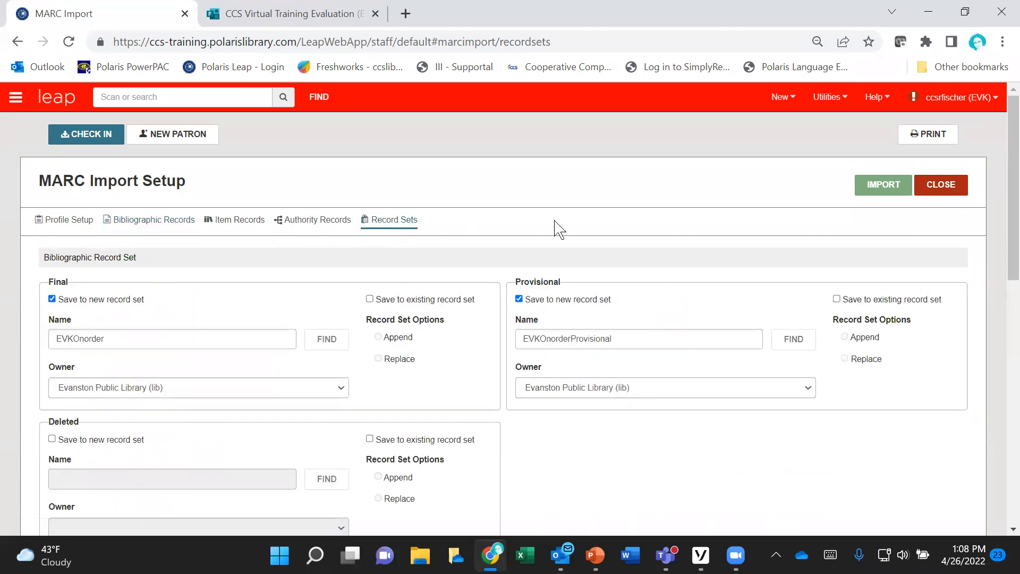
{"action": "scroll", "coordinate": [557, 229], "scroll_direction": "down", "scroll_amount": 1}
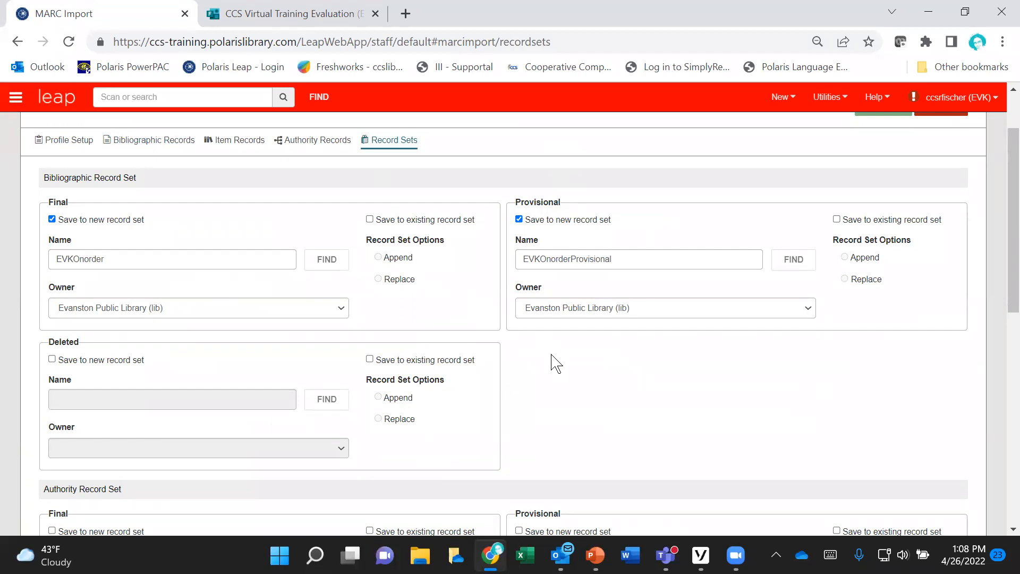
{"action": "scroll", "coordinate": [555, 364], "scroll_direction": "down", "scroll_amount": 1}
{"action": "scroll", "coordinate": [555, 364], "scroll_direction": "up", "scroll_amount": 2}
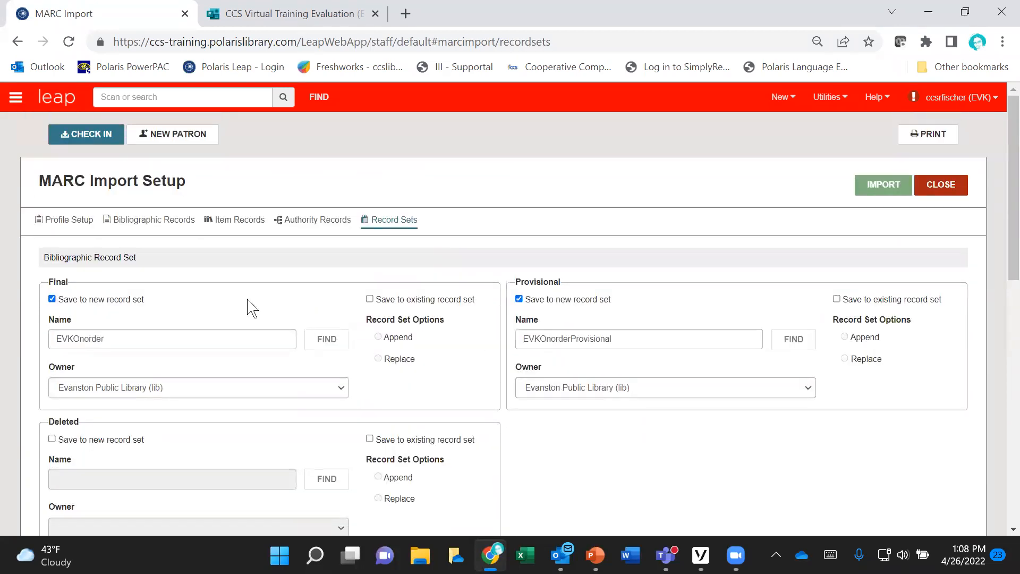
Step: Add MRC20220311020351.mrc from the Desktop folder as the file to import with the selected profile
{"action": "left_click", "coordinate": [54, 229]}
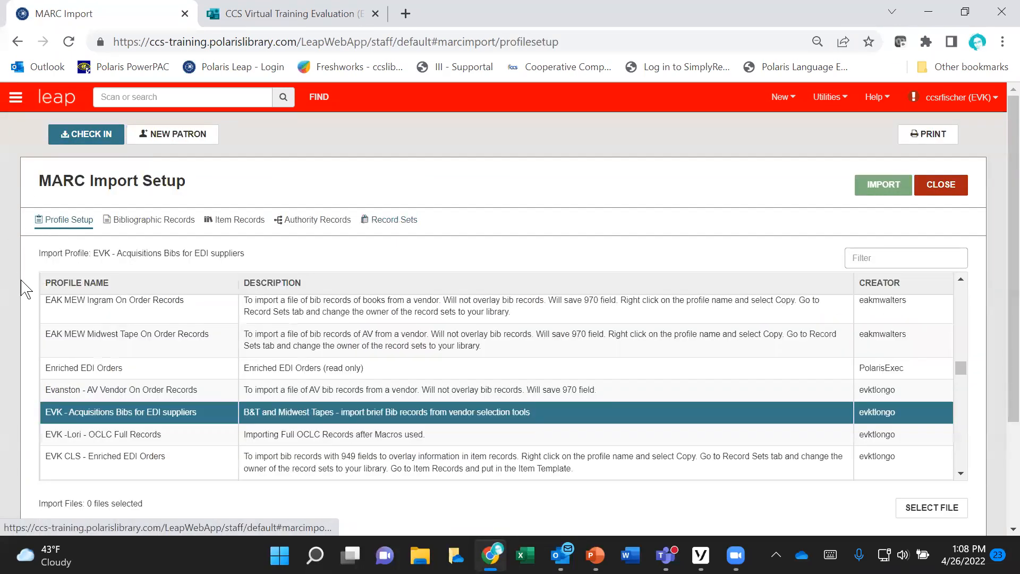
{"action": "scroll", "coordinate": [24, 287], "scroll_direction": "down", "scroll_amount": 1}
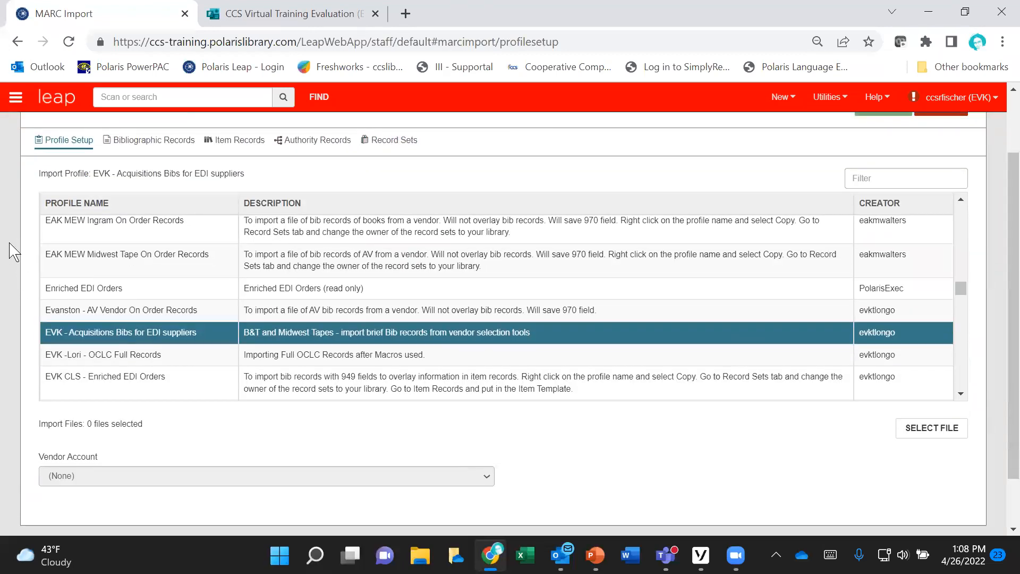
{"action": "scroll", "coordinate": [13, 252], "scroll_direction": "down", "scroll_amount": 1}
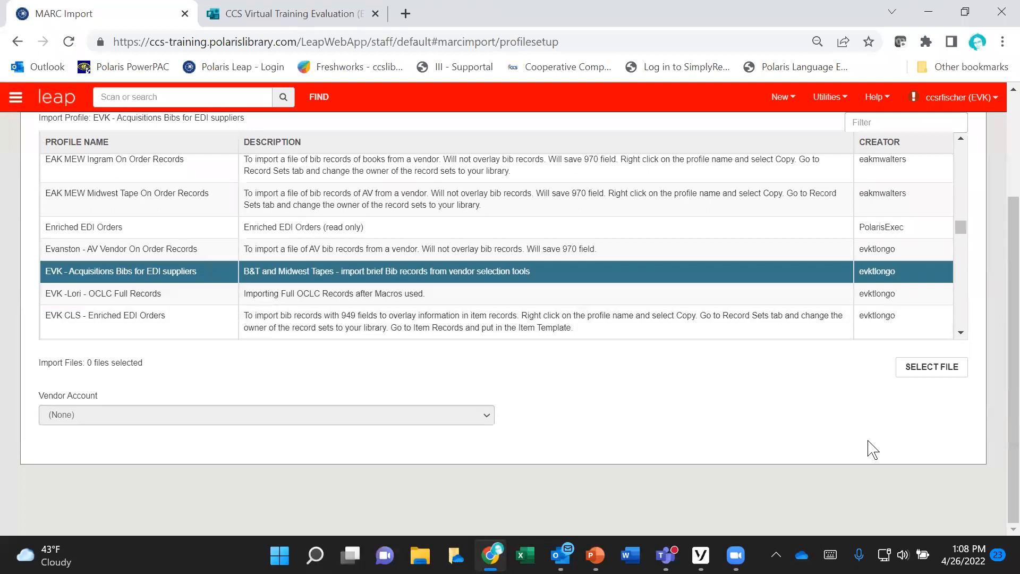
{"action": "left_click", "coordinate": [926, 377]}
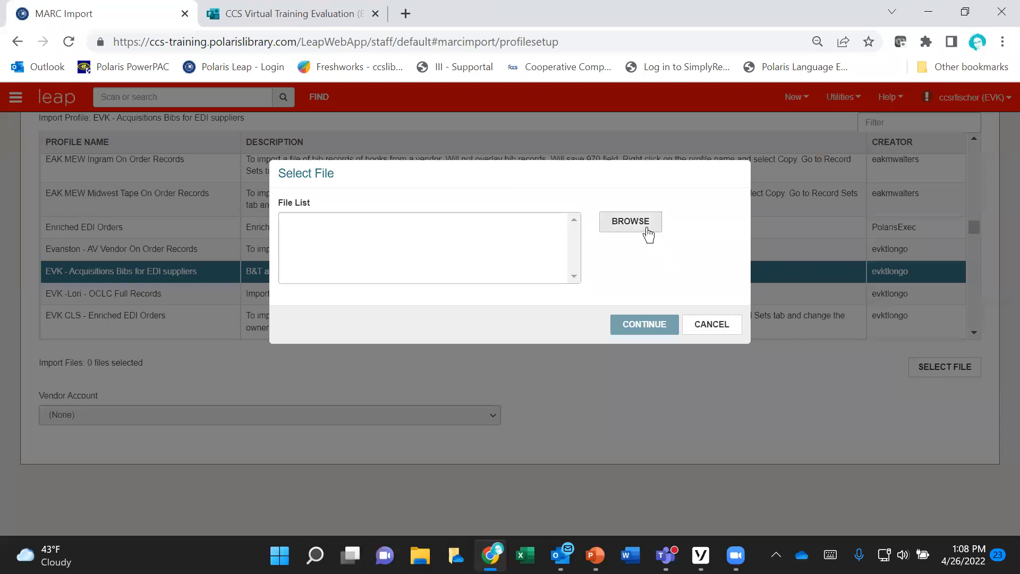
{"action": "left_click", "coordinate": [648, 234]}
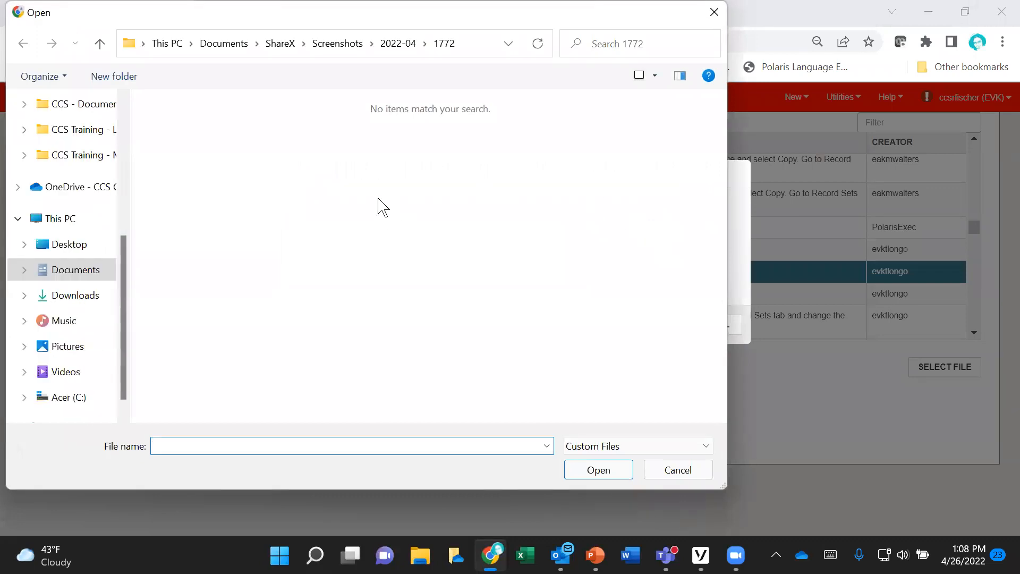
{"action": "left_click", "coordinate": [81, 247]}
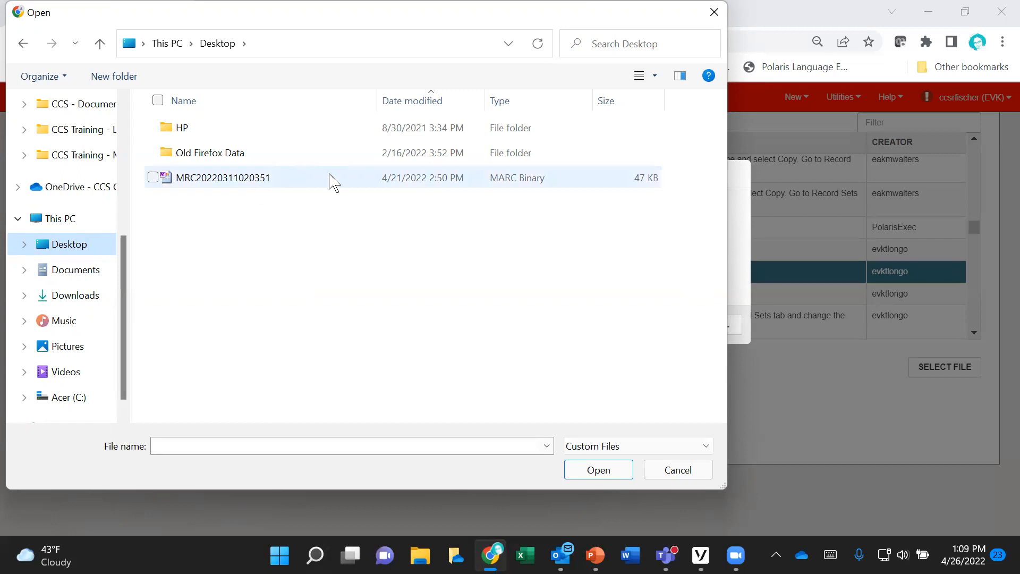
{"action": "left_click", "coordinate": [229, 178]}
{"action": "left_click", "coordinate": [594, 470]}
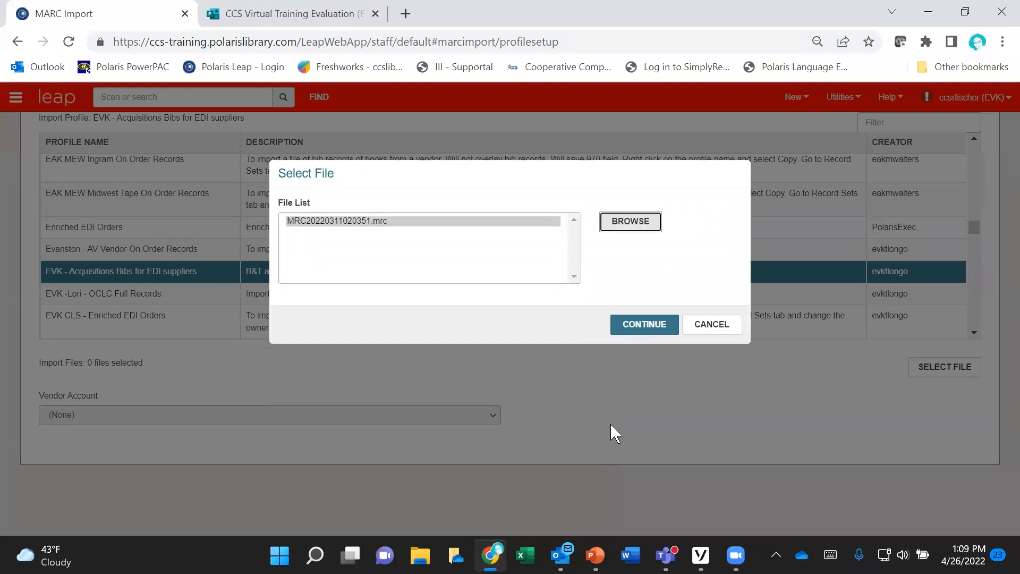
{"action": "left_click", "coordinate": [630, 332]}
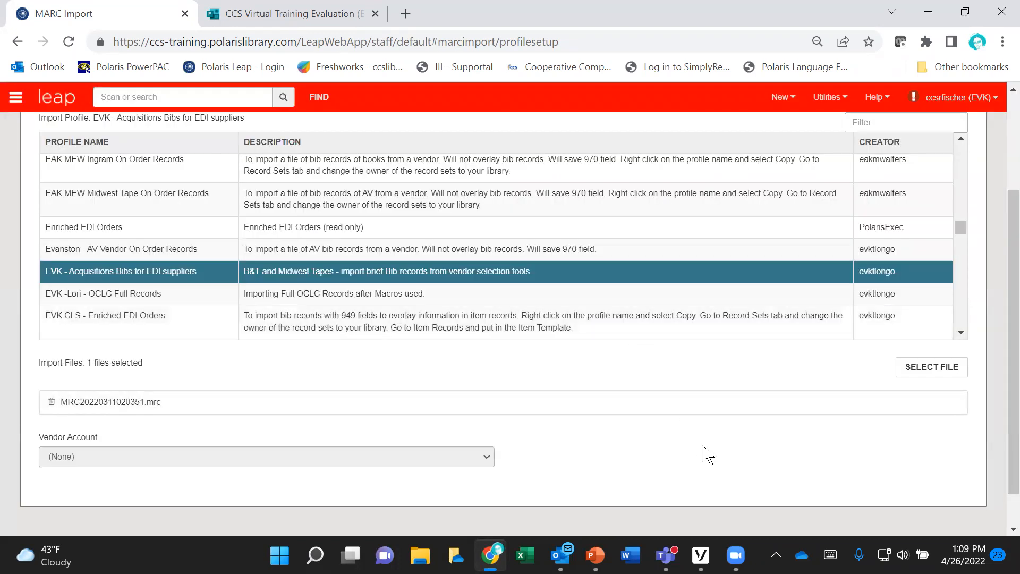
Step: Start the MARC import of the selected file
{"action": "scroll", "coordinate": [707, 454], "scroll_direction": "up", "scroll_amount": 3}
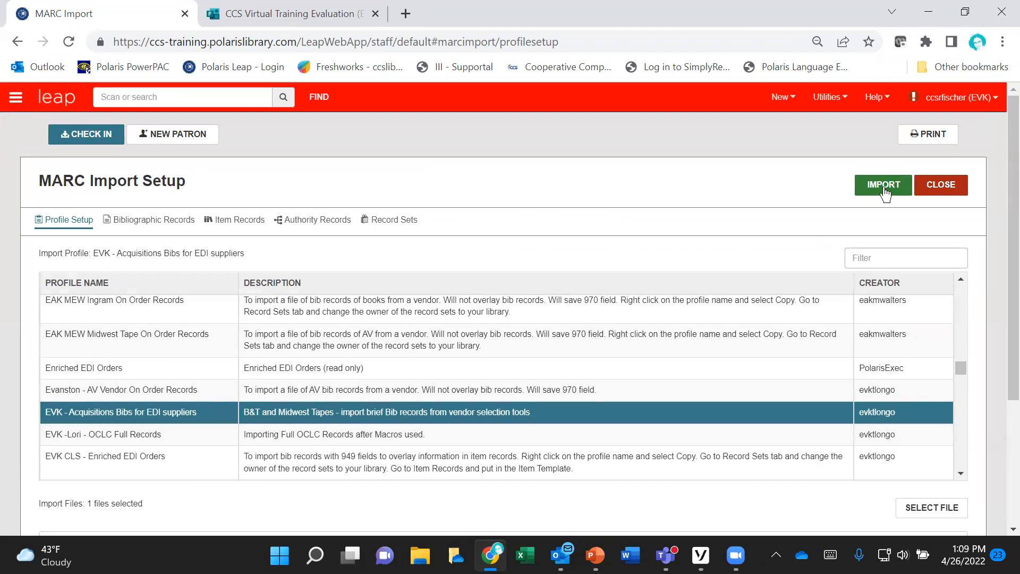
{"action": "left_click", "coordinate": [884, 194]}
{"action": "left_click", "coordinate": [884, 195]}
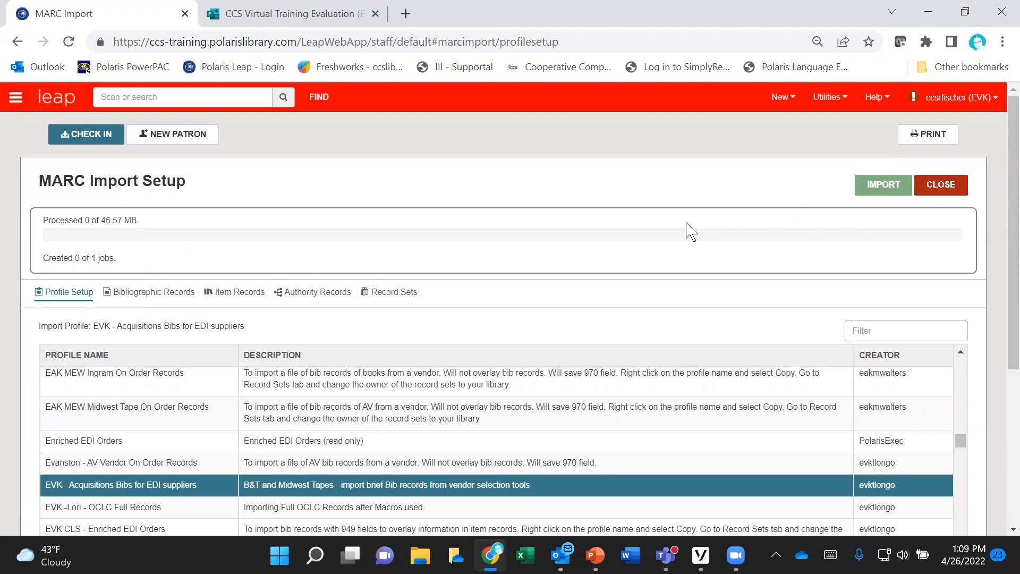
{"action": "scroll", "coordinate": [689, 223], "scroll_direction": "down", "scroll_amount": 2}
{"action": "scroll", "coordinate": [648, 236], "scroll_direction": "up", "scroll_amount": 2}
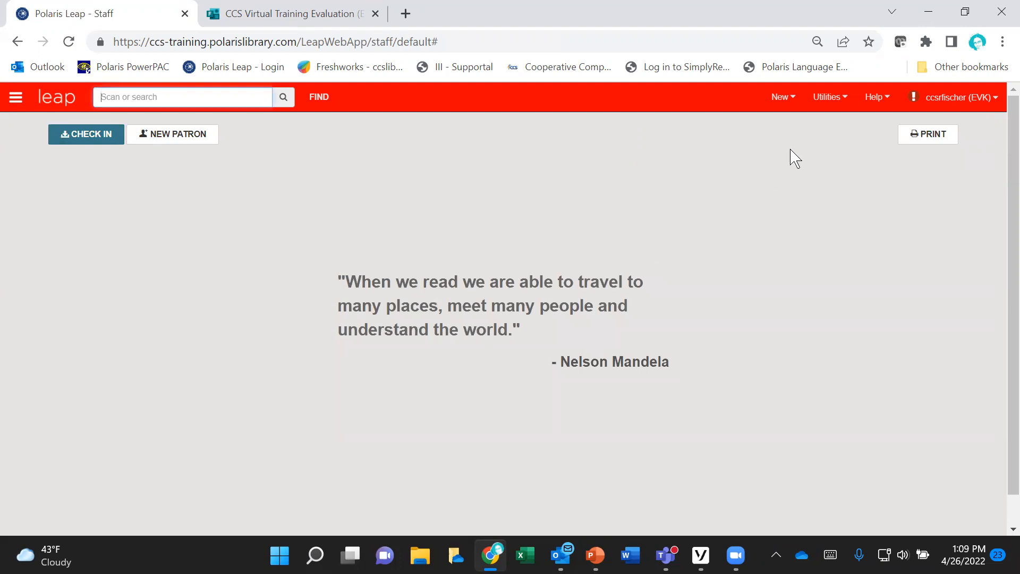
Step: Open Cataloging Processing and show its list of MARC import jobs
{"action": "left_click", "coordinate": [845, 101]}
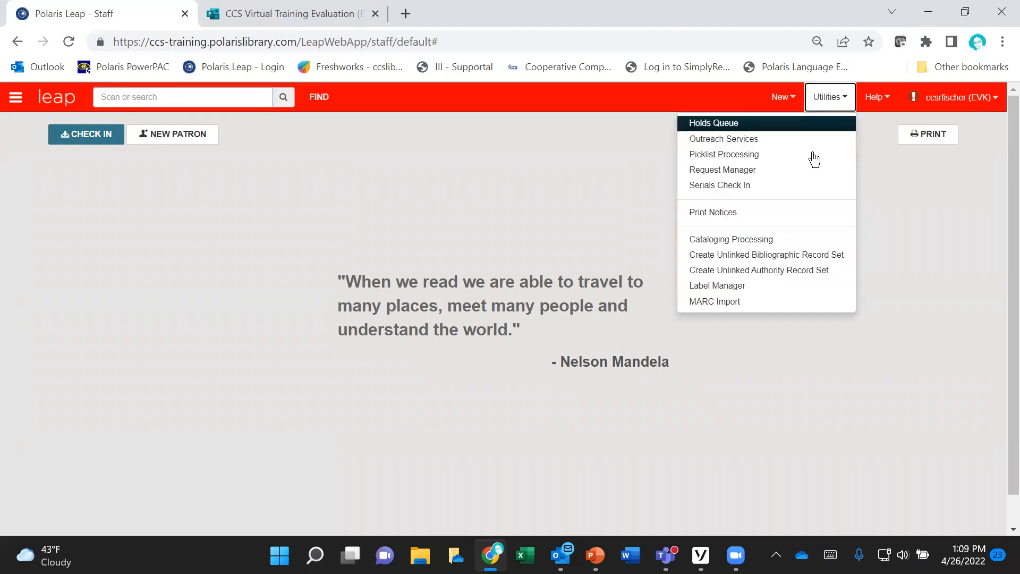
{"action": "left_click", "coordinate": [775, 242]}
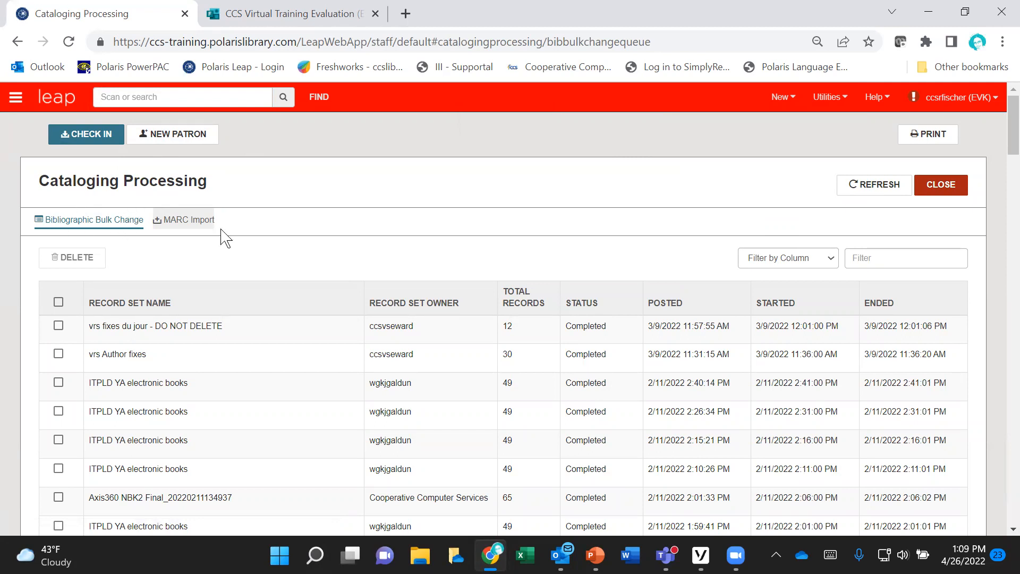
{"action": "left_click", "coordinate": [191, 225]}
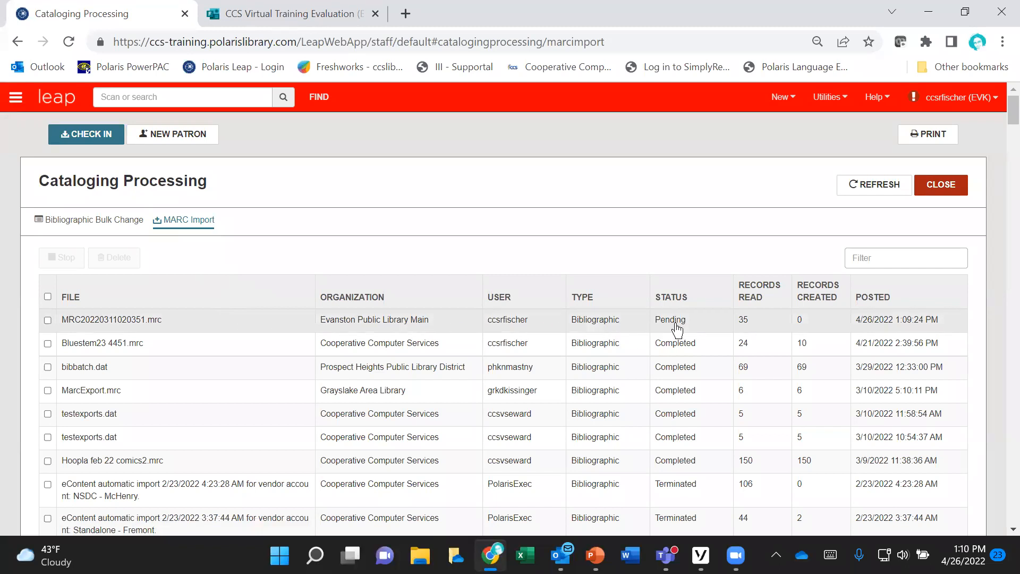
Step: Refresh the MARC import job list repeatedly to track the status of MRC20220311020351.mrc
{"action": "left_click", "coordinate": [856, 190]}
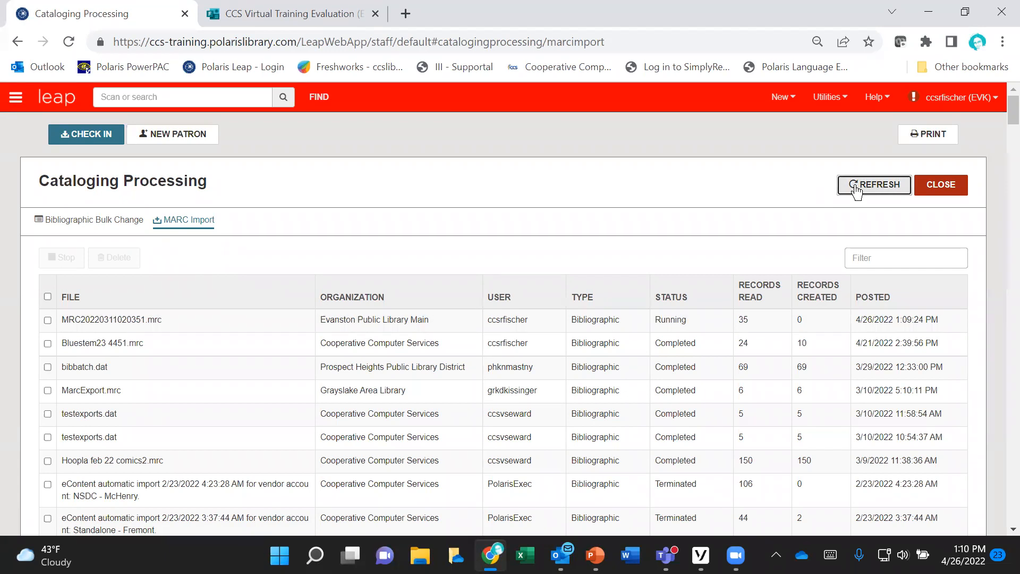
{"action": "left_click", "coordinate": [859, 195]}
{"action": "left_click", "coordinate": [868, 189]}
{"action": "left_click", "coordinate": [869, 189]}
{"action": "left_click", "coordinate": [869, 189]}
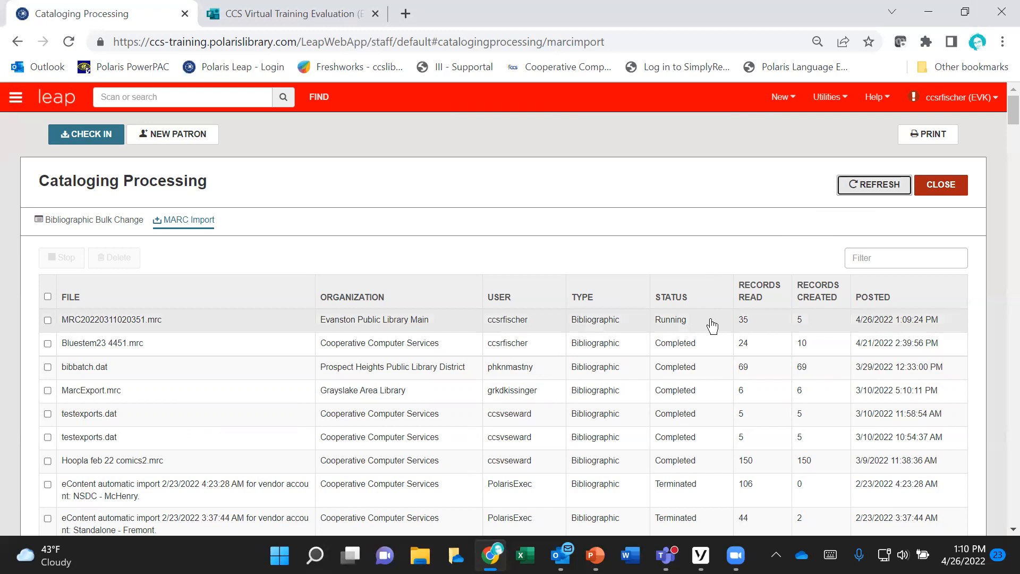
{"action": "left_click", "coordinate": [873, 190]}
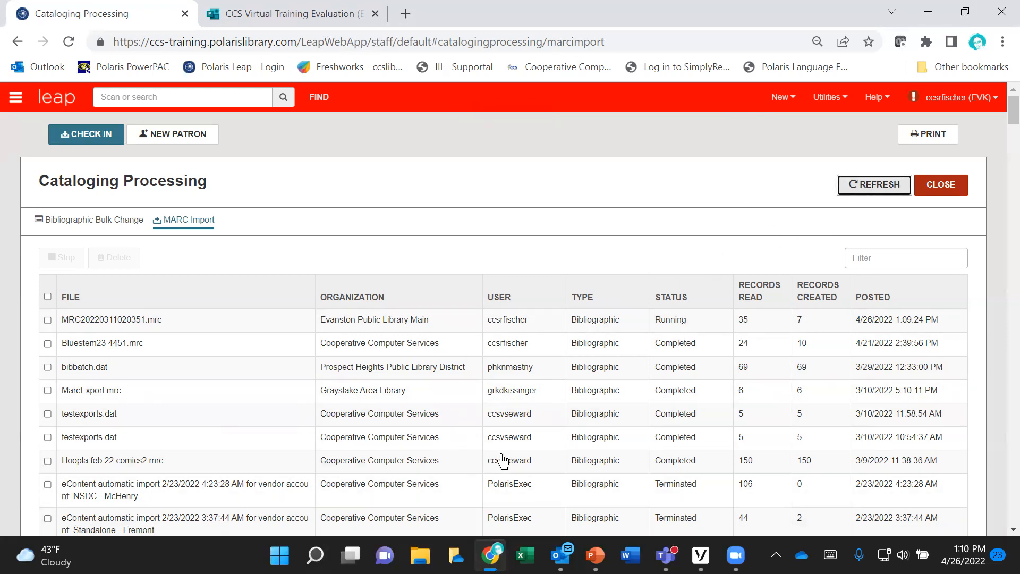
{"action": "left_click", "coordinate": [872, 187]}
{"action": "left_click", "coordinate": [872, 187]}
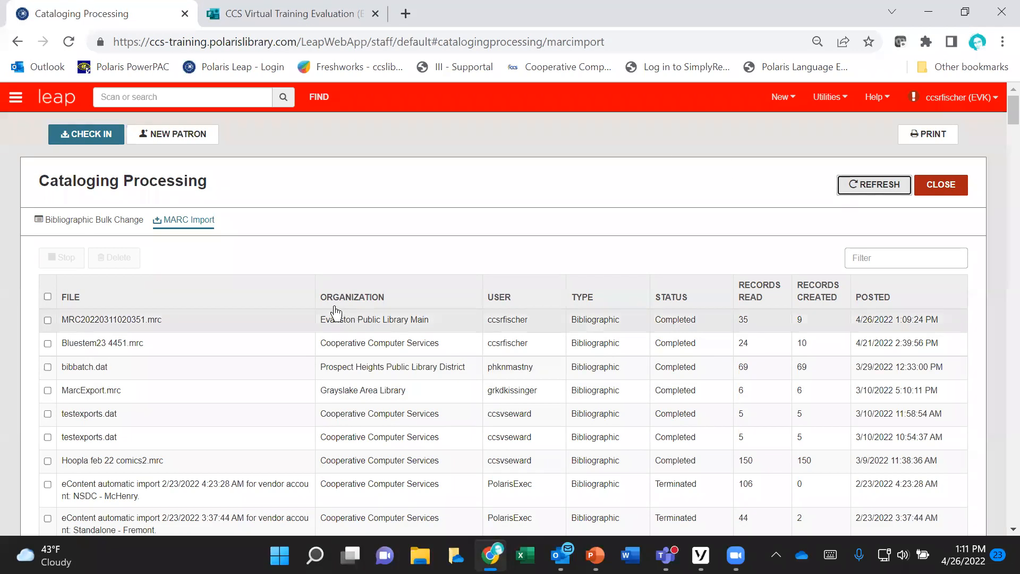
Step: Open the import report for MRC20220311020351.mrc and examine its profile settings, deletion tags and messages for individual bibliographic records
{"action": "left_click", "coordinate": [180, 323]}
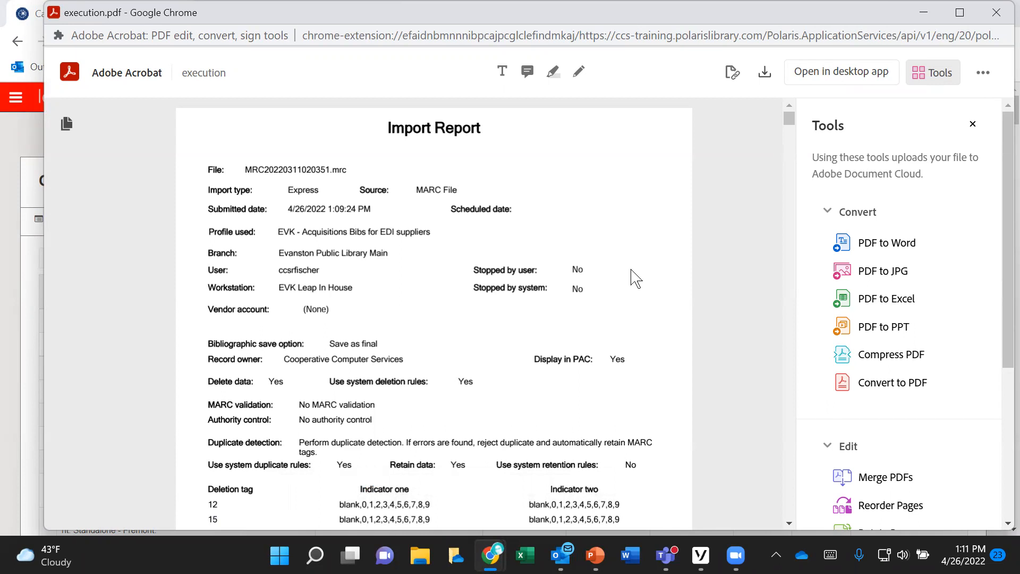
{"action": "scroll", "coordinate": [635, 277], "scroll_direction": "down", "scroll_amount": 3}
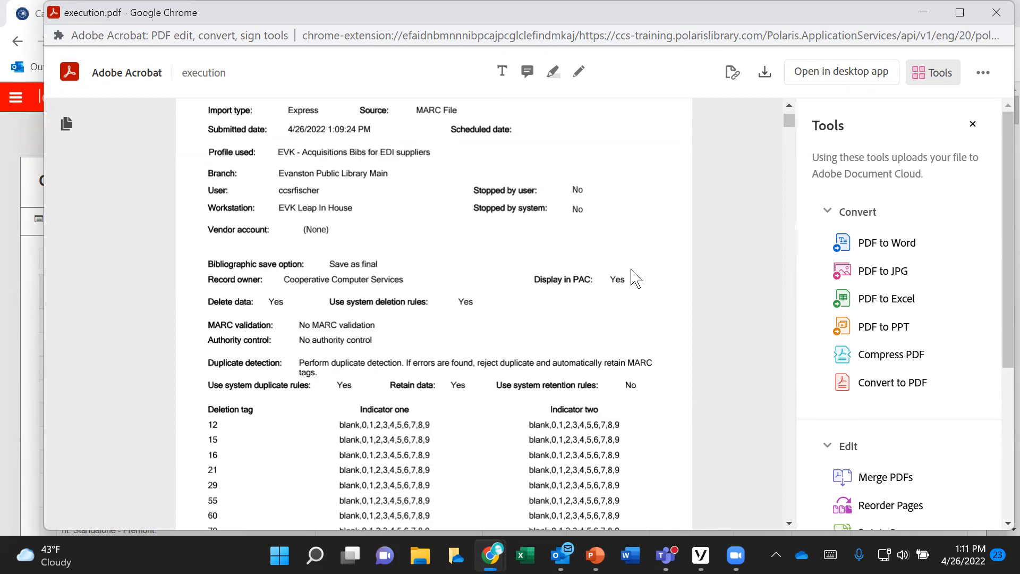
{"action": "scroll", "coordinate": [635, 278], "scroll_direction": "down", "scroll_amount": 10}
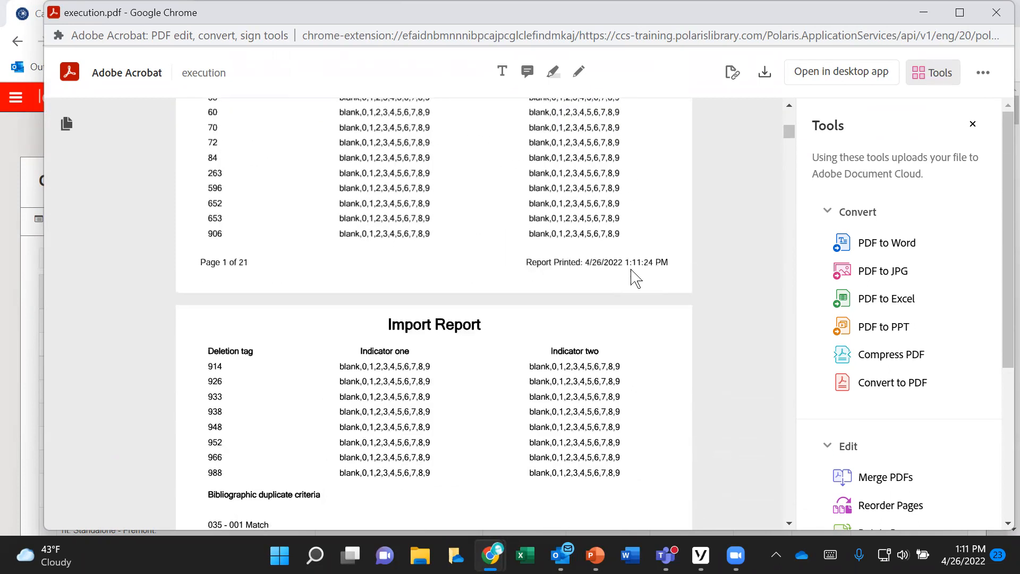
{"action": "scroll", "coordinate": [635, 278], "scroll_direction": "down", "scroll_amount": 10}
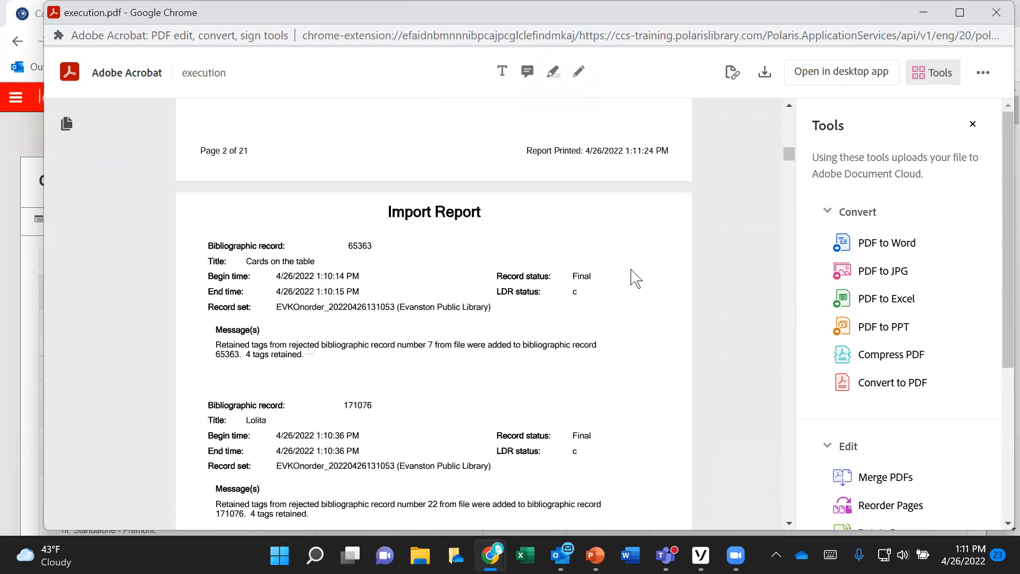
{"action": "scroll", "coordinate": [635, 278], "scroll_direction": "down", "scroll_amount": 3}
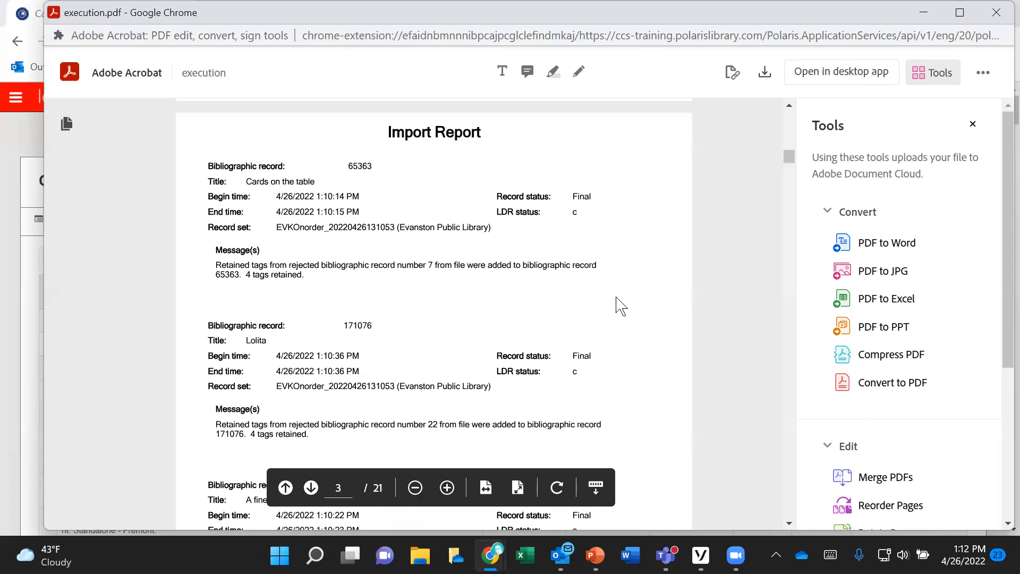
{"action": "scroll", "coordinate": [619, 307], "scroll_direction": "down", "scroll_amount": 5}
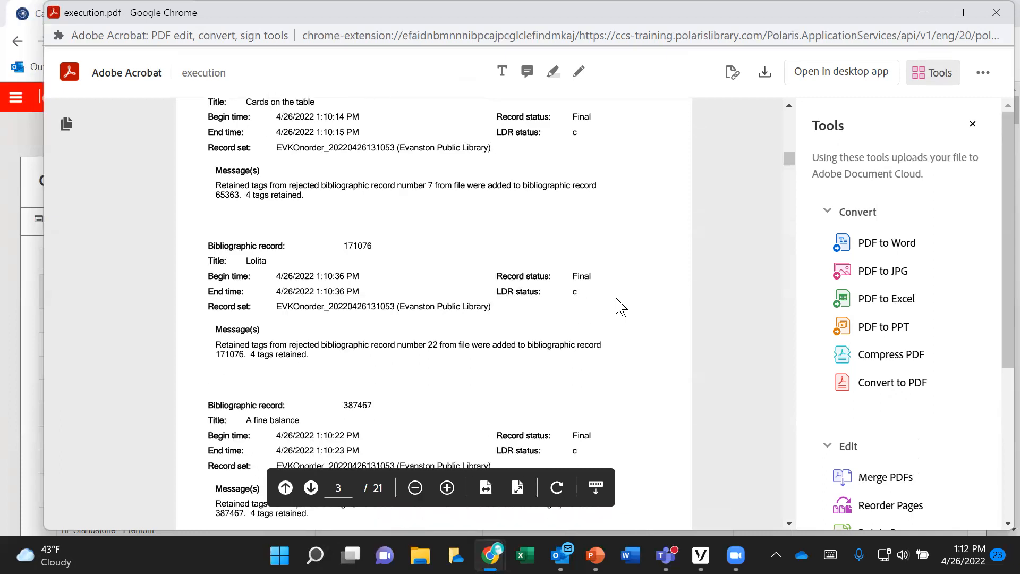
{"action": "scroll", "coordinate": [619, 307], "scroll_direction": "down", "scroll_amount": 12}
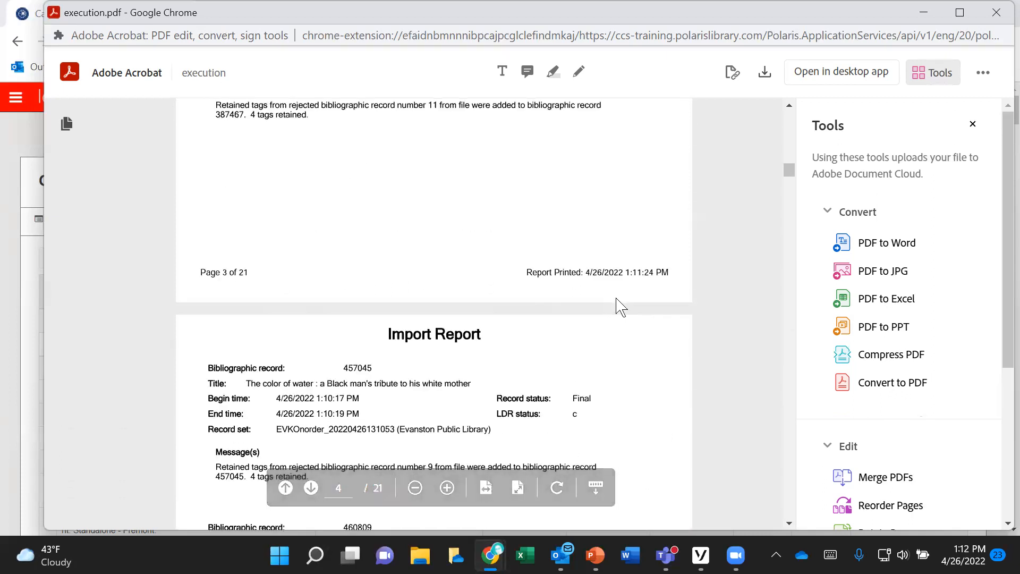
Step: Examine the final pages of the import report for rejected records, resulting record sets and import statistics
{"action": "left_click_drag", "start_coordinate": [788, 196], "coordinate": [765, 468]}
{"action": "scroll", "coordinate": [761, 460], "scroll_direction": "down", "scroll_amount": 20}
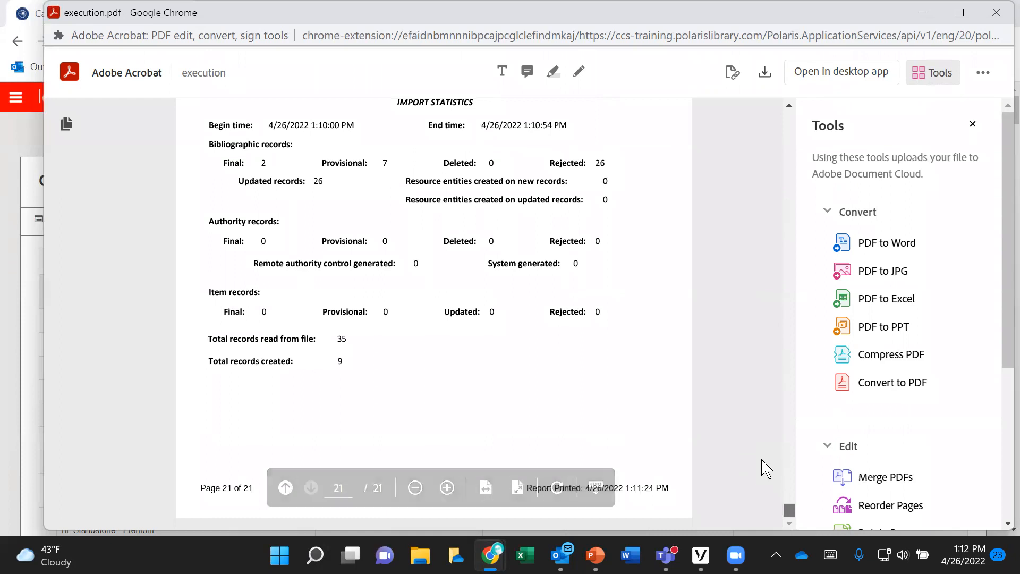
{"action": "scroll", "coordinate": [761, 460], "scroll_direction": "up", "scroll_amount": 18}
{"action": "scroll", "coordinate": [765, 468], "scroll_direction": "up", "scroll_amount": 6}
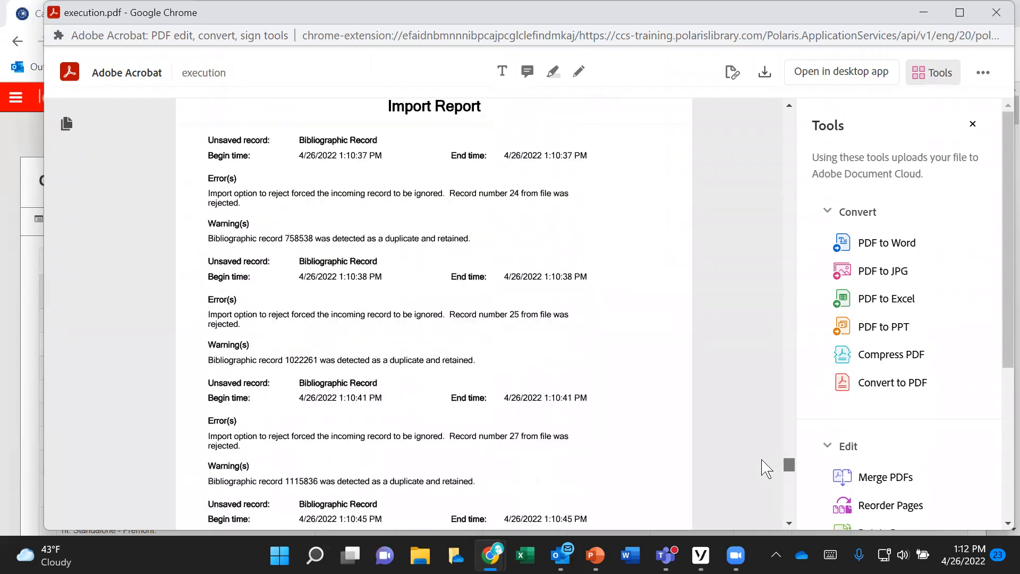
{"action": "scroll", "coordinate": [766, 468], "scroll_direction": "down", "scroll_amount": 14}
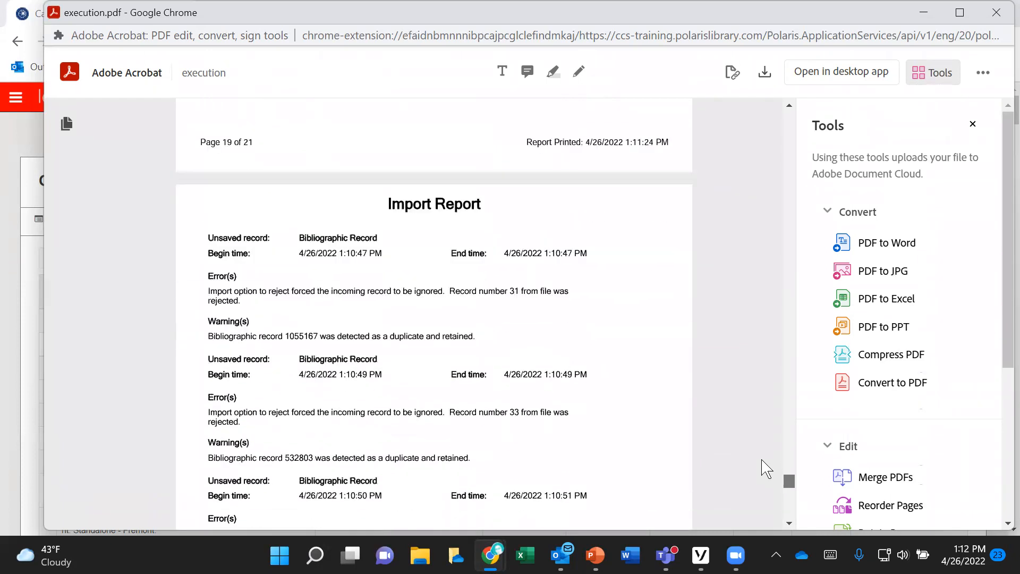
{"action": "scroll", "coordinate": [765, 468], "scroll_direction": "down", "scroll_amount": 7}
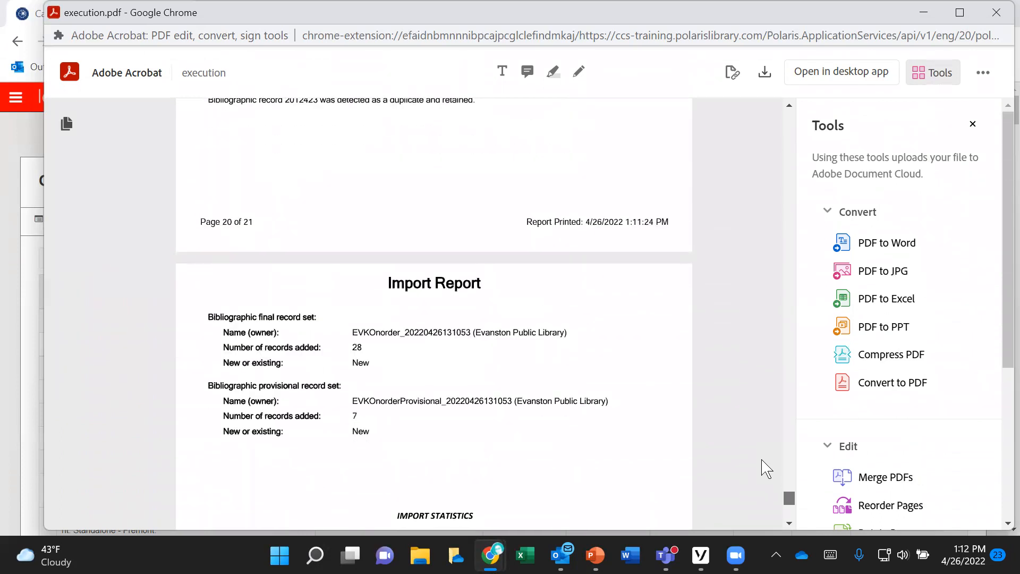
{"action": "scroll", "coordinate": [766, 468], "scroll_direction": "down", "scroll_amount": 1}
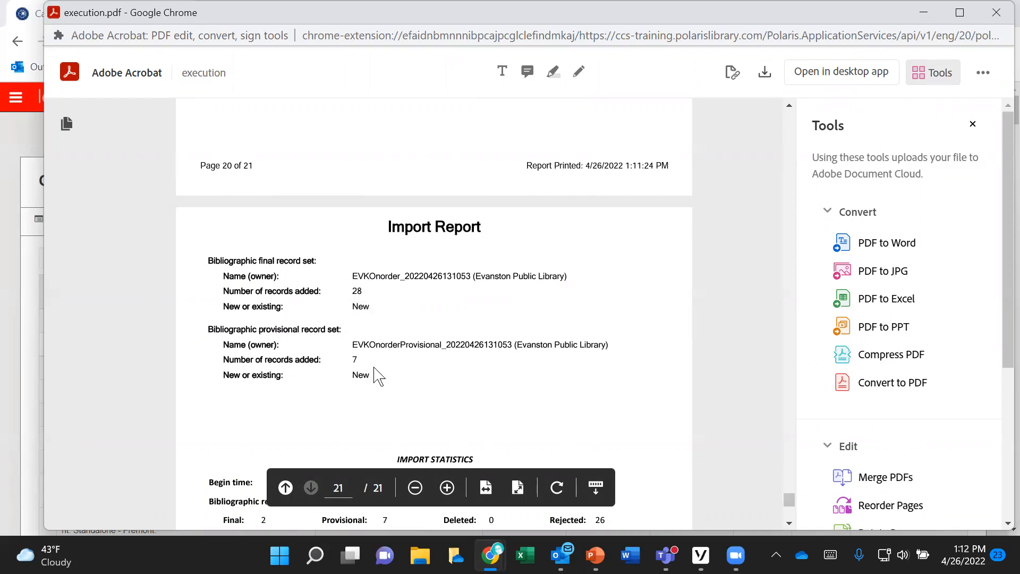
{"action": "scroll", "coordinate": [425, 362], "scroll_direction": "down", "scroll_amount": 3}
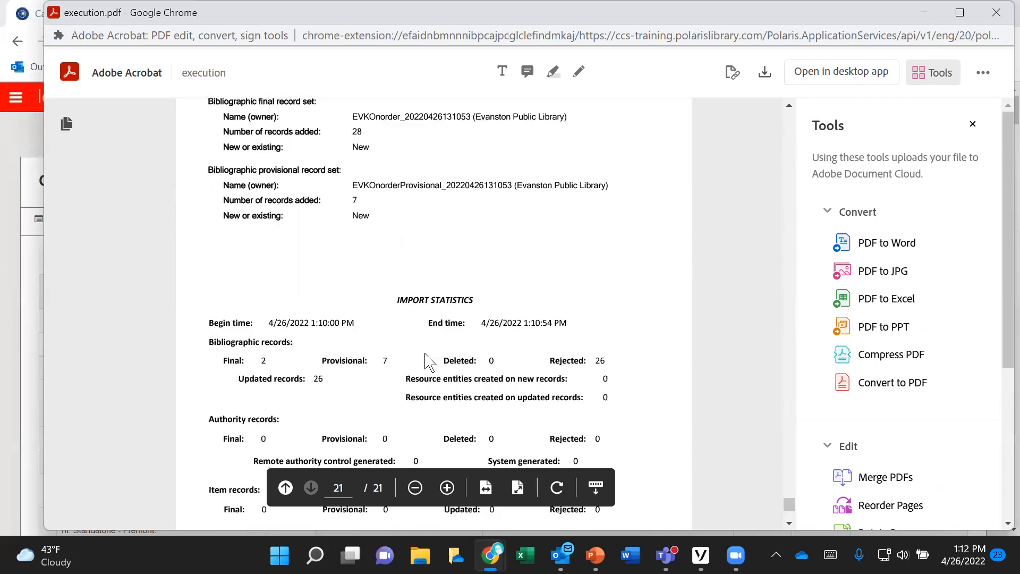
{"action": "scroll", "coordinate": [430, 362], "scroll_direction": "down", "scroll_amount": 3}
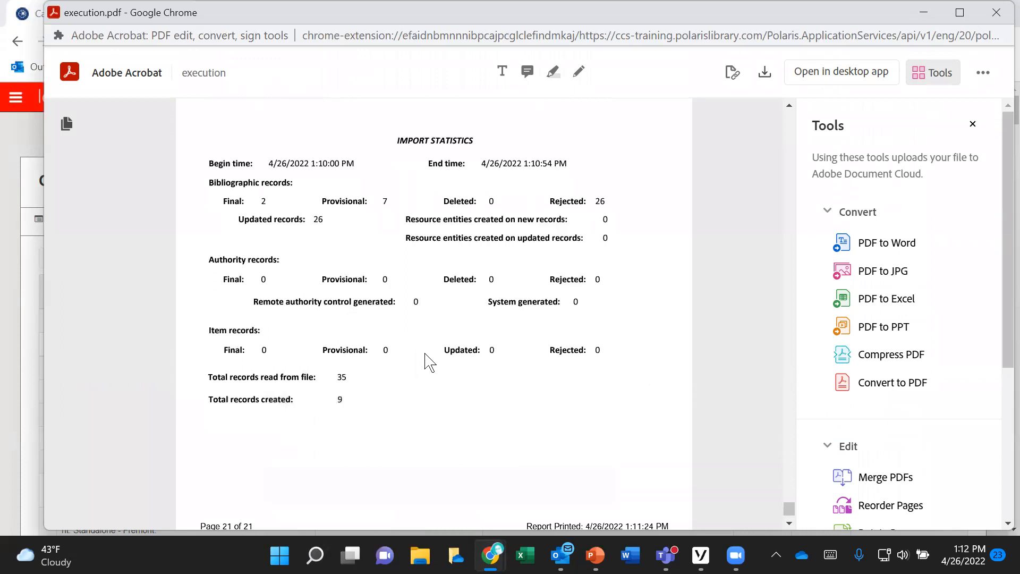
{"action": "scroll", "coordinate": [429, 363], "scroll_direction": "up", "scroll_amount": 6}
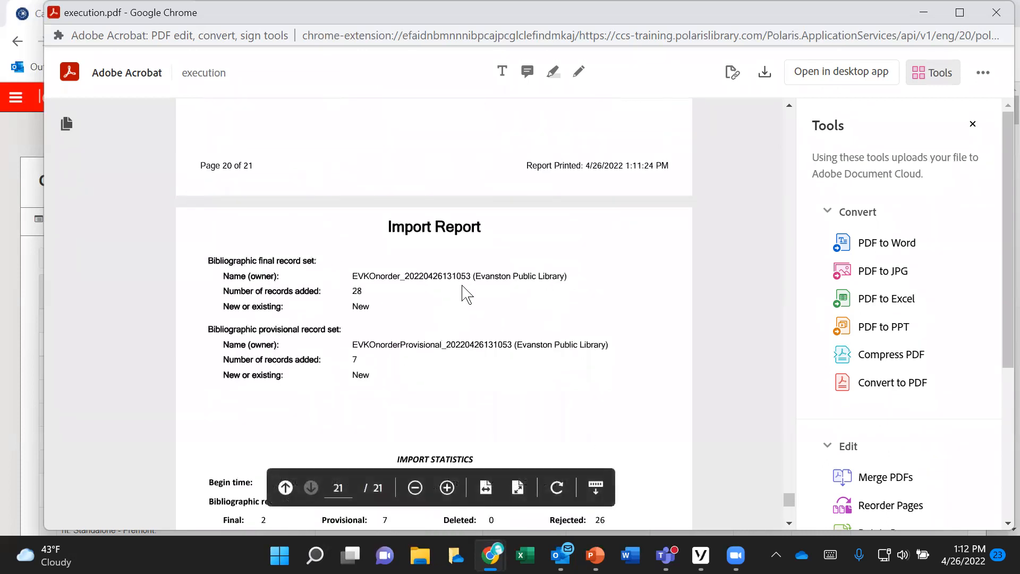
{"action": "left_click_drag", "start_coordinate": [470, 276], "coordinate": [352, 275]}
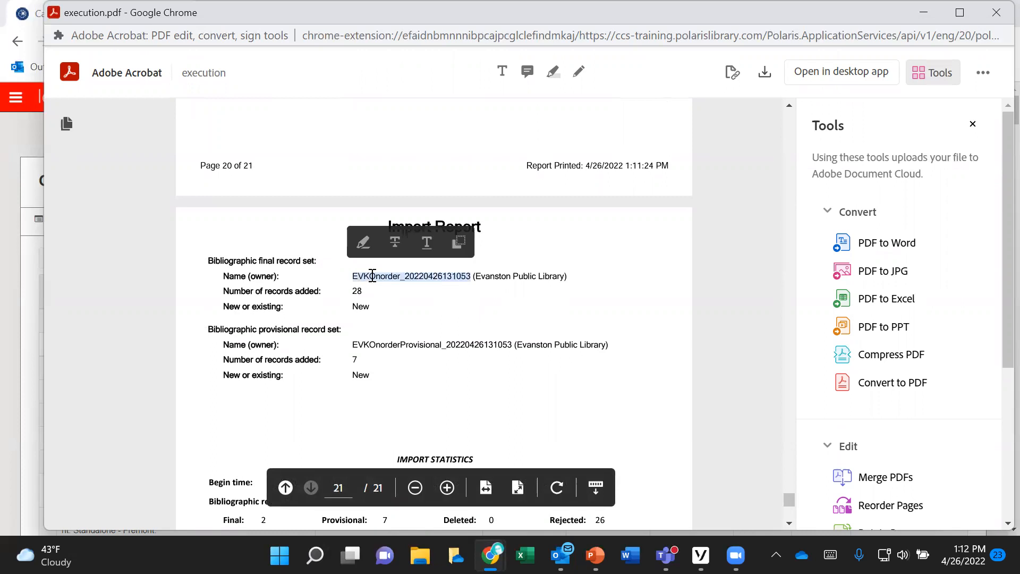
{"action": "right_click", "coordinate": [373, 276]}
{"action": "left_click", "coordinate": [396, 299]}
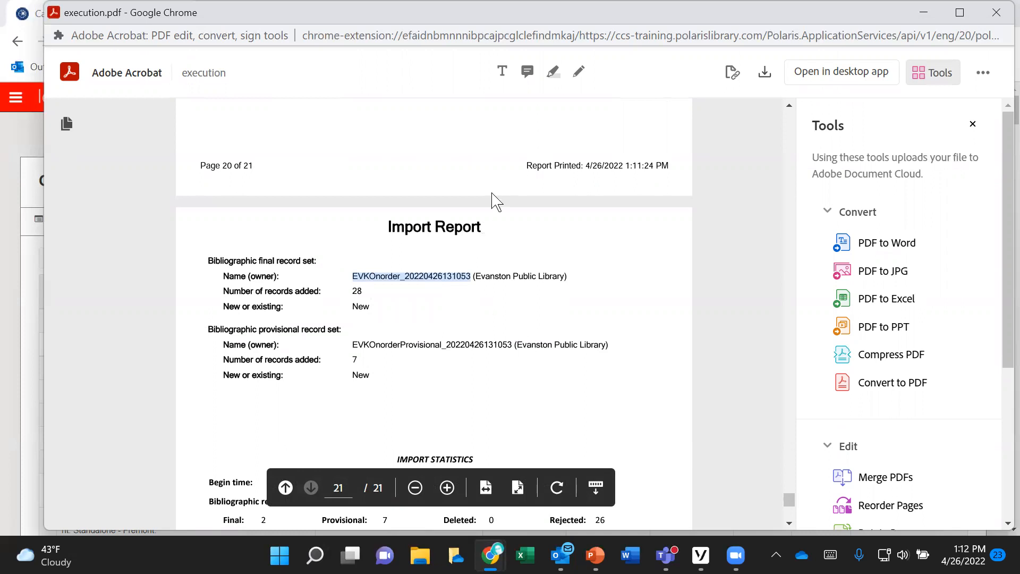
{"action": "left_click", "coordinate": [995, 12]}
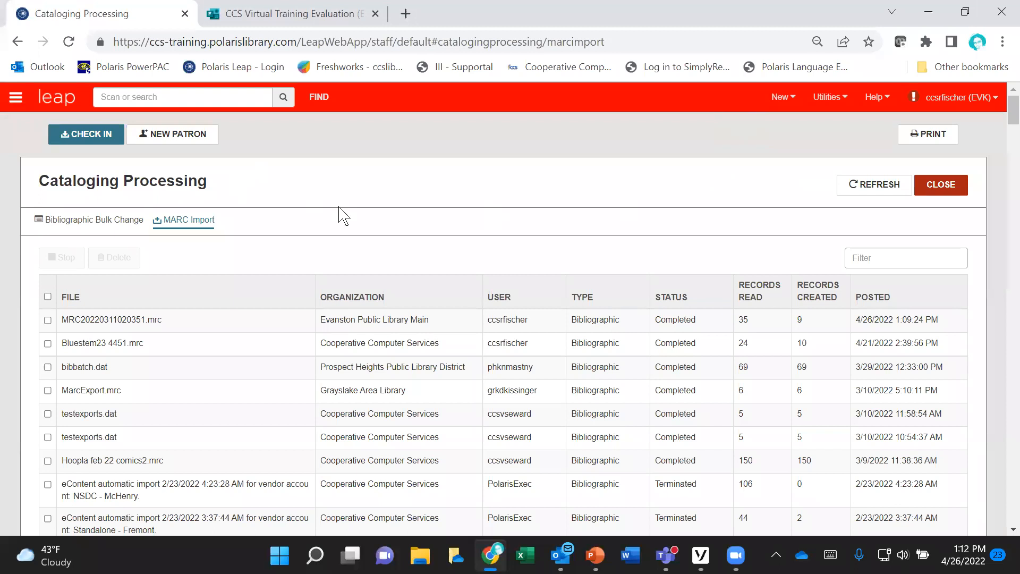
{"action": "left_click", "coordinate": [320, 101]}
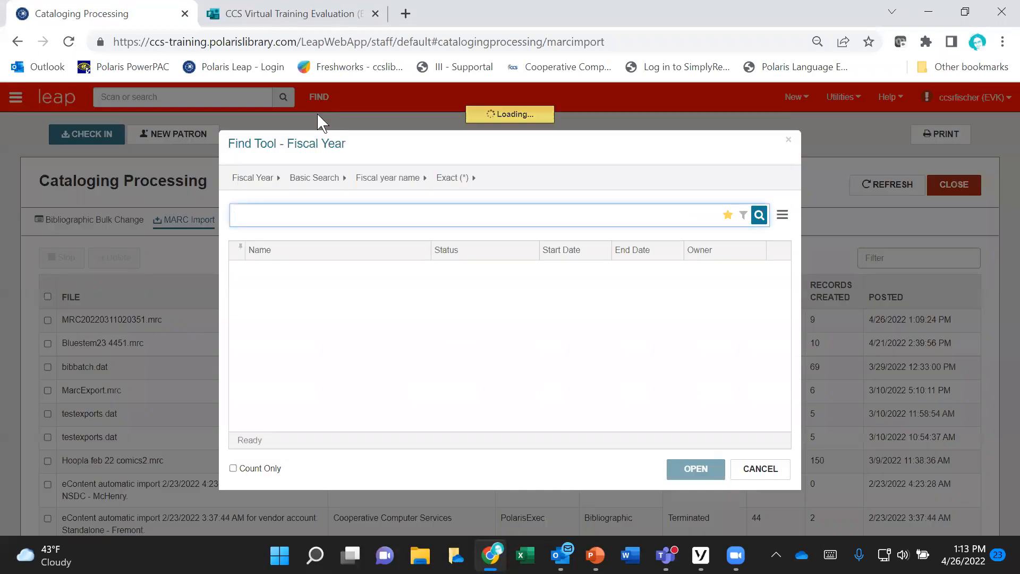
{"action": "left_click", "coordinate": [268, 181]}
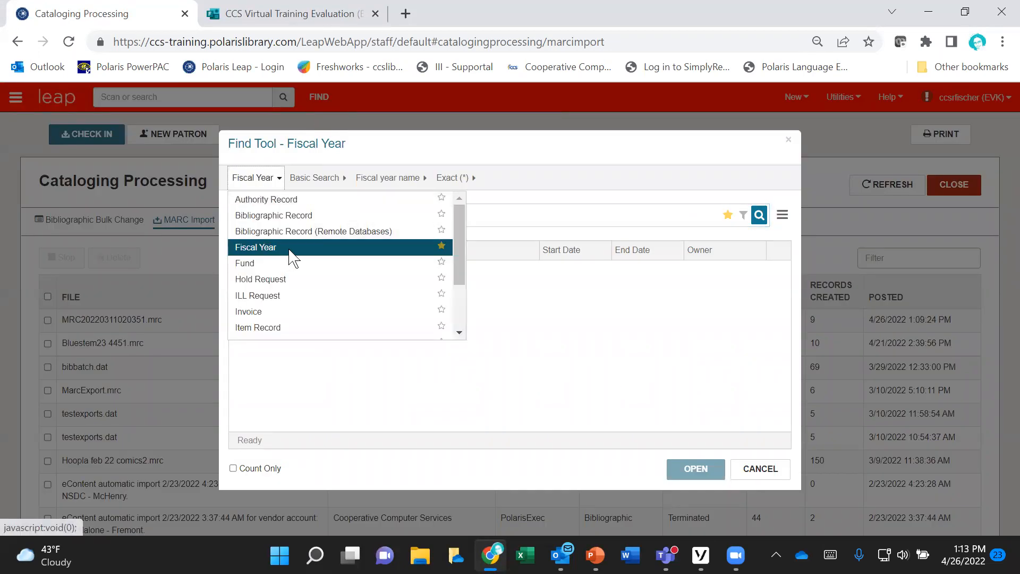
{"action": "scroll", "coordinate": [292, 257], "scroll_direction": "down", "scroll_amount": 2}
{"action": "left_click", "coordinate": [273, 299]}
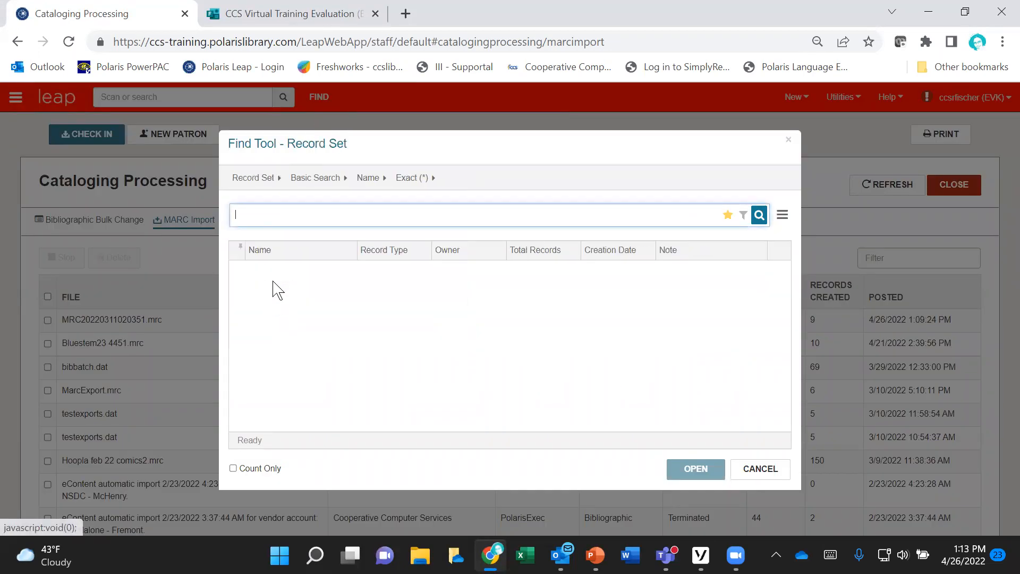
{"action": "right_click", "coordinate": [268, 218]}
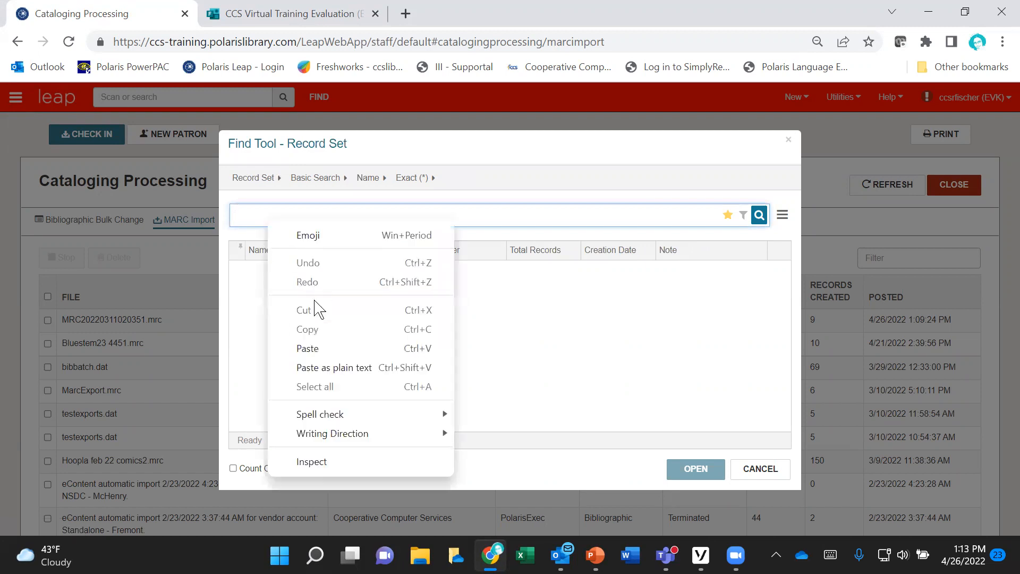
{"action": "left_click", "coordinate": [321, 348]}
{"action": "left_click", "coordinate": [758, 214]}
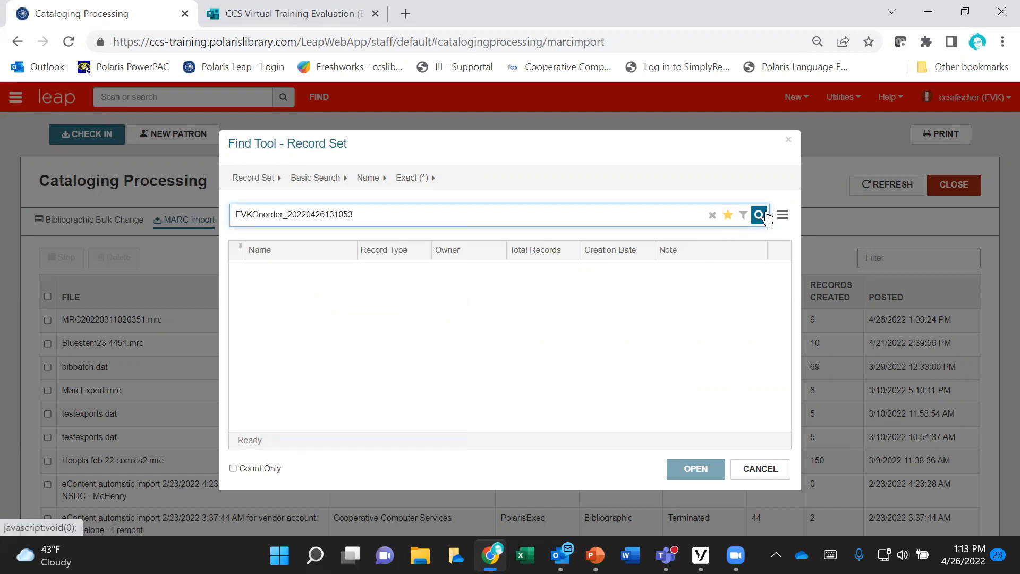
{"action": "double_click", "coordinate": [454, 275]}
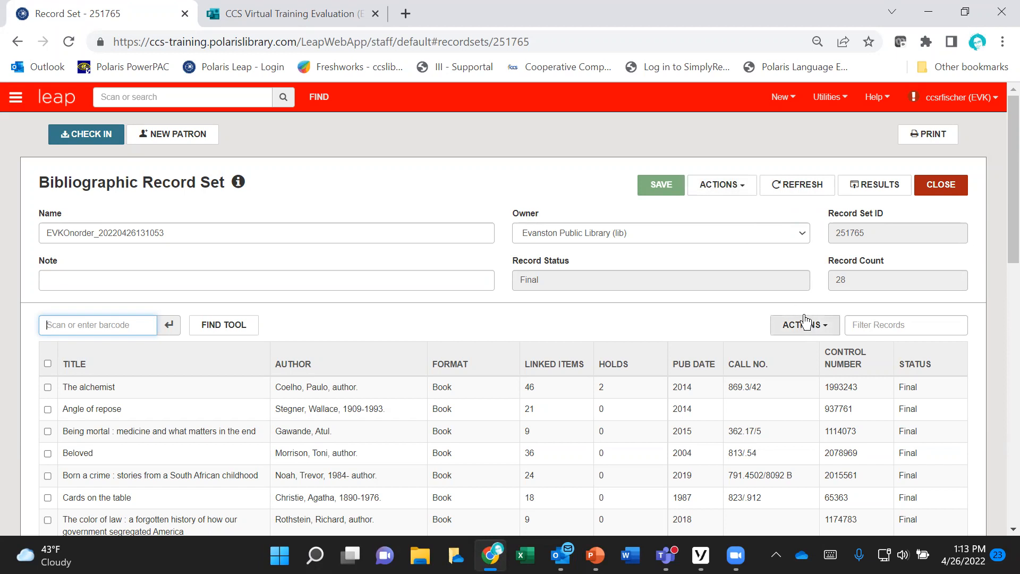
{"action": "left_click", "coordinate": [747, 187]}
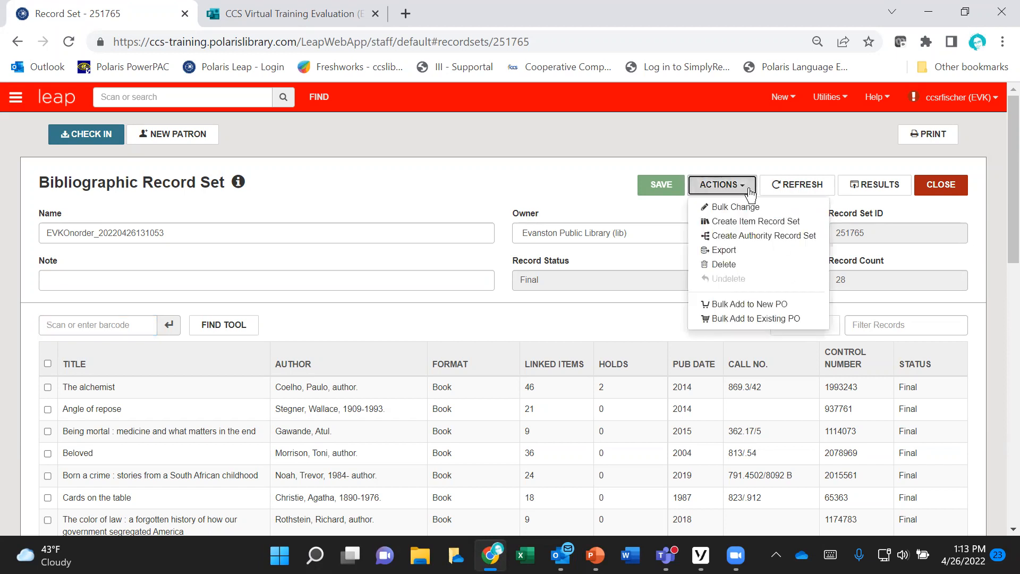
{"action": "left_click", "coordinate": [814, 320]}
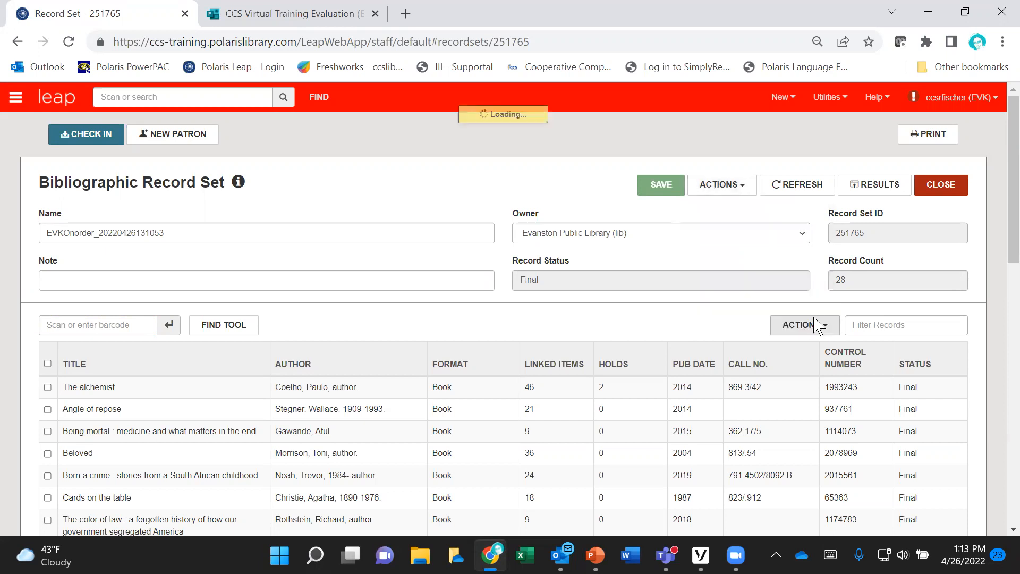
{"action": "left_click", "coordinate": [757, 467]}
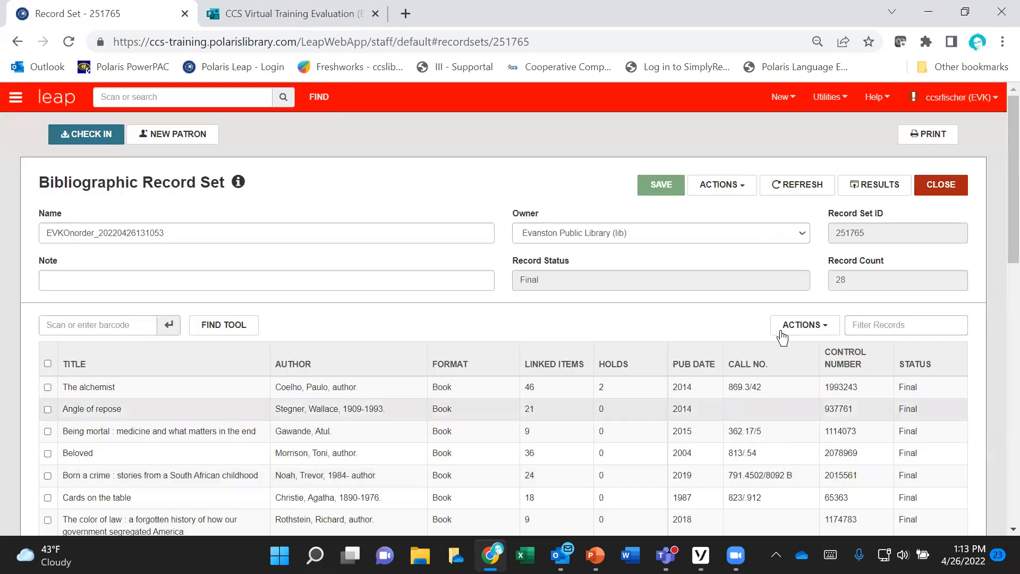
Step: Start a bulk add of the record set to a new purchase order and enter the PO number
{"action": "left_click", "coordinate": [738, 194]}
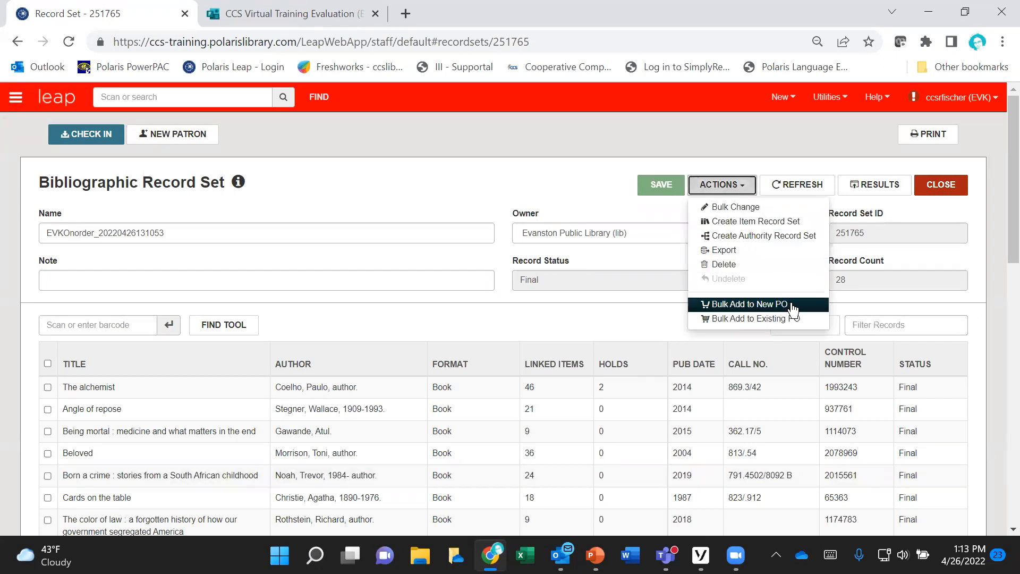
{"action": "left_click", "coordinate": [749, 304]}
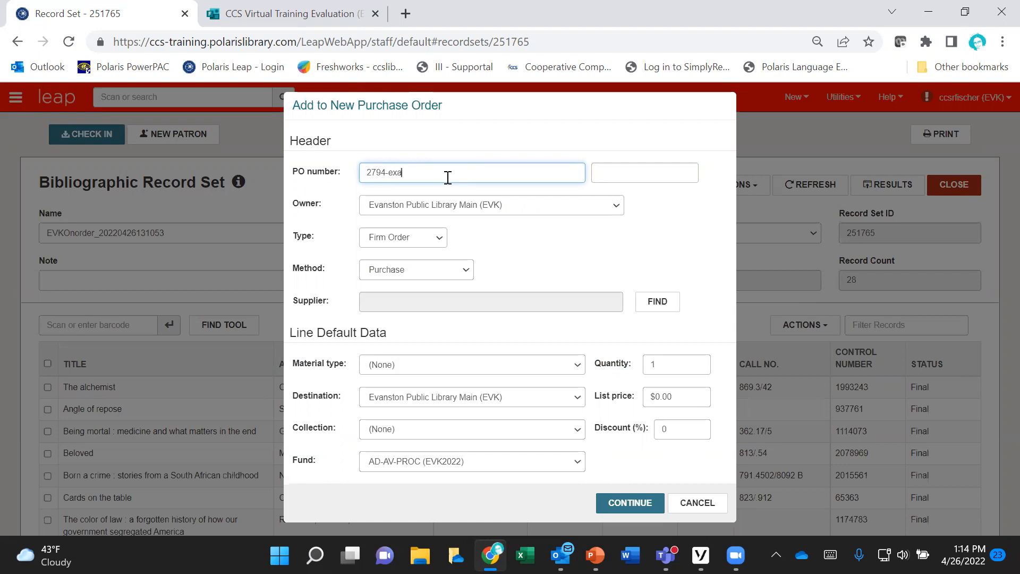
{"action": "left_click_drag", "start_coordinate": [439, 177], "coordinate": [361, 176]}
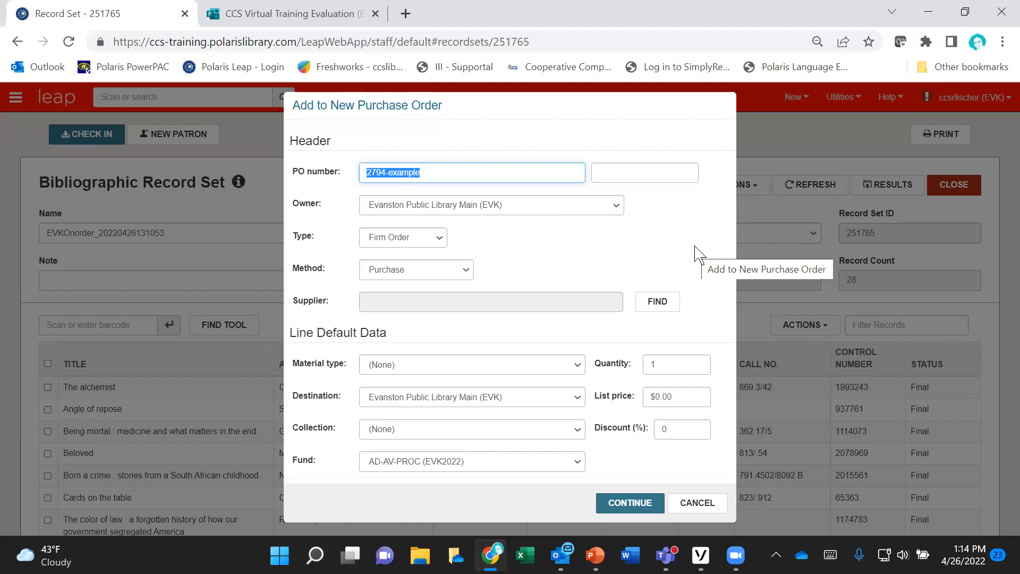
Step: Start a supplier search for the purchase order and filter it by owner Evanston Public Library Main (EVK)
{"action": "left_click", "coordinate": [666, 308]}
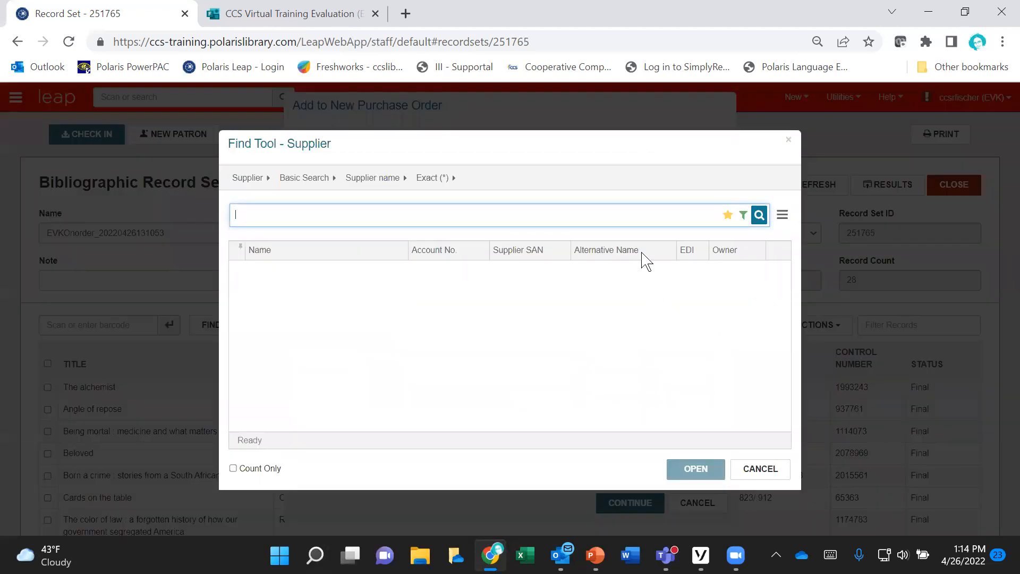
{"action": "left_click", "coordinate": [743, 216]}
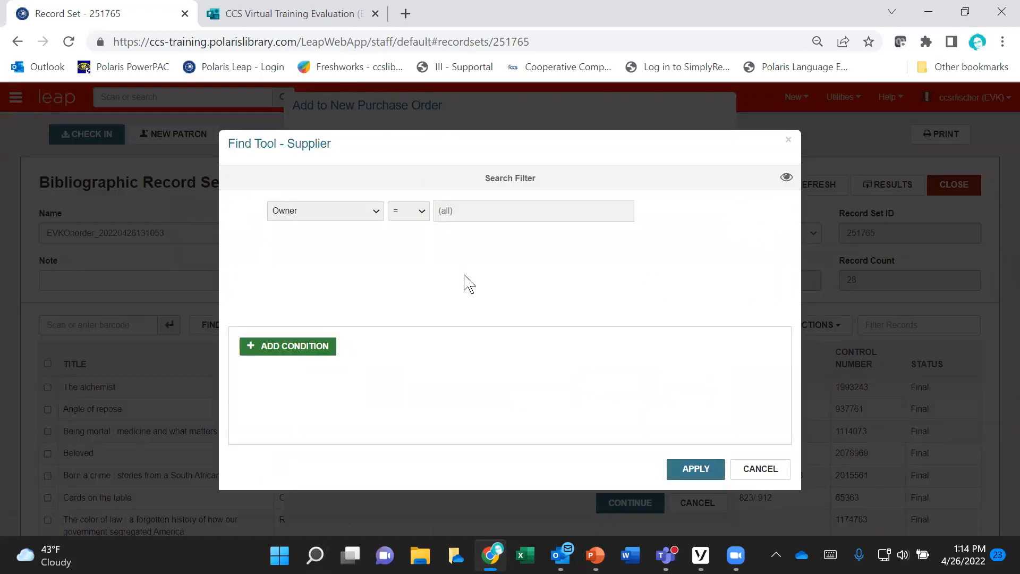
{"action": "left_click", "coordinate": [278, 350]}
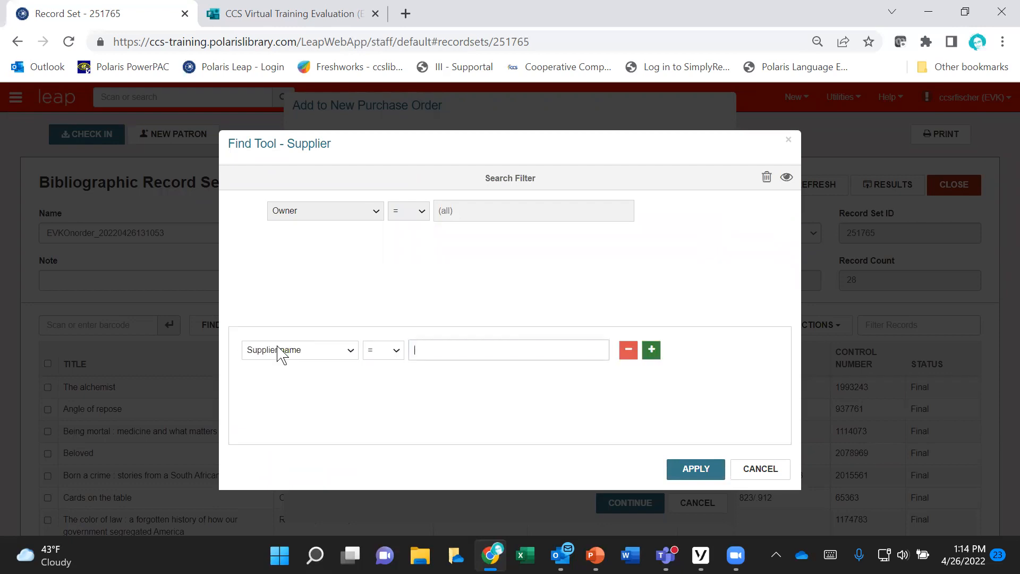
{"action": "left_click", "coordinate": [345, 353]}
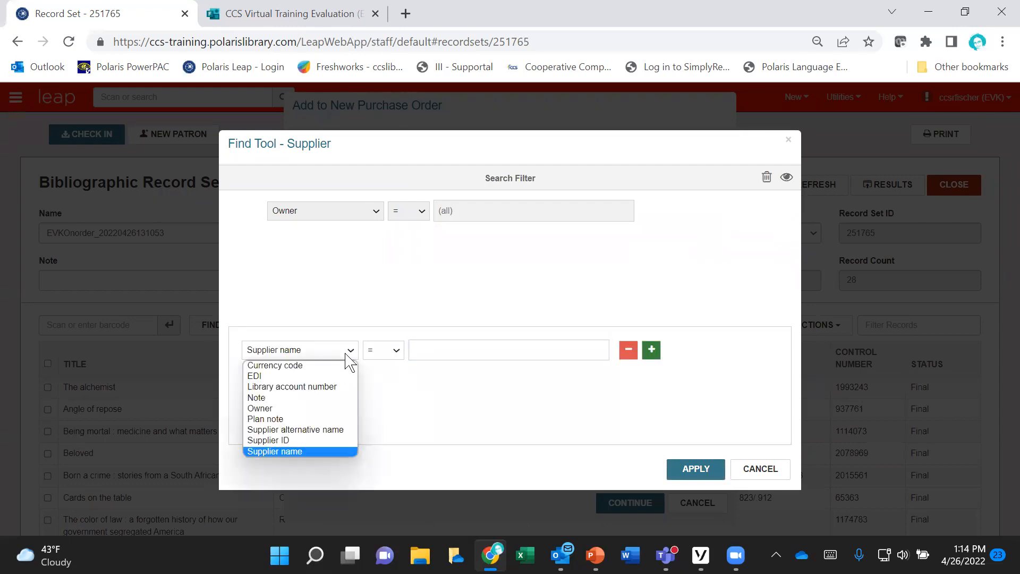
{"action": "left_click", "coordinate": [282, 408]}
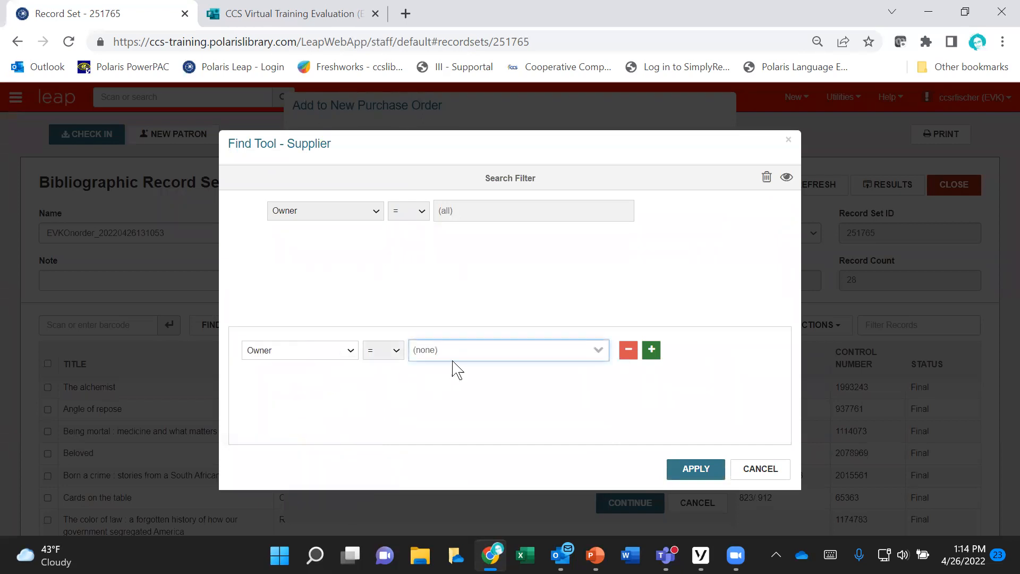
{"action": "left_click", "coordinate": [456, 359]}
{"action": "scroll", "coordinate": [466, 404], "scroll_direction": "down", "scroll_amount": 3}
{"action": "scroll", "coordinate": [465, 440], "scroll_direction": "down", "scroll_amount": 2}
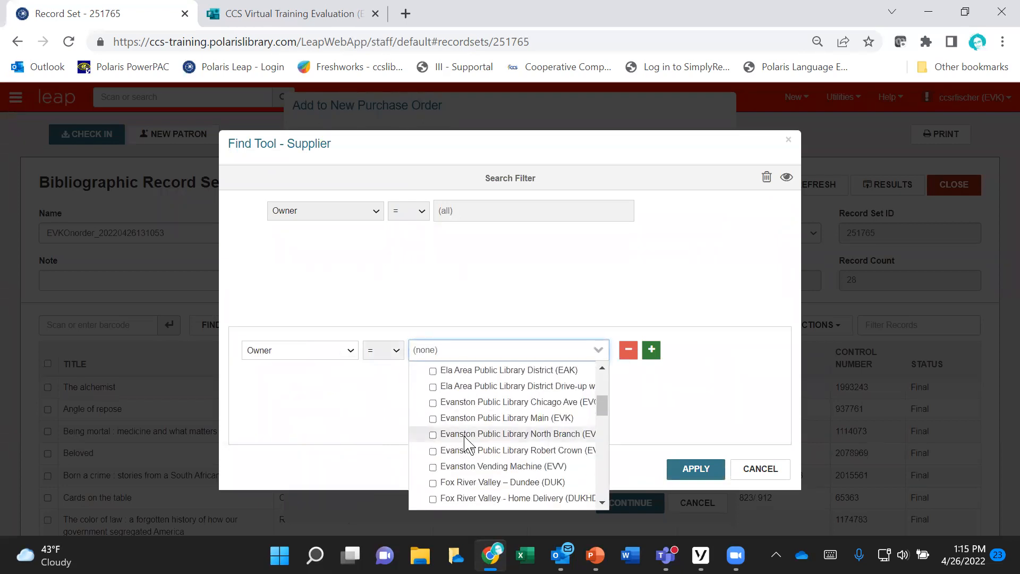
{"action": "left_click", "coordinate": [447, 418]}
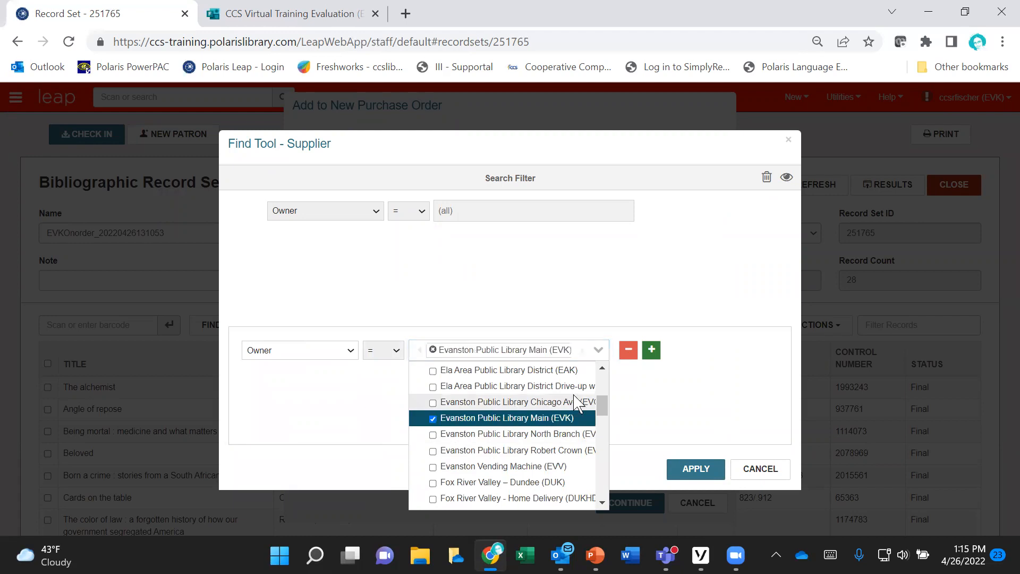
Step: Add a second filter condition limiting suppliers to EDI = Yes and apply the search filter
{"action": "left_click", "coordinate": [652, 351]}
{"action": "left_click", "coordinate": [408, 384]}
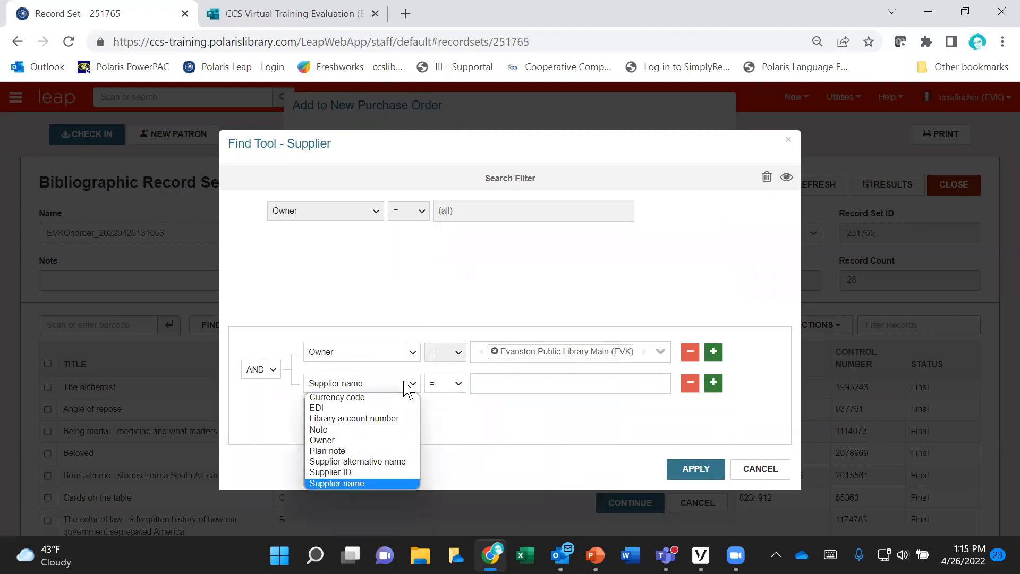
{"action": "left_click", "coordinate": [333, 408]}
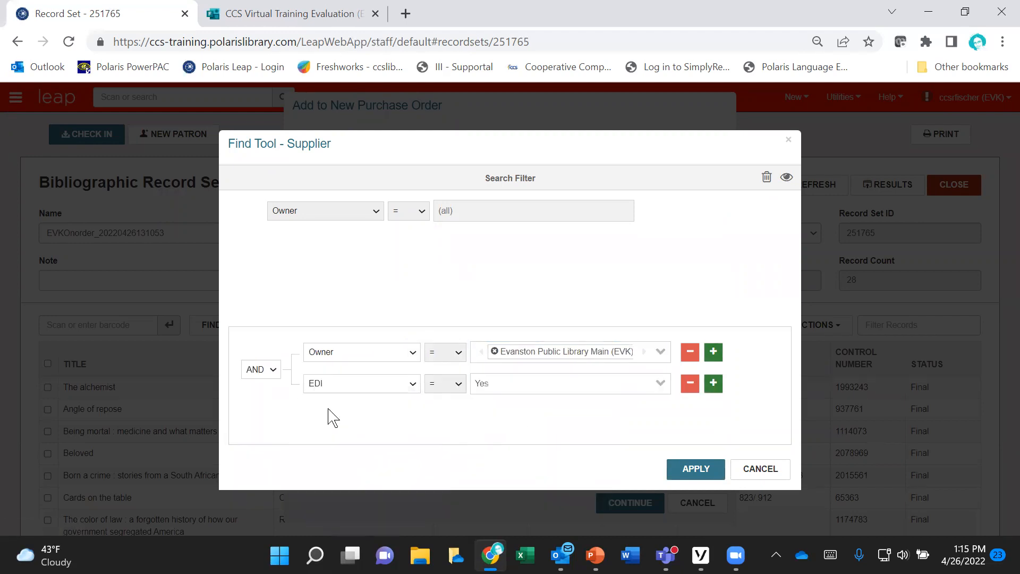
{"action": "left_click", "coordinate": [545, 387]}
{"action": "left_click", "coordinate": [545, 388]}
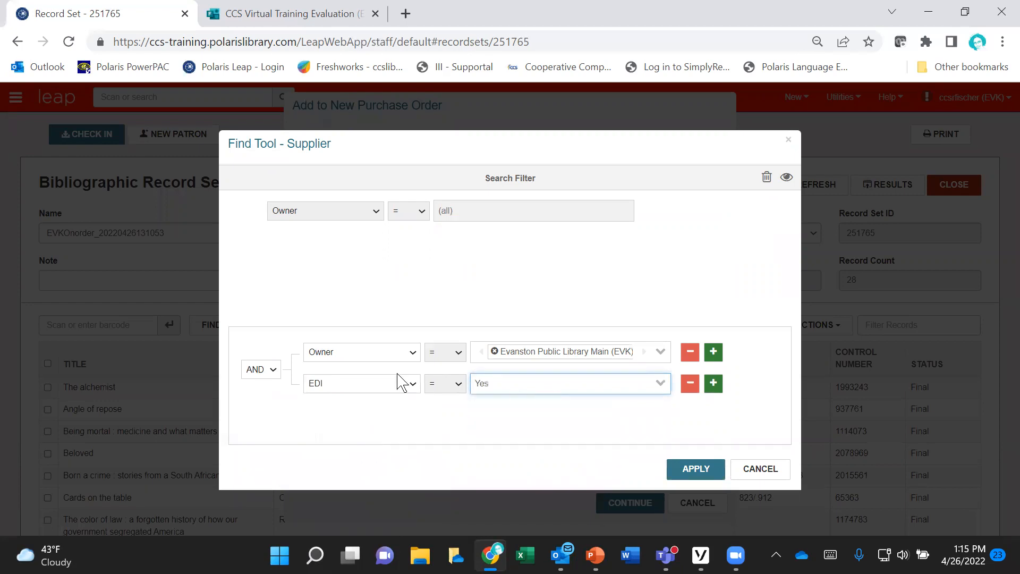
{"action": "left_click", "coordinate": [685, 467]}
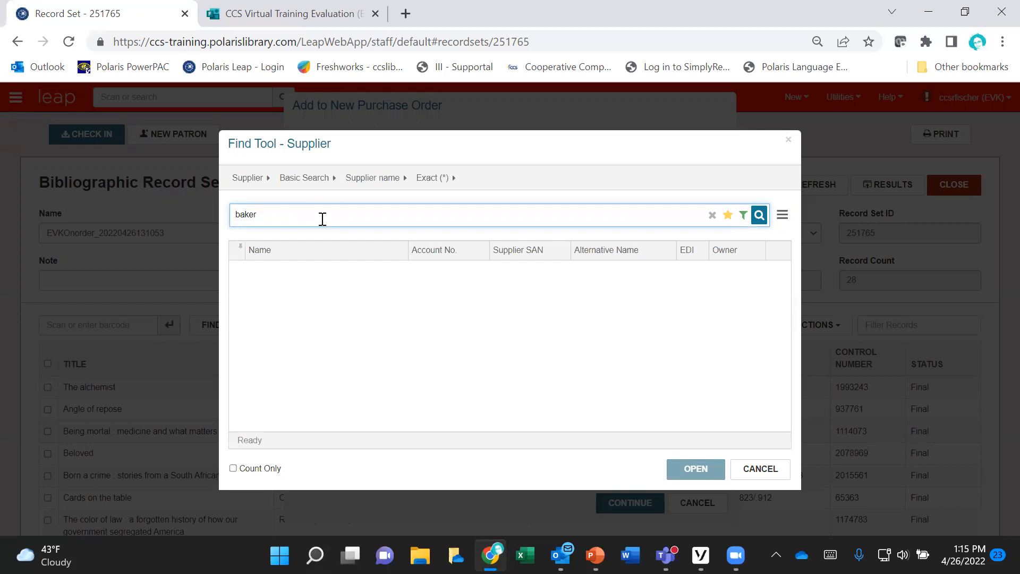
Step: Search suppliers for baker and choose Baker & Taylor CLS ADULT as the purchase order's supplier
{"action": "key", "text": "Return"}
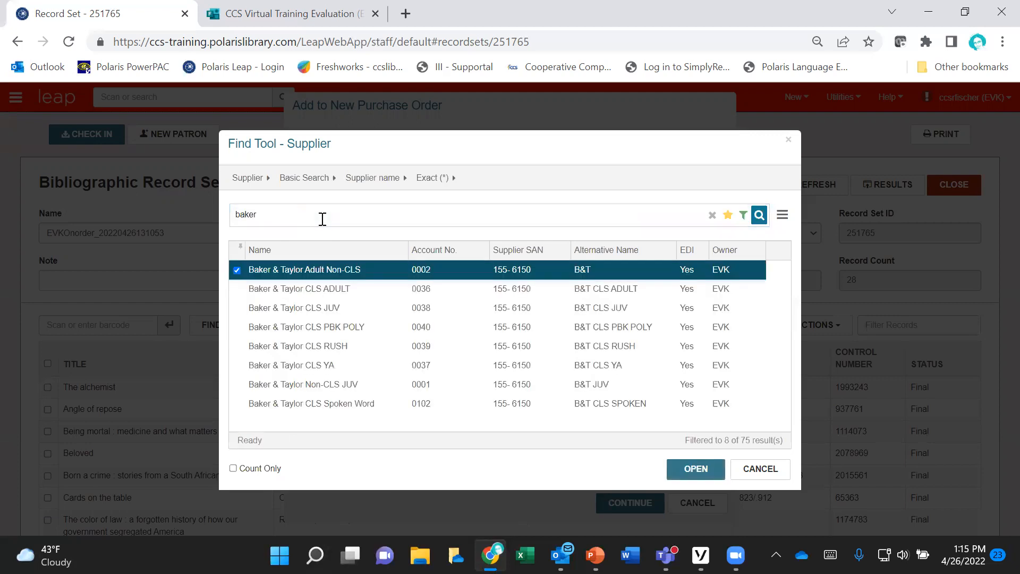
{"action": "left_click", "coordinate": [423, 293]}
{"action": "double_click", "coordinate": [423, 293]}
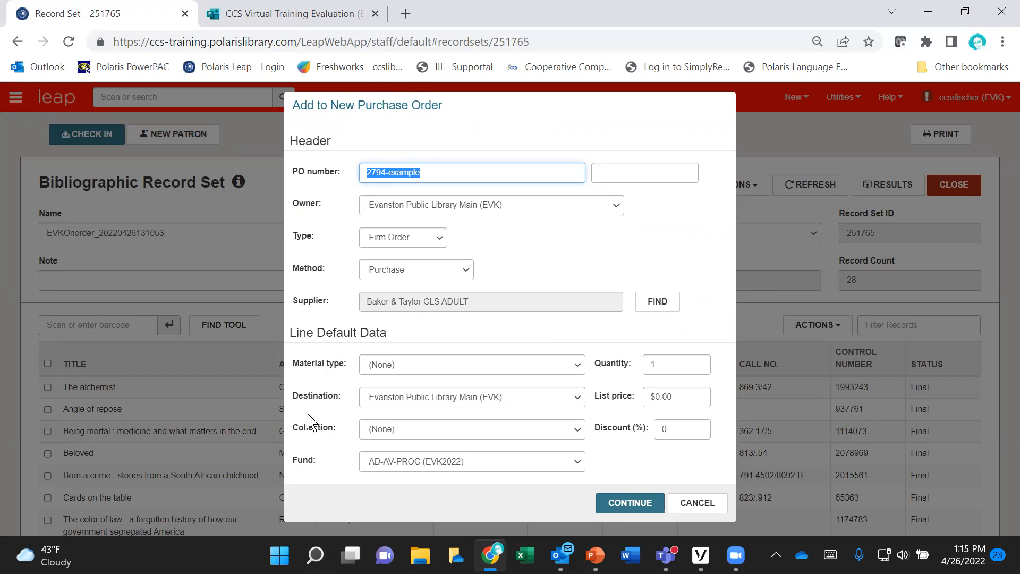
Step: Set the line default material type to Book New and the collection to Fiction (FIC)
{"action": "left_click", "coordinate": [441, 366]}
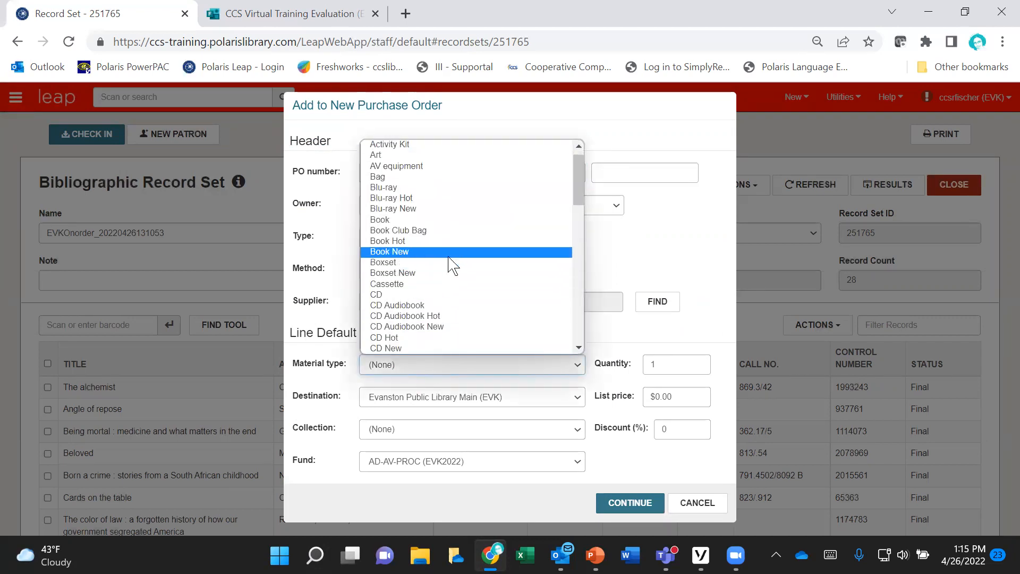
{"action": "left_click", "coordinate": [439, 255]}
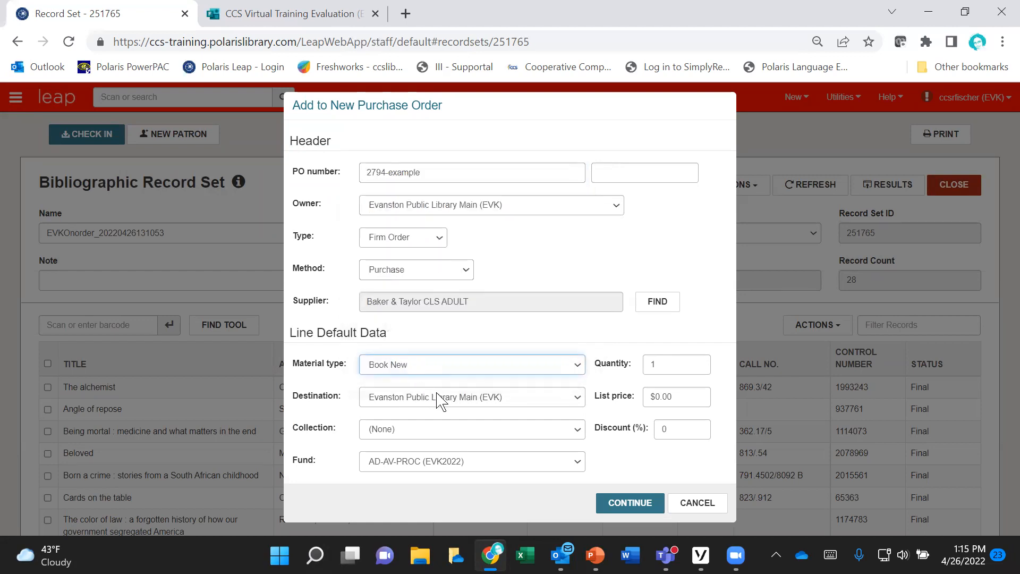
{"action": "left_click", "coordinate": [396, 431]}
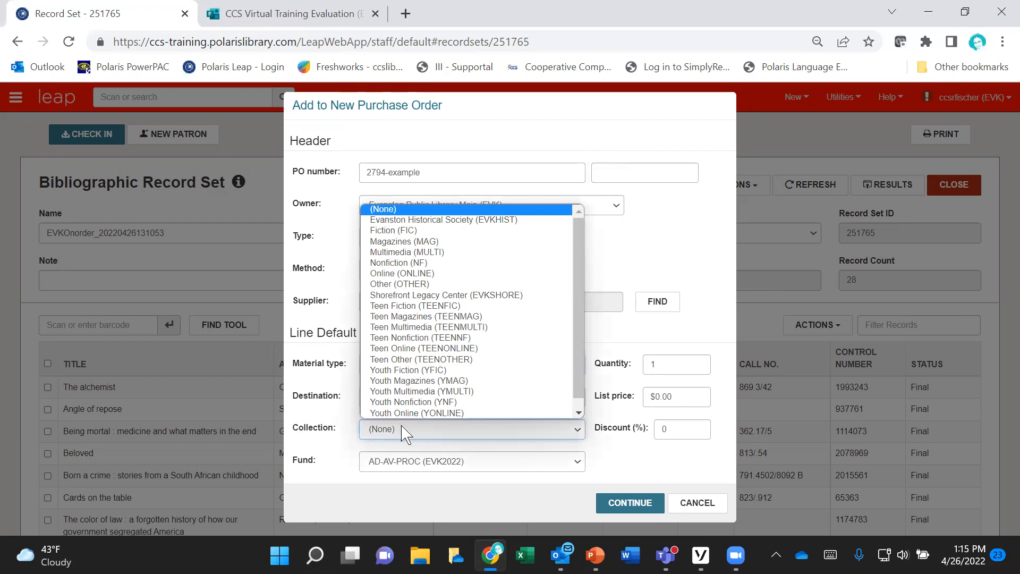
{"action": "left_click", "coordinate": [416, 231]}
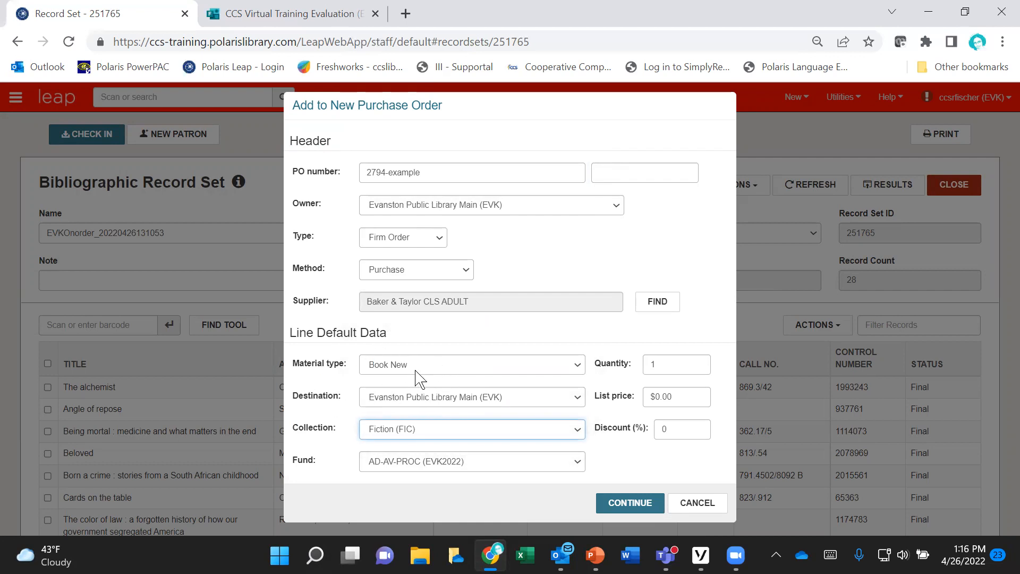
Step: Set the line default fund to Crown Adult Books (EVK2022)
{"action": "left_click", "coordinate": [426, 453]}
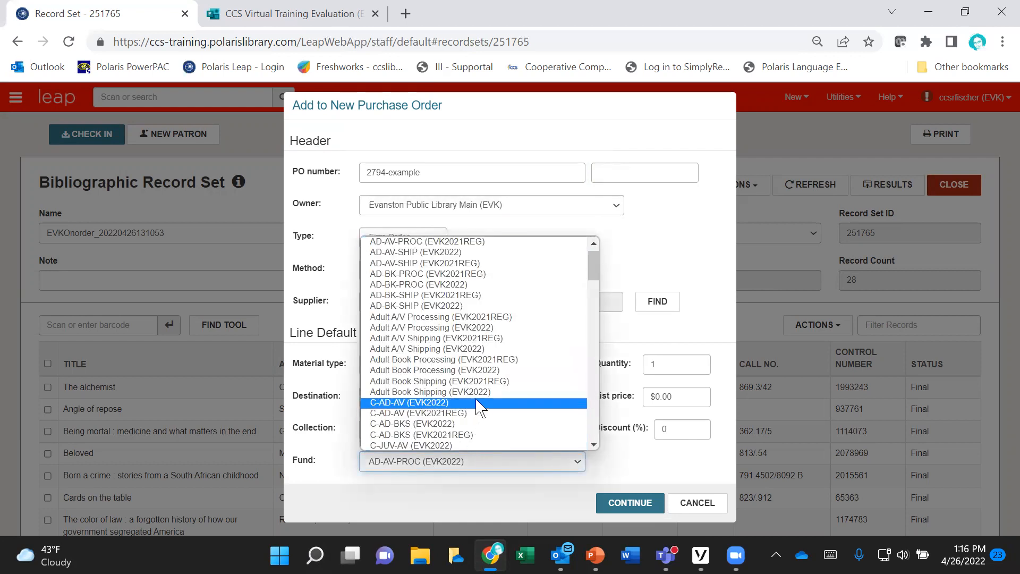
{"action": "scroll", "coordinate": [510, 372], "scroll_direction": "down", "scroll_amount": 3}
{"action": "scroll", "coordinate": [510, 372], "scroll_direction": "down", "scroll_amount": 5}
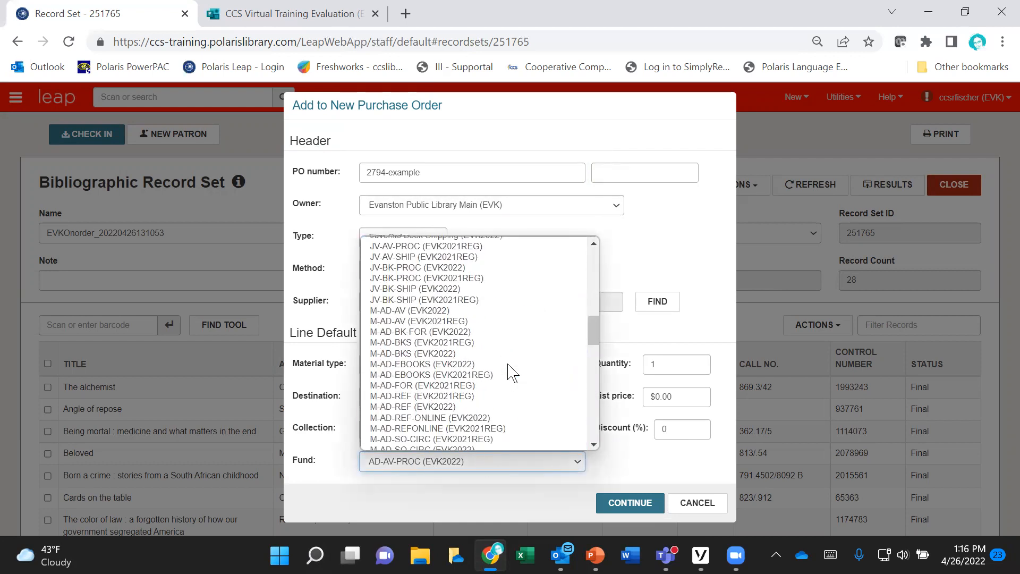
{"action": "scroll", "coordinate": [509, 372], "scroll_direction": "up", "scroll_amount": 3}
{"action": "scroll", "coordinate": [508, 363], "scroll_direction": "up", "scroll_amount": 3}
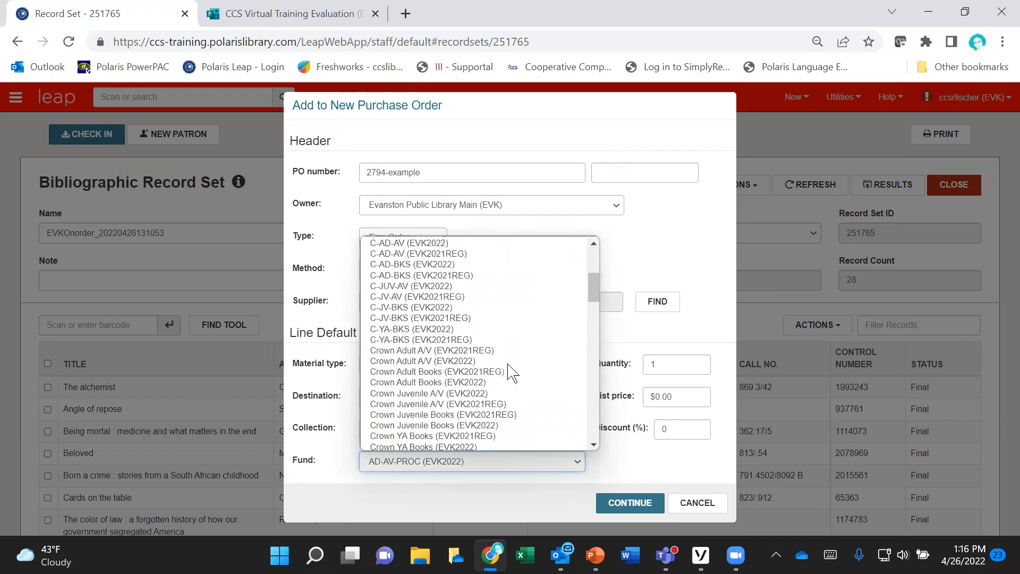
{"action": "left_click", "coordinate": [489, 379]}
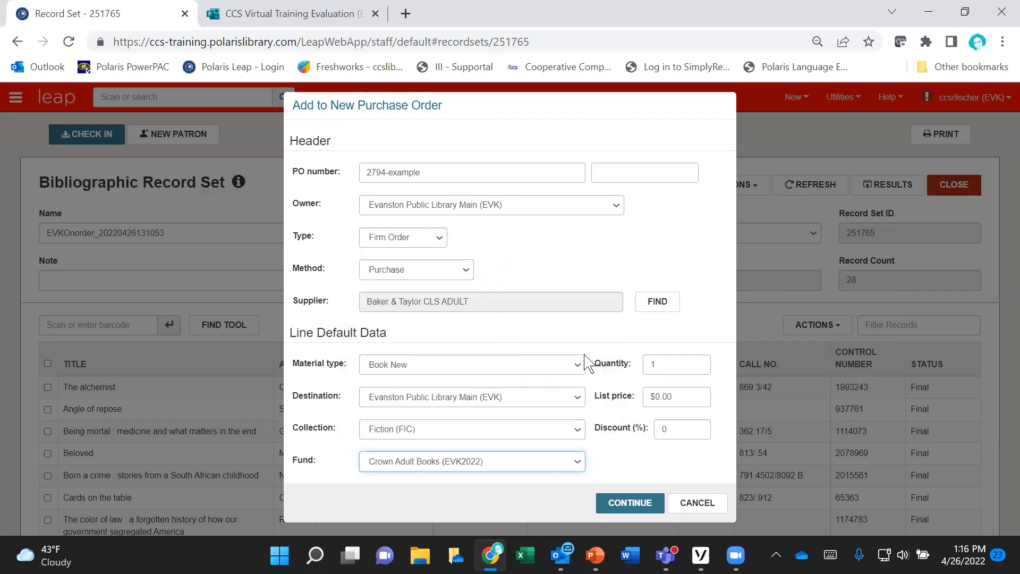
Step: Set the default list price to $0.01 and submit the record set to the new purchase order
{"action": "left_click", "coordinate": [679, 397]}
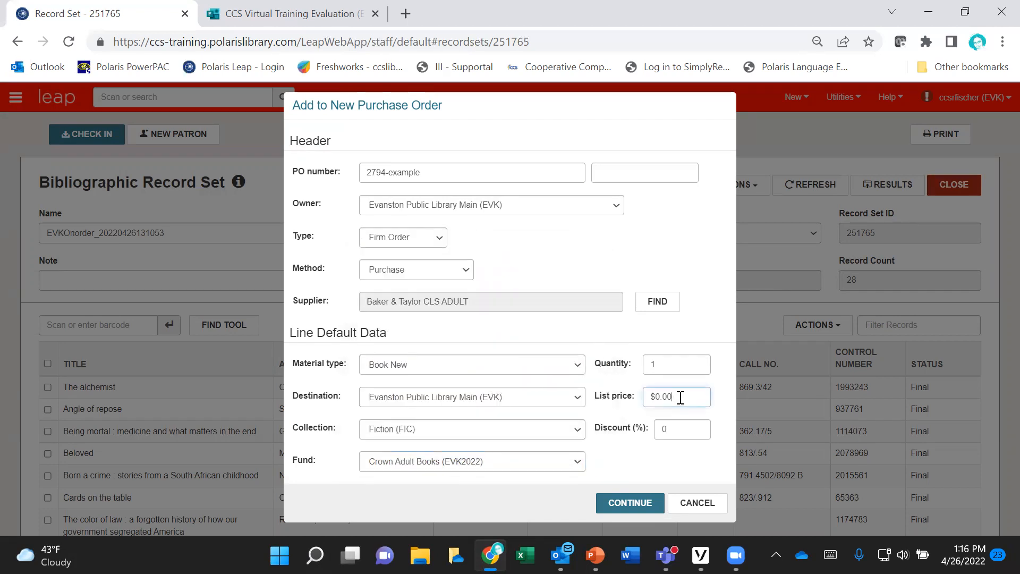
{"action": "key", "text": "BackSpace"}
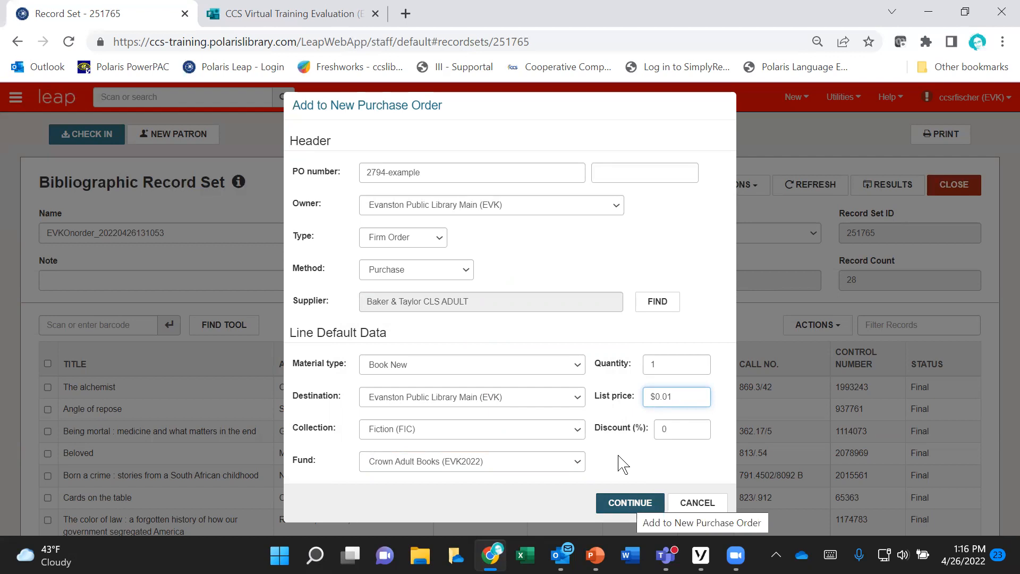
{"action": "key", "text": "Return"}
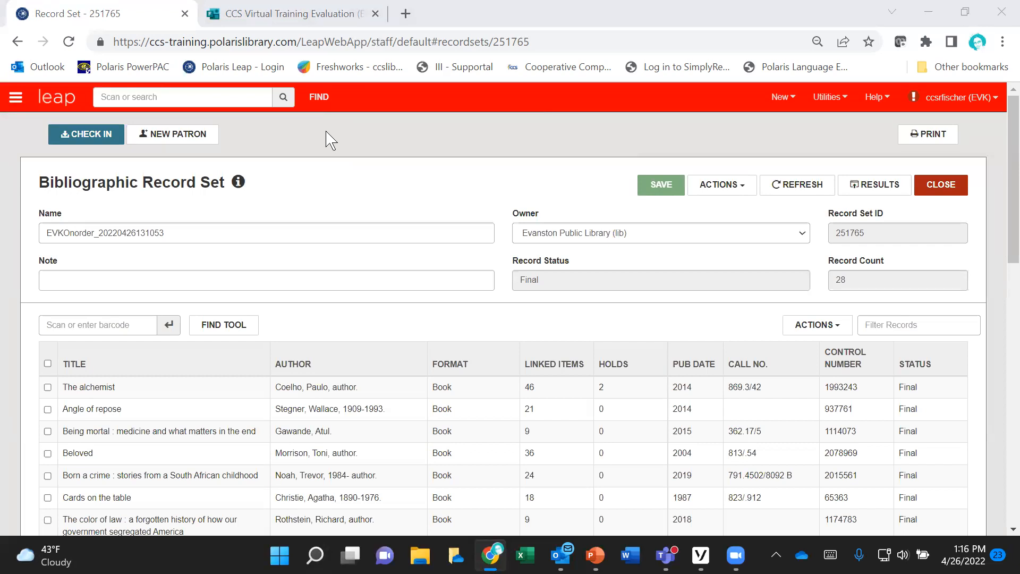
Step: Search purchase orders by the new order's PO number with the Find Tool and open the matching order
{"action": "left_click", "coordinate": [321, 98]}
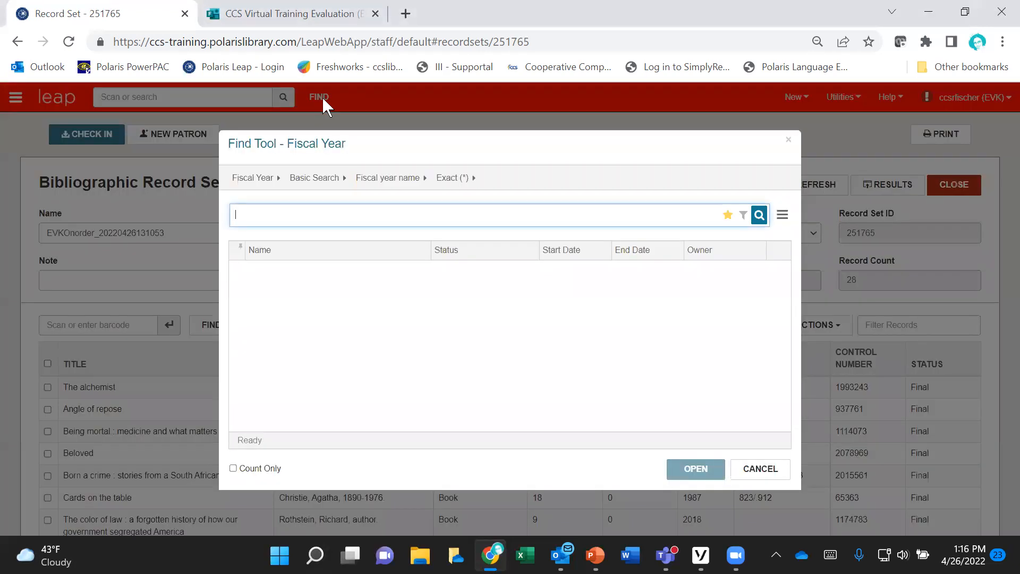
{"action": "left_click", "coordinate": [256, 181]}
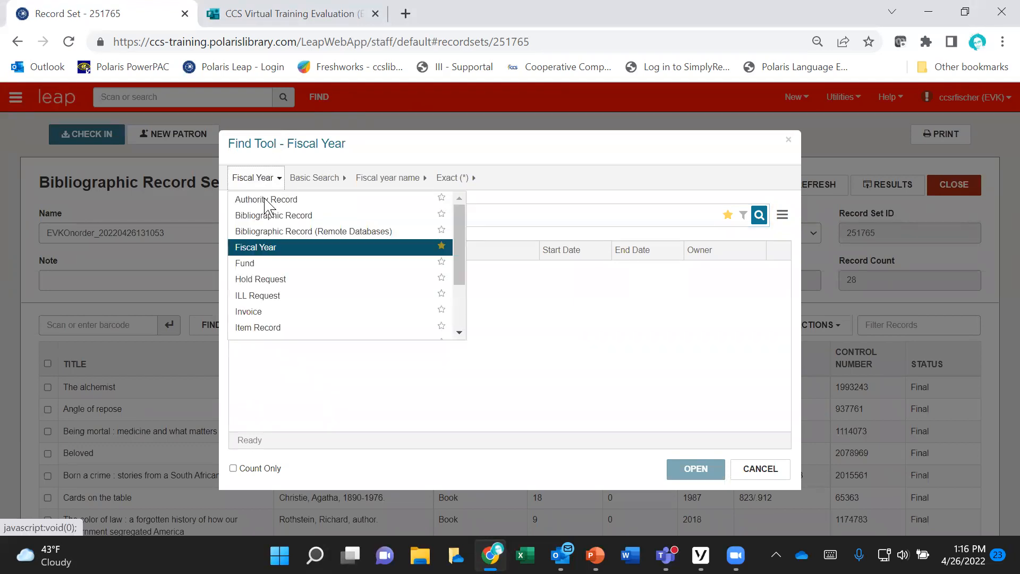
{"action": "scroll", "coordinate": [291, 257], "scroll_direction": "down", "scroll_amount": 3}
{"action": "left_click", "coordinate": [269, 284]}
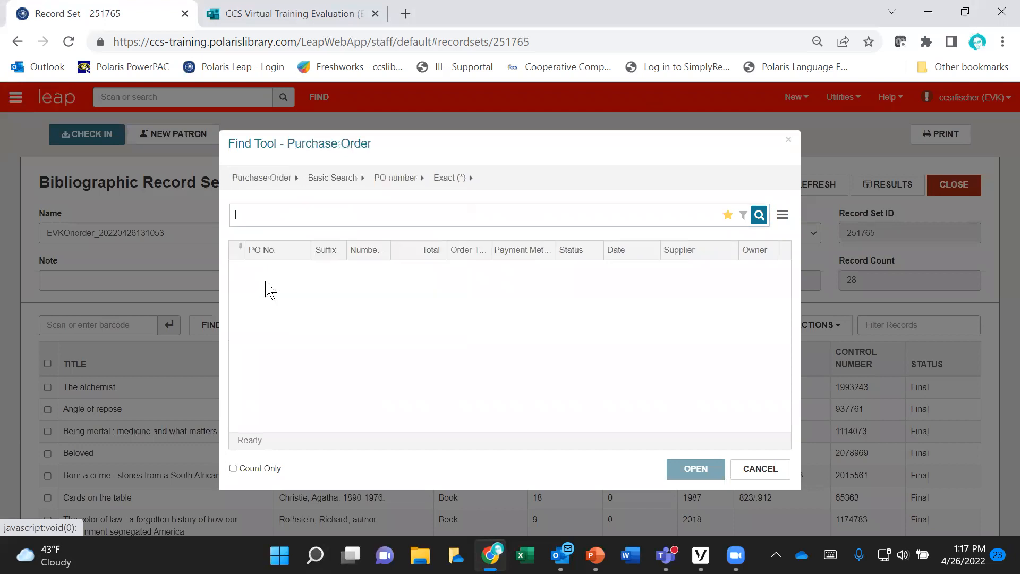
{"action": "type", "text": "2794-example"}
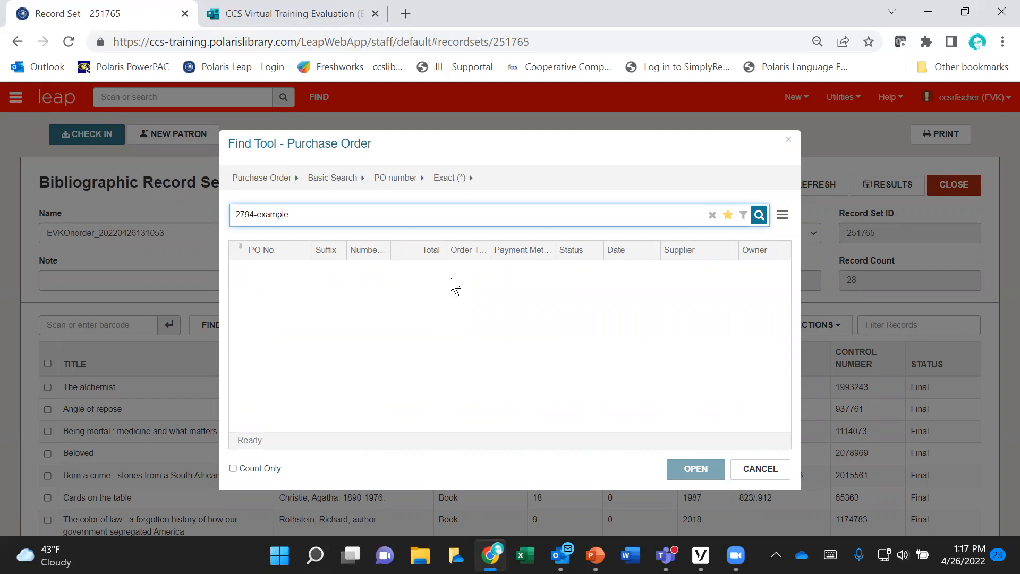
{"action": "left_click", "coordinate": [758, 217]}
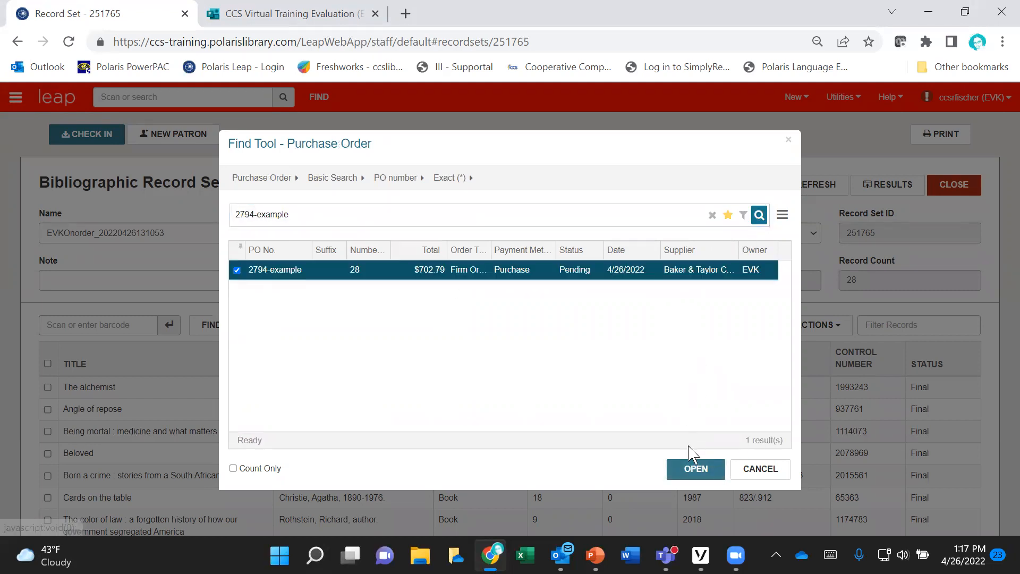
{"action": "left_click", "coordinate": [690, 468]}
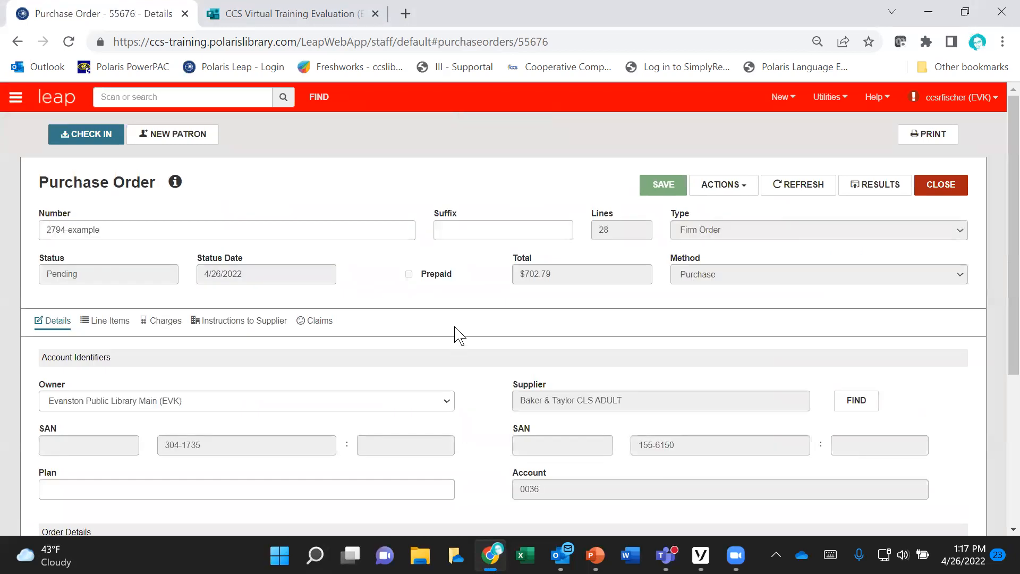
Step: Examine the purchase order's header, account identifiers and order details
{"action": "scroll", "coordinate": [456, 334], "scroll_direction": "down", "scroll_amount": 1}
{"action": "scroll", "coordinate": [457, 334], "scroll_direction": "down", "scroll_amount": 3}
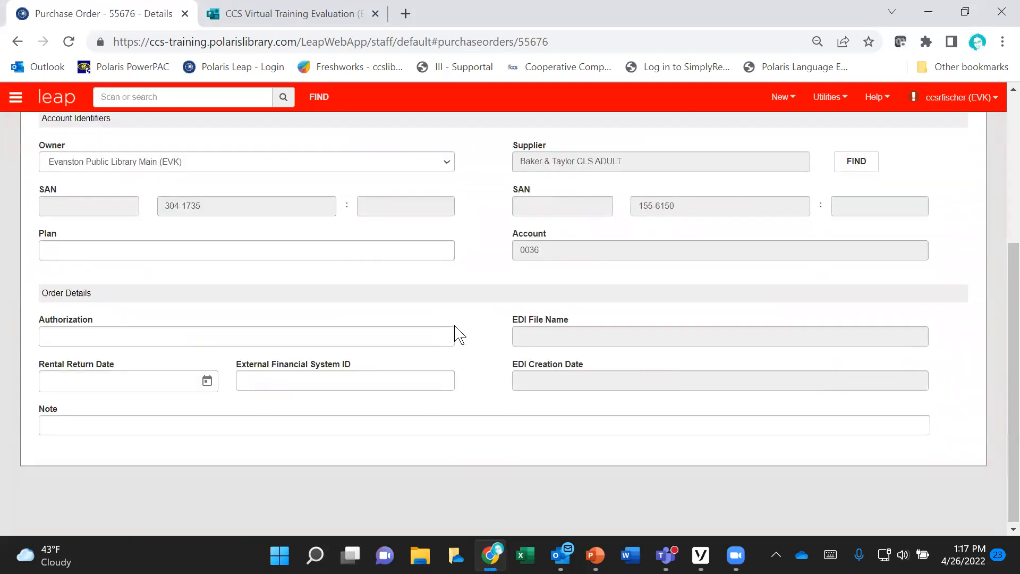
{"action": "scroll", "coordinate": [457, 335], "scroll_direction": "up", "scroll_amount": 4}
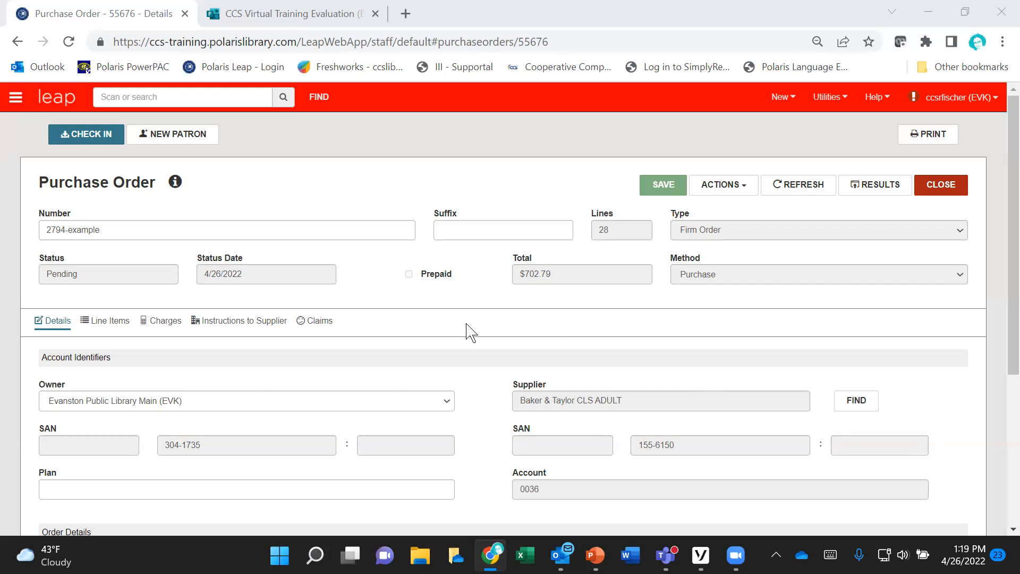
{"action": "scroll", "coordinate": [467, 326], "scroll_direction": "down", "scroll_amount": 2}
{"action": "scroll", "coordinate": [467, 327], "scroll_direction": "up", "scroll_amount": 2}
{"action": "scroll", "coordinate": [402, 319], "scroll_direction": "down", "scroll_amount": 3}
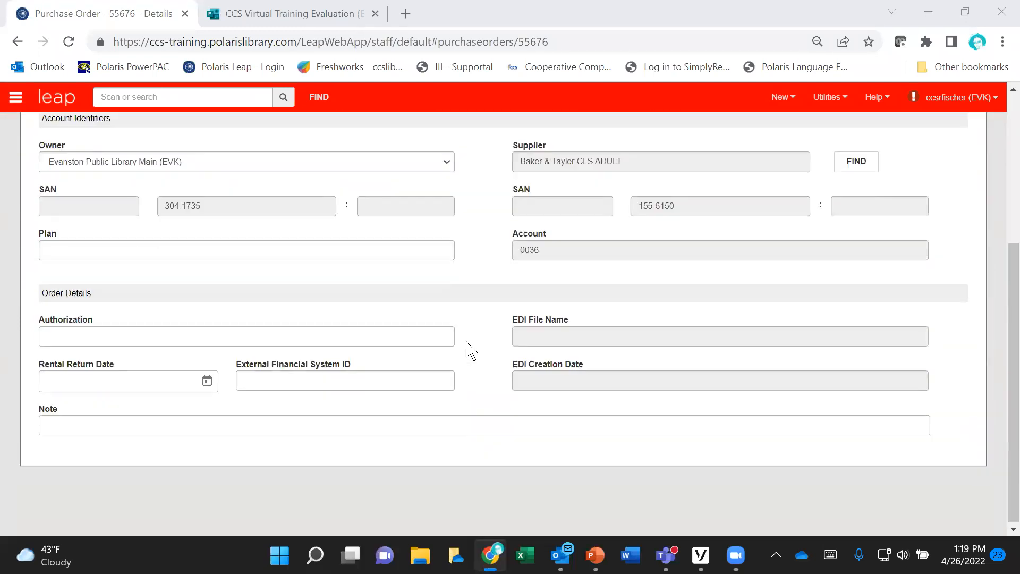
{"action": "scroll", "coordinate": [473, 361], "scroll_direction": "up", "scroll_amount": 2}
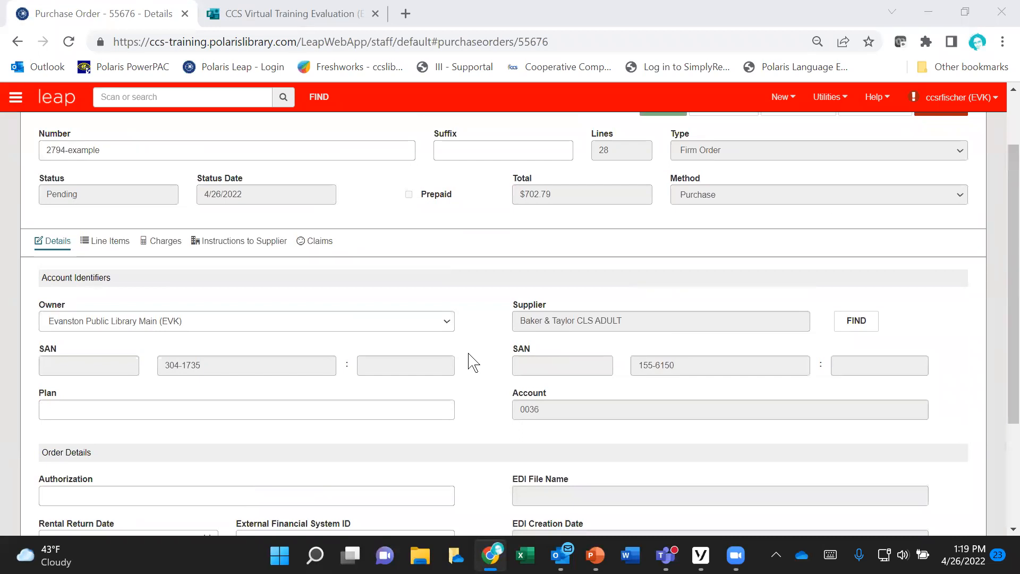
{"action": "scroll", "coordinate": [473, 364], "scroll_direction": "up", "scroll_amount": 2}
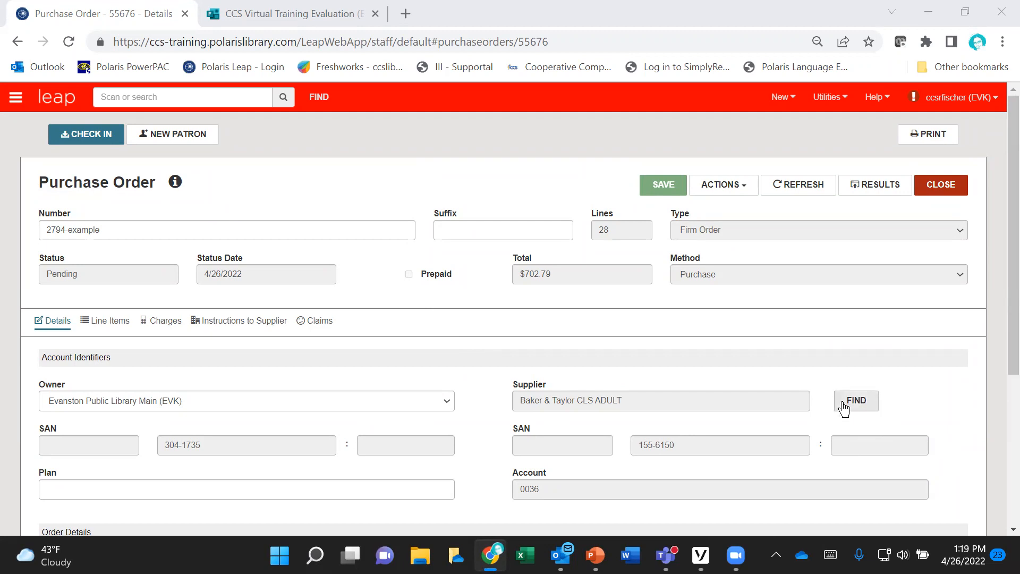
Step: Look at the supplier search tool and review the purchase order's account identifiers and order details
{"action": "left_click", "coordinate": [859, 404]}
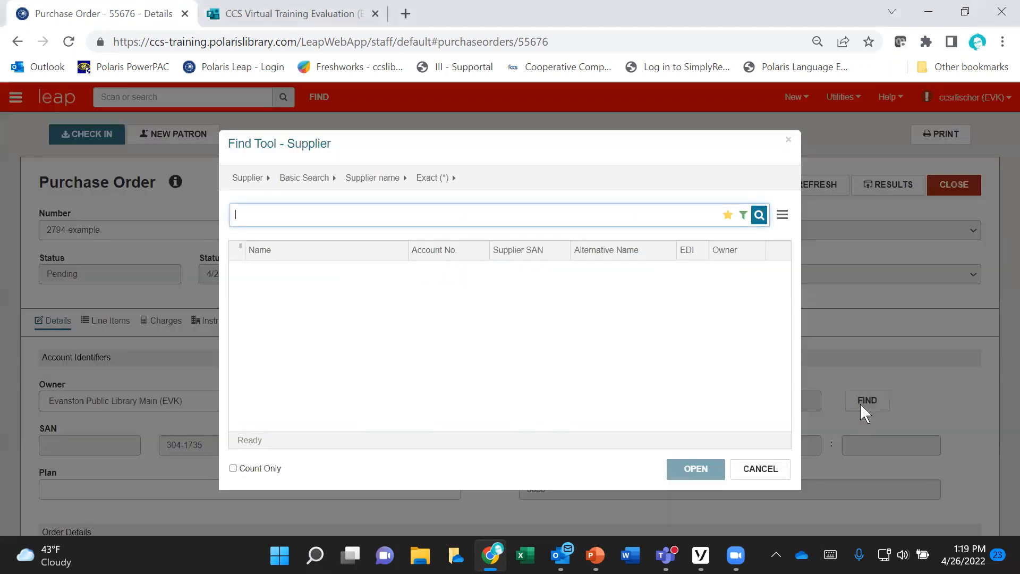
{"action": "left_click", "coordinate": [749, 467]}
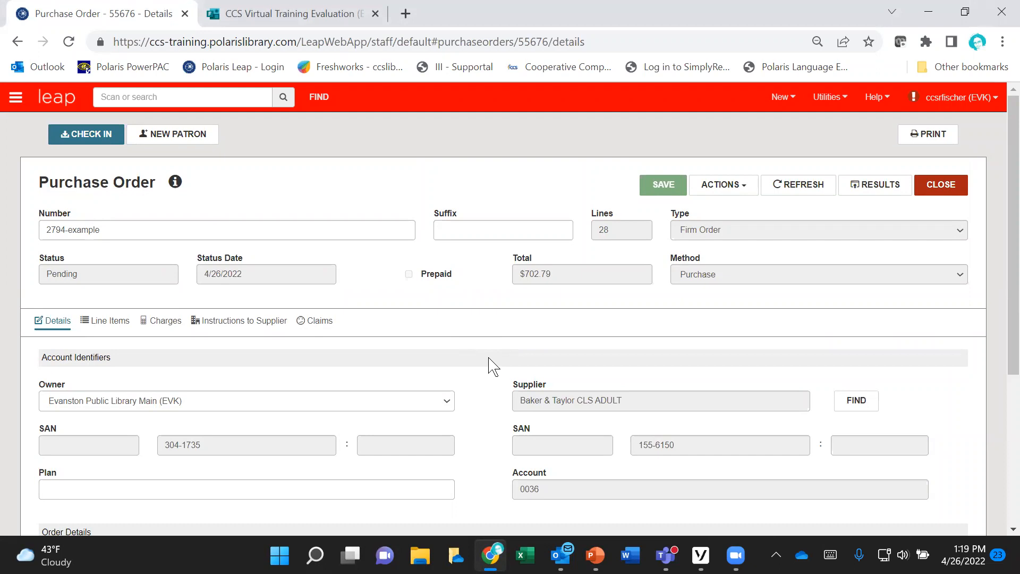
{"action": "scroll", "coordinate": [492, 366], "scroll_direction": "down", "scroll_amount": 1}
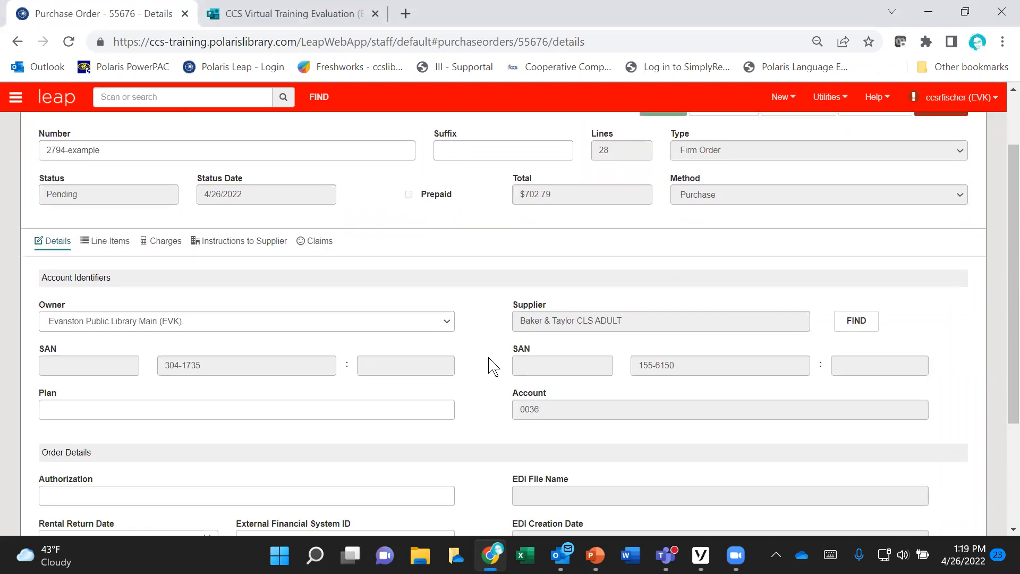
{"action": "scroll", "coordinate": [493, 366], "scroll_direction": "down", "scroll_amount": 1}
{"action": "scroll", "coordinate": [493, 366], "scroll_direction": "up", "scroll_amount": 1}
{"action": "scroll", "coordinate": [493, 366], "scroll_direction": "up", "scroll_amount": 1}
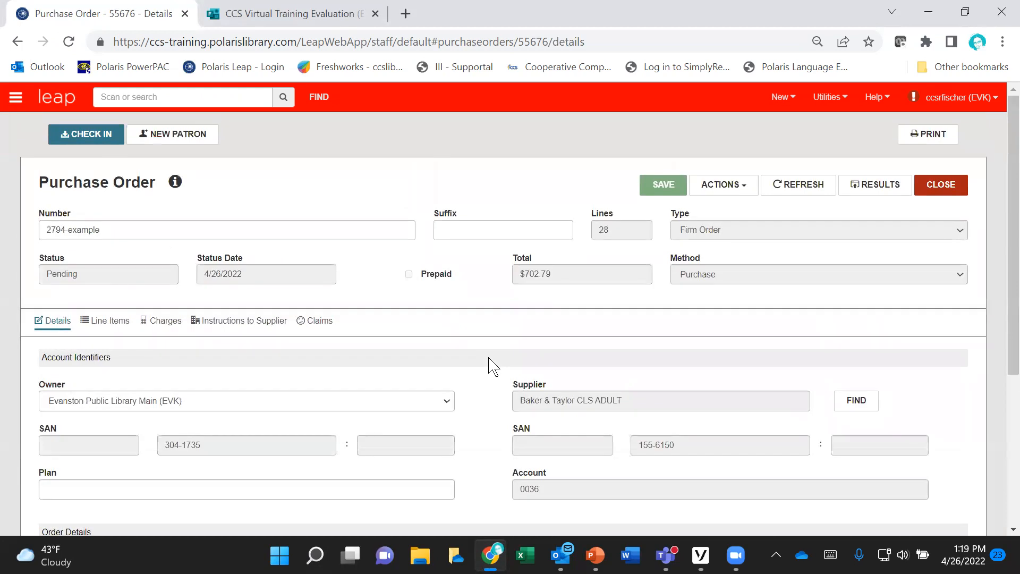
Step: Display the purchase order's line items and open line 1, "Cards on the table"
{"action": "left_click", "coordinate": [100, 328]}
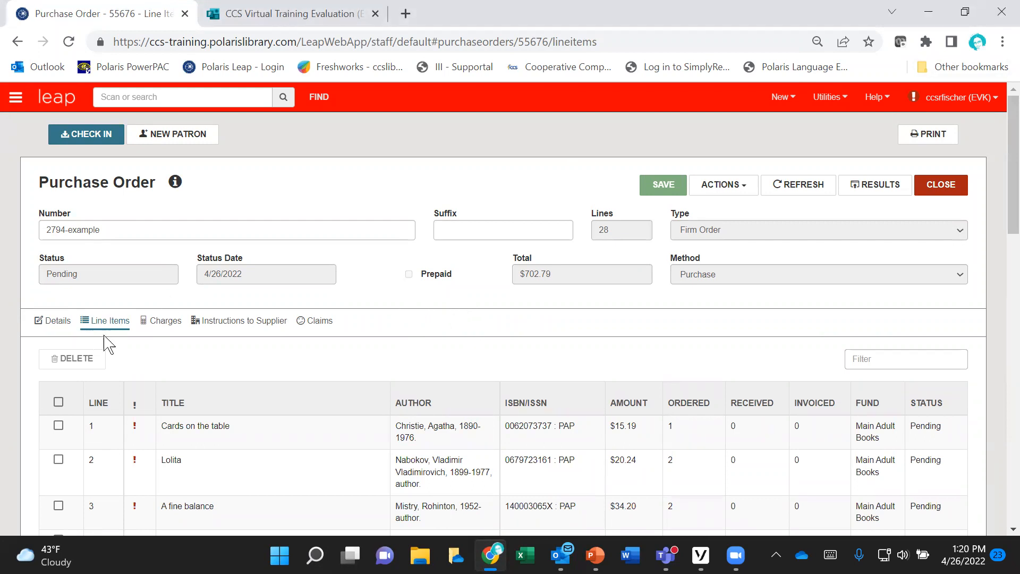
{"action": "scroll", "coordinate": [428, 320], "scroll_direction": "down", "scroll_amount": 1}
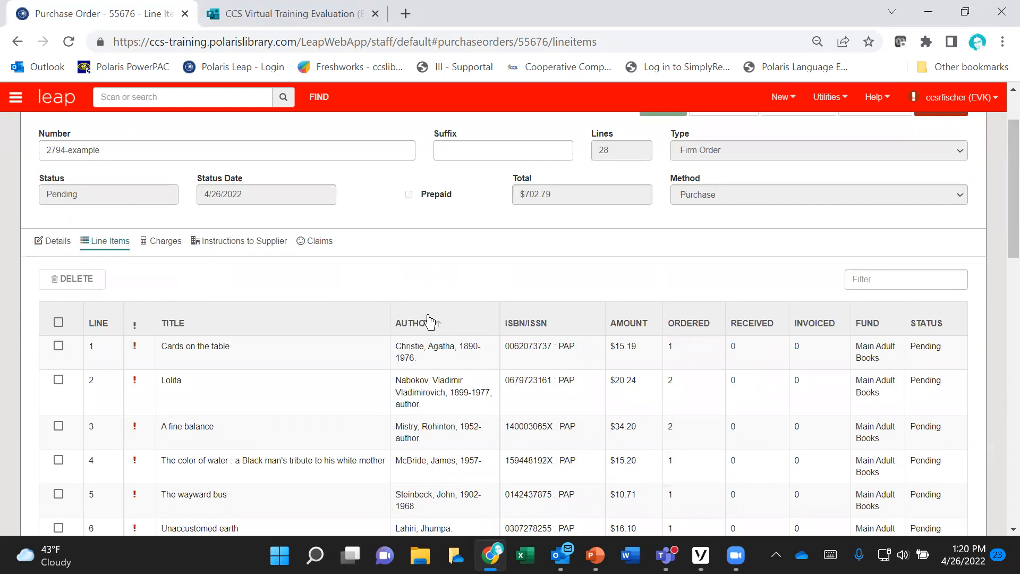
{"action": "scroll", "coordinate": [429, 320], "scroll_direction": "down", "scroll_amount": 1}
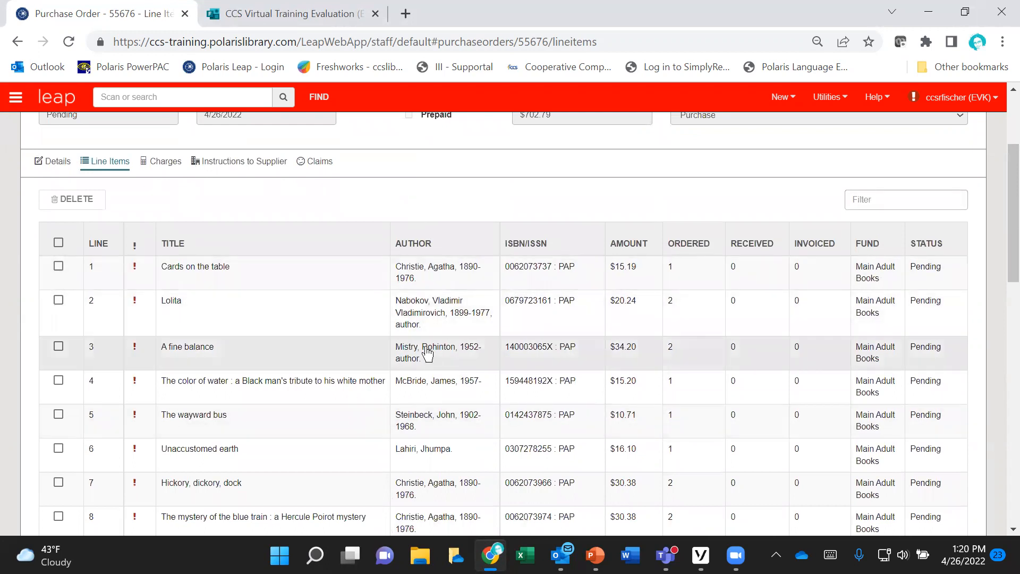
{"action": "left_click", "coordinate": [409, 273]}
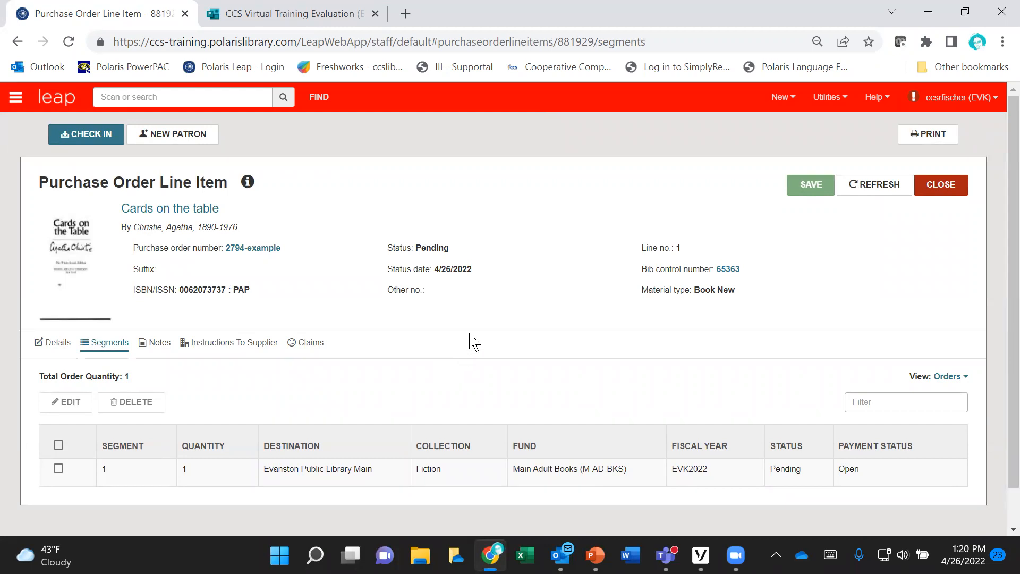
Step: Review the line item's segment, title and price details, and look up its bibliographic record by ISBN
{"action": "scroll", "coordinate": [470, 343], "scroll_direction": "down", "scroll_amount": 1}
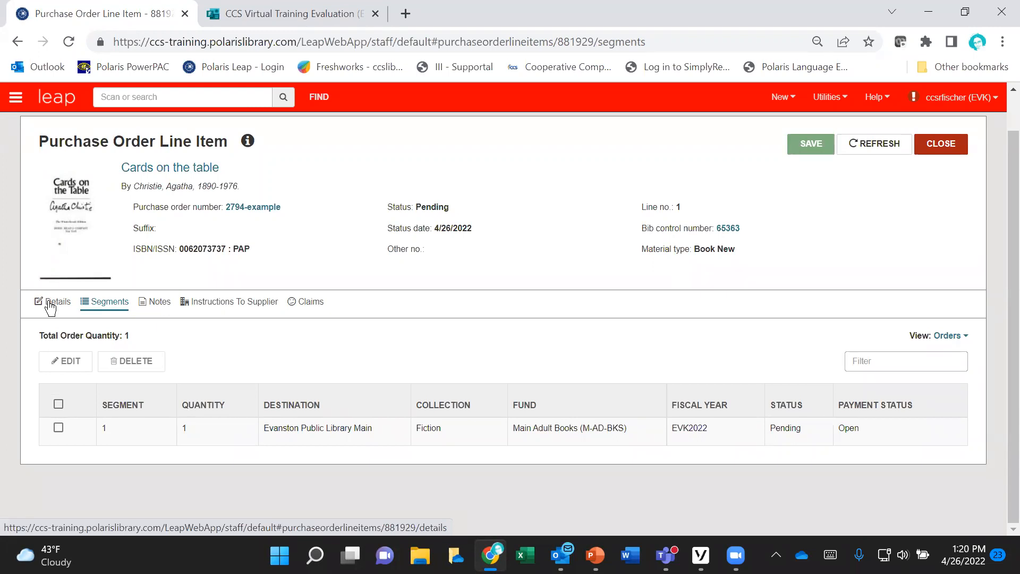
{"action": "left_click", "coordinate": [50, 306]}
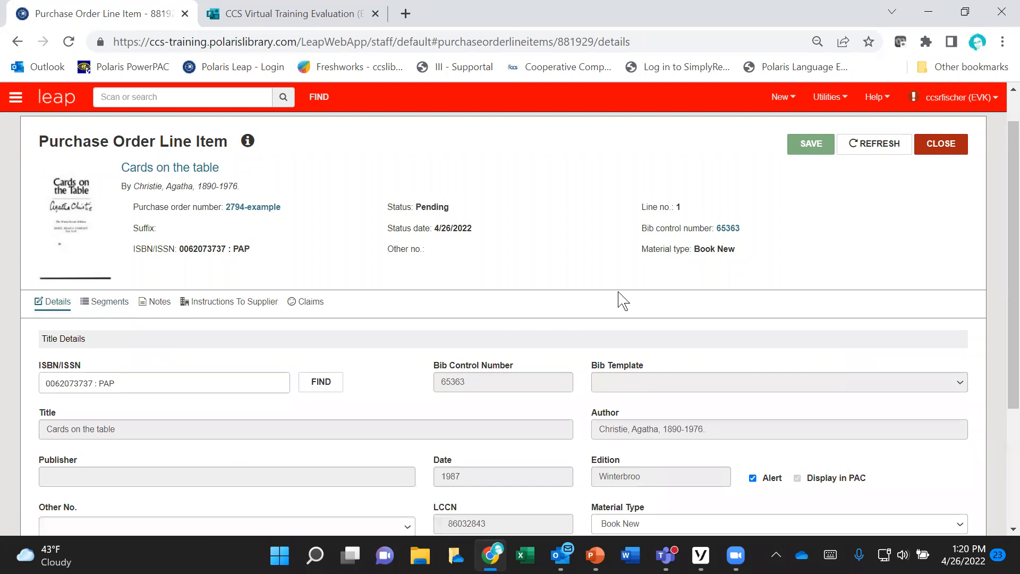
{"action": "scroll", "coordinate": [619, 296], "scroll_direction": "down", "scroll_amount": 2}
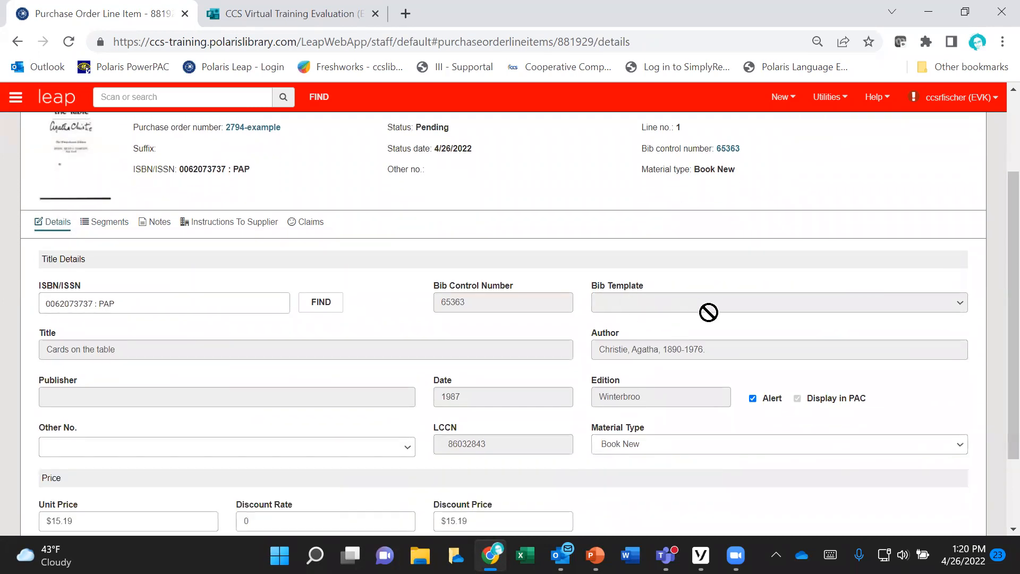
{"action": "scroll", "coordinate": [710, 312], "scroll_direction": "down", "scroll_amount": 2}
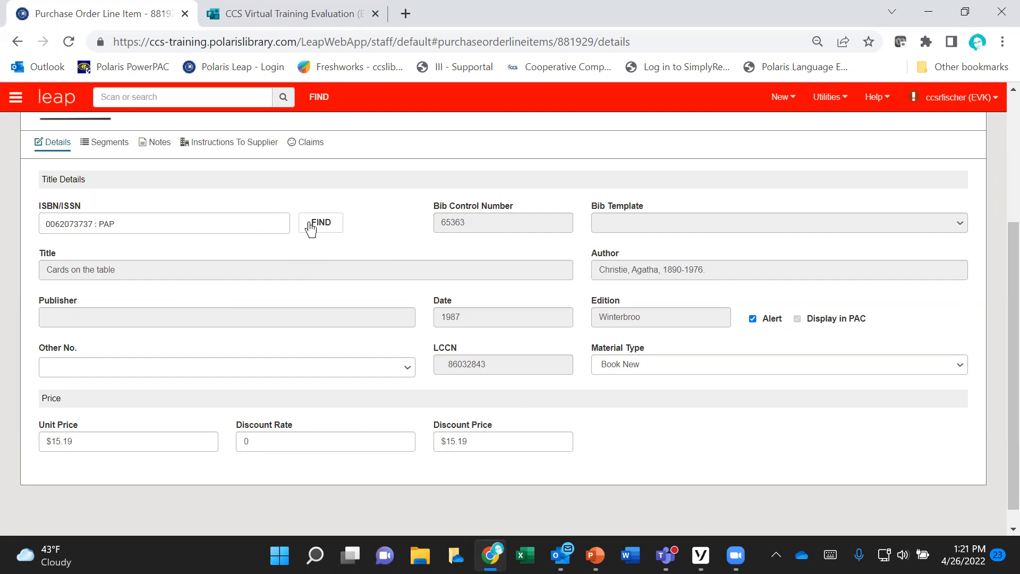
{"action": "left_click", "coordinate": [342, 224]}
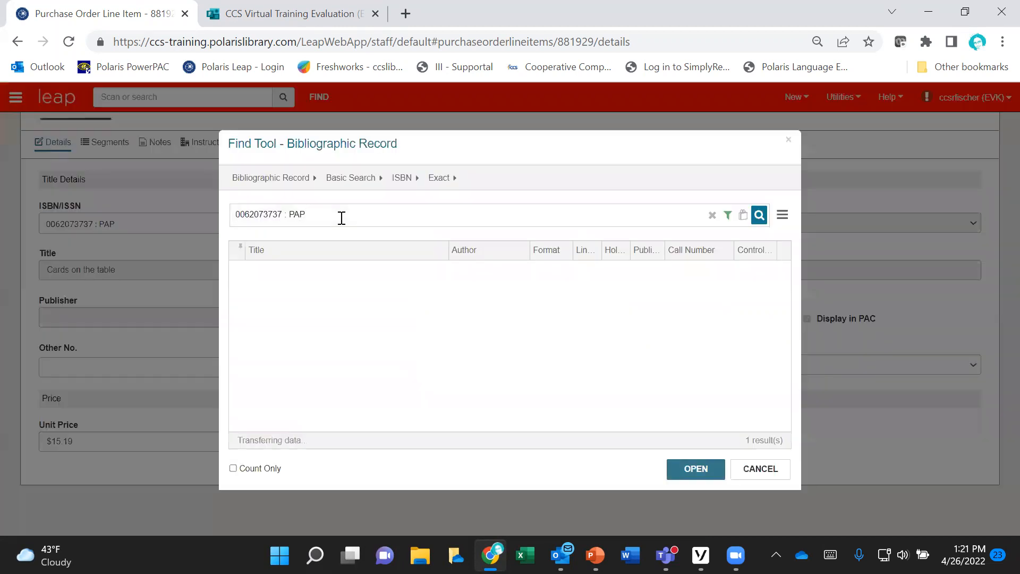
{"action": "left_click", "coordinate": [735, 469]}
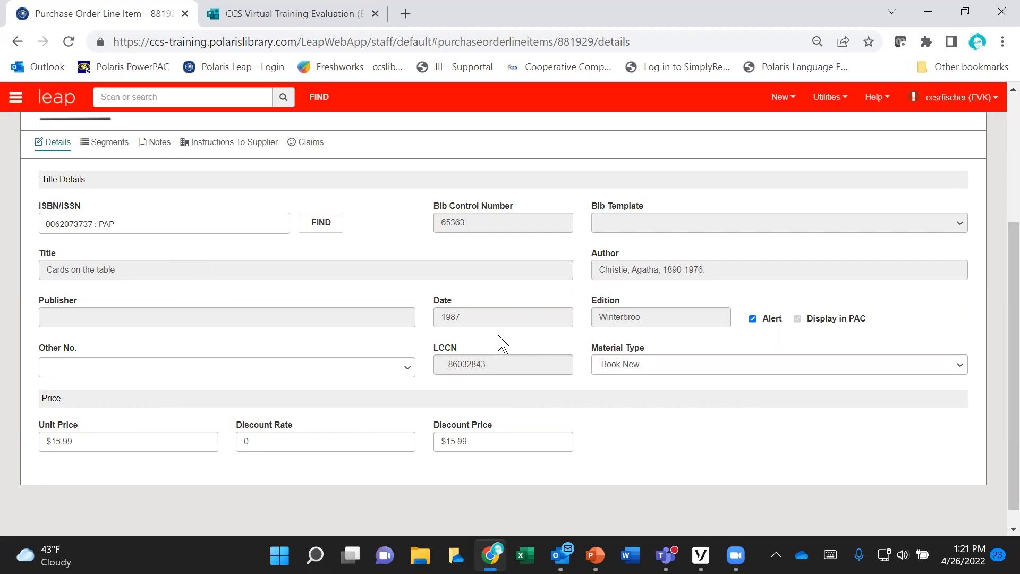
Step: Set the line item's discount rate to 10, save the line item and check its discount price
{"action": "scroll", "coordinate": [392, 346], "scroll_direction": "down", "scroll_amount": 1}
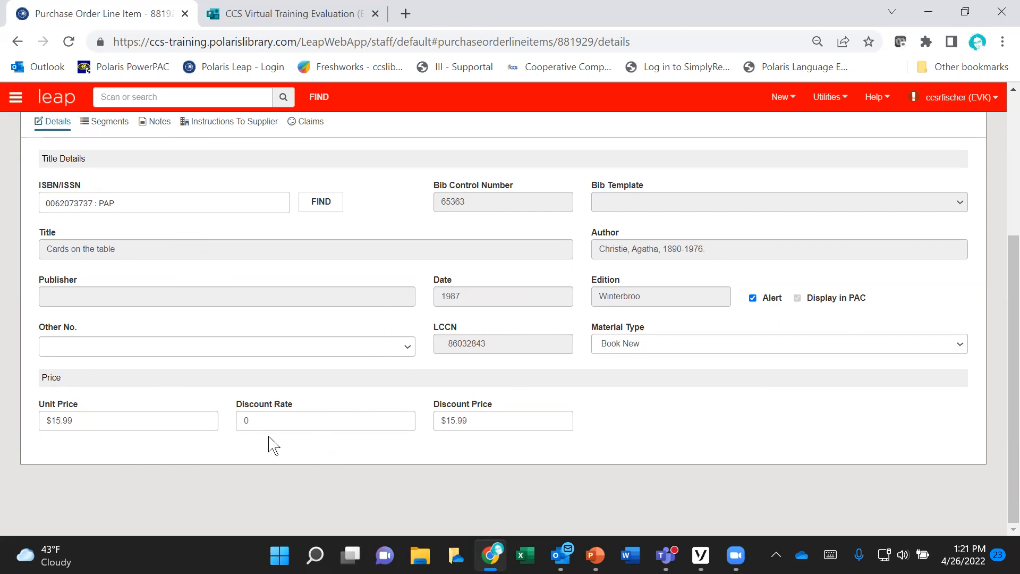
{"action": "left_click", "coordinate": [255, 418]}
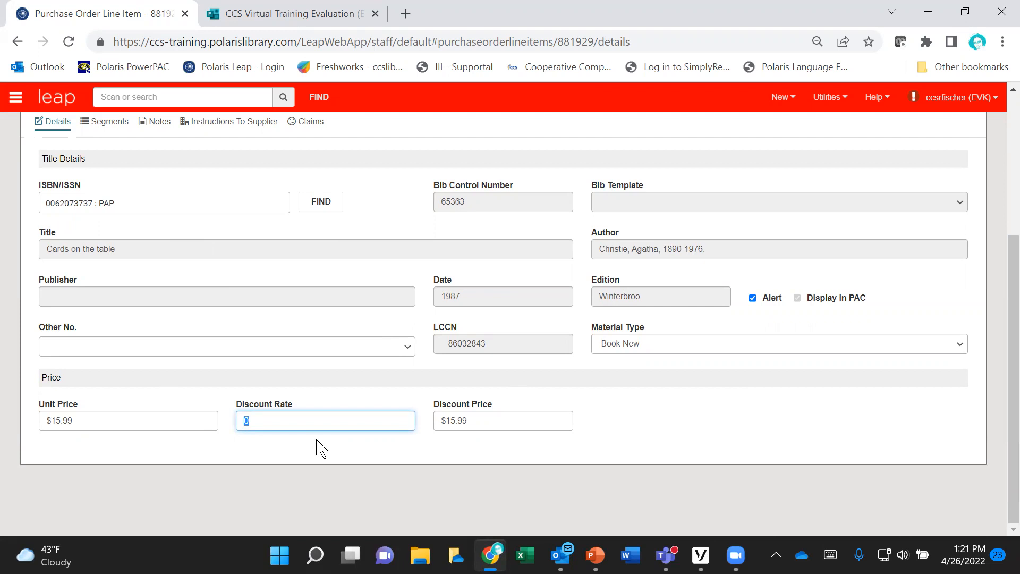
{"action": "type", "text": "10"}
{"action": "scroll", "coordinate": [779, 403], "scroll_direction": "up", "scroll_amount": 3}
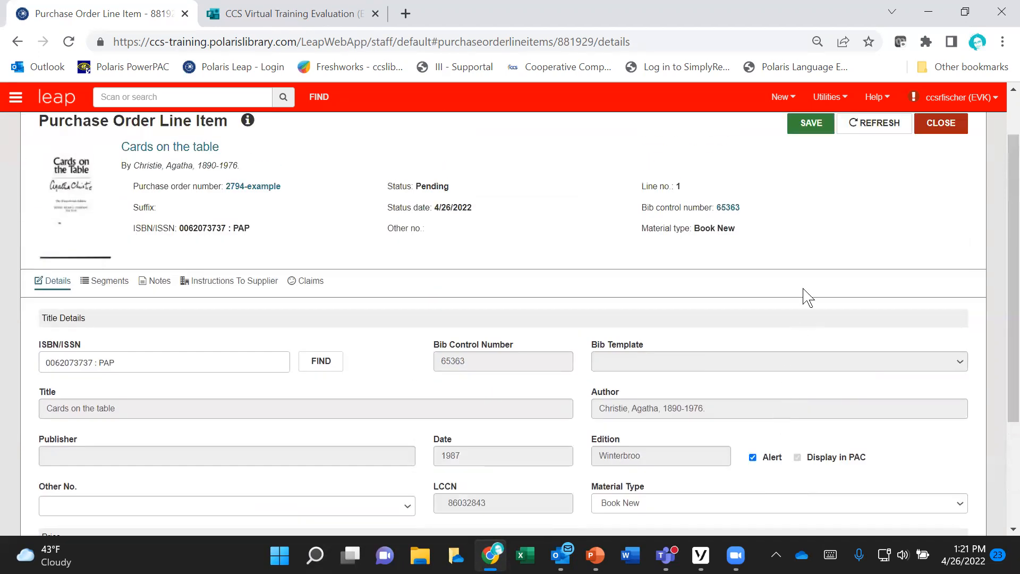
{"action": "left_click", "coordinate": [797, 136]}
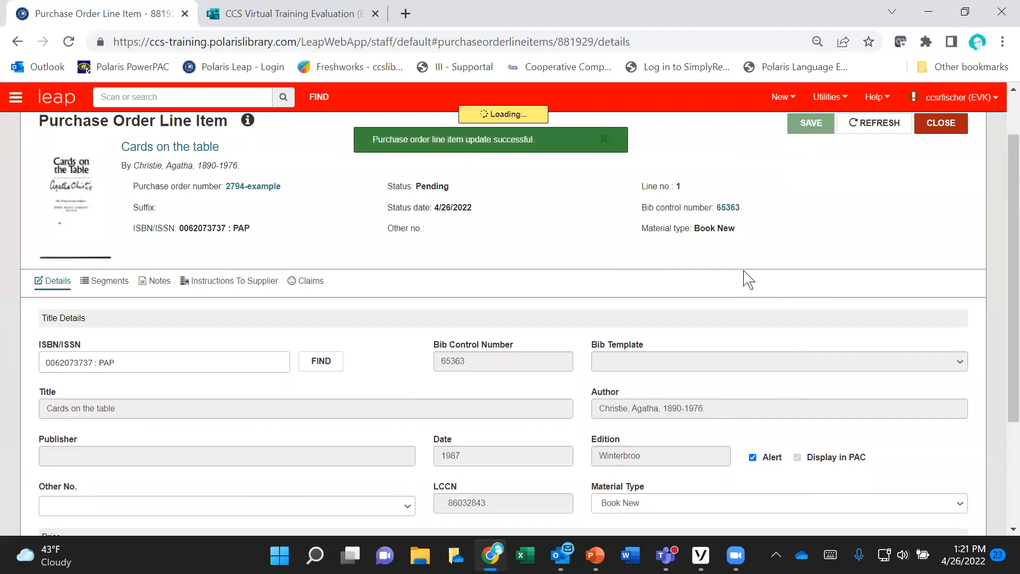
{"action": "scroll", "coordinate": [745, 278], "scroll_direction": "down", "scroll_amount": 3}
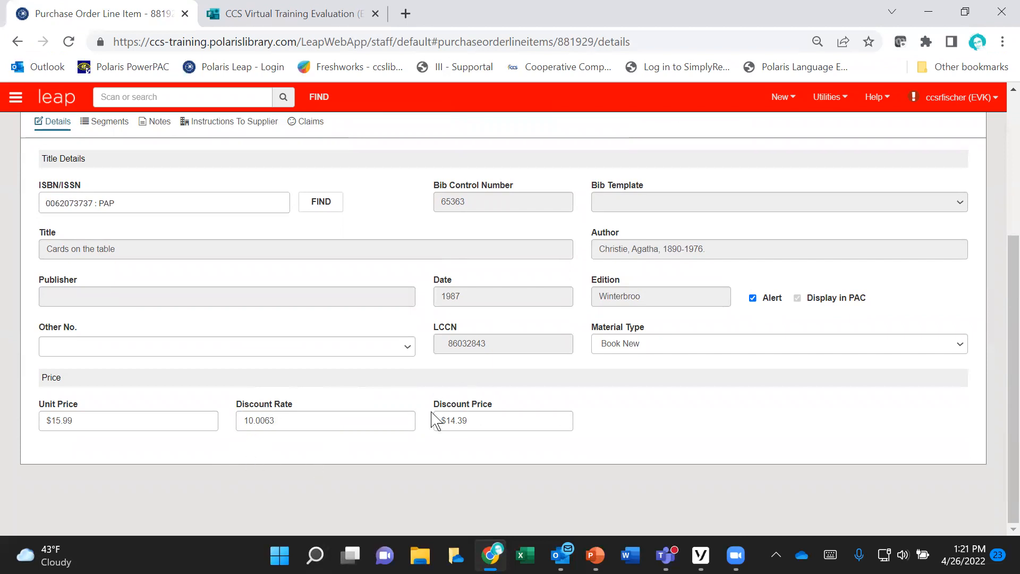
{"action": "scroll", "coordinate": [557, 423], "scroll_direction": "up", "scroll_amount": 3}
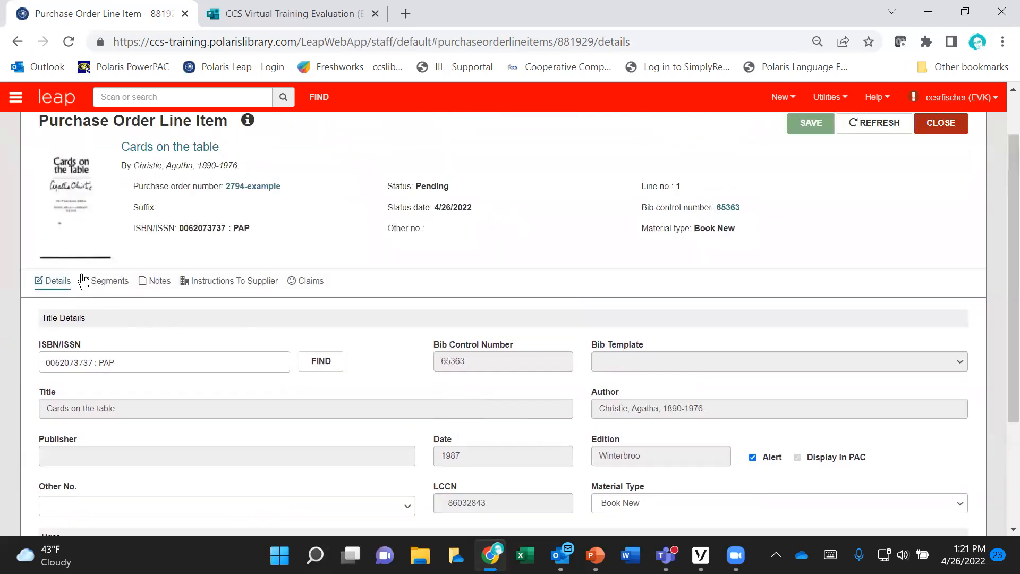
Step: Open the line item's segment for editing and accept its existing quantity, destination, collection and fund
{"action": "left_click", "coordinate": [88, 280]}
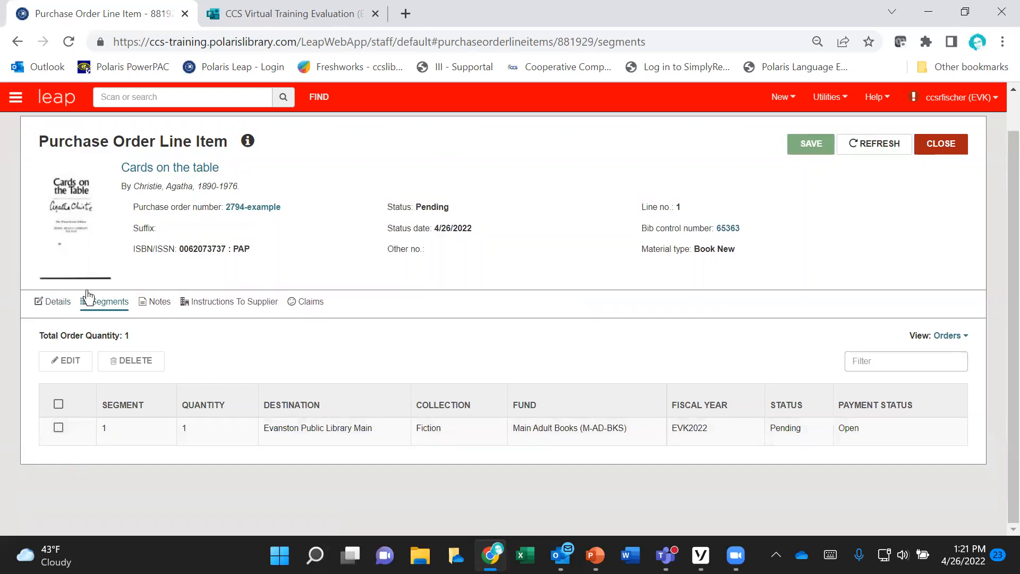
{"action": "left_click", "coordinate": [58, 427]}
{"action": "left_click", "coordinate": [81, 361]}
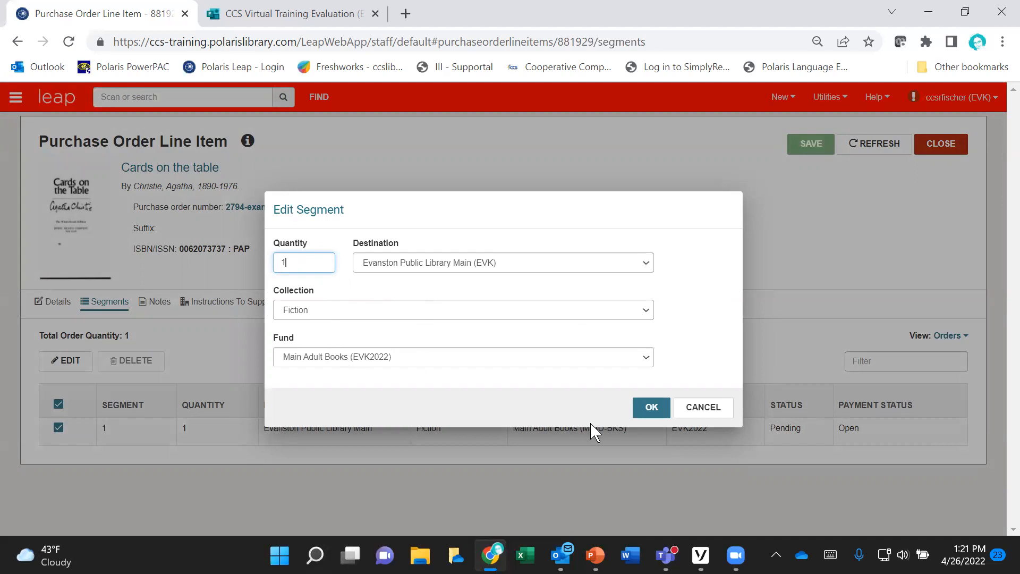
{"action": "left_click", "coordinate": [651, 410]}
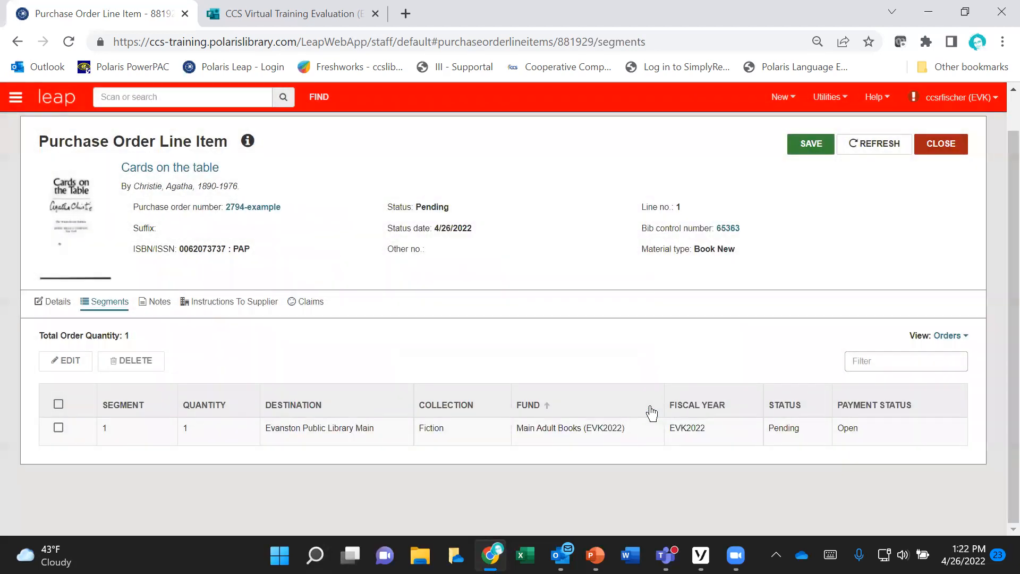
{"action": "left_click", "coordinate": [58, 404]}
Step: Examine the line item's notes, instructions to supplier and claims settings, and return to its details
{"action": "left_click", "coordinate": [164, 305]}
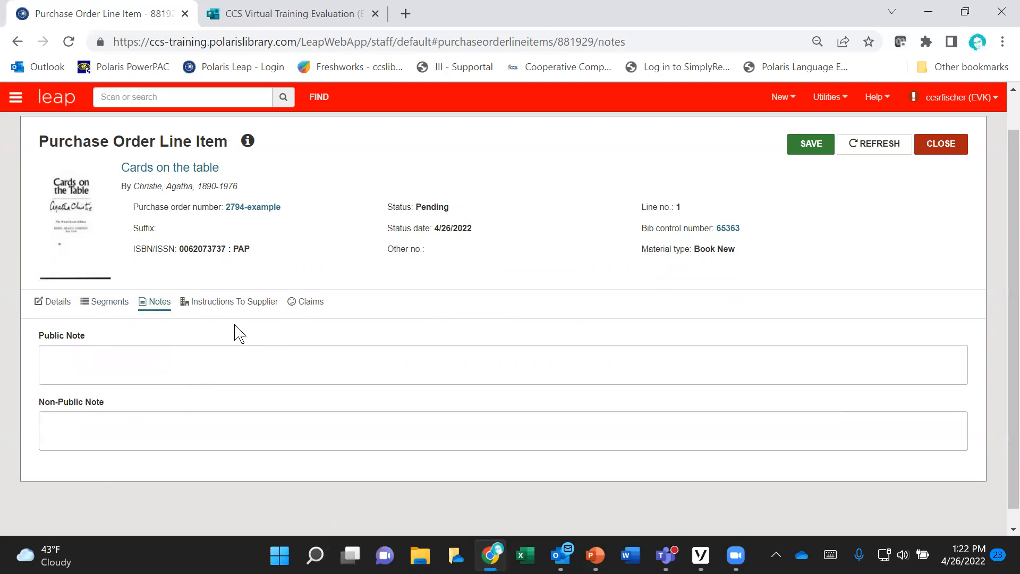
{"action": "left_click", "coordinate": [237, 303]}
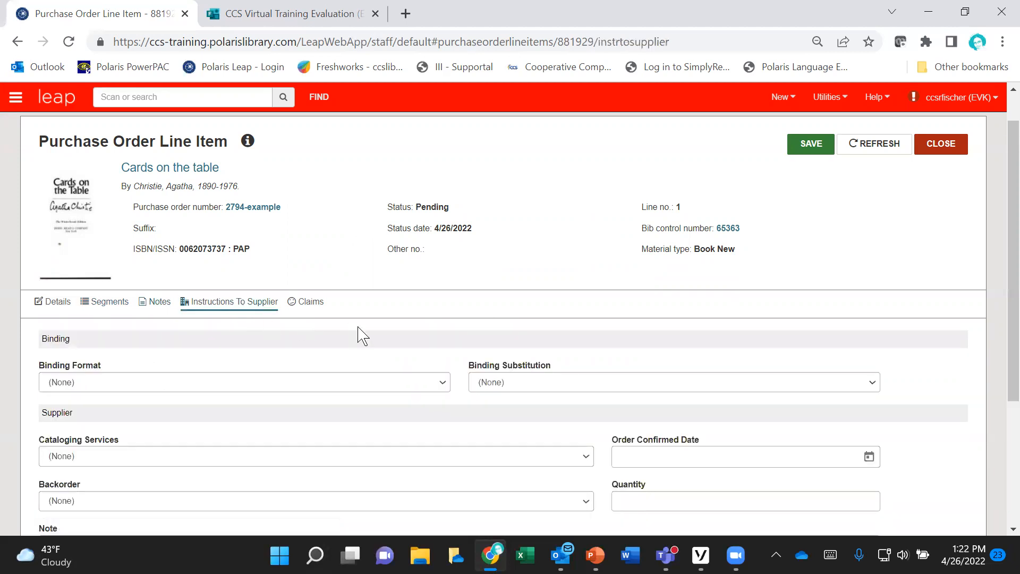
{"action": "scroll", "coordinate": [359, 336], "scroll_direction": "down", "scroll_amount": 2}
{"action": "scroll", "coordinate": [358, 335], "scroll_direction": "up", "scroll_amount": 1}
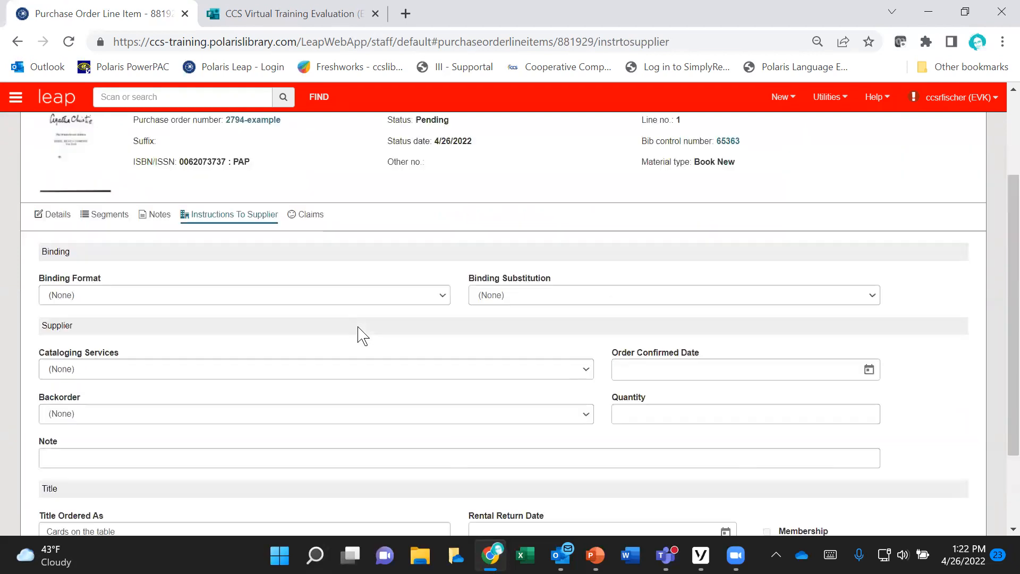
{"action": "left_click", "coordinate": [296, 223]}
{"action": "scroll", "coordinate": [478, 369], "scroll_direction": "down", "scroll_amount": 1}
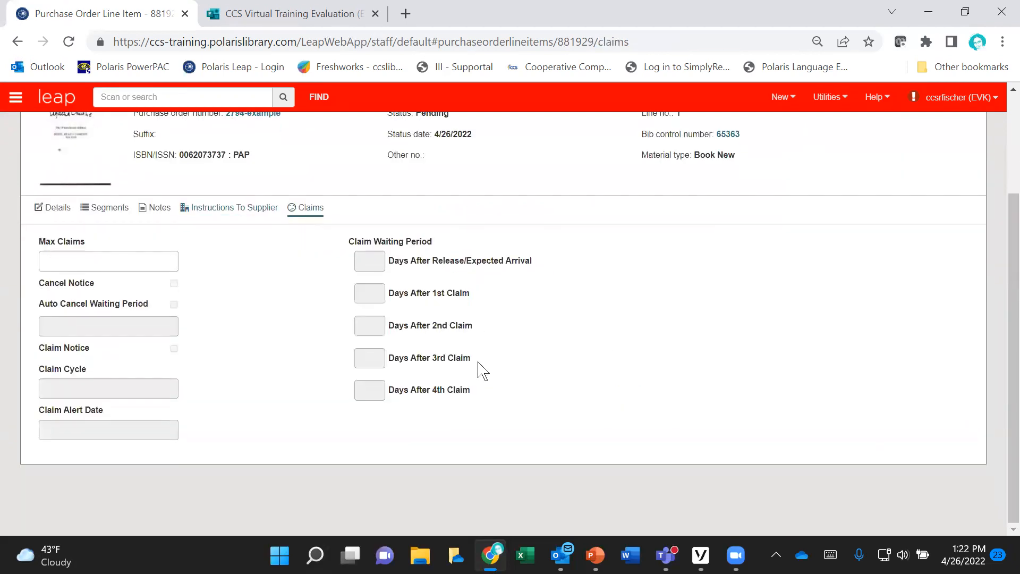
{"action": "scroll", "coordinate": [230, 340], "scroll_direction": "up", "scroll_amount": 3}
{"action": "scroll", "coordinate": [229, 340], "scroll_direction": "up", "scroll_amount": 1}
{"action": "left_click", "coordinate": [51, 343]}
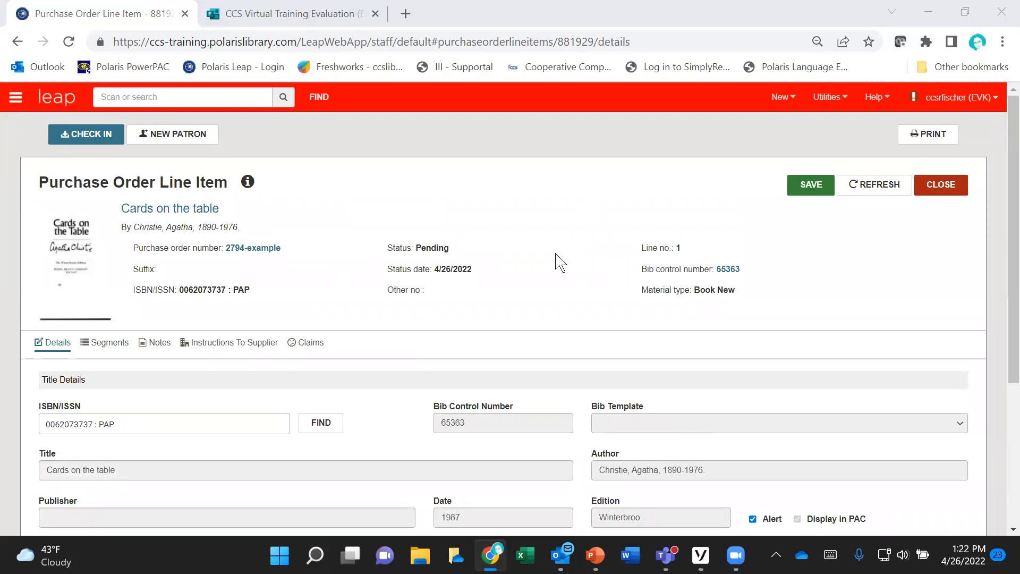
Step: Look up the bibliographic record that matches the line item's current ISBN, leaving the linked record as it is
{"action": "scroll", "coordinate": [560, 262], "scroll_direction": "down", "scroll_amount": 2}
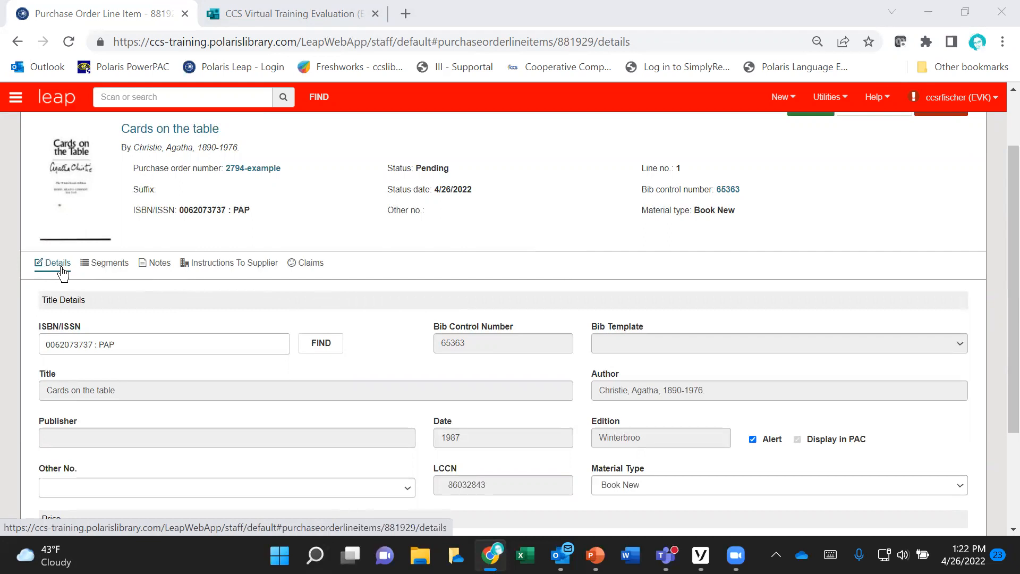
{"action": "left_click", "coordinate": [333, 349]}
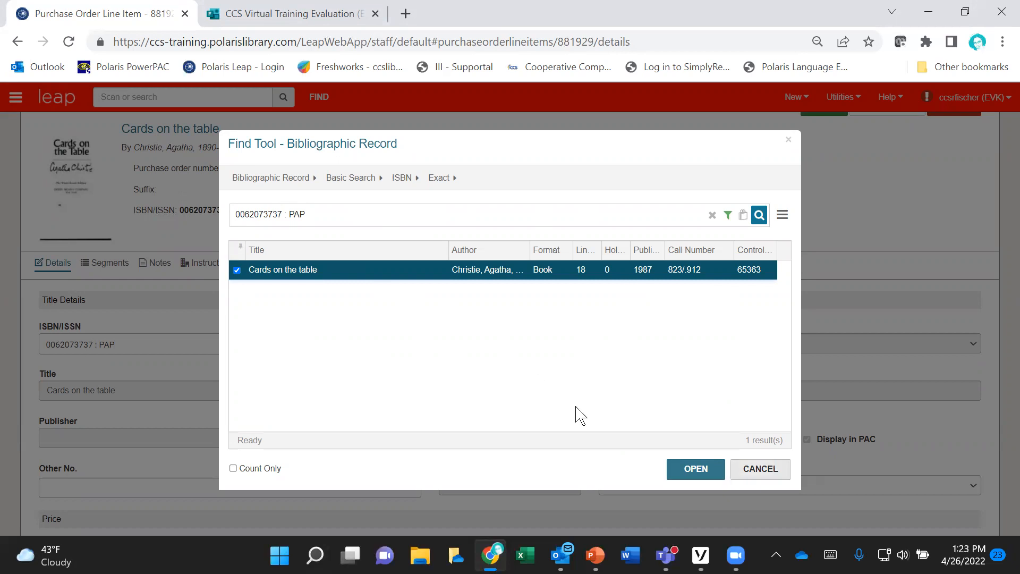
{"action": "left_click", "coordinate": [760, 469]}
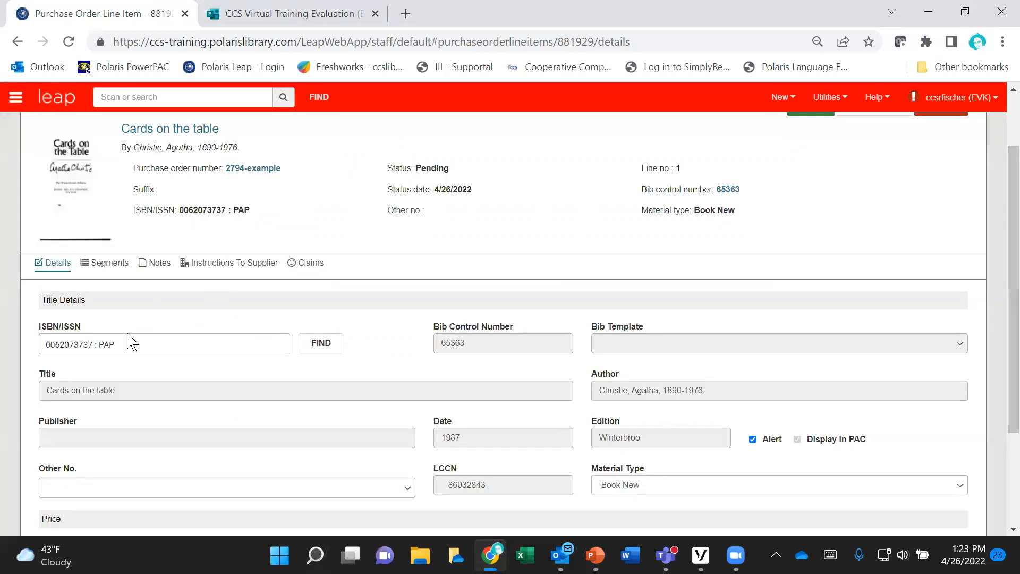
{"action": "left_click", "coordinate": [121, 344]}
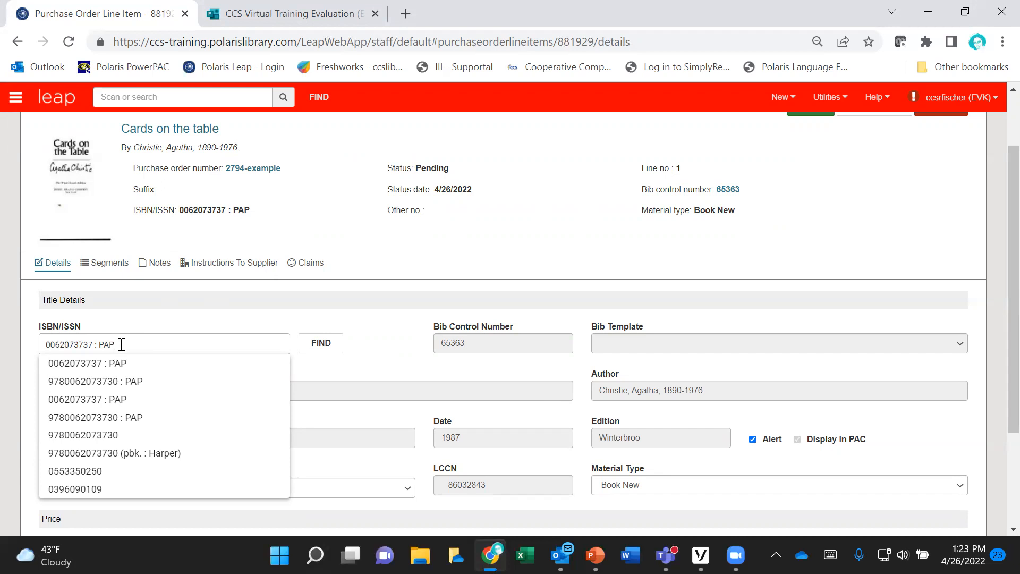
{"action": "left_click", "coordinate": [150, 383]}
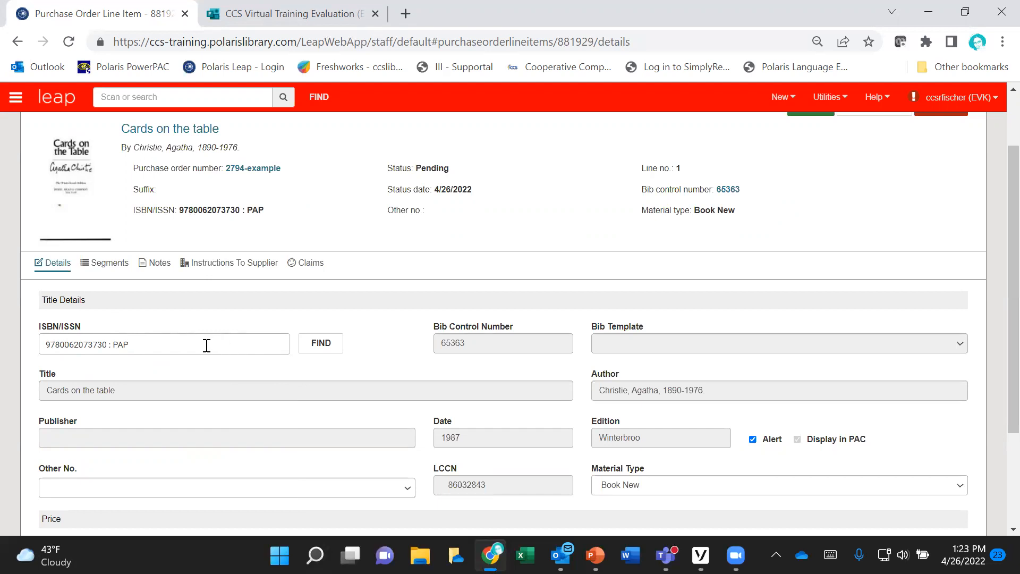
{"action": "left_click", "coordinate": [318, 351]}
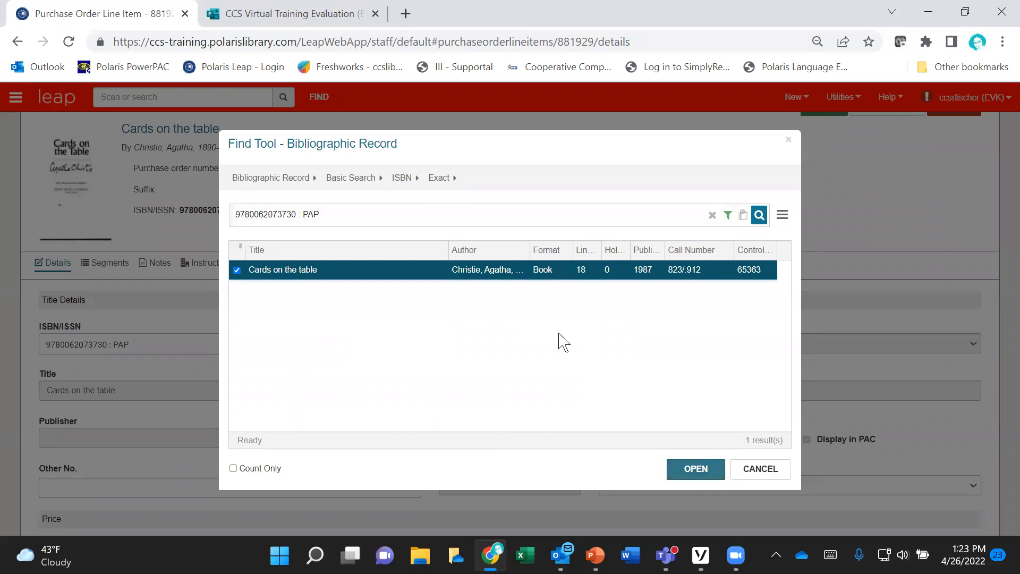
{"action": "left_click", "coordinate": [493, 276]}
{"action": "left_click", "coordinate": [743, 468]}
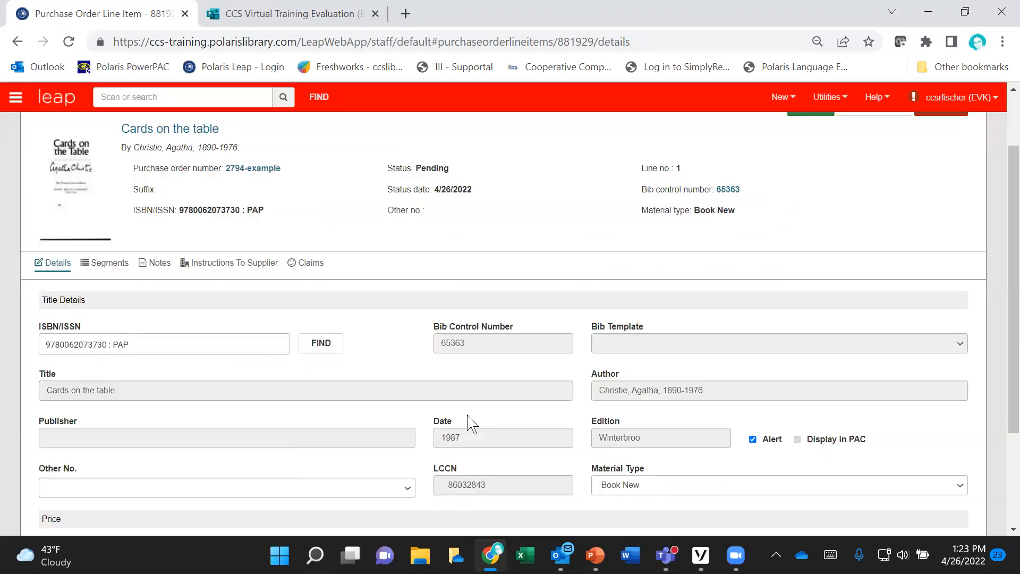
{"action": "left_click", "coordinate": [148, 342]}
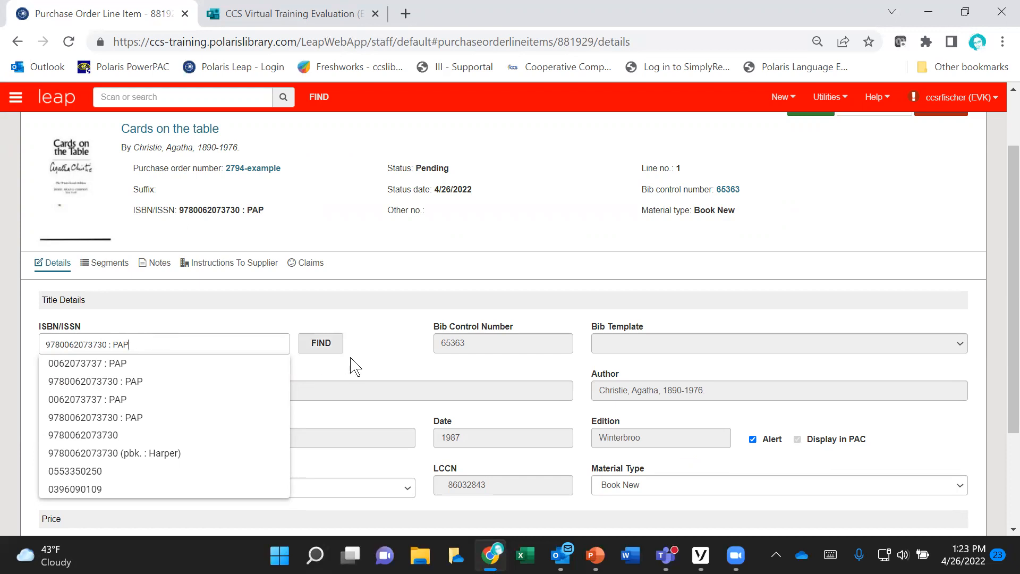
{"action": "left_click", "coordinate": [386, 348]}
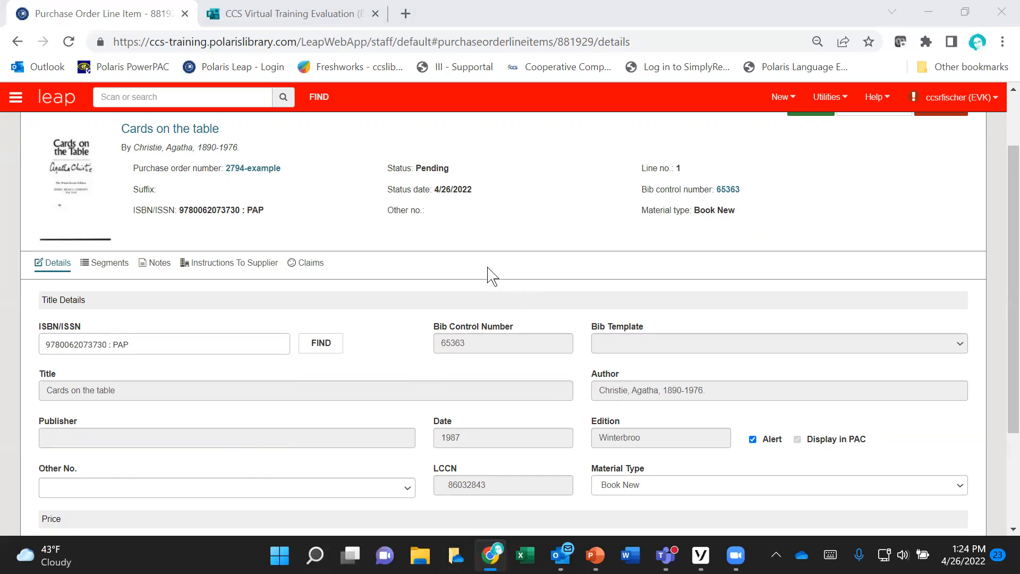
{"action": "left_click", "coordinate": [382, 283]}
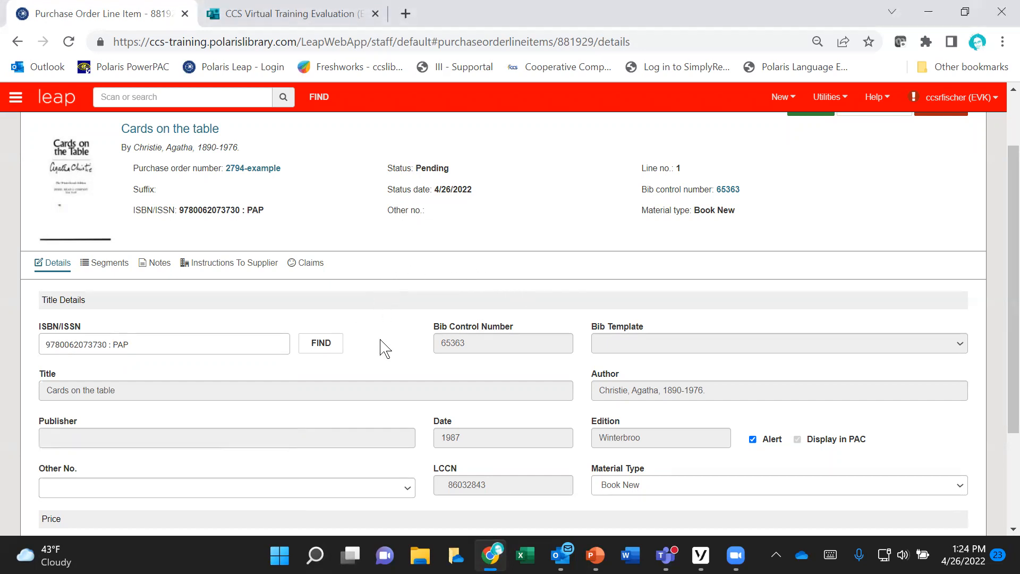
{"action": "left_click", "coordinate": [326, 346]}
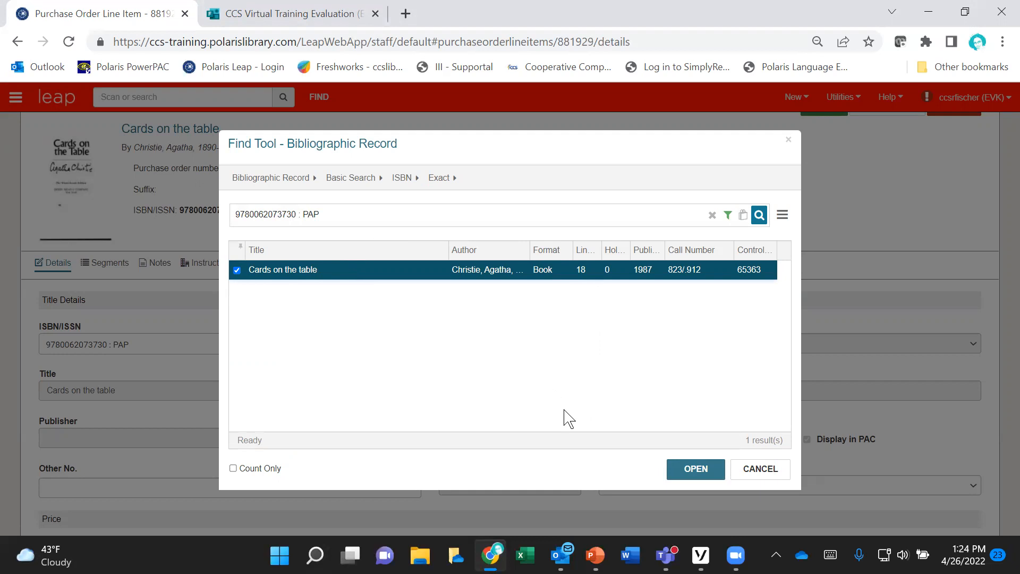
{"action": "key", "text": "Return"}
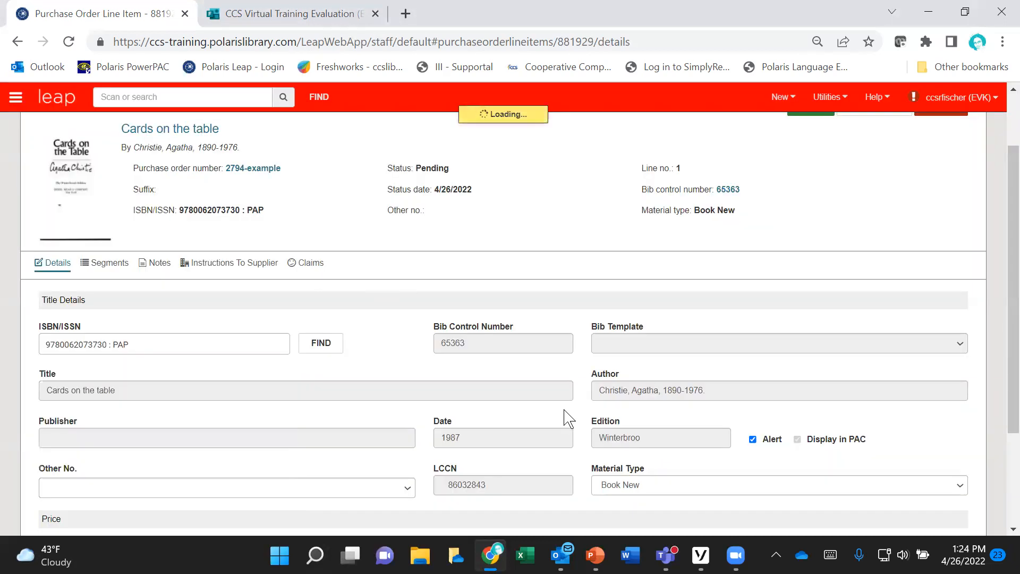
{"action": "left_click", "coordinate": [161, 345]}
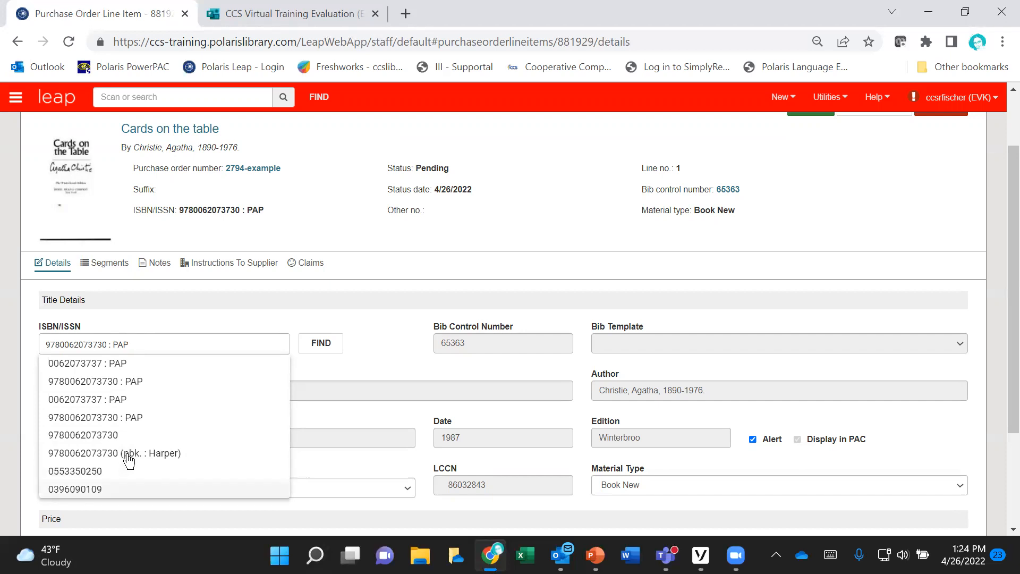
{"action": "left_click", "coordinate": [395, 344]}
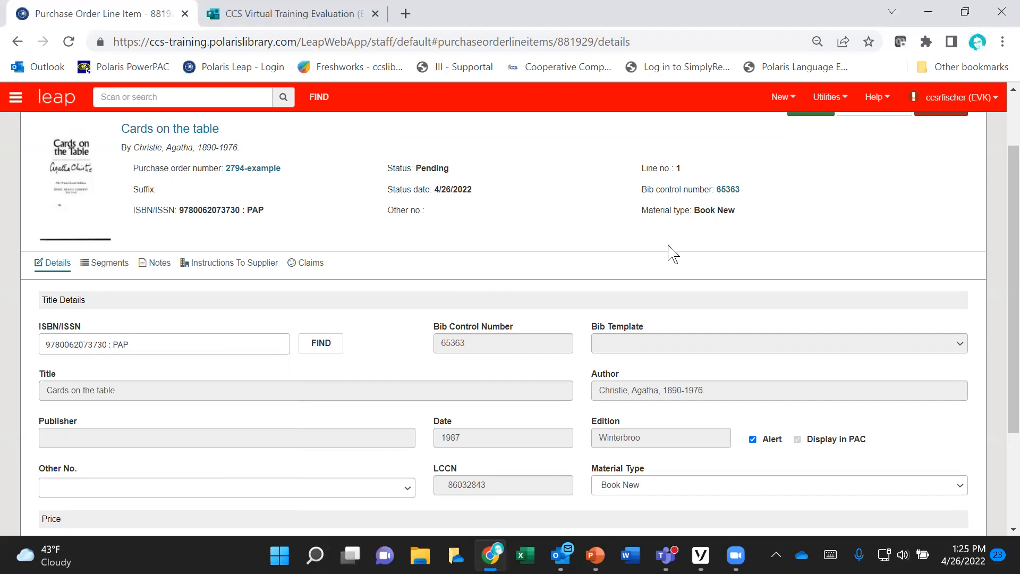
Step: Save the changes to the Cards on the table line item and close it to return to the purchase order
{"action": "scroll", "coordinate": [550, 291], "scroll_direction": "up", "scroll_amount": 2}
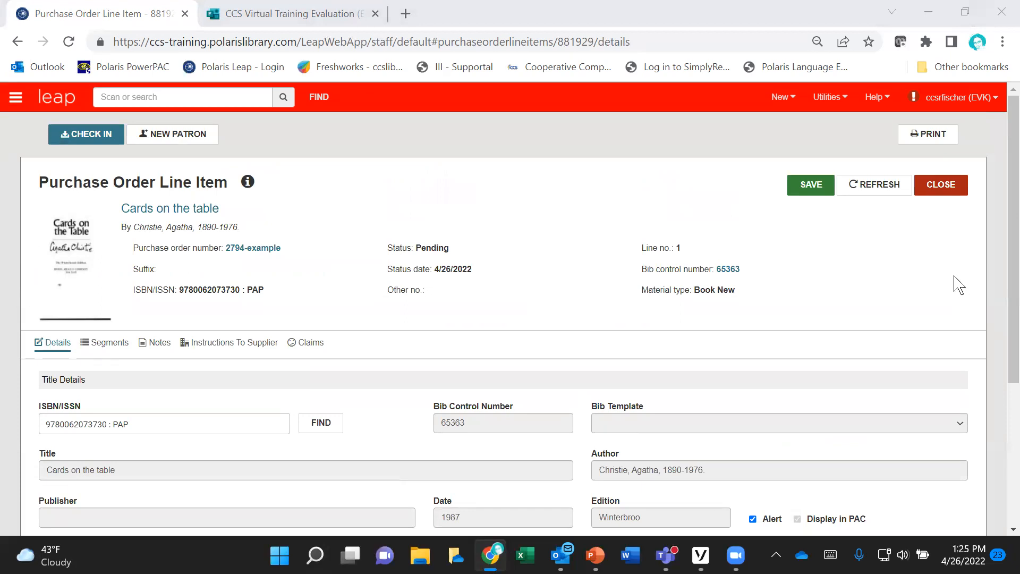
{"action": "left_click", "coordinate": [949, 196]}
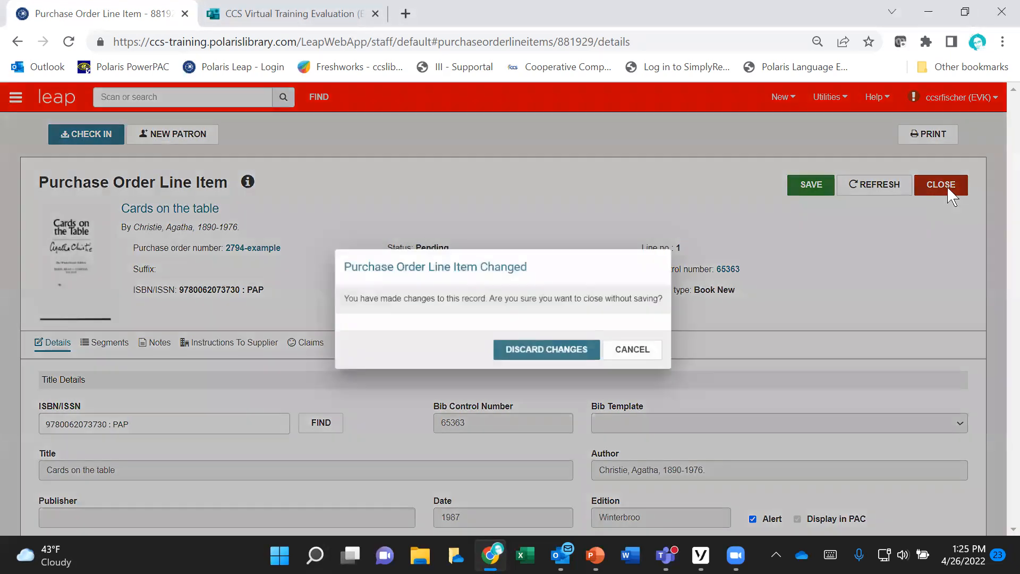
{"action": "left_click", "coordinate": [646, 348]}
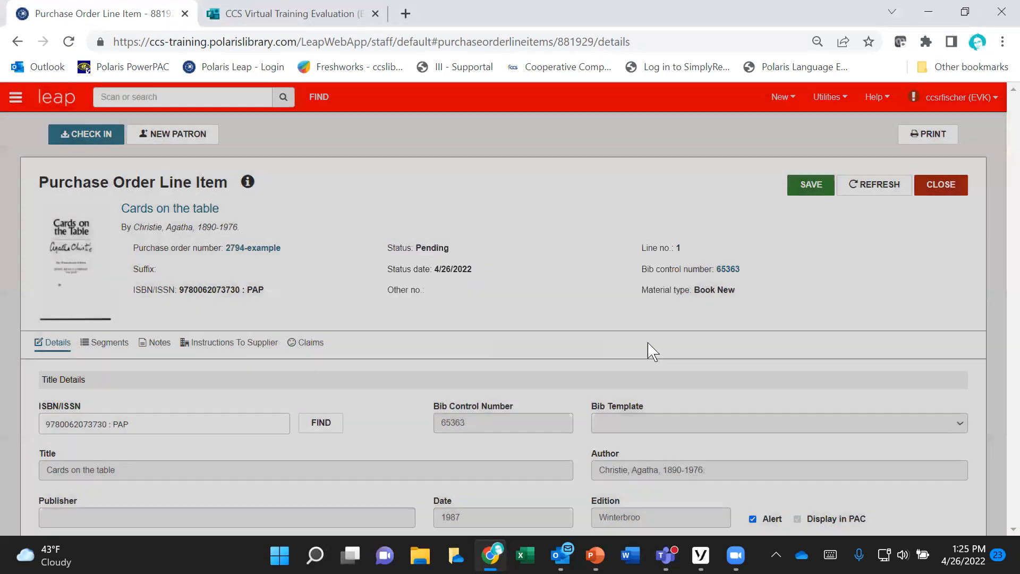
{"action": "left_click", "coordinate": [805, 187]}
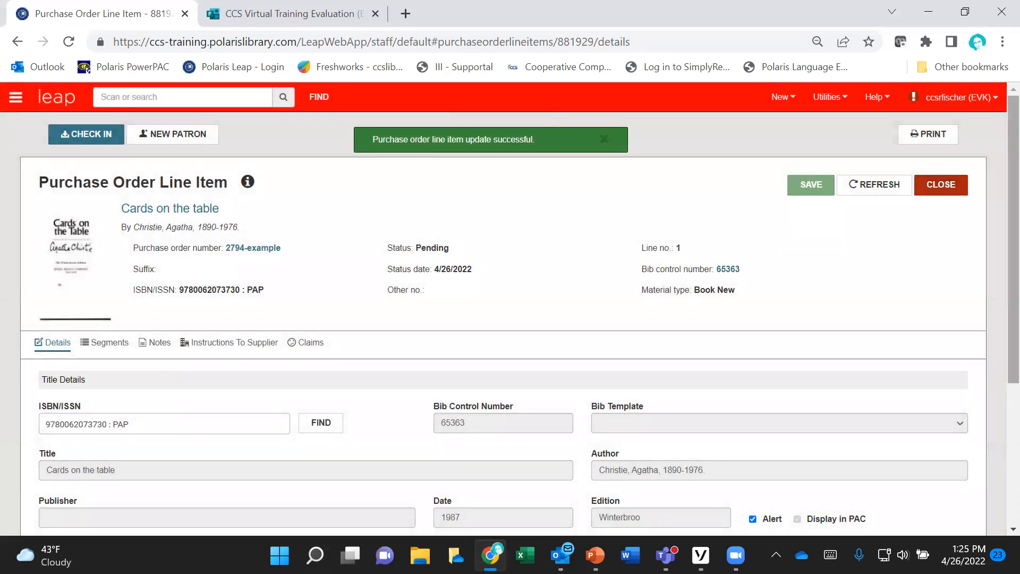
{"action": "left_click", "coordinate": [949, 192]}
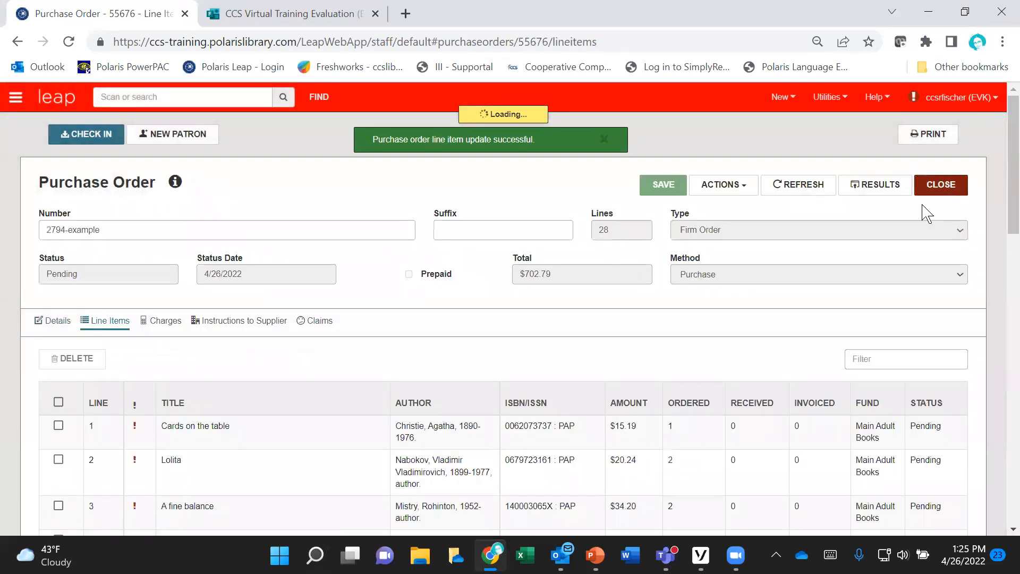
Step: Examine the purchase order's line items and its charges, including subtotals, discount and sales tax rates, and header charges
{"action": "scroll", "coordinate": [469, 318], "scroll_direction": "down", "scroll_amount": 2}
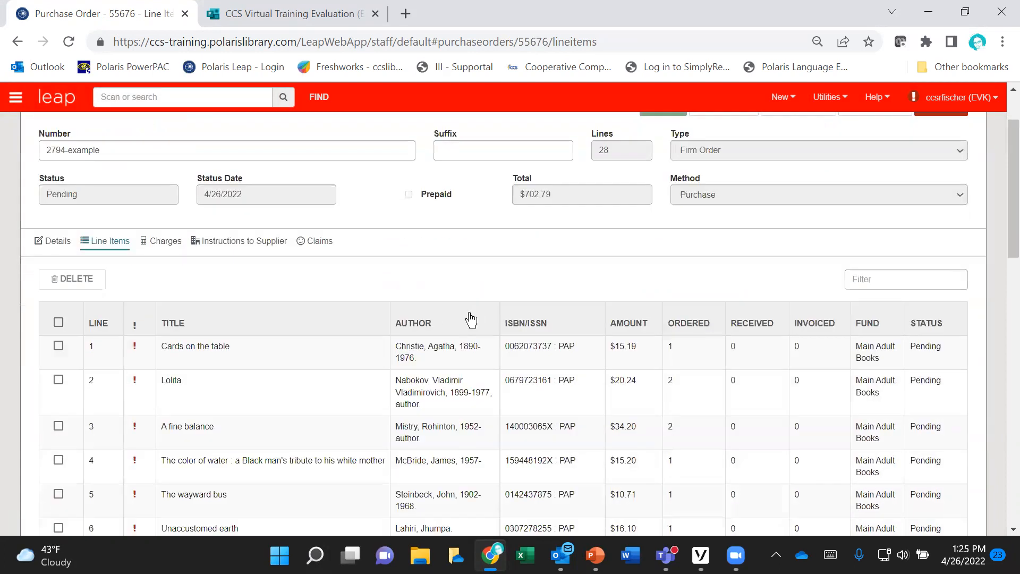
{"action": "scroll", "coordinate": [469, 319], "scroll_direction": "up", "scroll_amount": 2}
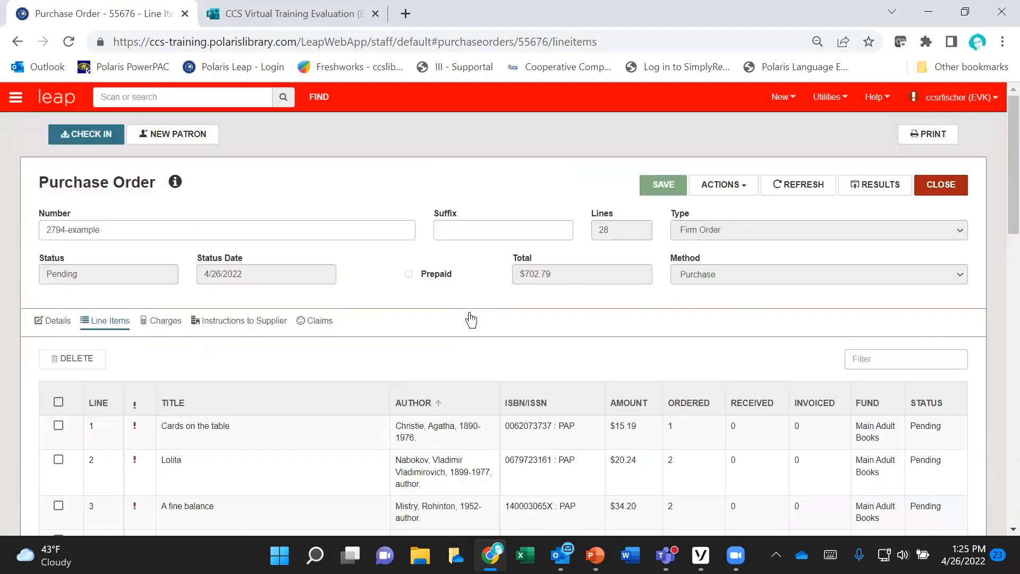
{"action": "left_click", "coordinate": [170, 328]}
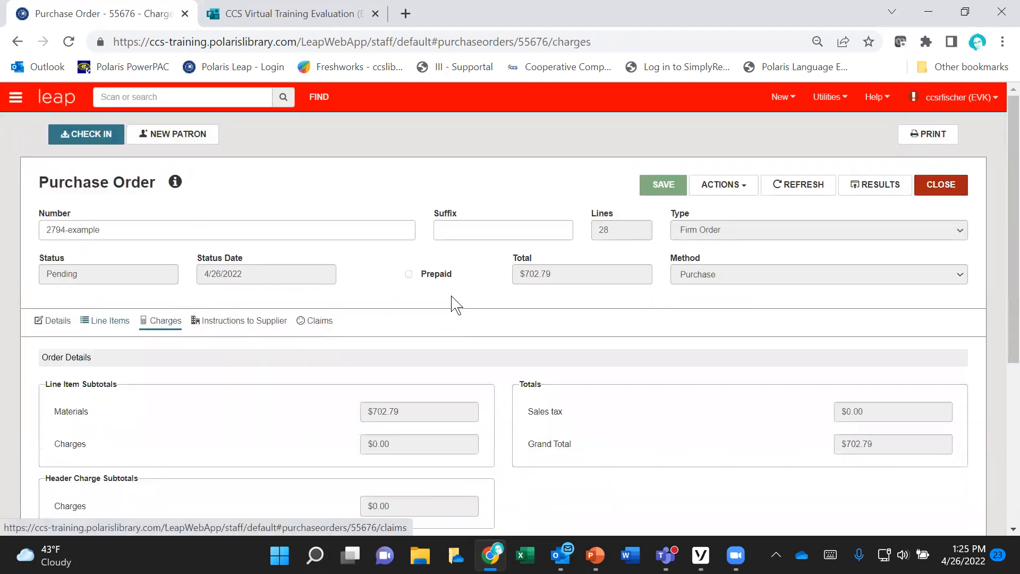
{"action": "scroll", "coordinate": [553, 309], "scroll_direction": "down", "scroll_amount": 1}
{"action": "scroll", "coordinate": [552, 309], "scroll_direction": "down", "scroll_amount": 2}
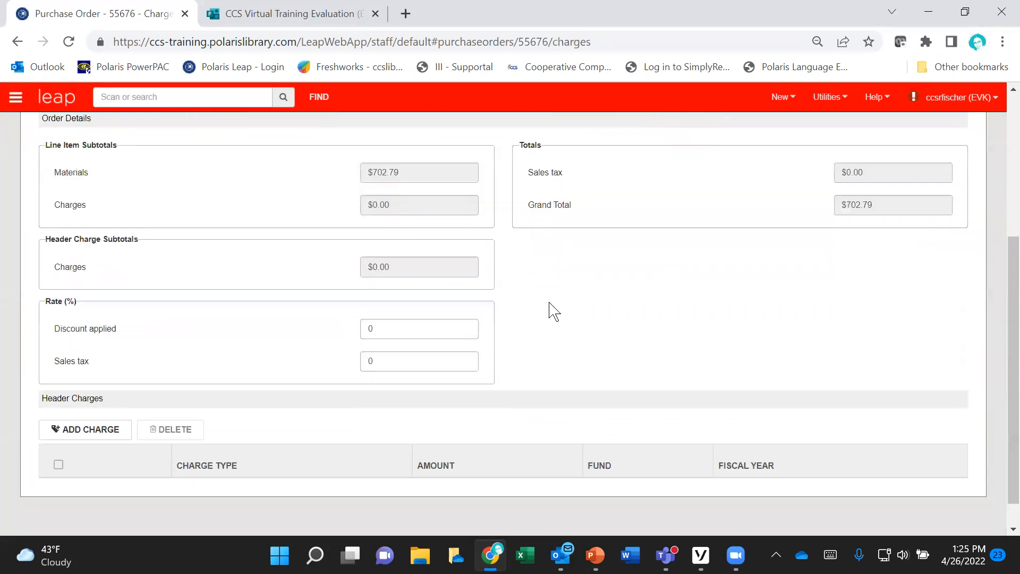
{"action": "scroll", "coordinate": [553, 310], "scroll_direction": "up", "scroll_amount": 1}
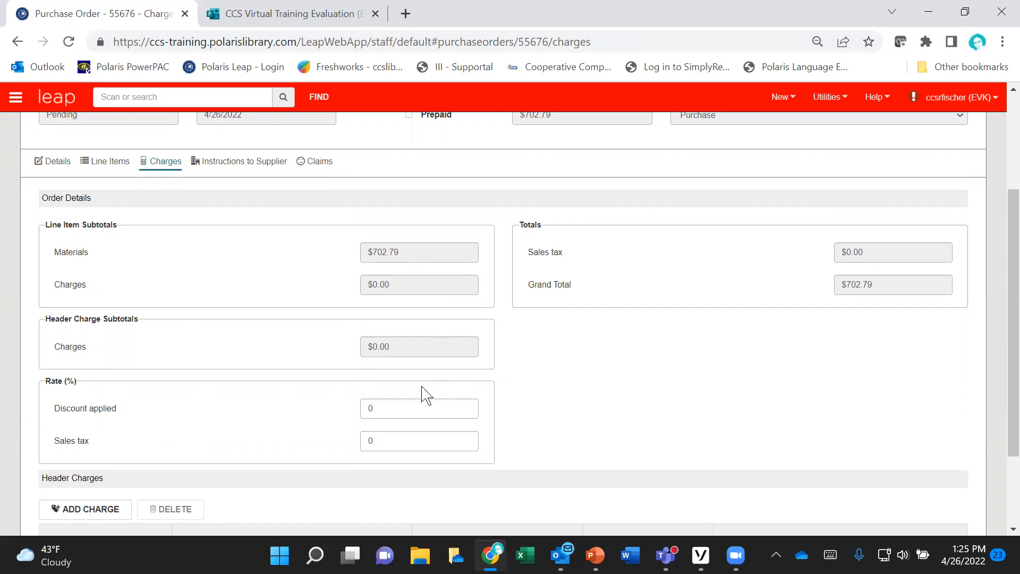
{"action": "scroll", "coordinate": [642, 400], "scroll_direction": "down", "scroll_amount": 2}
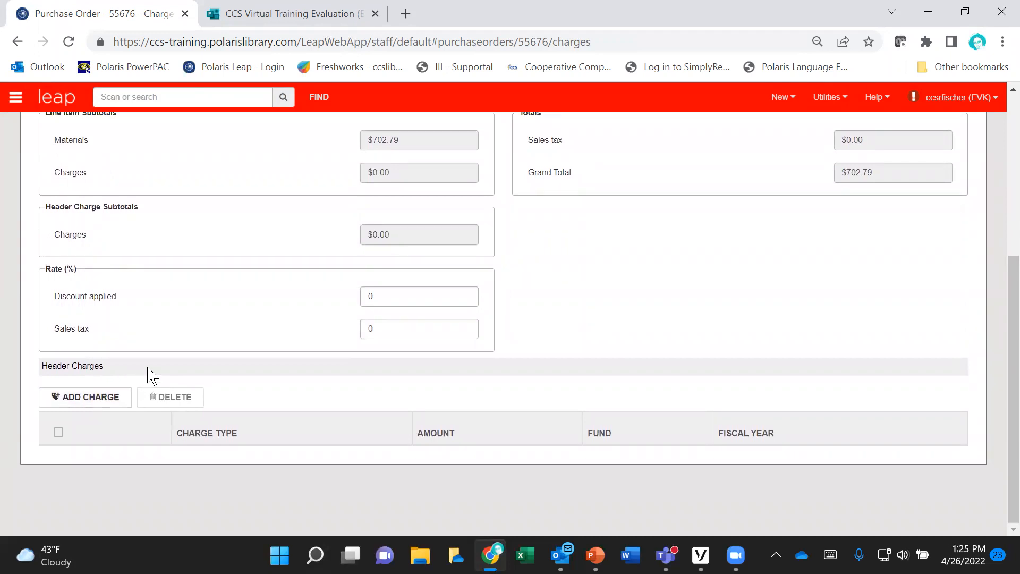
Step: Set the purchase order's applied discount rate to 10 percent and save the order
{"action": "left_click", "coordinate": [386, 299]}
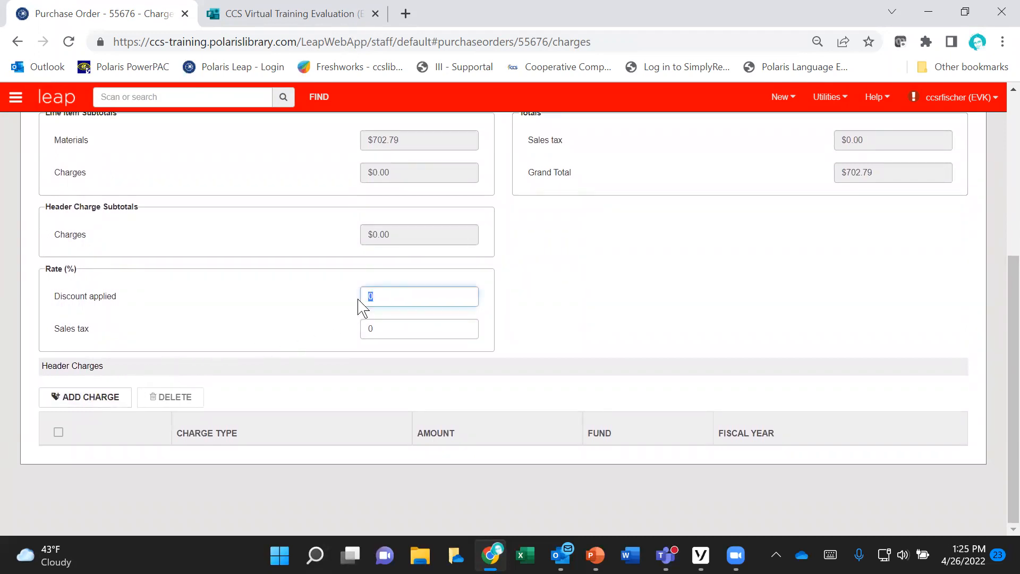
{"action": "type", "text": "10"}
{"action": "left_click", "coordinate": [89, 409]}
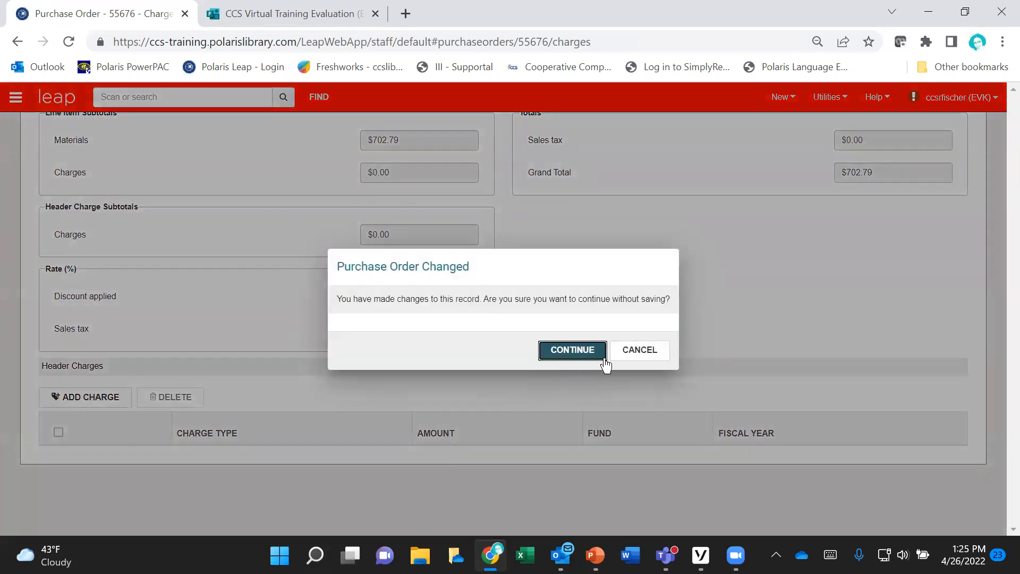
{"action": "left_click", "coordinate": [638, 353]}
{"action": "left_click", "coordinate": [663, 153]}
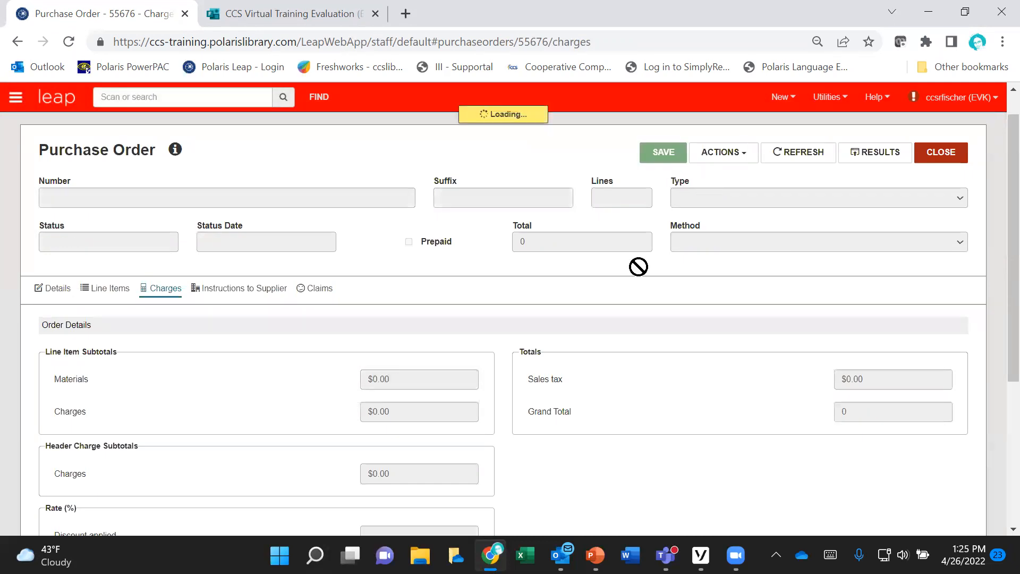
{"action": "scroll", "coordinate": [616, 404], "scroll_direction": "down", "scroll_amount": 5}
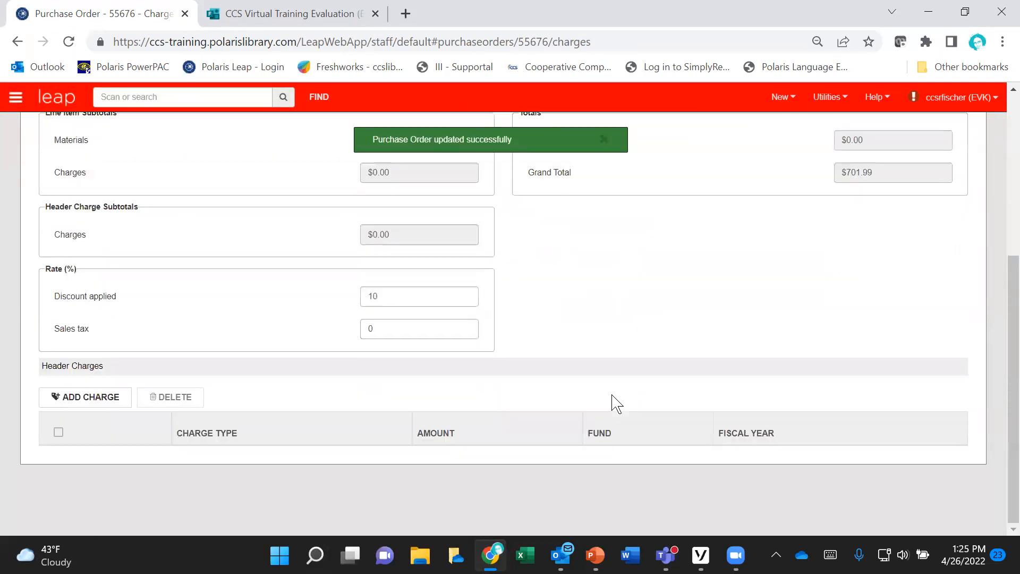
Step: Start a header charge of type Shipping for the purchase order and discard it
{"action": "left_click", "coordinate": [84, 399]}
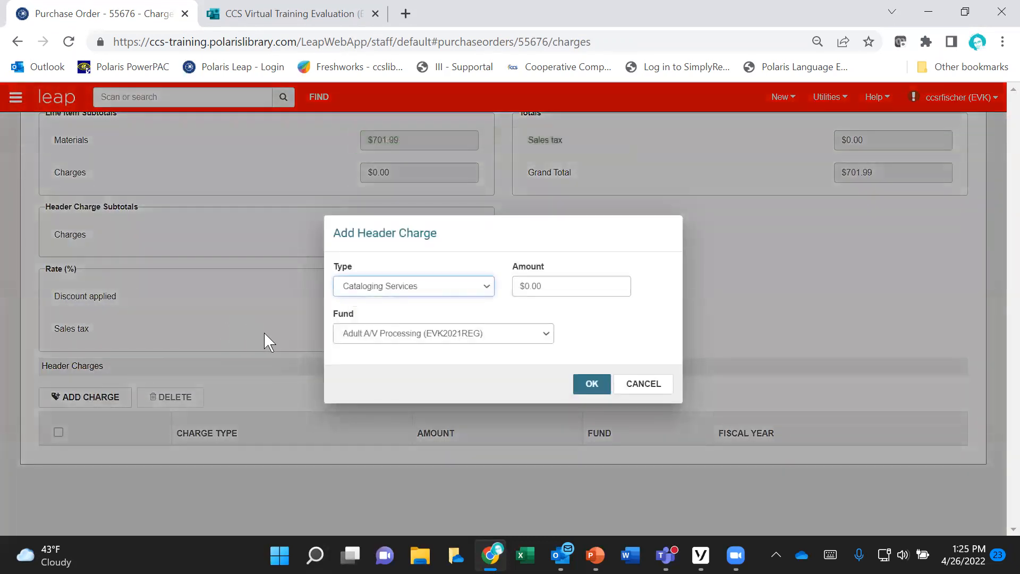
{"action": "left_click", "coordinate": [479, 287]}
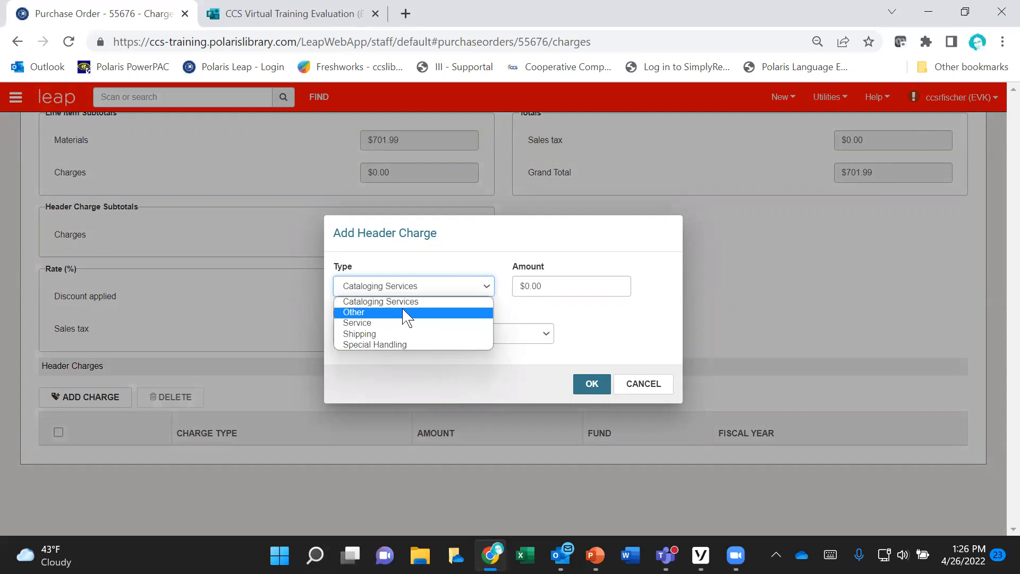
{"action": "left_click", "coordinate": [386, 335]}
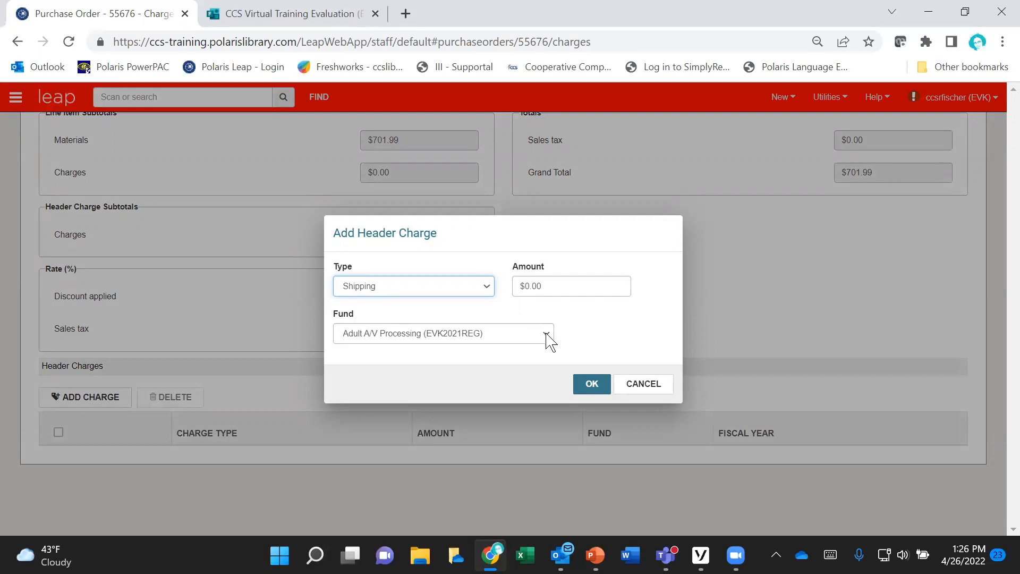
{"action": "left_click", "coordinate": [643, 385]}
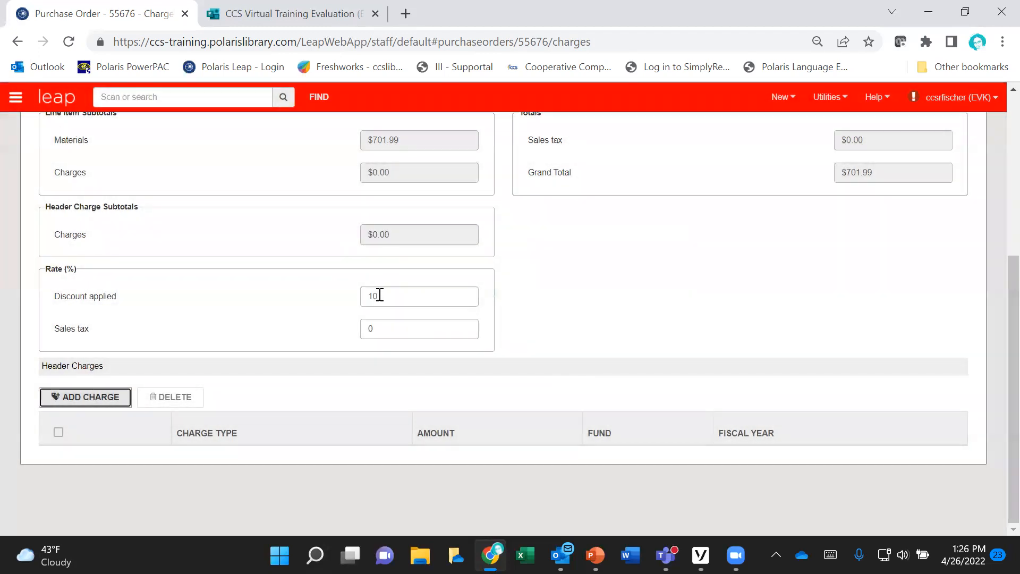
Step: Set the purchase order's applied discount rate to 0 and save the order
{"action": "left_click_drag", "start_coordinate": [379, 294], "coordinate": [359, 306]}
{"action": "type", "text": "0"}
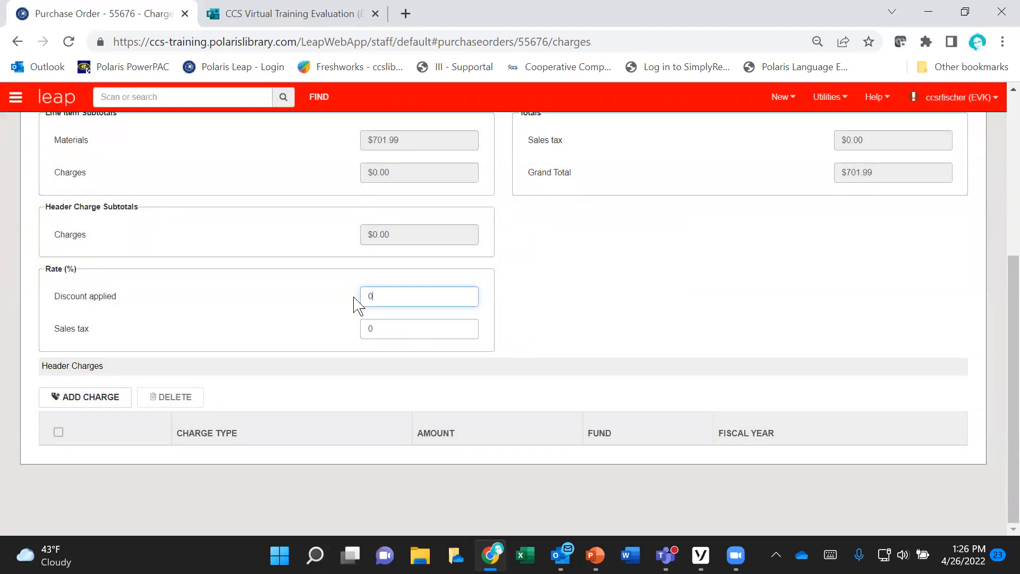
{"action": "scroll", "coordinate": [735, 312], "scroll_direction": "up", "scroll_amount": 5}
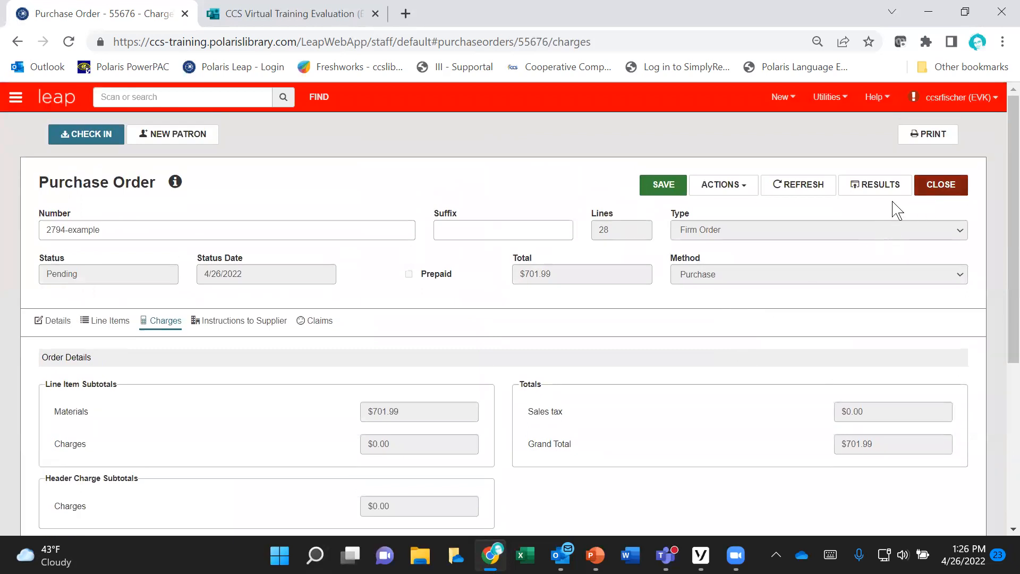
{"action": "left_click", "coordinate": [665, 188]}
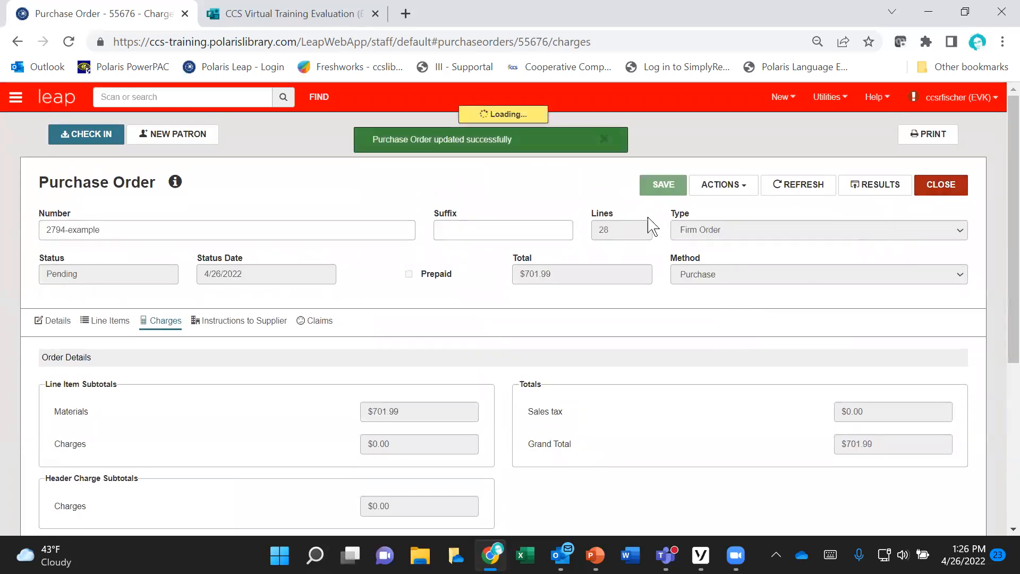
Step: Examine the purchase order's instructions to supplier and its claims settings, and return to the supplier instructions
{"action": "left_click", "coordinate": [224, 319]}
{"action": "scroll", "coordinate": [498, 366], "scroll_direction": "down", "scroll_amount": 2}
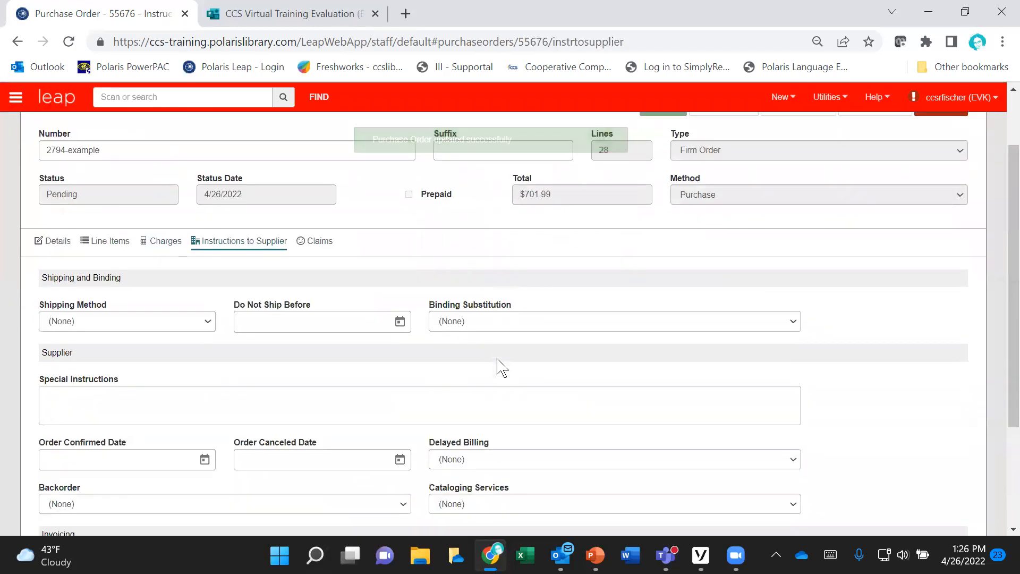
{"action": "scroll", "coordinate": [502, 366], "scroll_direction": "down", "scroll_amount": 2}
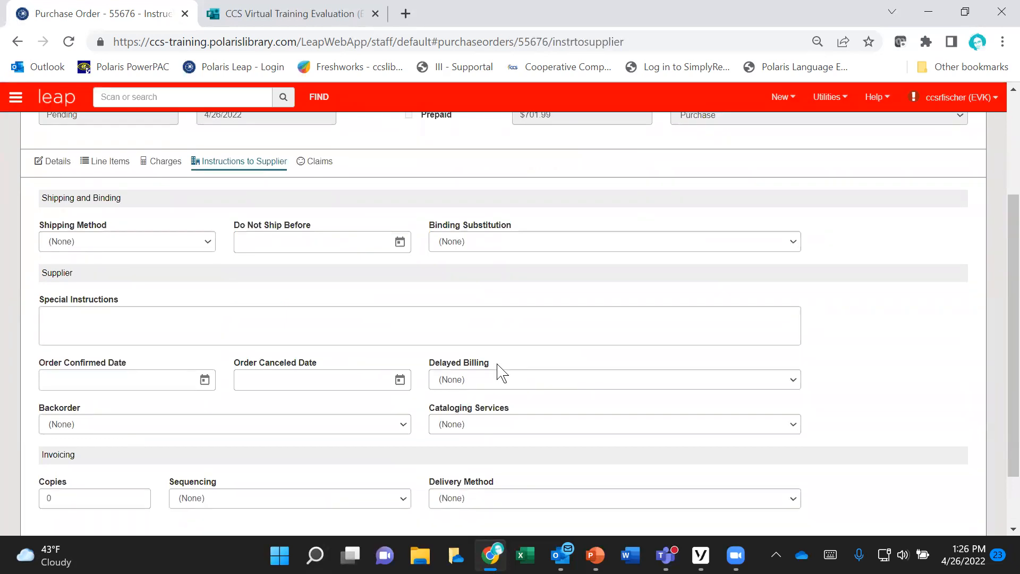
{"action": "scroll", "coordinate": [501, 372], "scroll_direction": "down", "scroll_amount": 2}
{"action": "scroll", "coordinate": [500, 372], "scroll_direction": "up", "scroll_amount": 4}
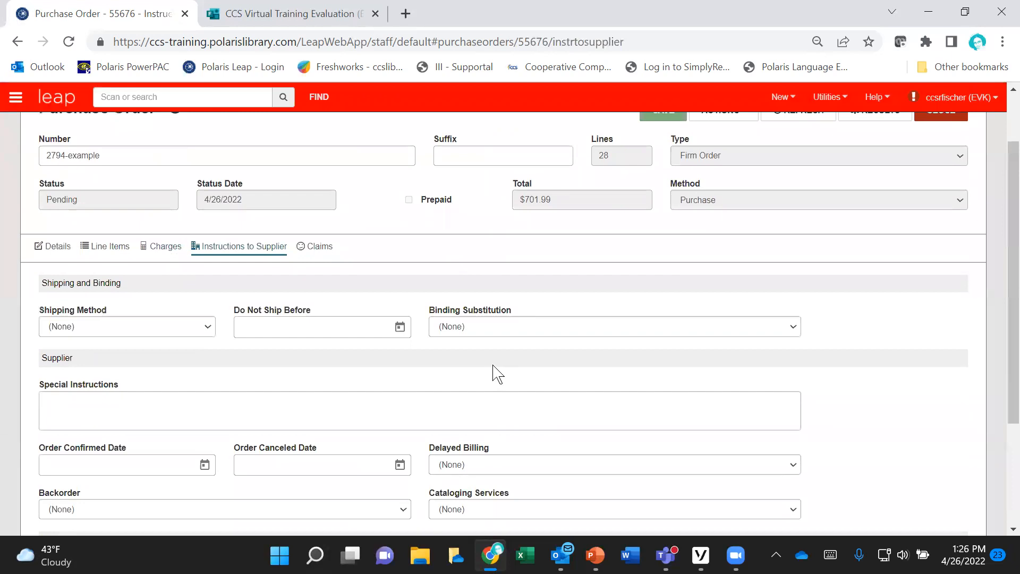
{"action": "left_click", "coordinate": [319, 248]}
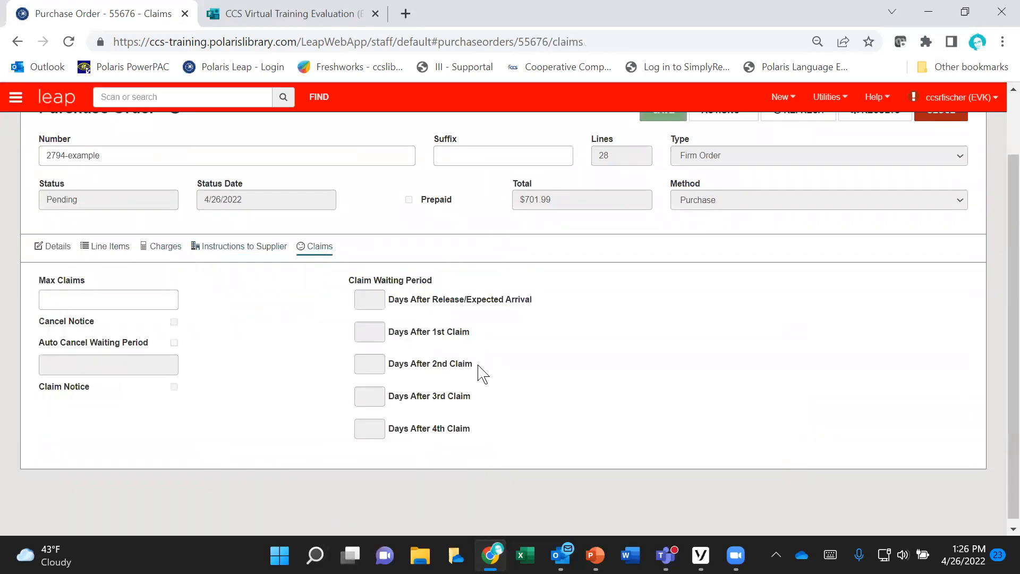
{"action": "left_click", "coordinate": [240, 250]}
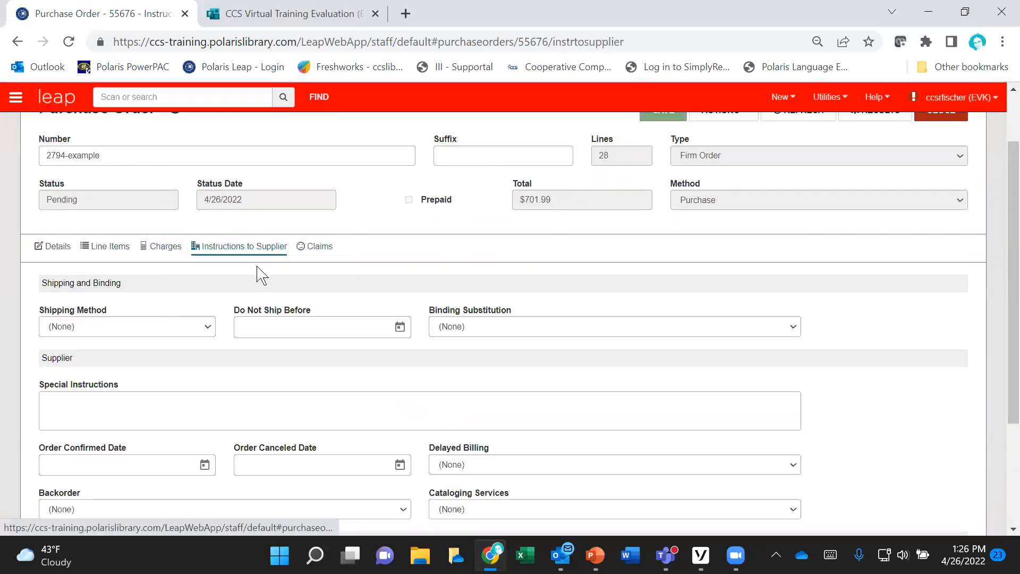
{"action": "scroll", "coordinate": [362, 417], "scroll_direction": "up", "scroll_amount": 2}
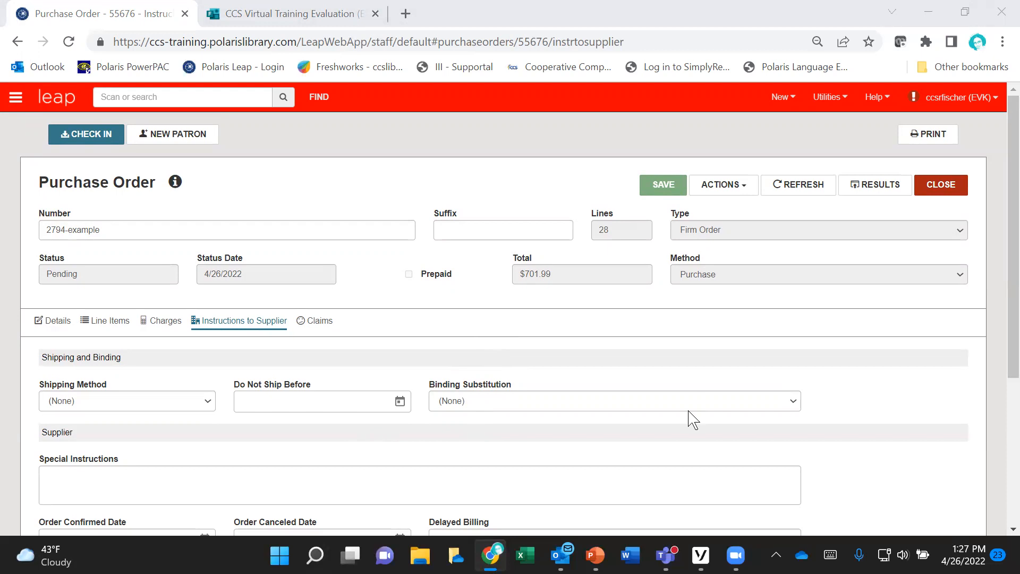
Step: Open the line item for "Cards on the table" from the purchase order's line items
{"action": "left_click", "coordinate": [436, 329]}
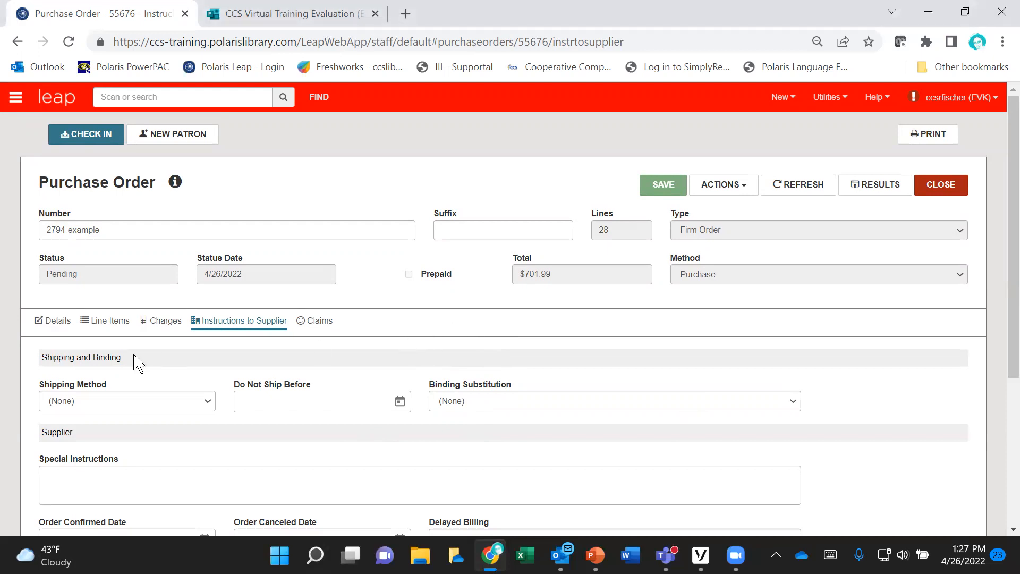
{"action": "left_click", "coordinate": [95, 327]}
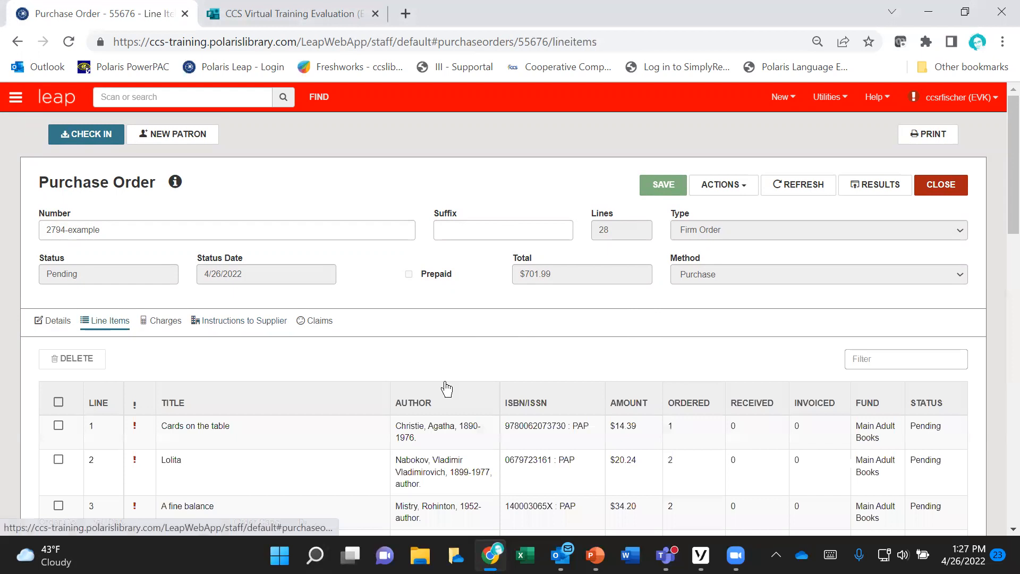
{"action": "scroll", "coordinate": [446, 390], "scroll_direction": "down", "scroll_amount": 2}
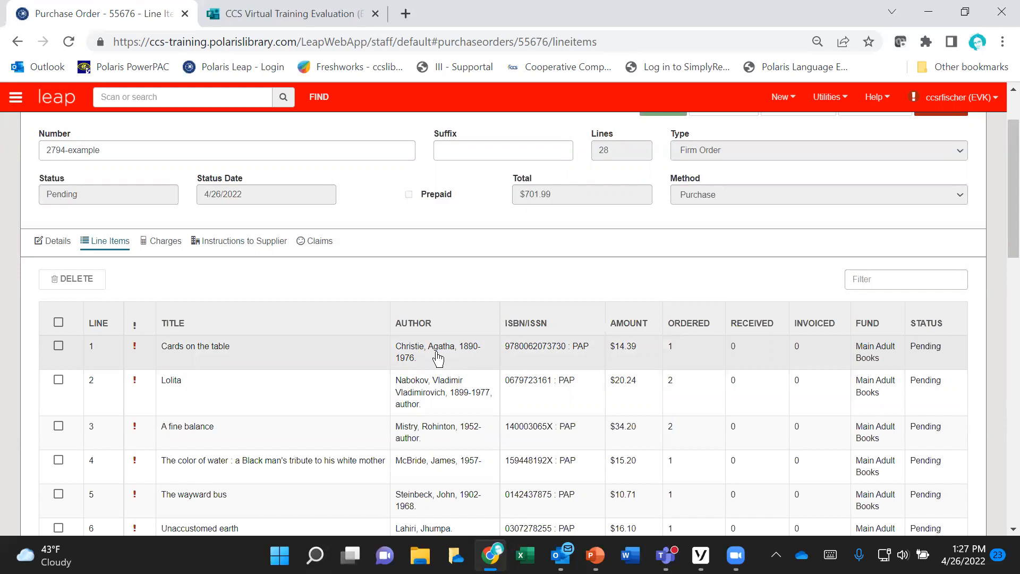
{"action": "left_click", "coordinate": [438, 359]}
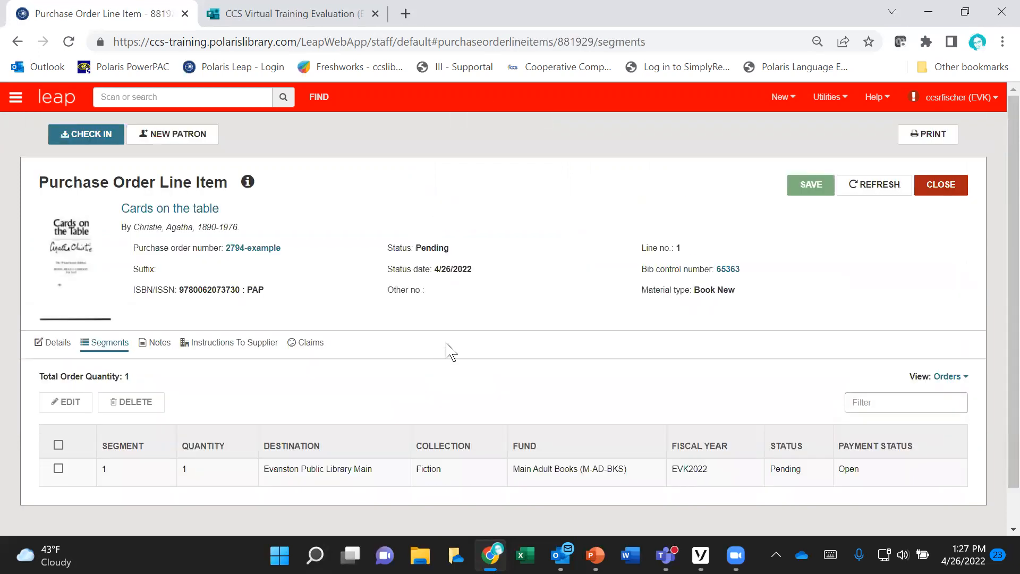
{"action": "scroll", "coordinate": [446, 351], "scroll_direction": "down", "scroll_amount": 1}
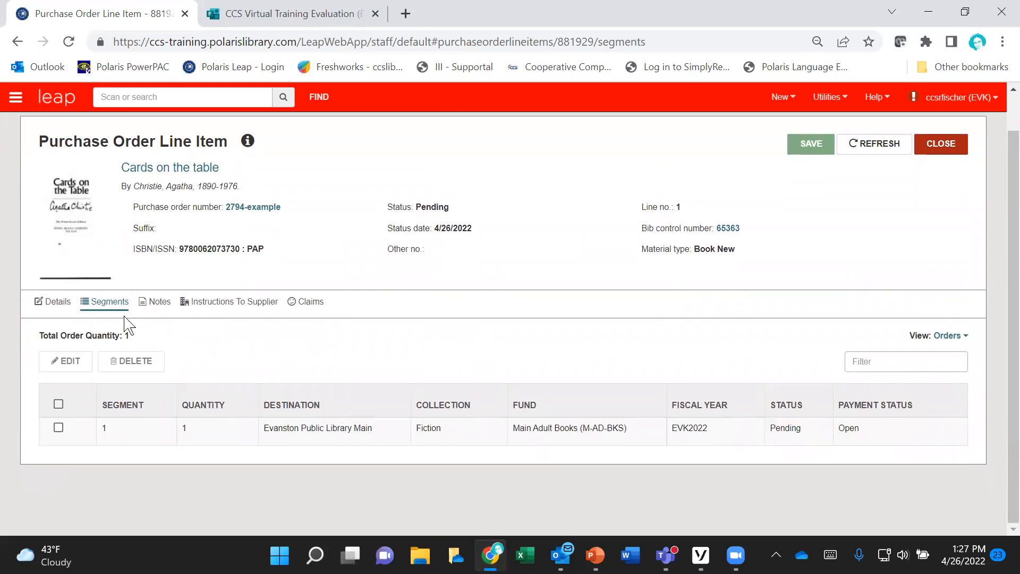
Step: Set the quantity of segment 1 to 2 for "Cards on the table" and save the line item
{"action": "left_click", "coordinate": [59, 429]}
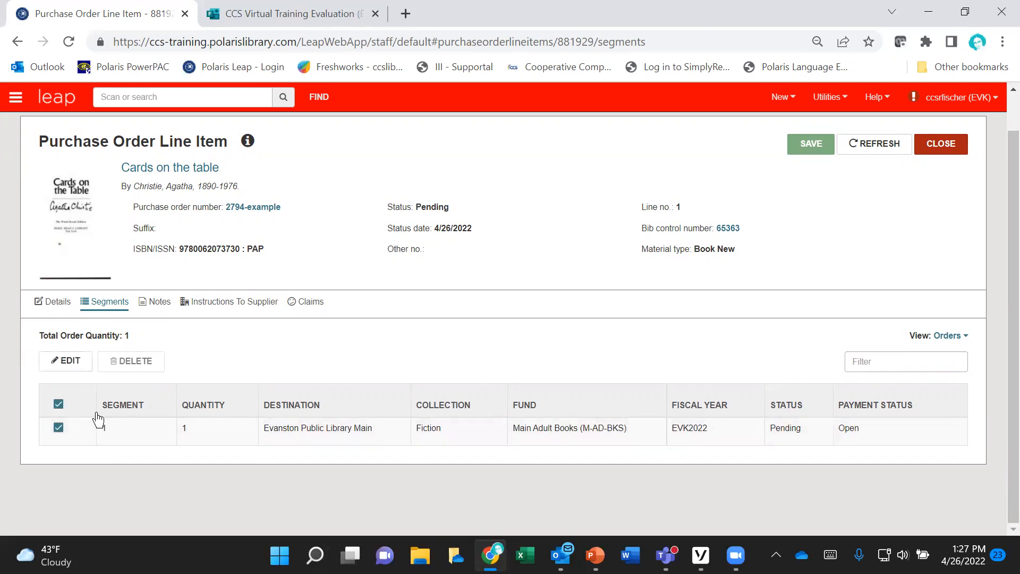
{"action": "left_click", "coordinate": [71, 362]}
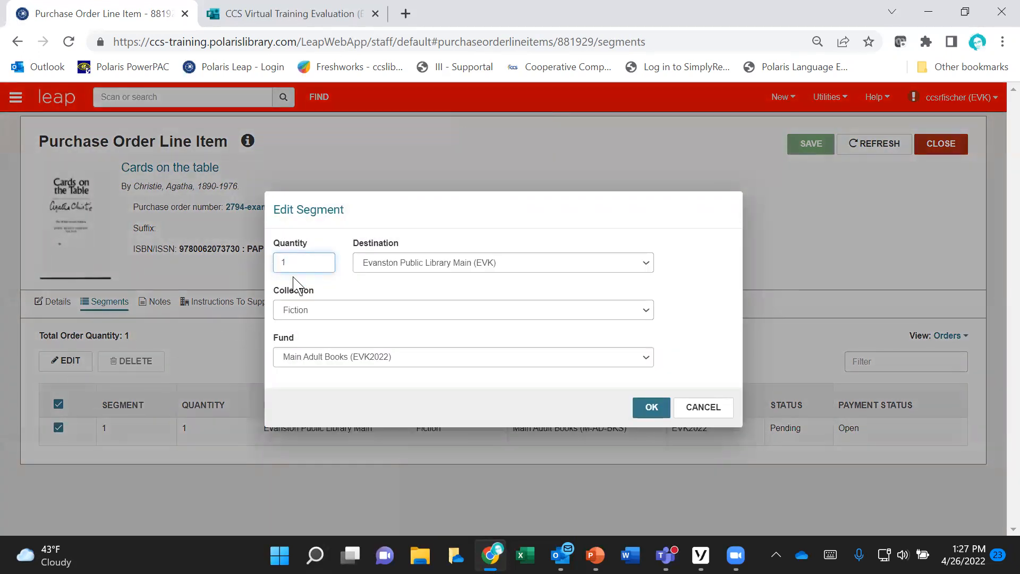
{"action": "double_click", "coordinate": [275, 261]}
{"action": "type", "text": "2"}
{"action": "left_click", "coordinate": [651, 408]}
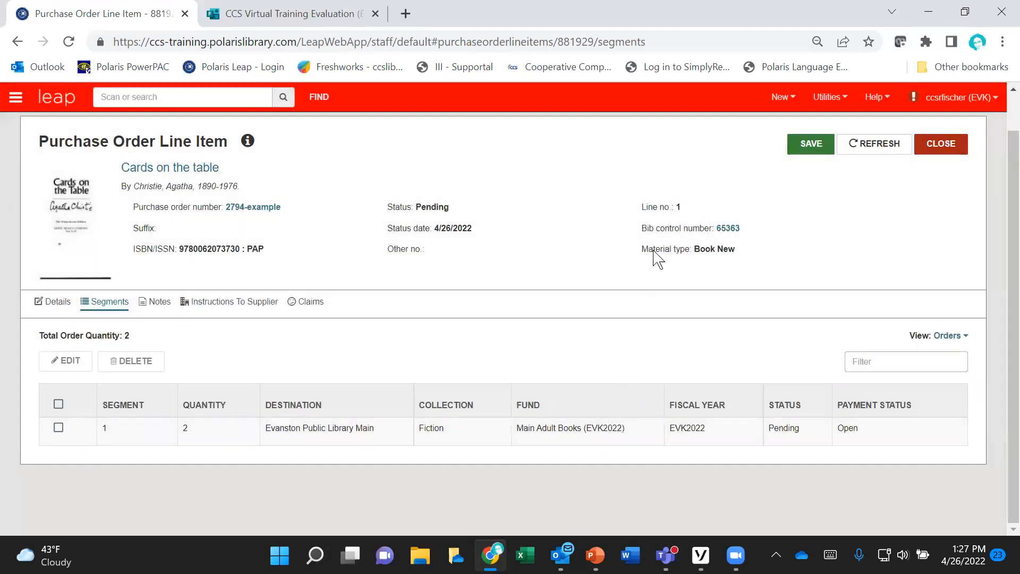
{"action": "left_click", "coordinate": [806, 147]}
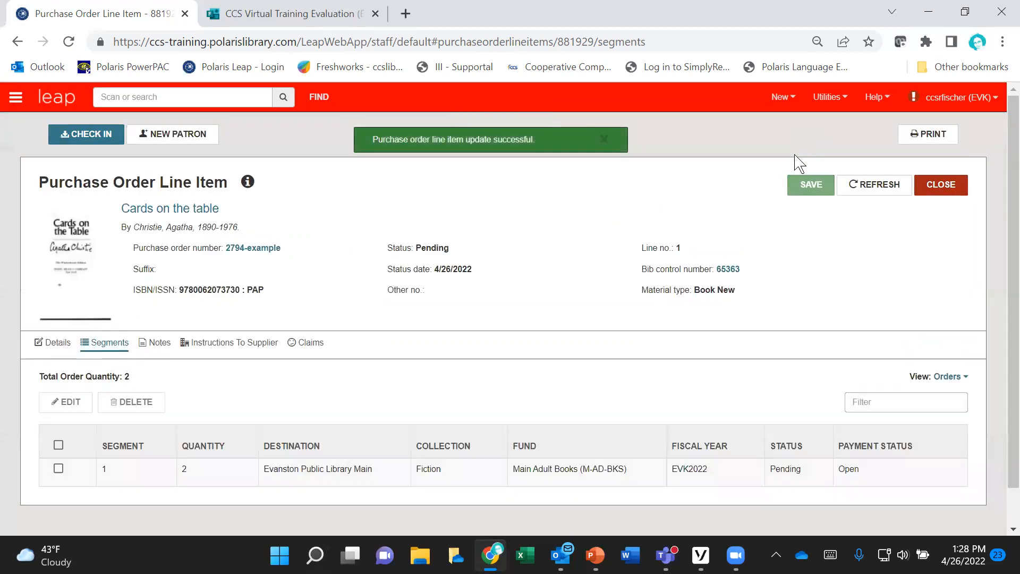
Step: Close the "Cards on the table" line item and refresh the purchase order
{"action": "left_click", "coordinate": [939, 186]}
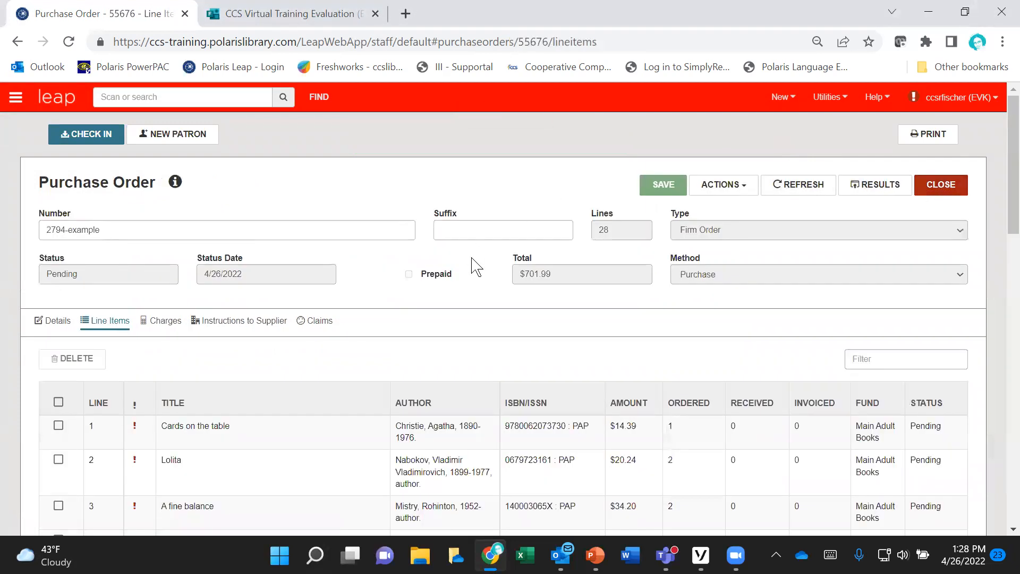
{"action": "scroll", "coordinate": [474, 266], "scroll_direction": "down", "scroll_amount": 1}
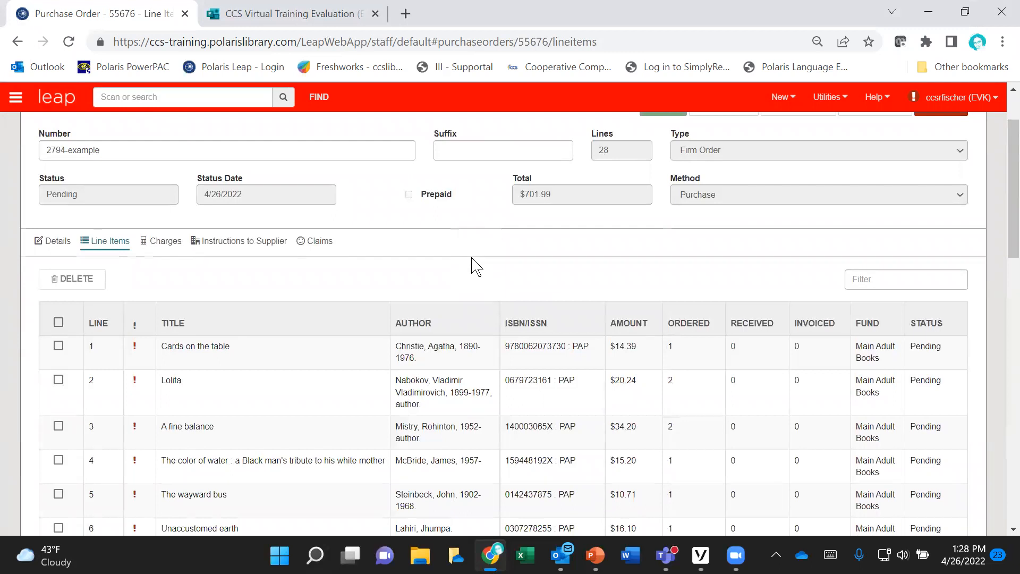
{"action": "scroll", "coordinate": [552, 247], "scroll_direction": "up", "scroll_amount": 1}
{"action": "left_click", "coordinate": [801, 192]}
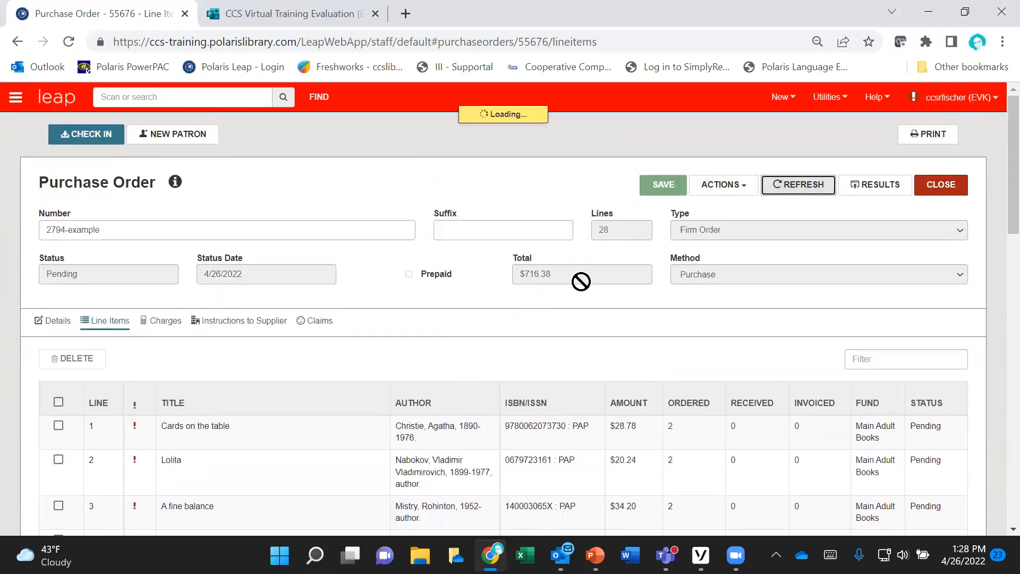
Step: Set the quantity of segment 1 to 3 on the line item for "The color of water", save it and return to the purchase order
{"action": "scroll", "coordinate": [579, 284], "scroll_direction": "down", "scroll_amount": 1}
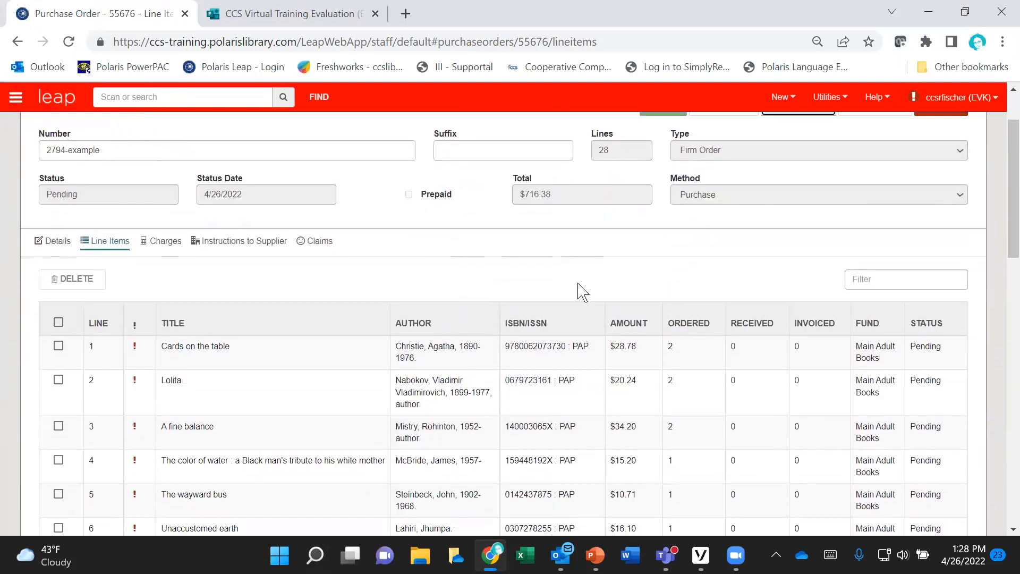
{"action": "scroll", "coordinate": [578, 286], "scroll_direction": "down", "scroll_amount": 1}
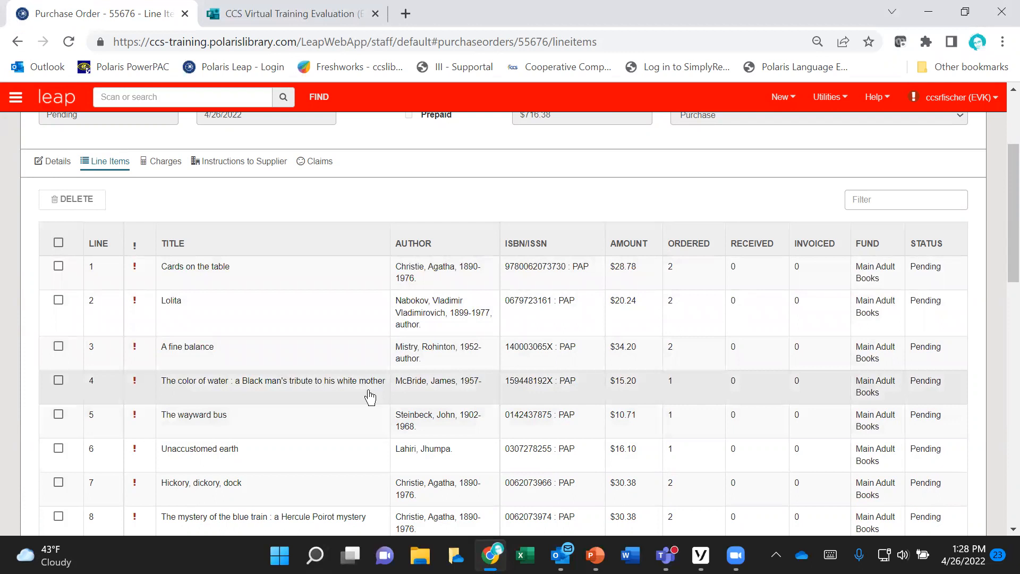
{"action": "left_click", "coordinate": [319, 394]}
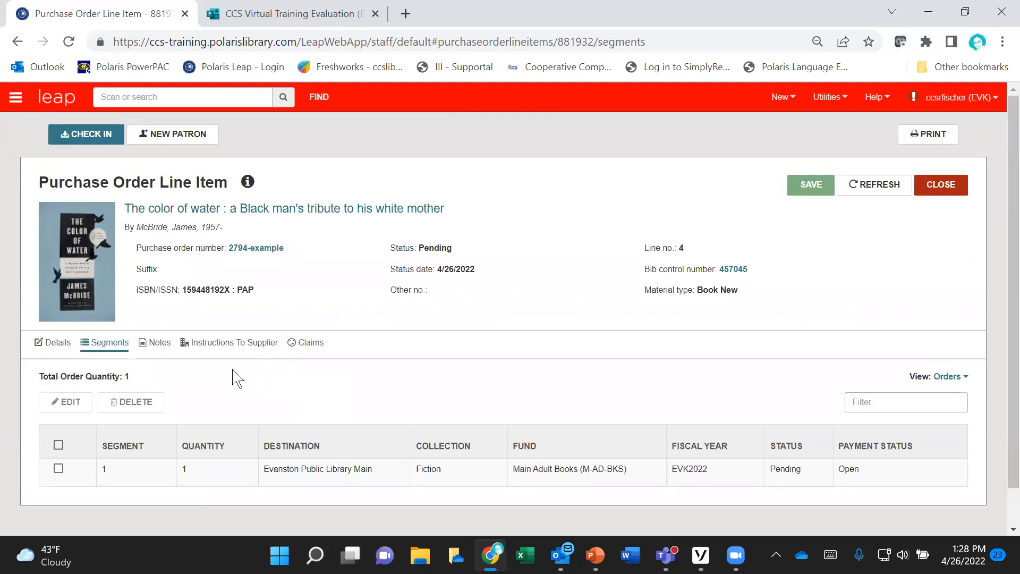
{"action": "scroll", "coordinate": [243, 385], "scroll_direction": "down", "scroll_amount": 1}
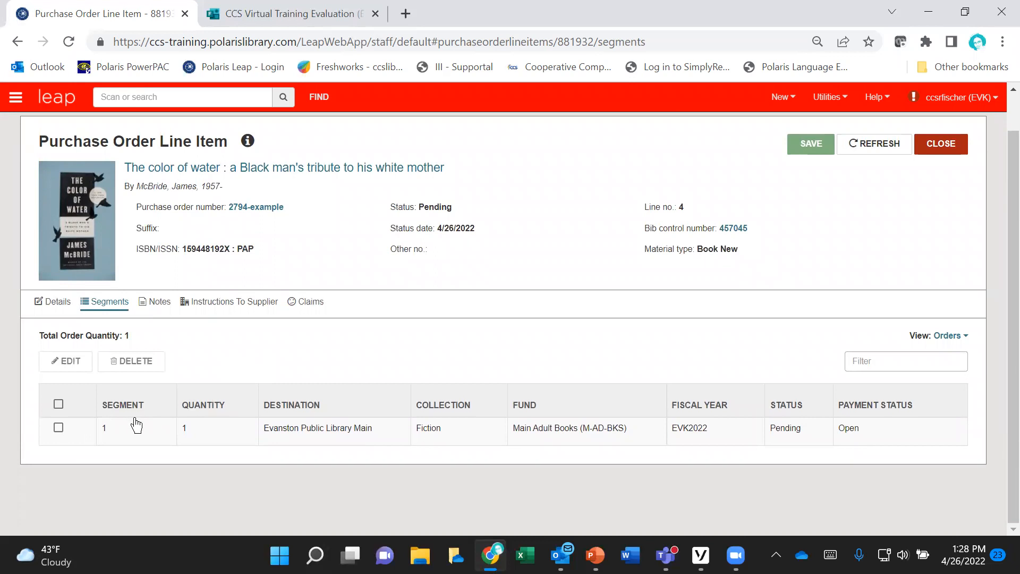
{"action": "left_click", "coordinate": [58, 403]}
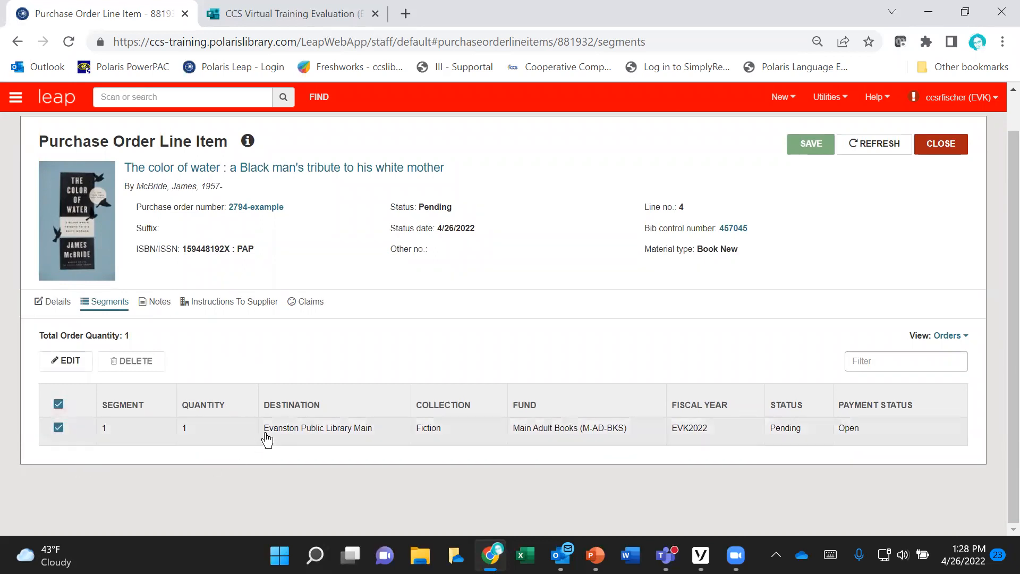
{"action": "left_click", "coordinate": [65, 361]}
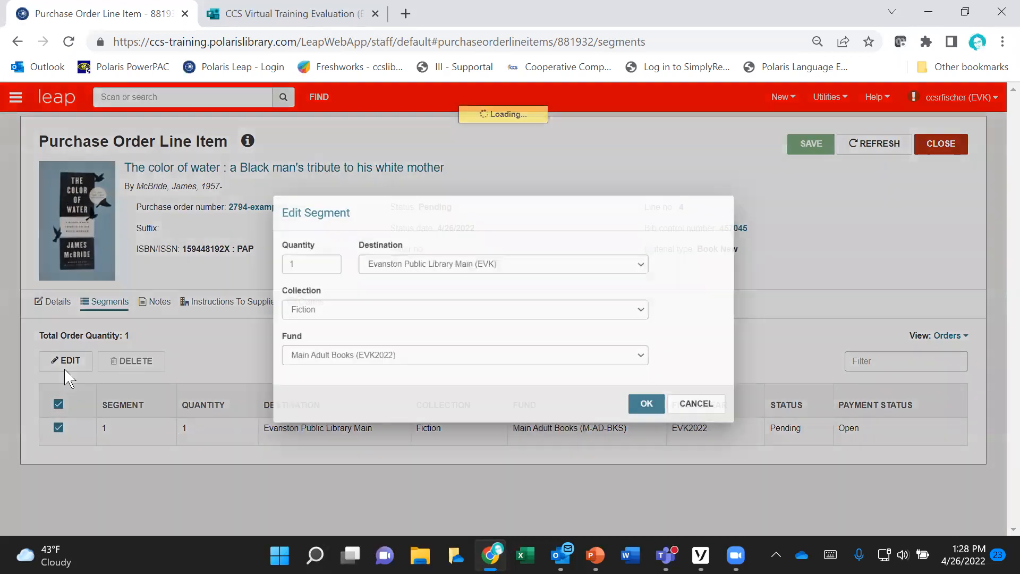
{"action": "type", "text": "3"}
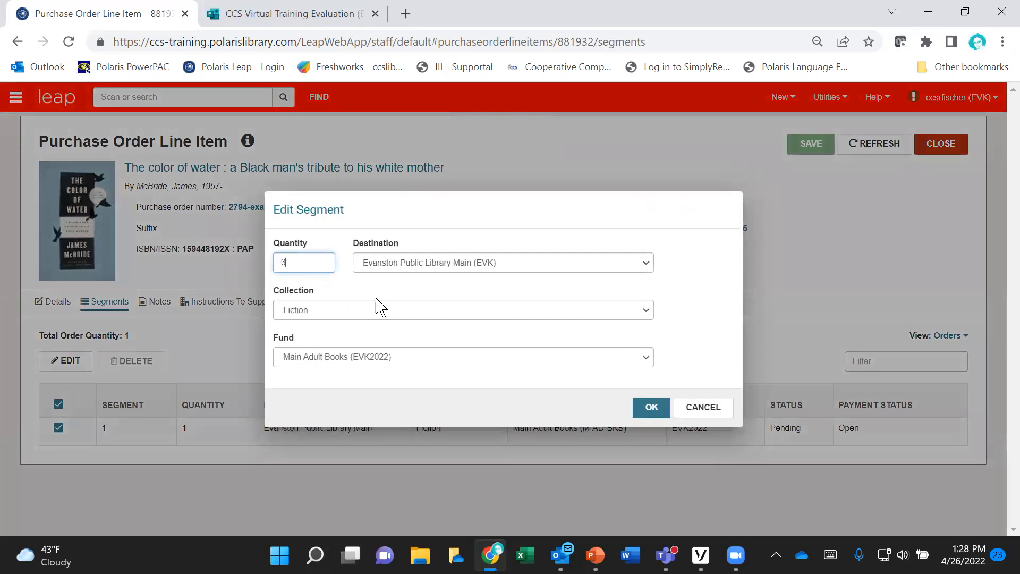
{"action": "left_click", "coordinate": [650, 409]}
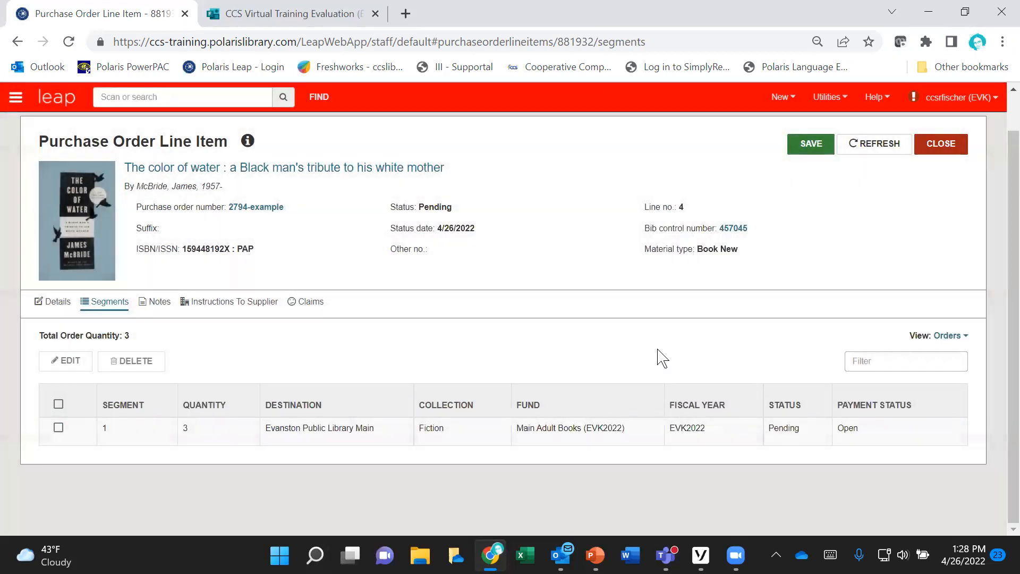
{"action": "left_click", "coordinate": [811, 144]}
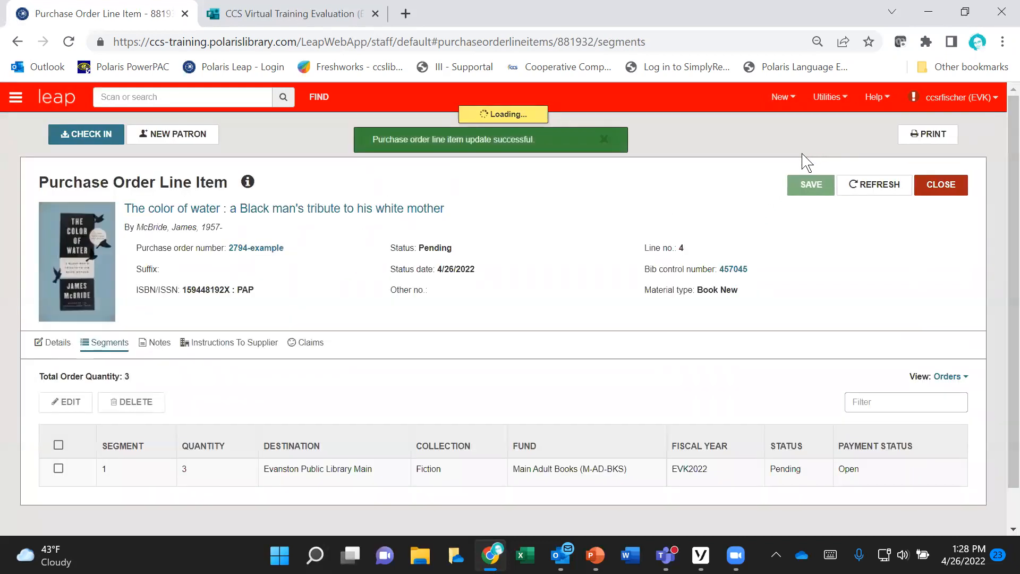
{"action": "left_click", "coordinate": [950, 195]}
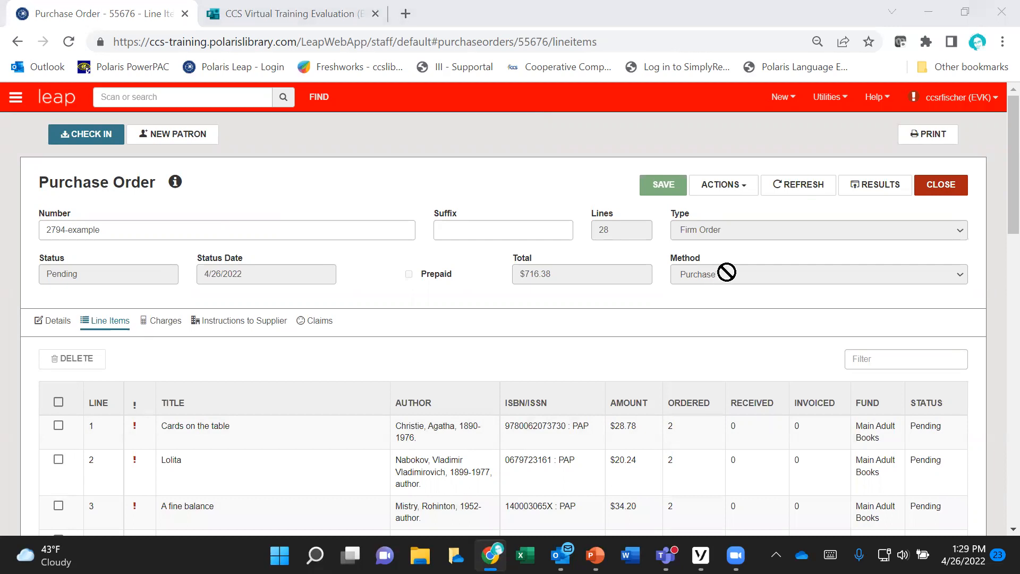
Step: Delete the "Cards on the table" line item from the purchase order
{"action": "left_click", "coordinate": [744, 190]}
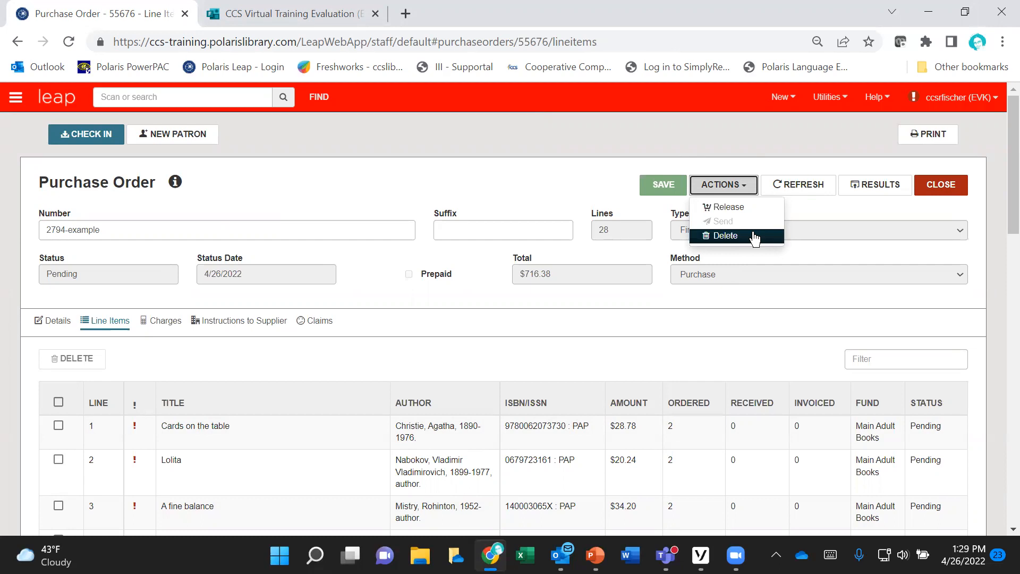
{"action": "left_click", "coordinate": [496, 363]}
{"action": "left_click", "coordinate": [58, 425]}
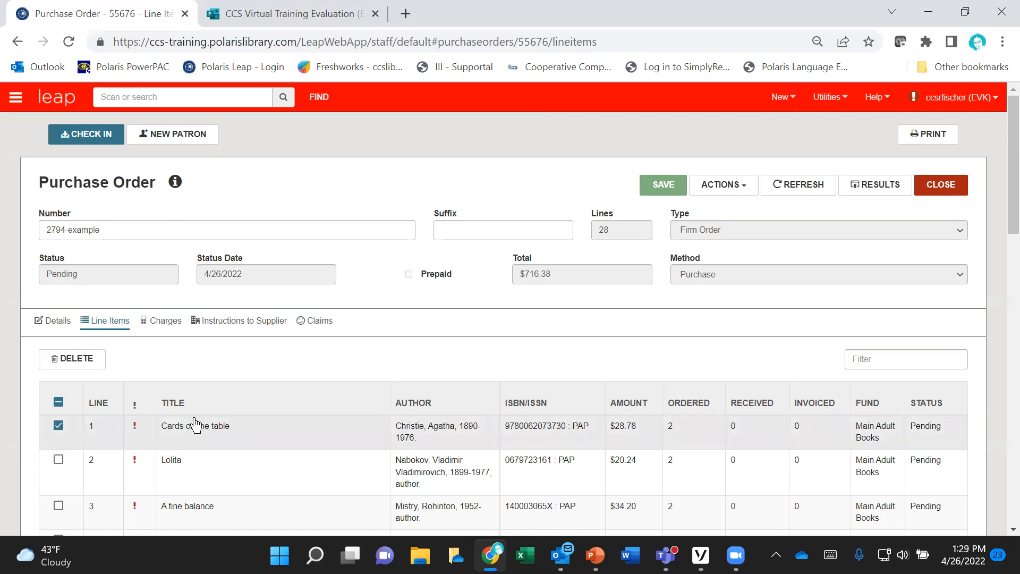
{"action": "left_click", "coordinate": [51, 365]}
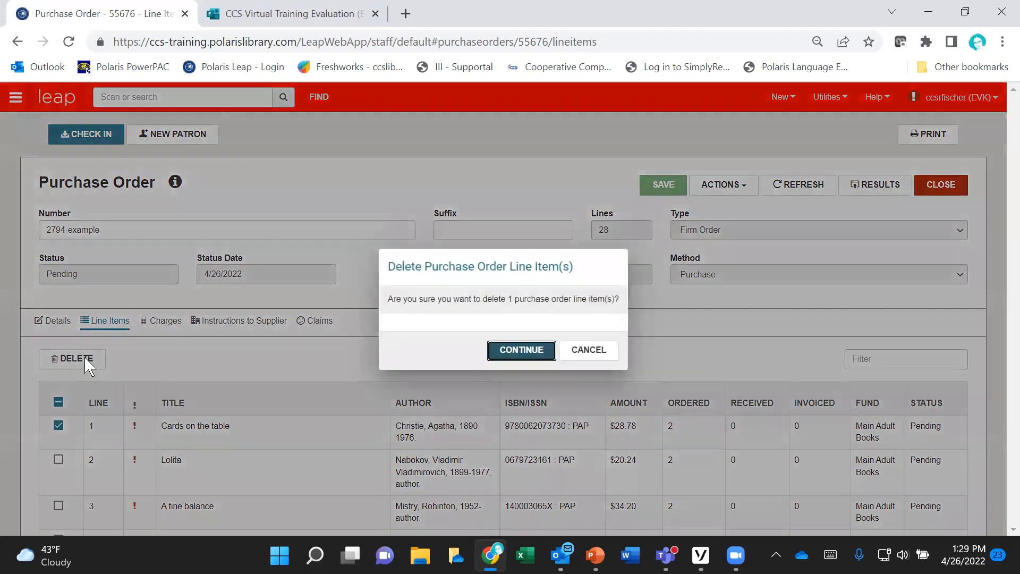
{"action": "left_click", "coordinate": [522, 351]}
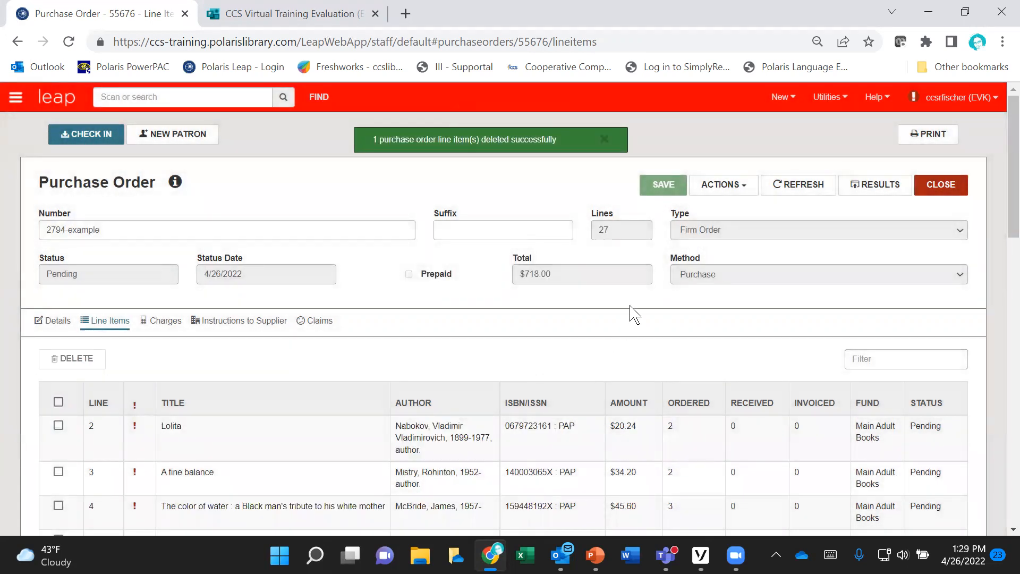
Step: Release the purchase order, generating on-order item records and using the pay on receipt of invoice payment plan
{"action": "left_click", "coordinate": [746, 191]}
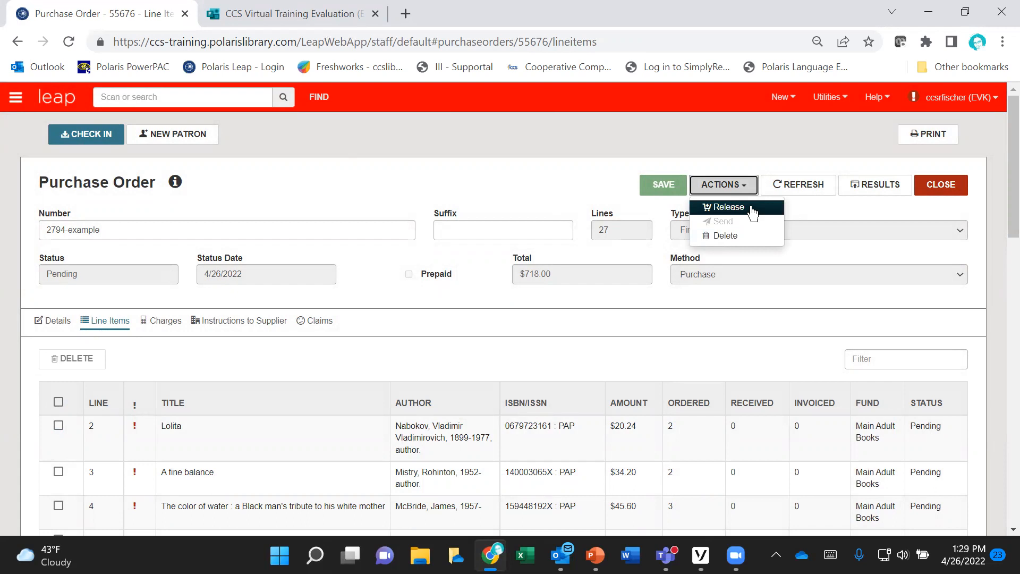
{"action": "left_click", "coordinate": [752, 212]}
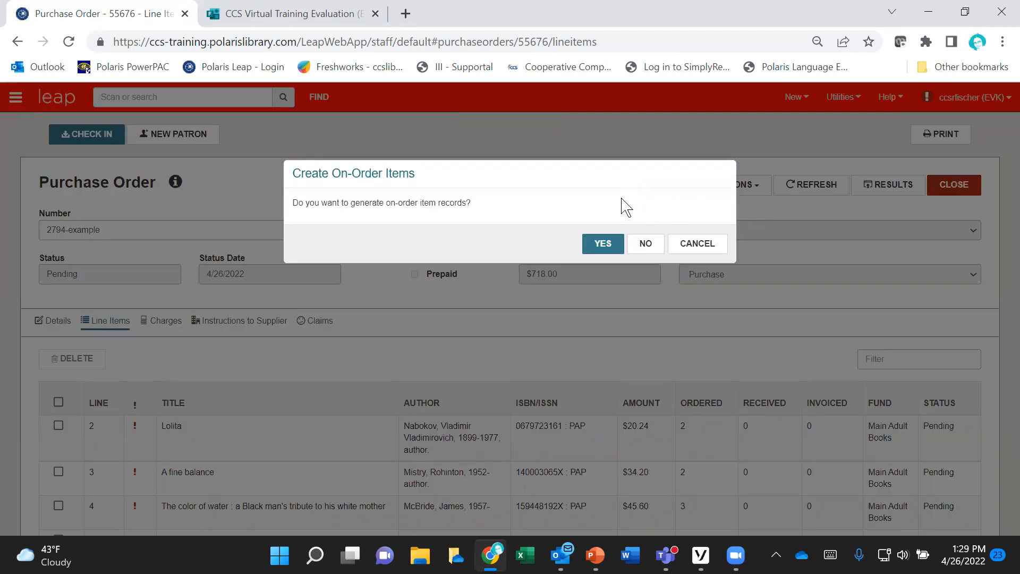
{"action": "left_click", "coordinate": [603, 245]}
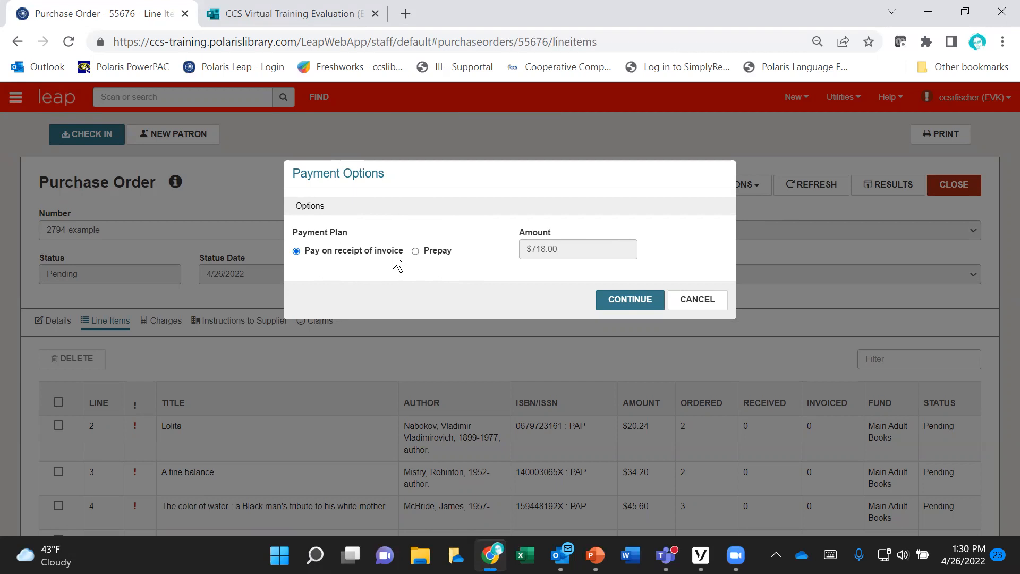
{"action": "left_click", "coordinate": [620, 307]}
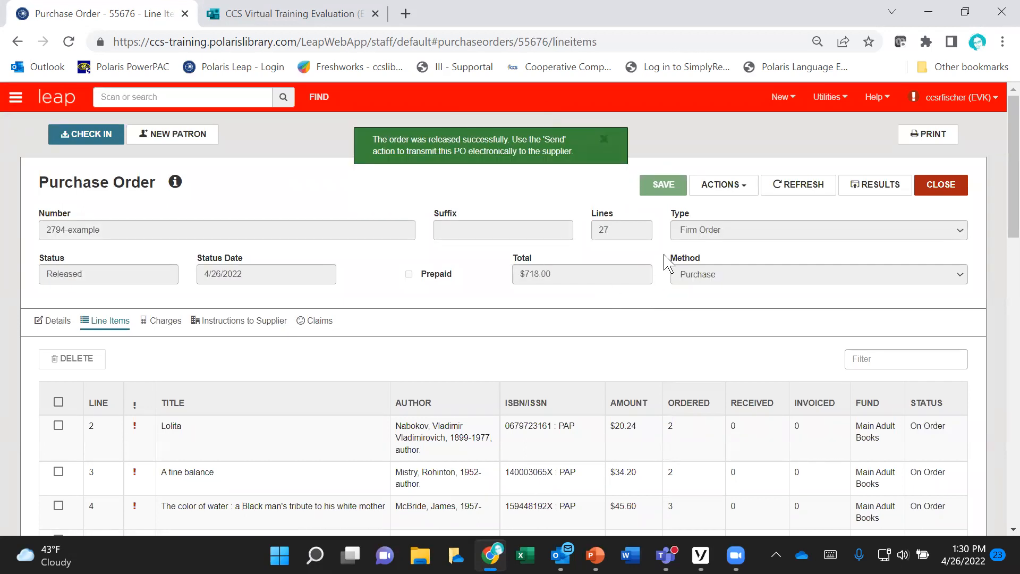
Step: Send the released purchase order electronically to the supplier and close the order
{"action": "left_click", "coordinate": [749, 191]}
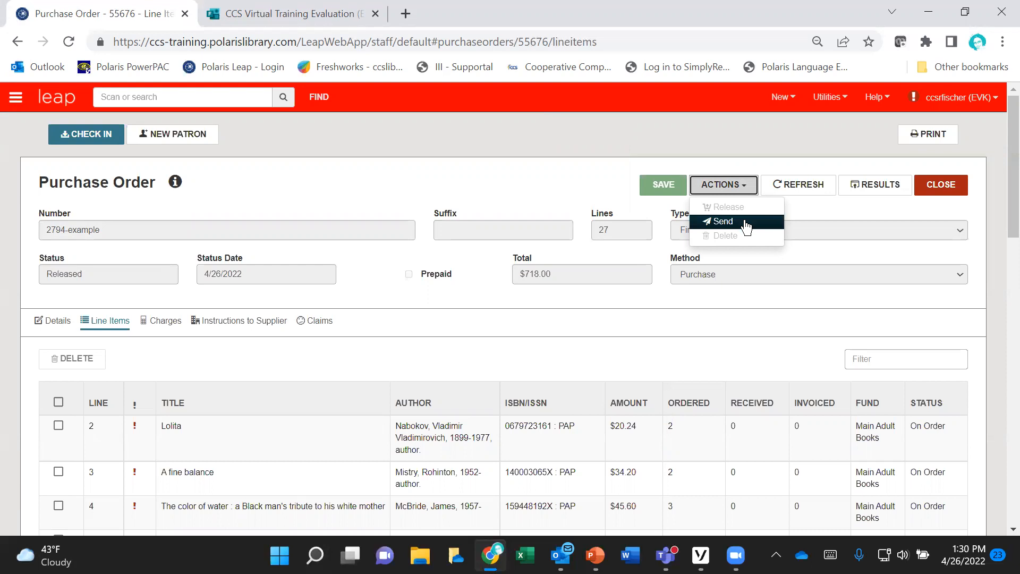
{"action": "left_click", "coordinate": [746, 223]}
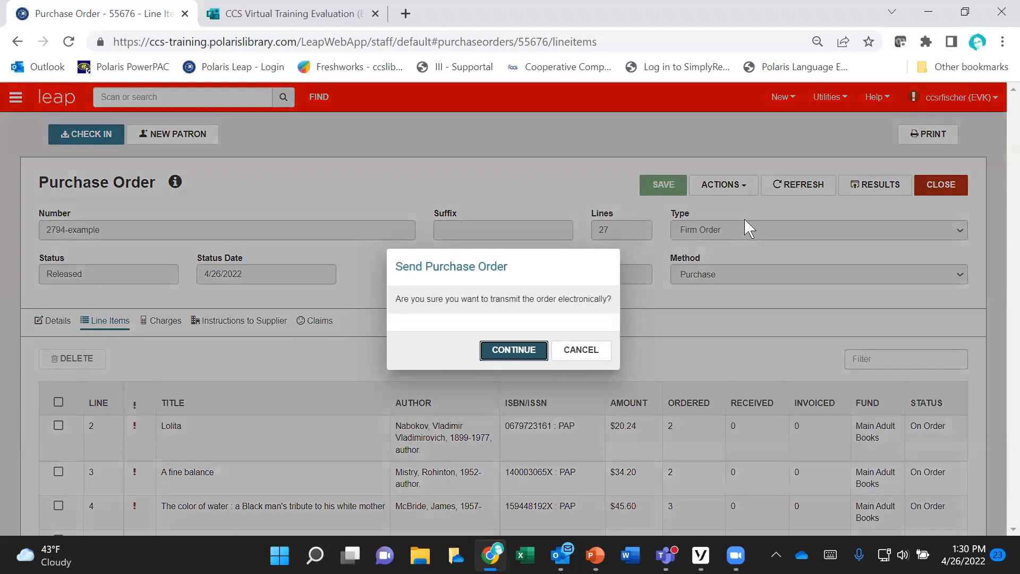
{"action": "left_click", "coordinate": [514, 351]}
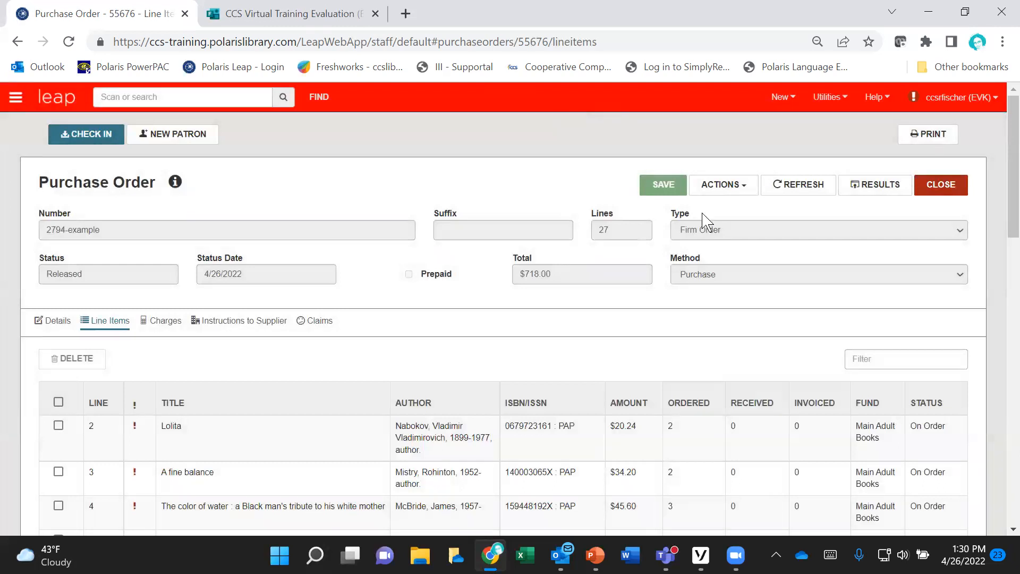
{"action": "left_click", "coordinate": [545, 409]}
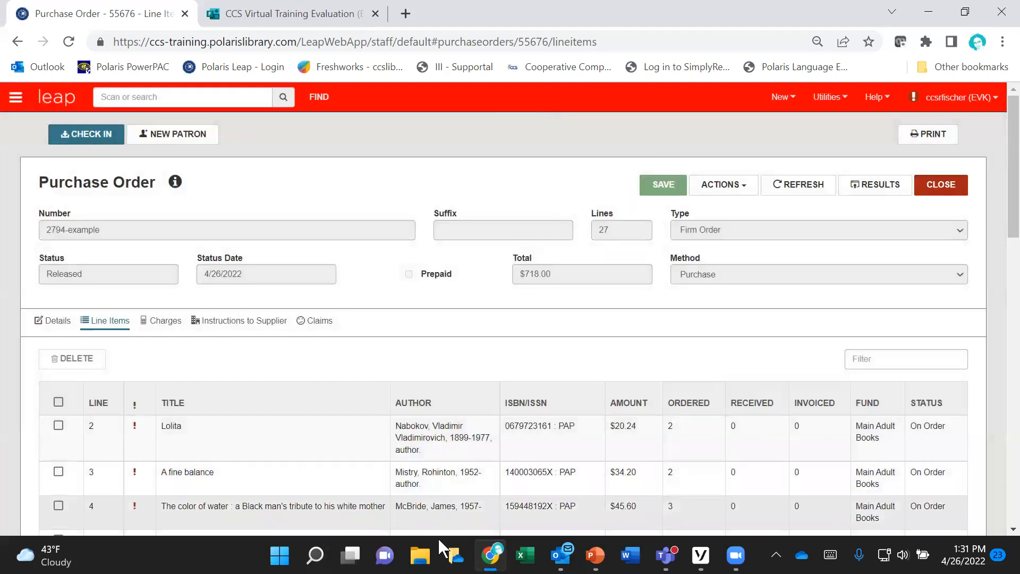
{"action": "left_click", "coordinate": [948, 198]}
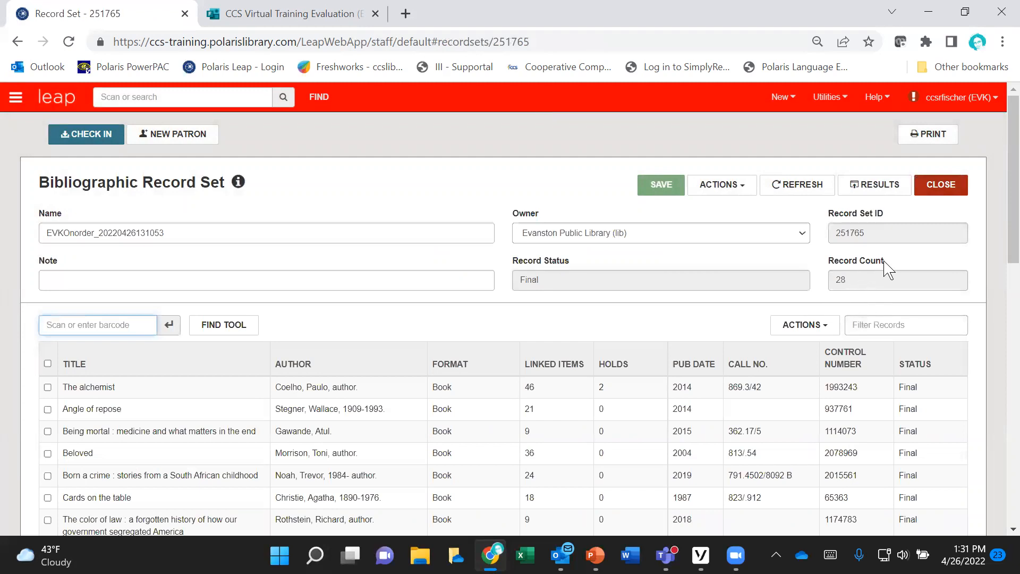
Step: Close the bibliographic record set and the Cataloging Processing workspace
{"action": "left_click", "coordinate": [946, 189]}
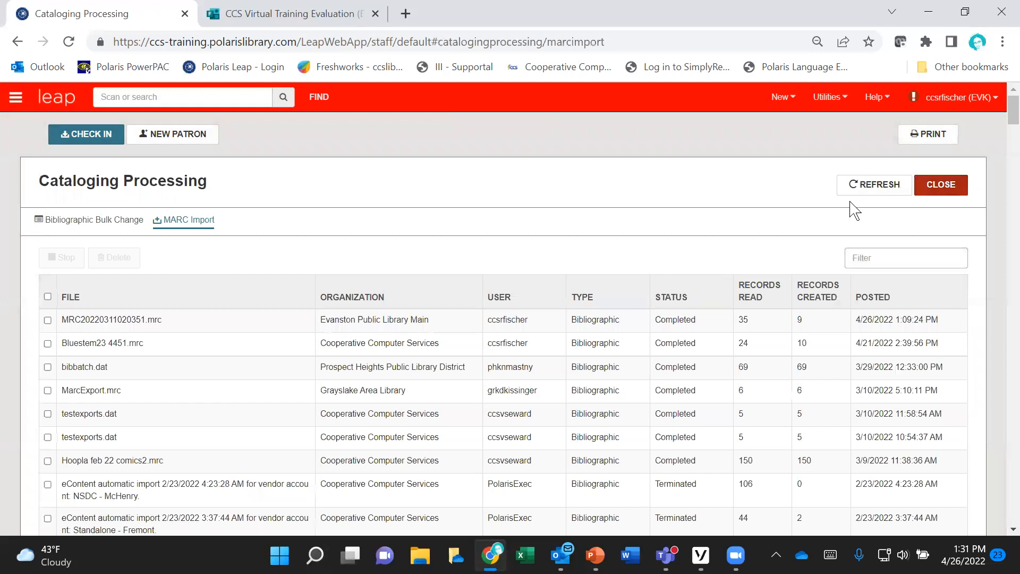
{"action": "left_click", "coordinate": [941, 185]}
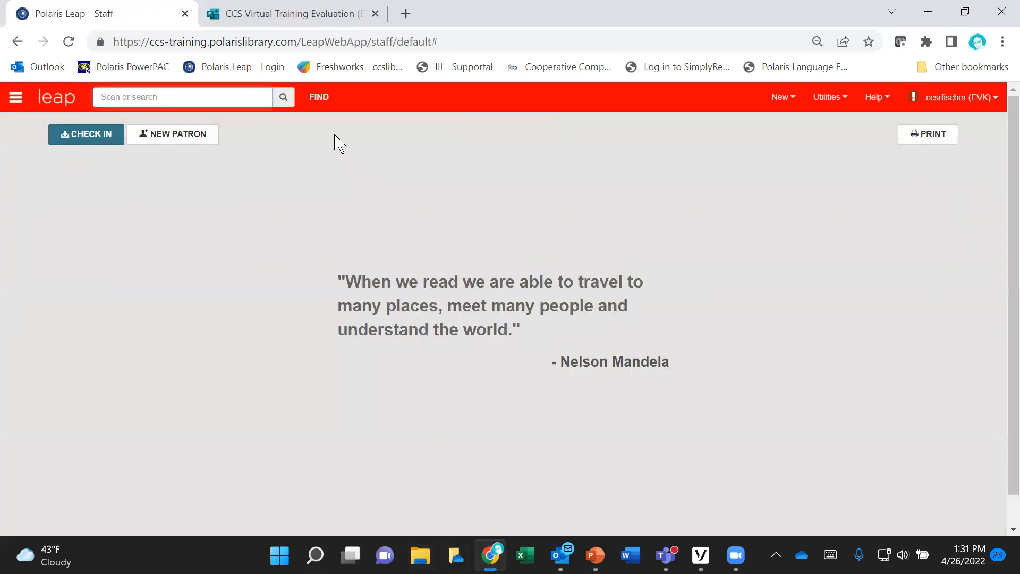
Step: Set up a Find Tool search for invoices by invoice status, with the status Open
{"action": "left_click", "coordinate": [320, 102]}
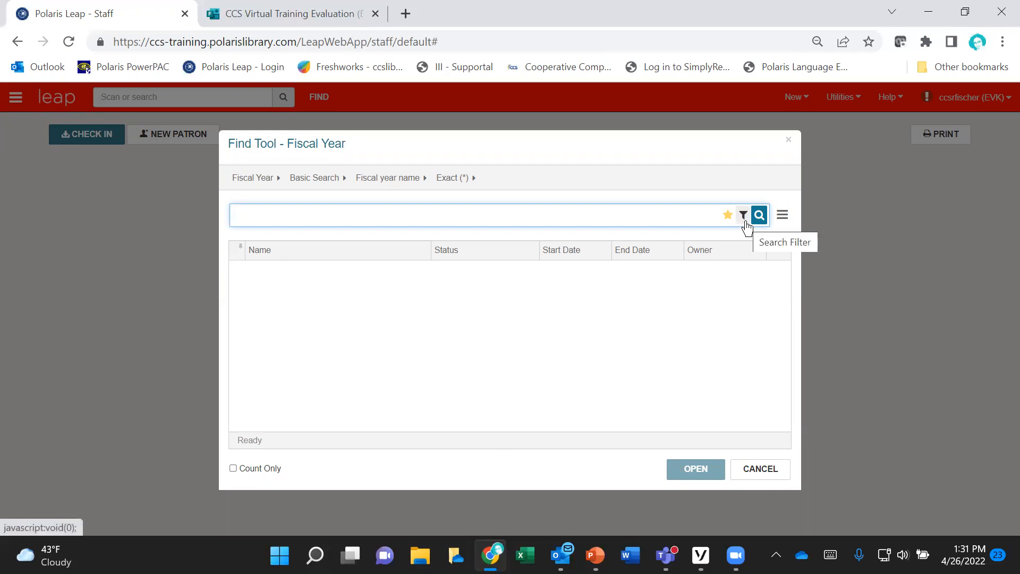
{"action": "left_click", "coordinate": [261, 181]}
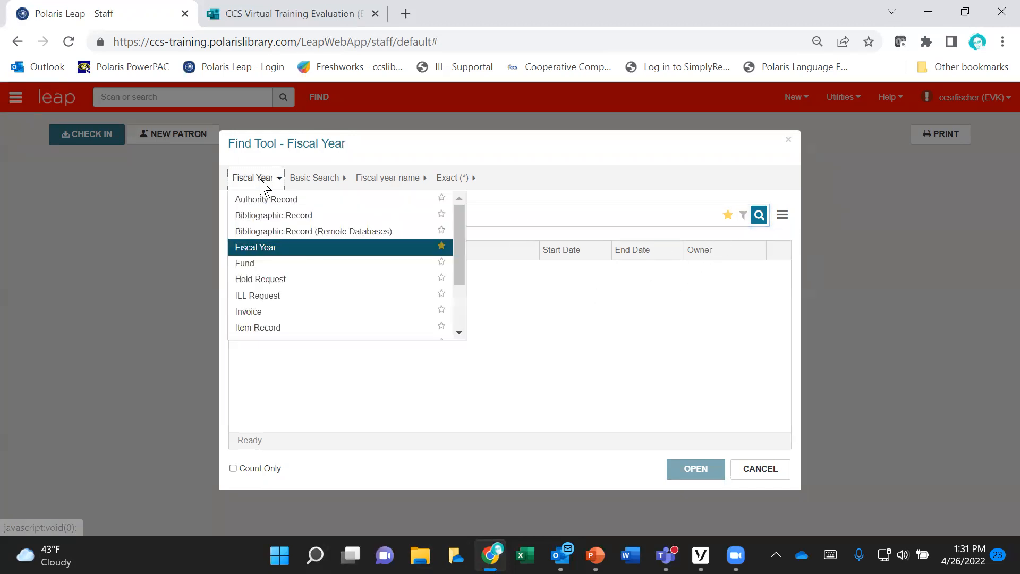
{"action": "left_click", "coordinate": [248, 311]}
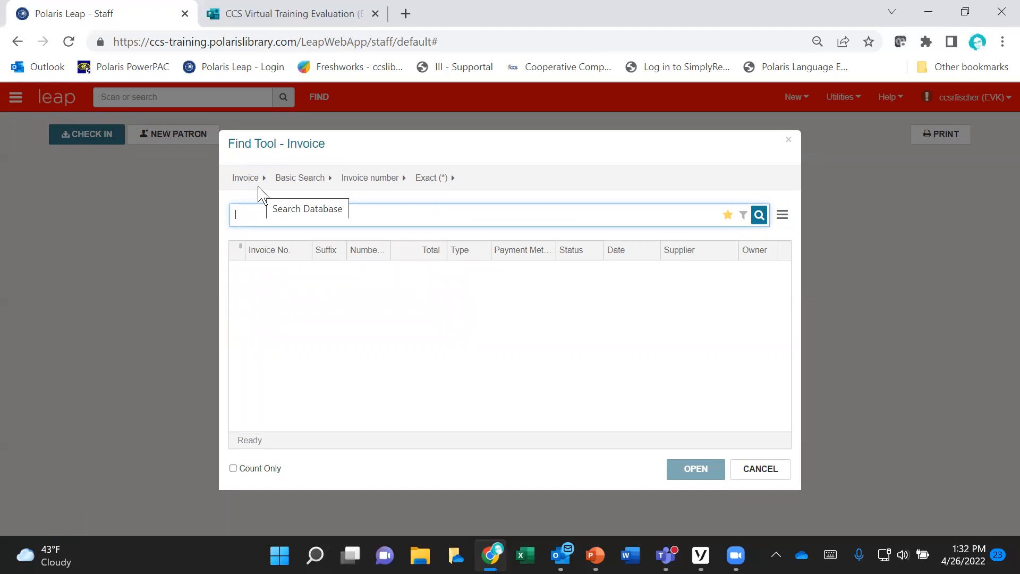
{"action": "left_click", "coordinate": [390, 178]}
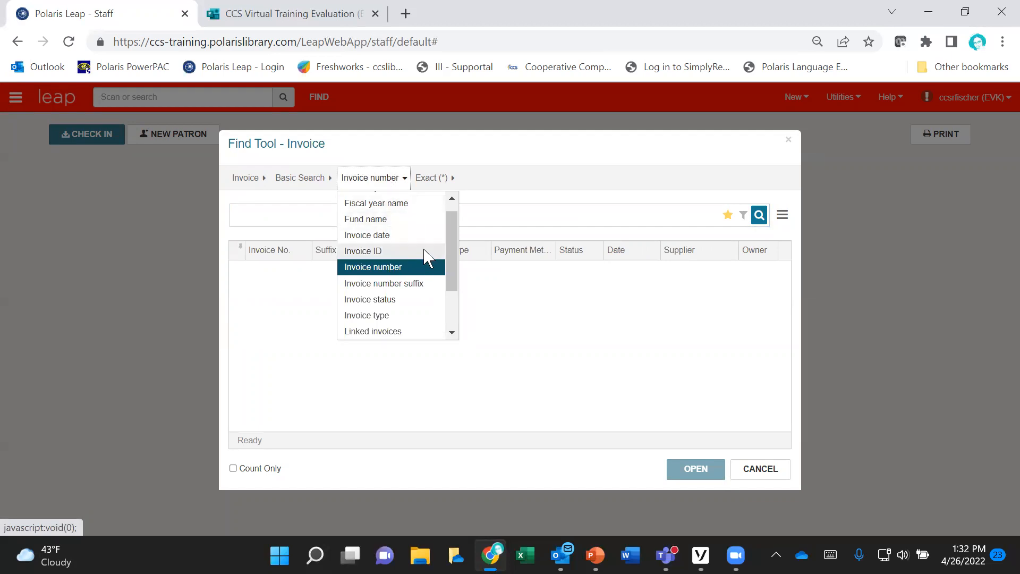
{"action": "scroll", "coordinate": [427, 259], "scroll_direction": "down", "scroll_amount": 2}
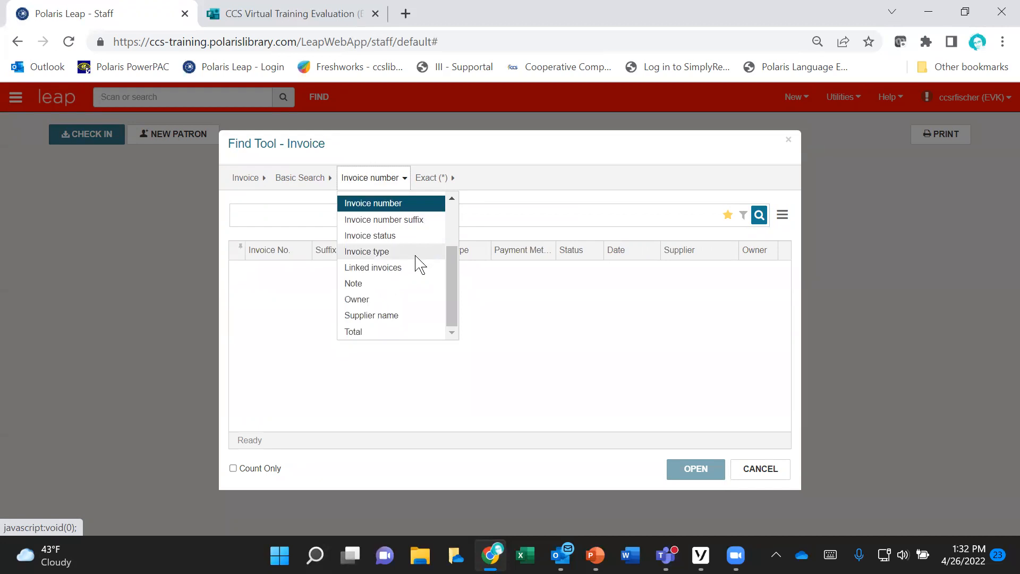
{"action": "left_click", "coordinate": [403, 237]}
{"action": "left_click", "coordinate": [266, 225]}
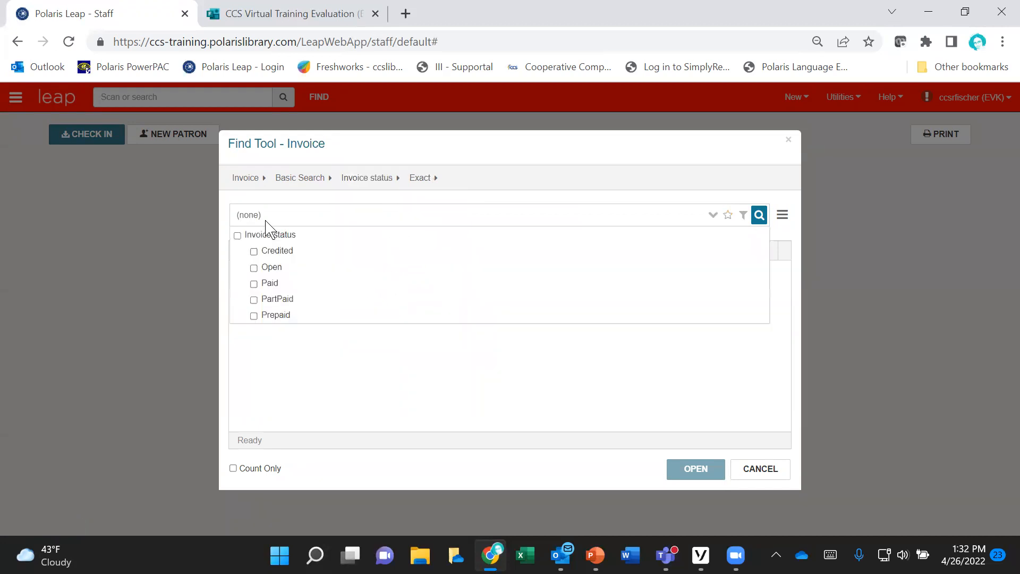
{"action": "left_click", "coordinate": [254, 267]}
{"action": "left_click", "coordinate": [530, 382]}
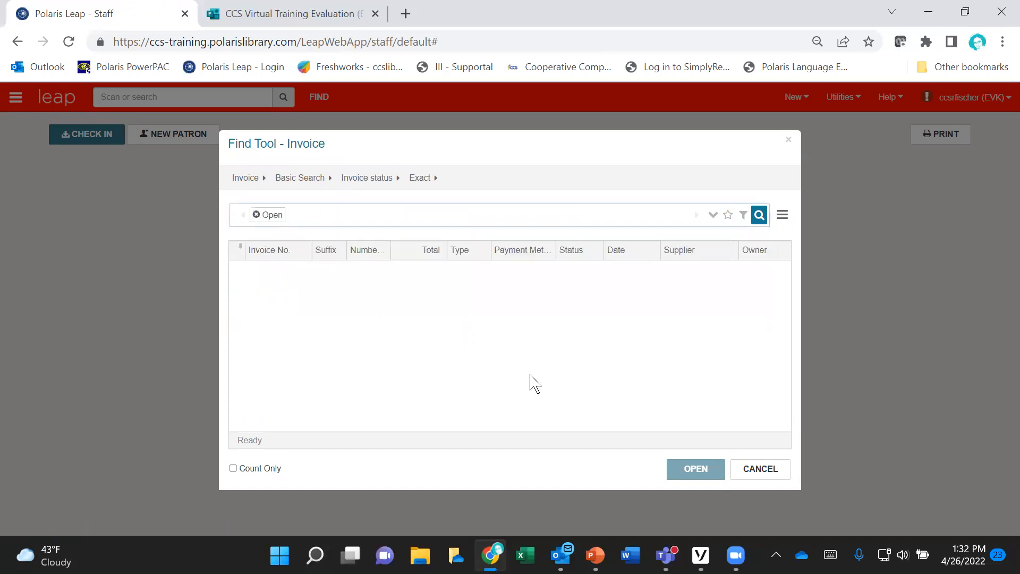
Step: Add a search filter condition for the owner Evanston Public Library Main (EVK) and run the invoice search
{"action": "left_click", "coordinate": [743, 216]}
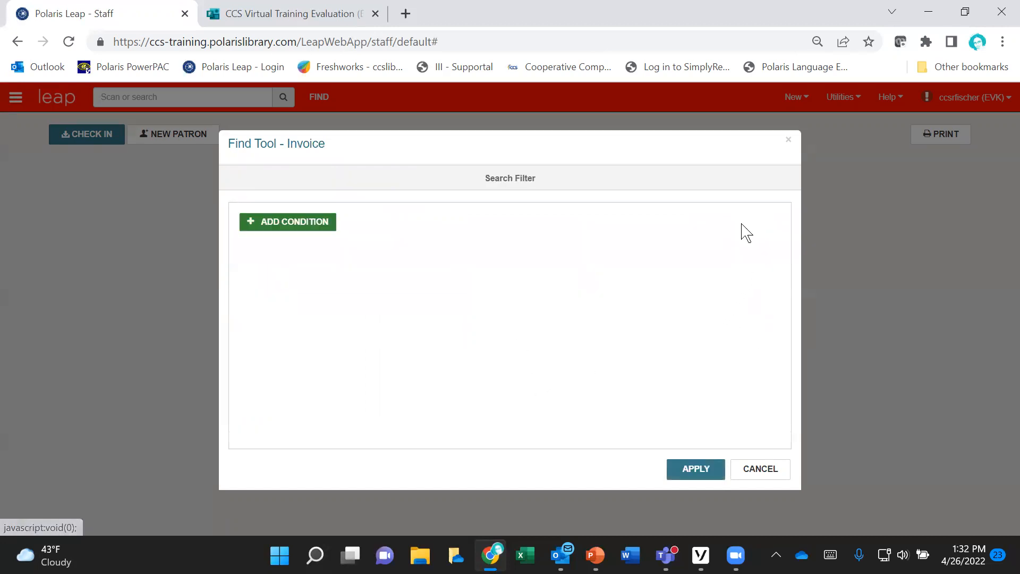
{"action": "left_click", "coordinate": [295, 226]}
{"action": "left_click", "coordinate": [296, 227]}
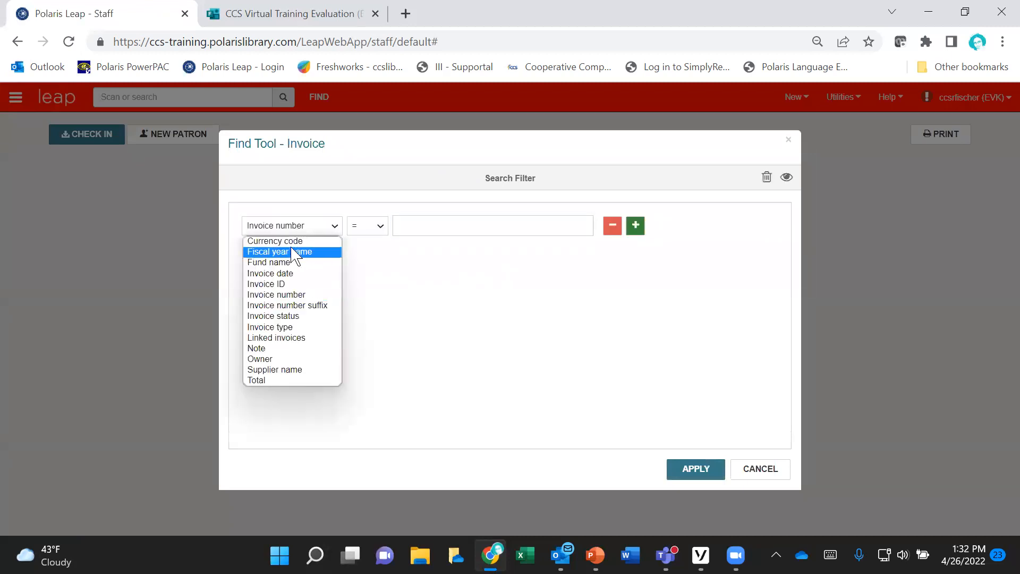
{"action": "left_click", "coordinate": [269, 359]}
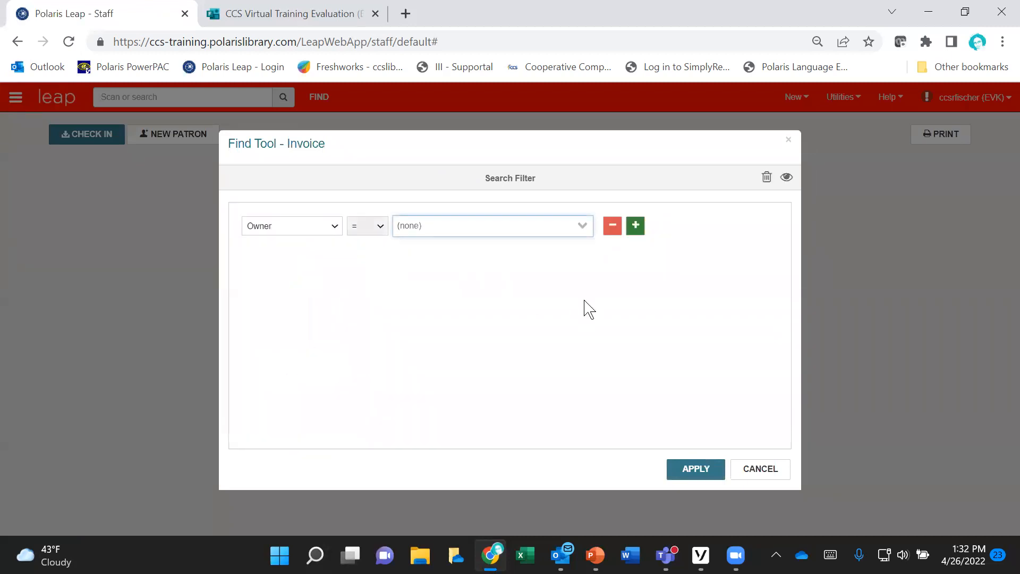
{"action": "left_click", "coordinate": [581, 240]}
{"action": "left_click_drag", "start_coordinate": [586, 260], "coordinate": [586, 276]}
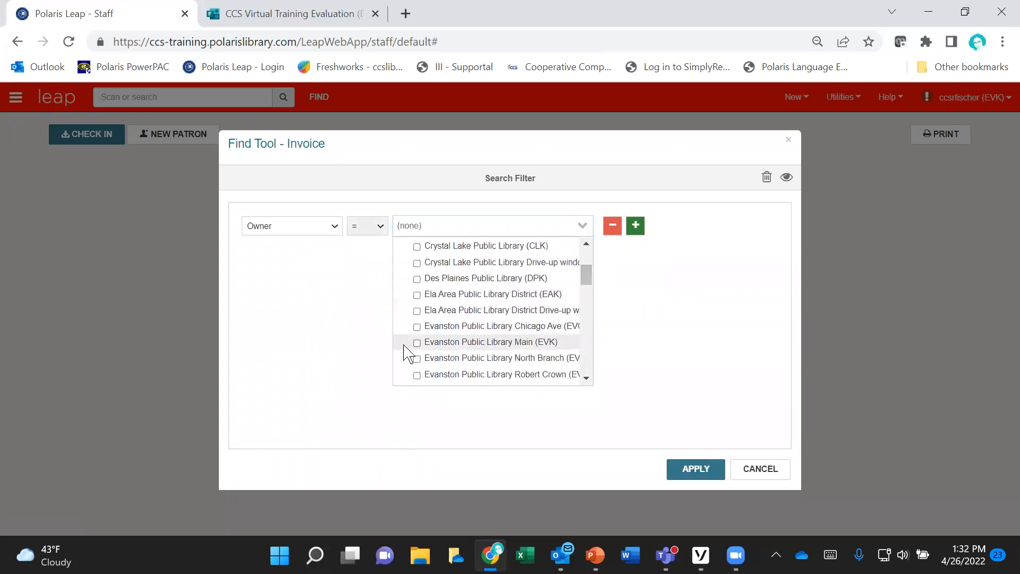
{"action": "left_click", "coordinate": [416, 342]}
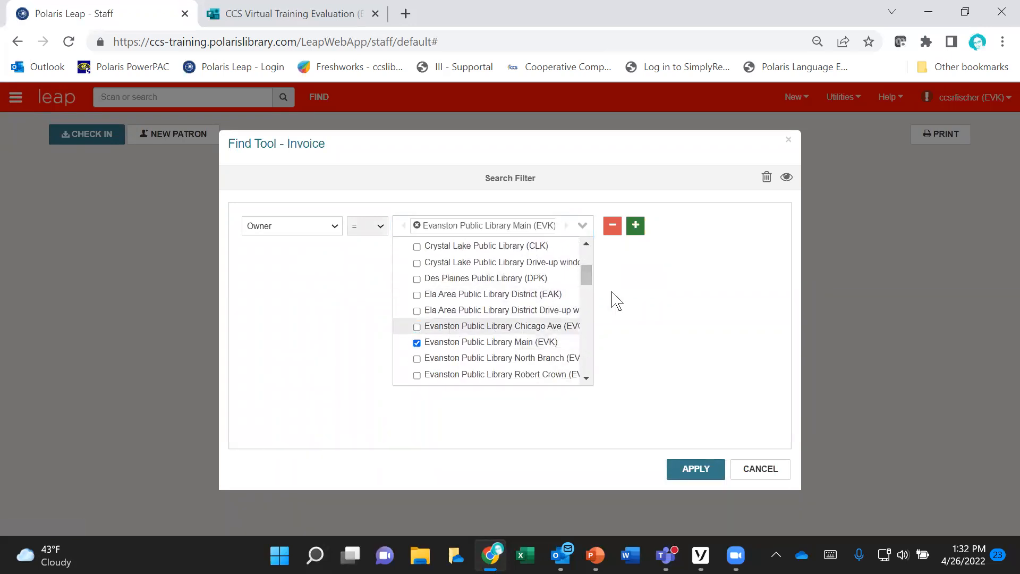
{"action": "left_click", "coordinate": [724, 298]}
{"action": "left_click", "coordinate": [691, 468]}
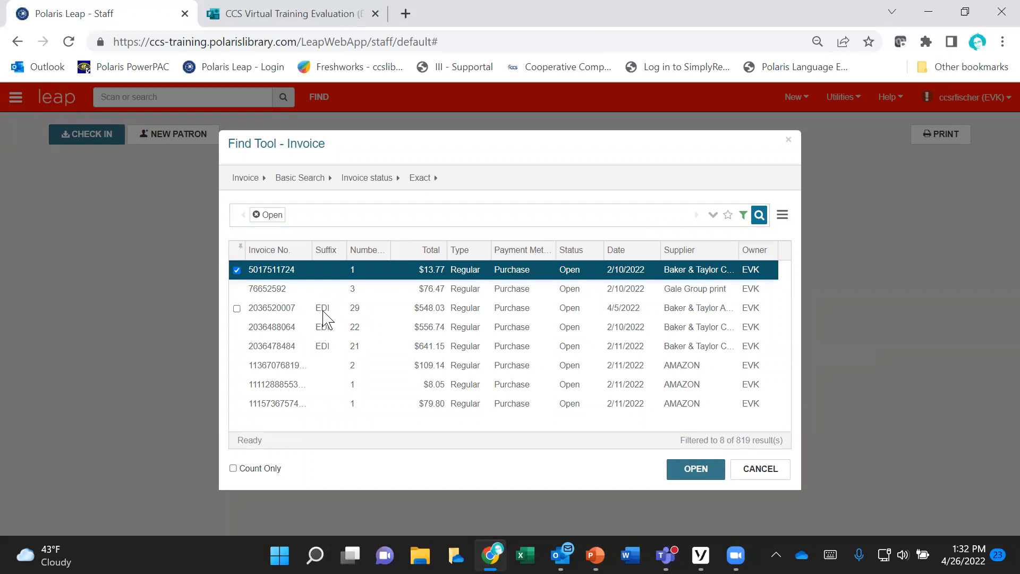
Step: Open the Baker & Taylor EDI invoice dated 4/5/2022 and examine its header, account identifiers and invoice details
{"action": "double_click", "coordinate": [424, 310]}
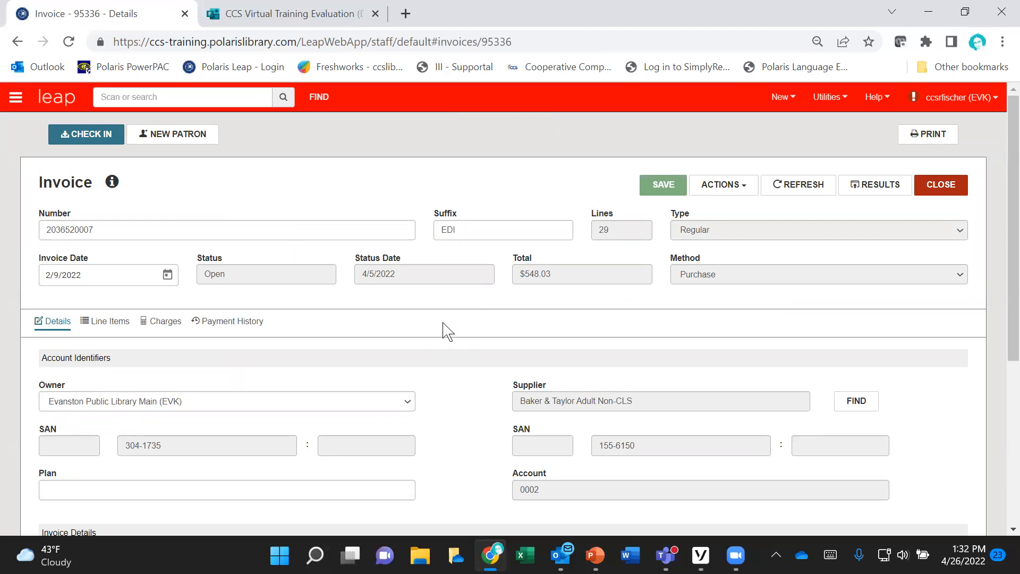
{"action": "scroll", "coordinate": [446, 330], "scroll_direction": "down", "scroll_amount": 2}
{"action": "scroll", "coordinate": [457, 316], "scroll_direction": "up", "scroll_amount": 2}
{"action": "scroll", "coordinate": [460, 319], "scroll_direction": "down", "scroll_amount": 5}
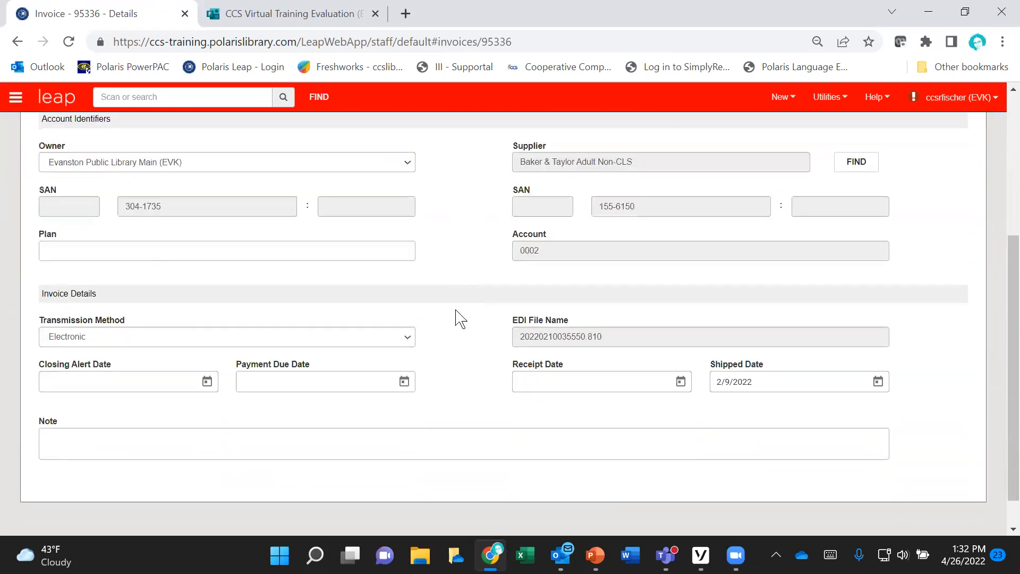
{"action": "scroll", "coordinate": [460, 318], "scroll_direction": "up", "scroll_amount": 3}
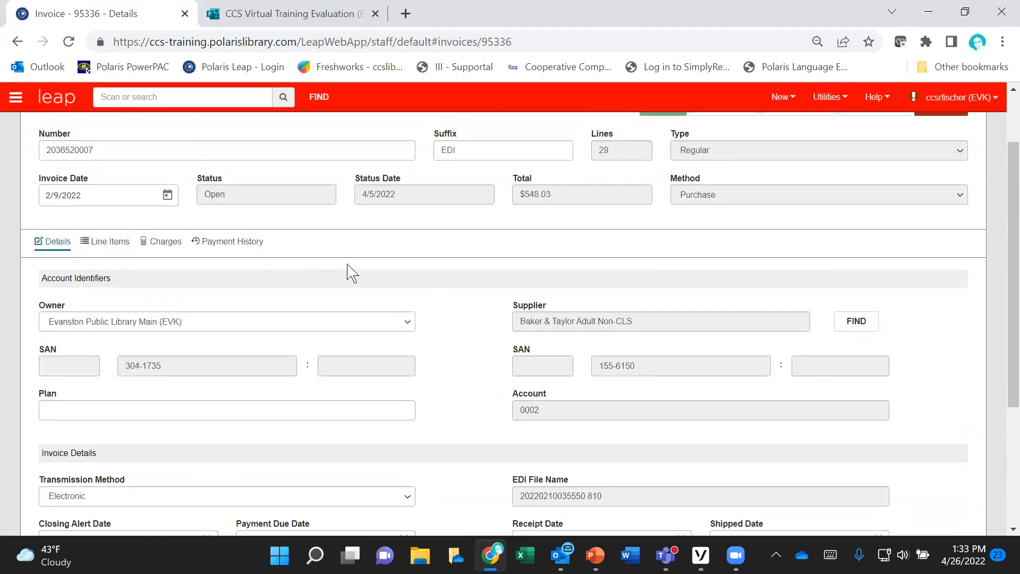
{"action": "scroll", "coordinate": [425, 303], "scroll_direction": "up", "scroll_amount": 2}
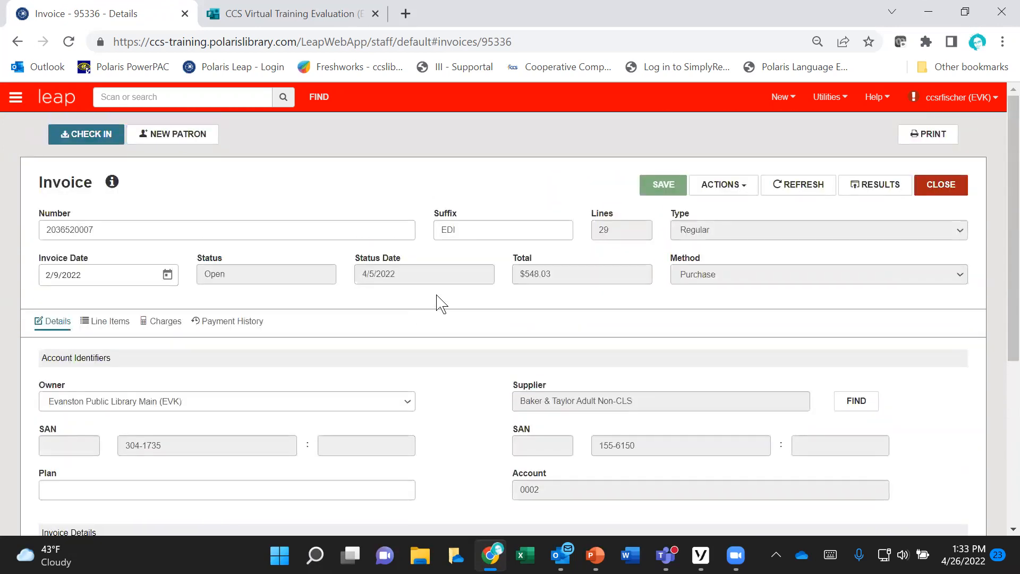
{"action": "scroll", "coordinate": [437, 304], "scroll_direction": "down", "scroll_amount": 3}
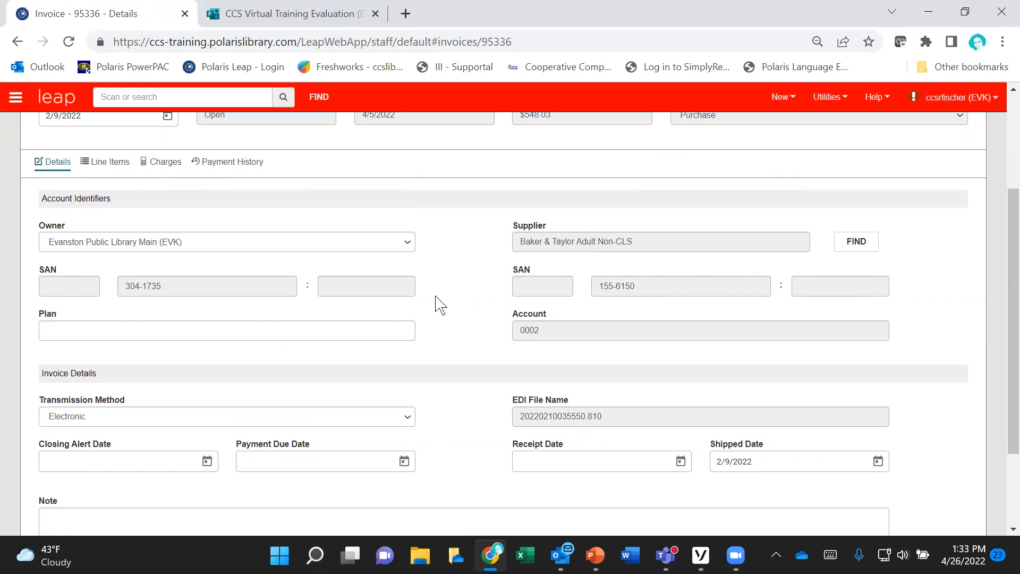
{"action": "scroll", "coordinate": [437, 304], "scroll_direction": "down", "scroll_amount": 2}
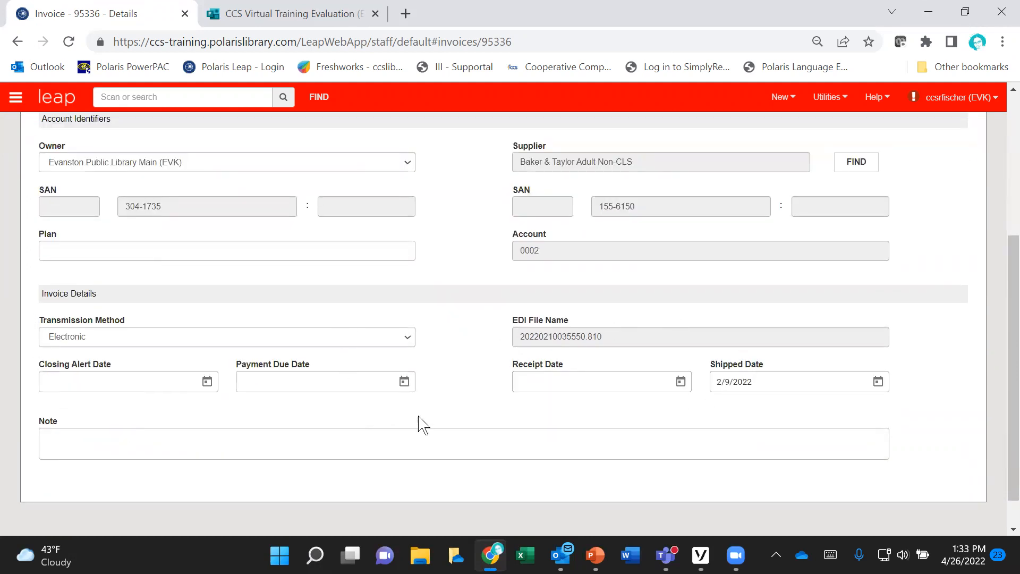
{"action": "scroll", "coordinate": [422, 420], "scroll_direction": "up", "scroll_amount": 2}
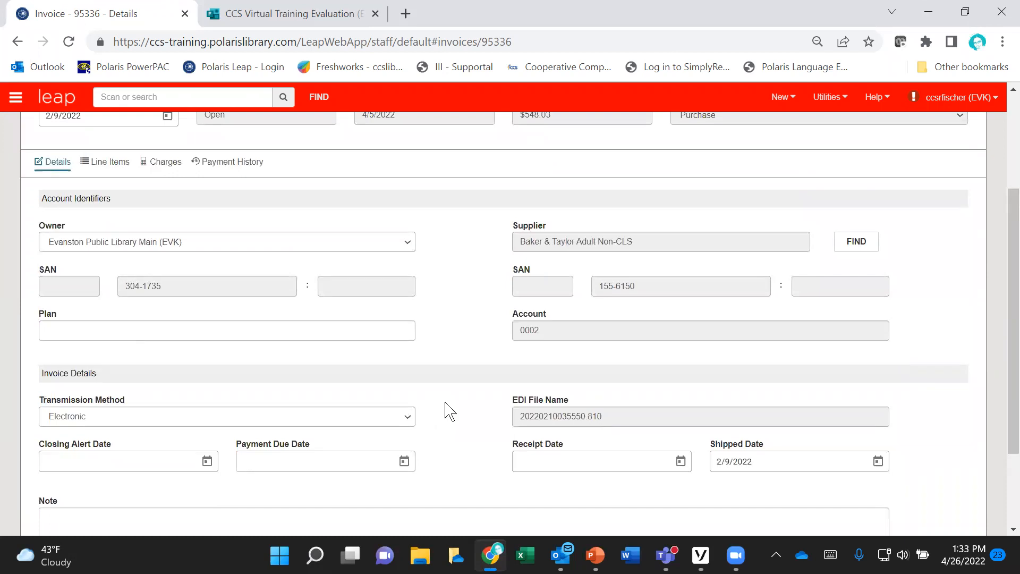
{"action": "scroll", "coordinate": [450, 411], "scroll_direction": "up", "scroll_amount": 2}
{"action": "scroll", "coordinate": [450, 410], "scroll_direction": "up", "scroll_amount": 2}
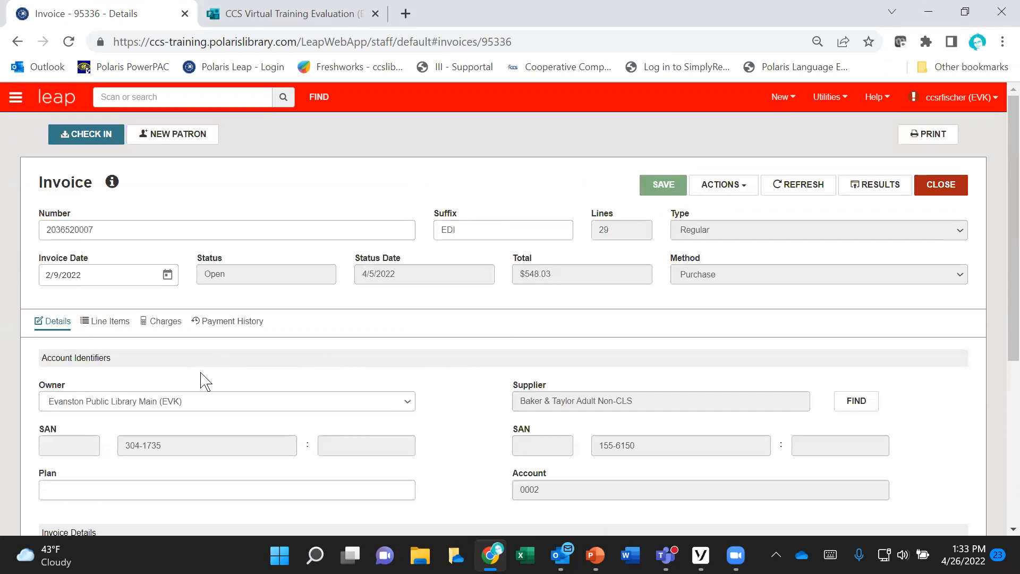
Step: Display the invoice's line items and review their amounts, received quantities, funds and statuses
{"action": "left_click", "coordinate": [112, 325]}
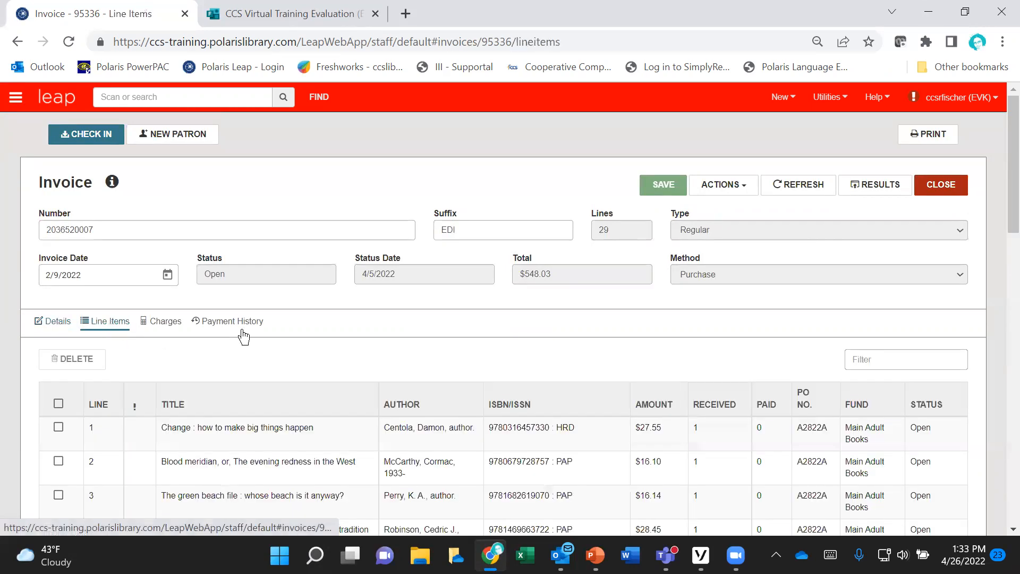
{"action": "scroll", "coordinate": [428, 337], "scroll_direction": "down", "scroll_amount": 2}
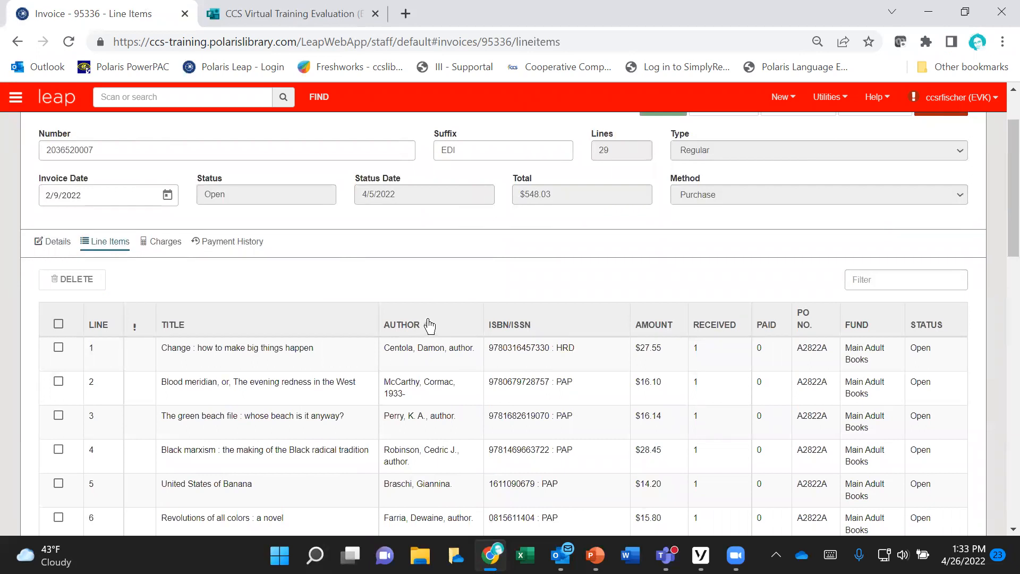
{"action": "scroll", "coordinate": [430, 325], "scroll_direction": "down", "scroll_amount": 1}
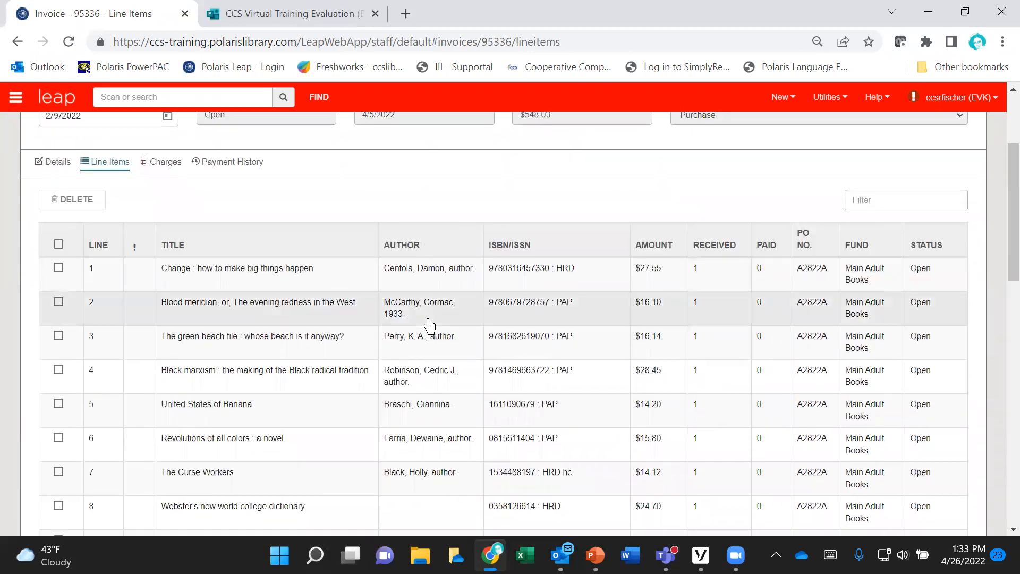
{"action": "scroll", "coordinate": [429, 325], "scroll_direction": "up", "scroll_amount": 1}
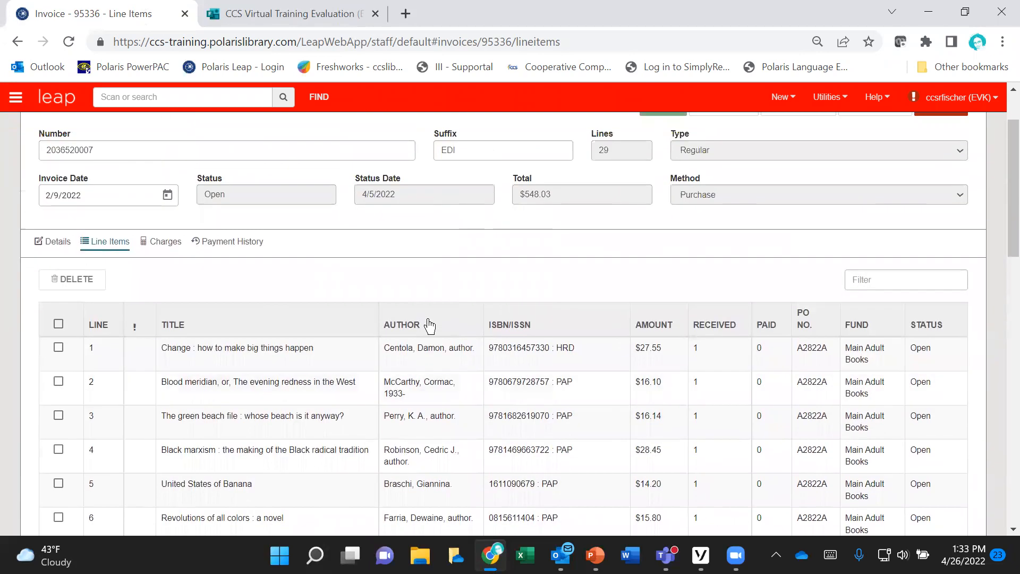
{"action": "left_click", "coordinate": [58, 348]}
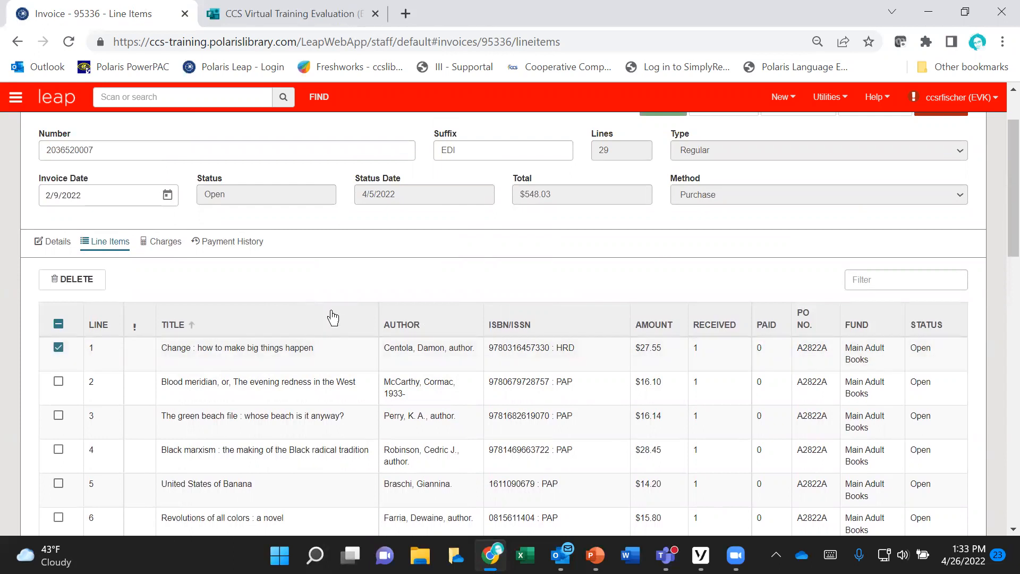
{"action": "left_click", "coordinate": [78, 285]}
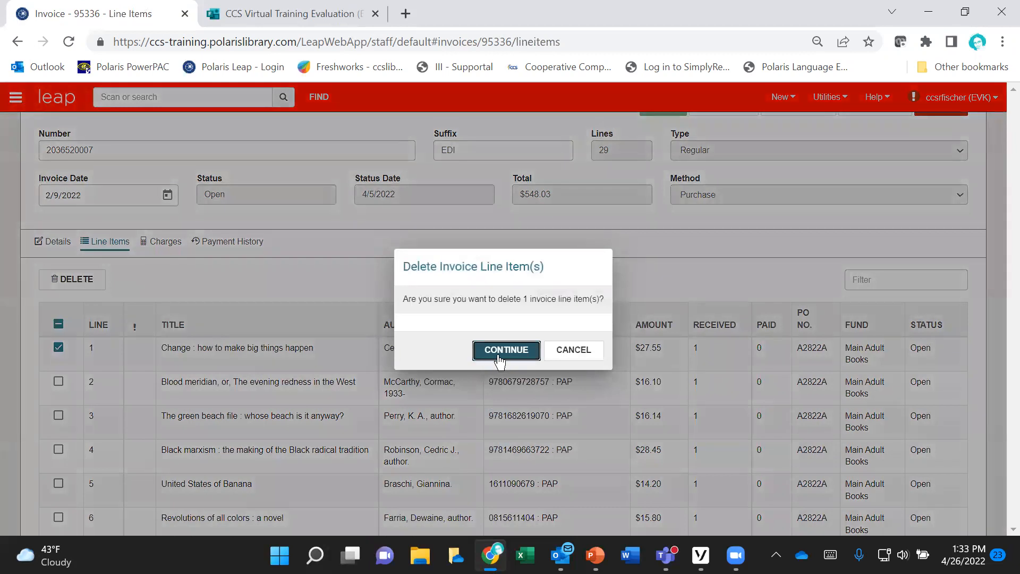
{"action": "left_click", "coordinate": [505, 351]}
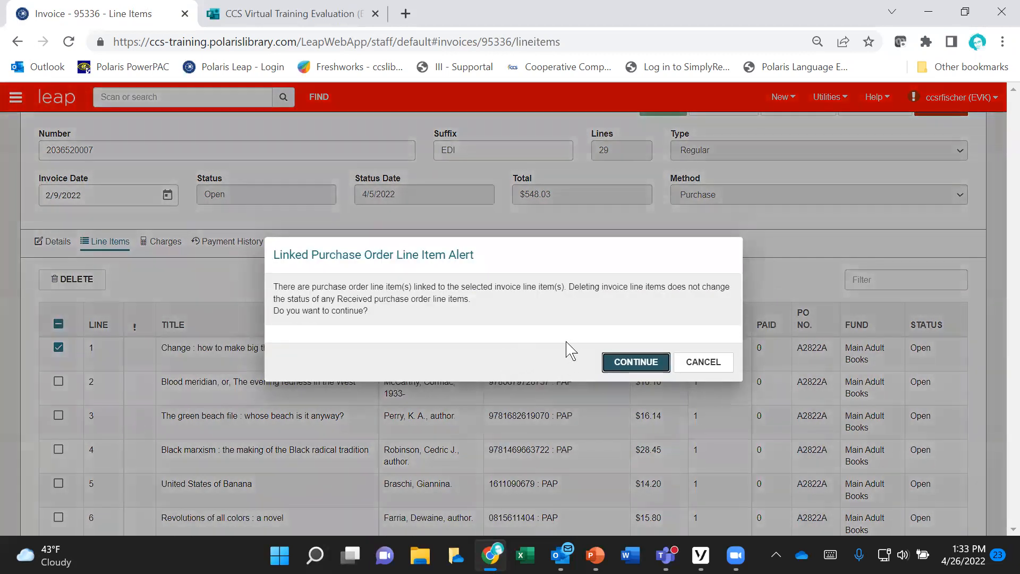
{"action": "left_click", "coordinate": [691, 361]}
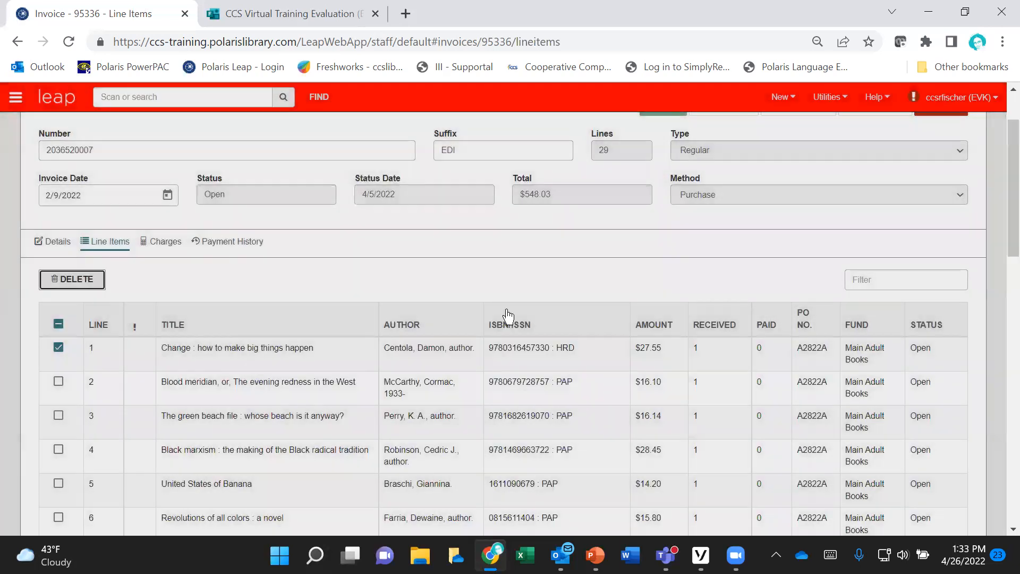
{"action": "left_click", "coordinate": [59, 348]}
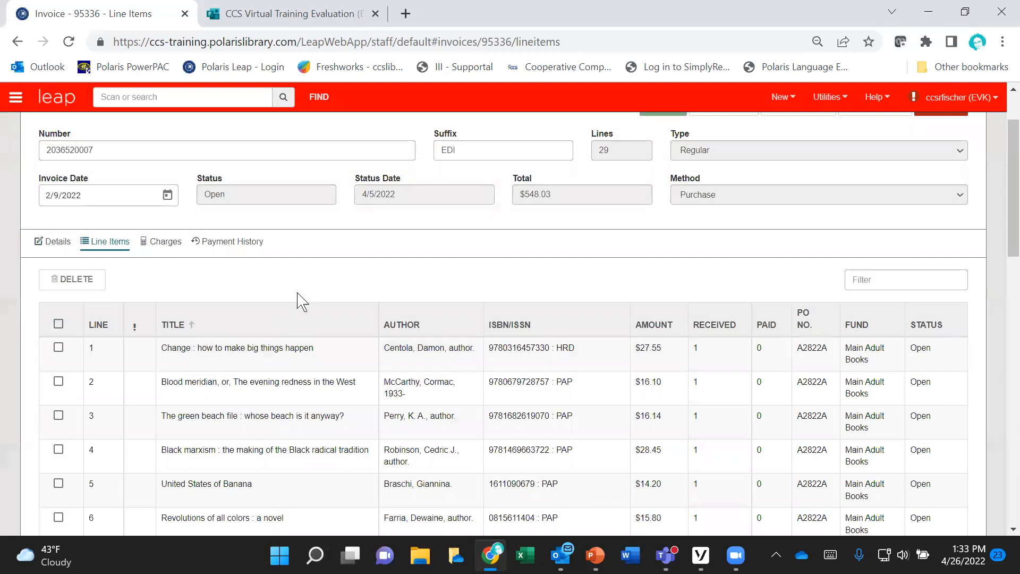
Step: Display the invoice's charges and review the line item subtotals, header charges, rates and totals
{"action": "scroll", "coordinate": [296, 296], "scroll_direction": "up", "scroll_amount": 2}
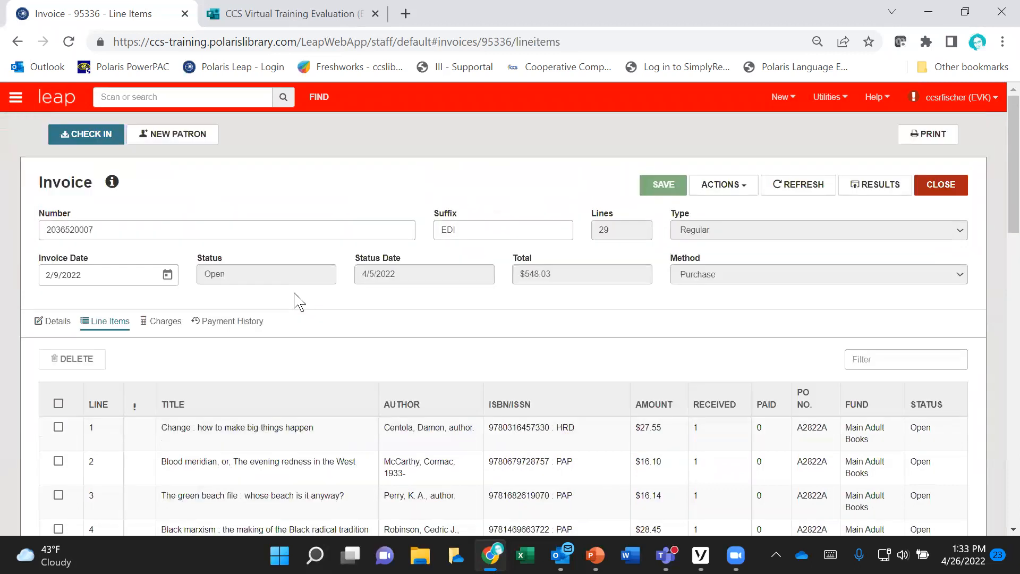
{"action": "left_click", "coordinate": [170, 330]}
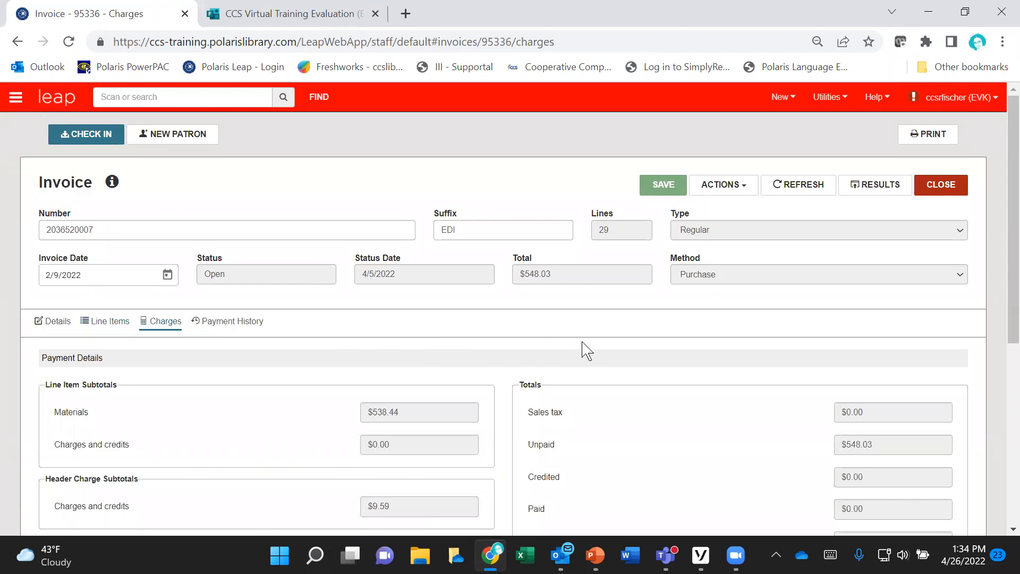
{"action": "scroll", "coordinate": [486, 332], "scroll_direction": "down", "scroll_amount": 2}
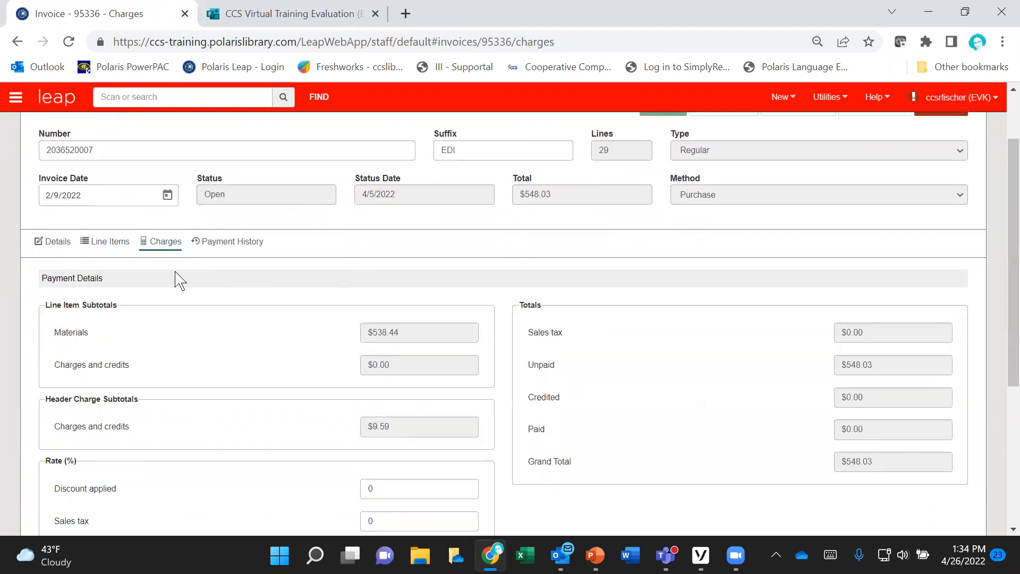
Step: Return to the invoice's line items and try selecting and deselecting the first line
{"action": "left_click", "coordinate": [125, 244]}
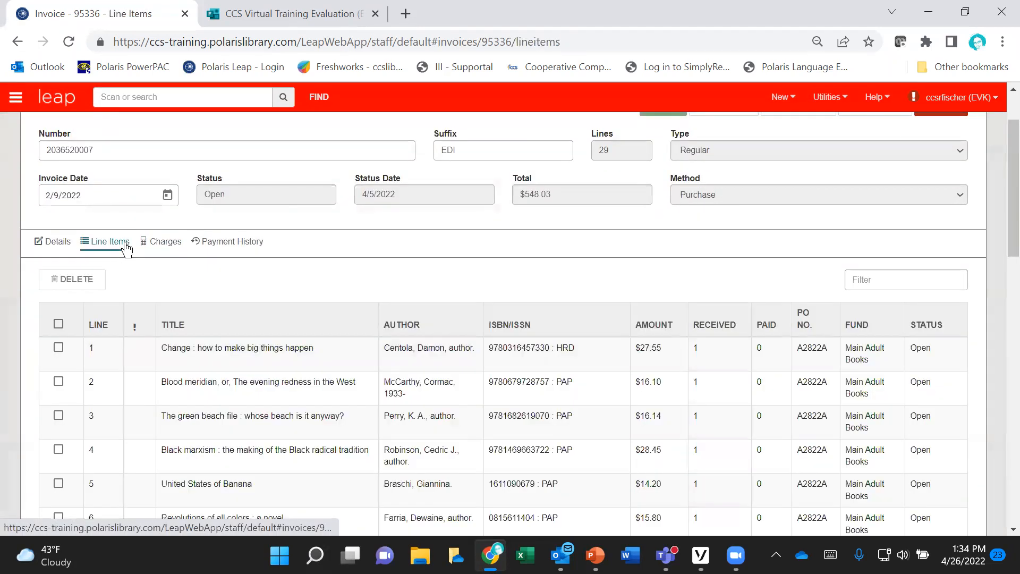
{"action": "left_click", "coordinate": [58, 349]}
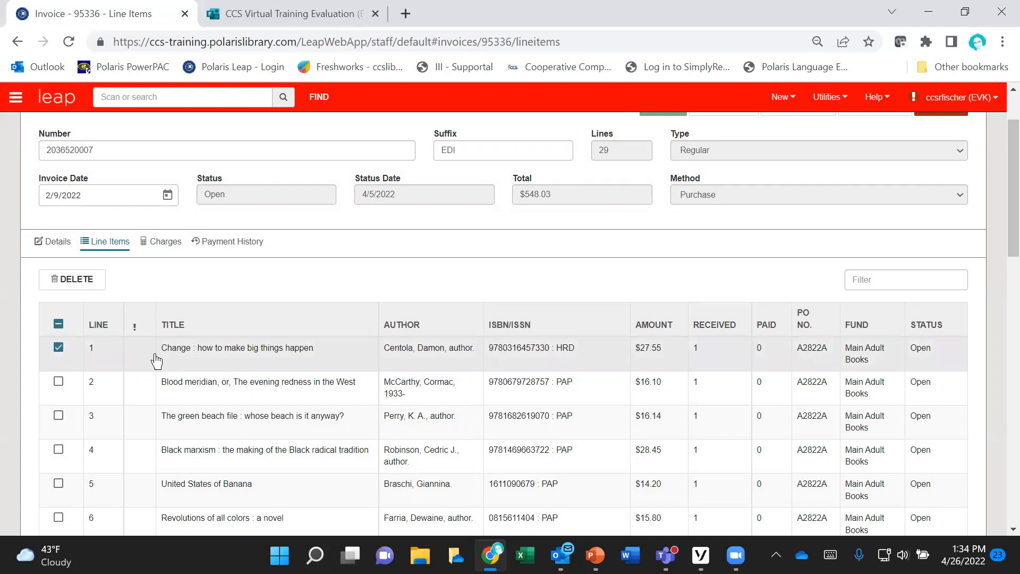
{"action": "left_click", "coordinate": [59, 348]}
{"action": "scroll", "coordinate": [212, 301], "scroll_direction": "up", "scroll_amount": 2}
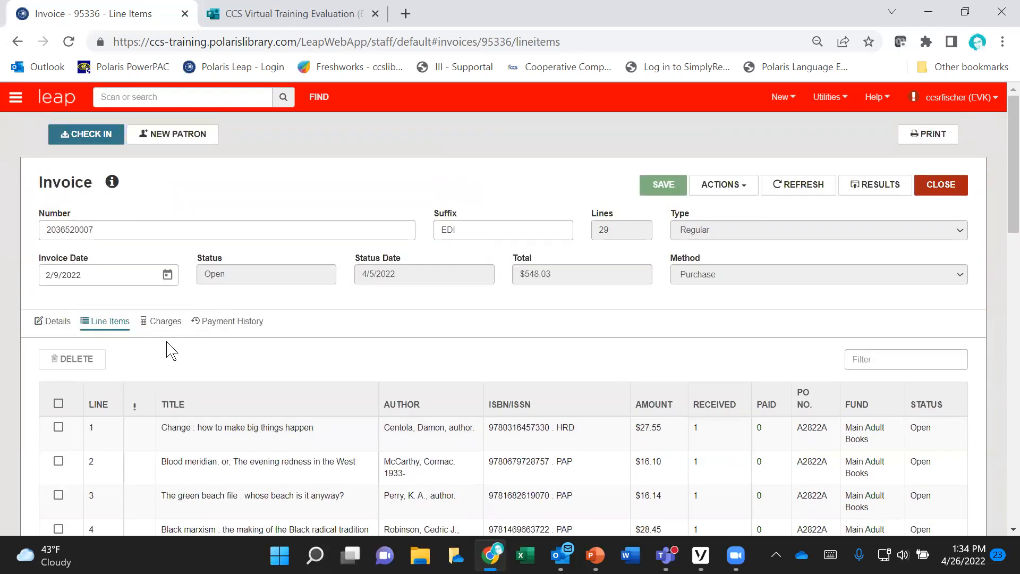
Step: Display the invoice's charges and review the cataloging services and shipping header charges with their funds
{"action": "left_click", "coordinate": [165, 322]}
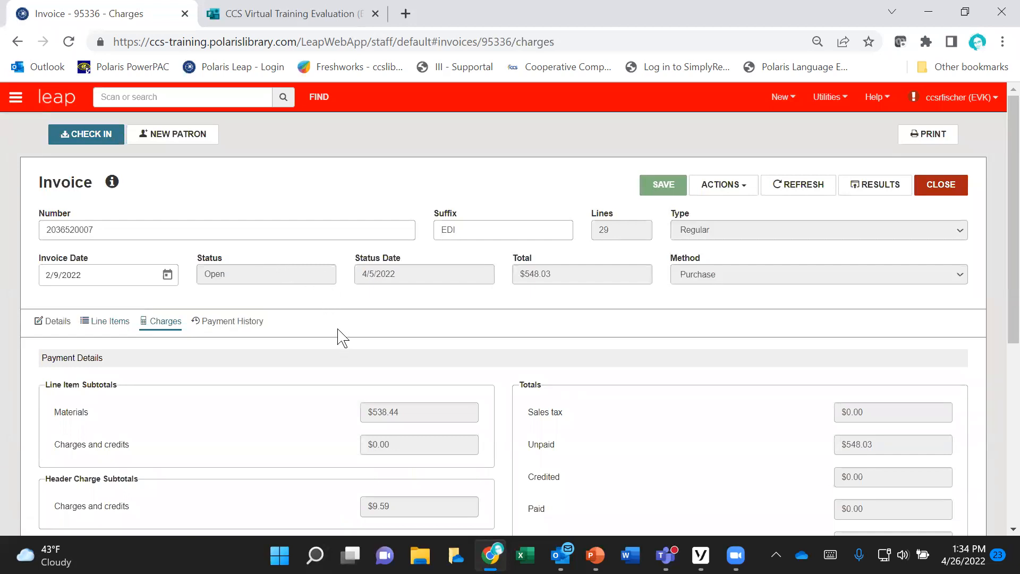
{"action": "scroll", "coordinate": [340, 337], "scroll_direction": "down", "scroll_amount": 3}
{"action": "scroll", "coordinate": [343, 338], "scroll_direction": "down", "scroll_amount": 2}
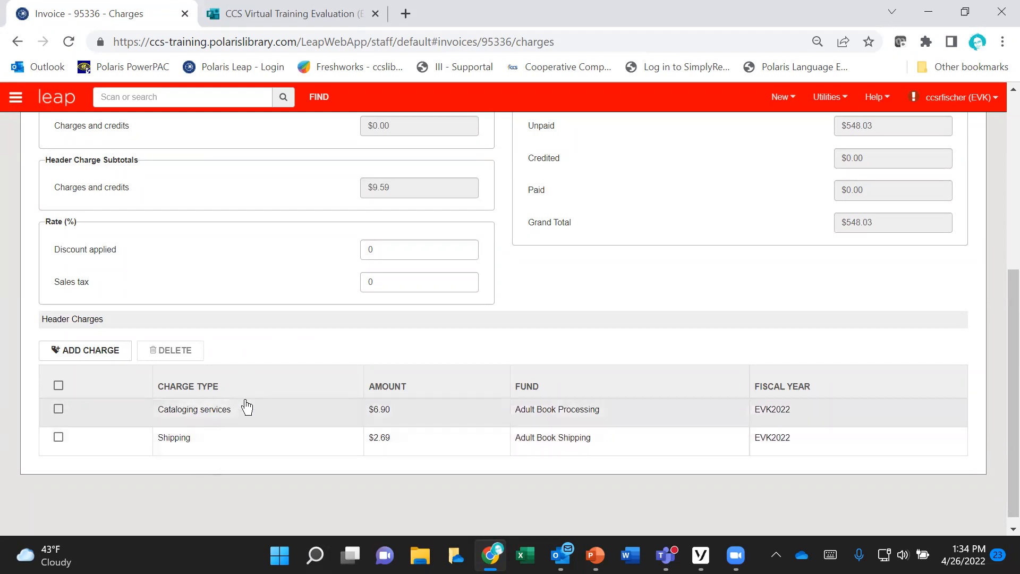
Step: Display the invoice's payment history and review the payment dates, amounts, voucher details, statuses and notes
{"action": "scroll", "coordinate": [246, 405], "scroll_direction": "up", "scroll_amount": 5}
{"action": "left_click", "coordinate": [228, 321]}
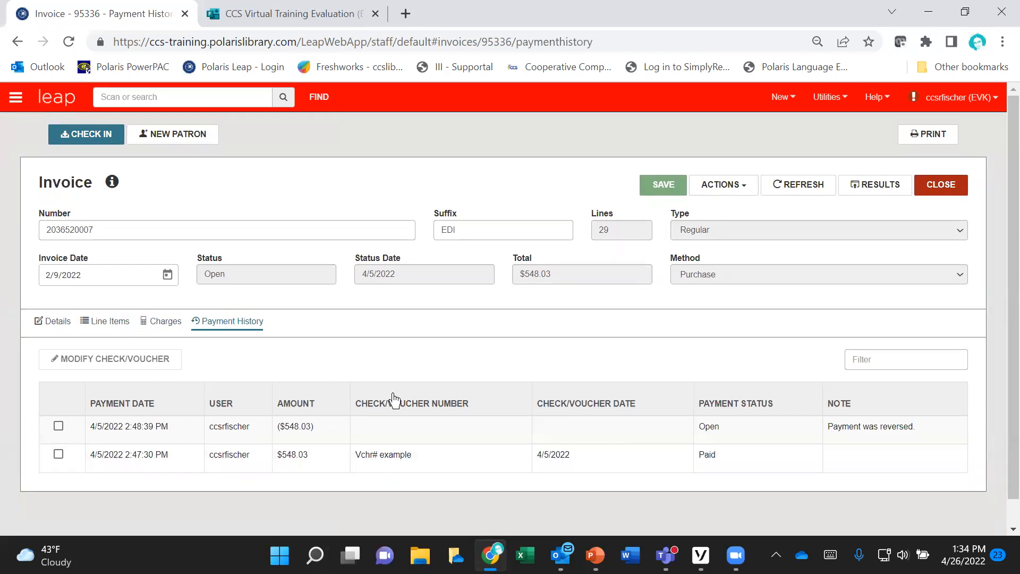
{"action": "scroll", "coordinate": [283, 448], "scroll_direction": "down", "scroll_amount": 1}
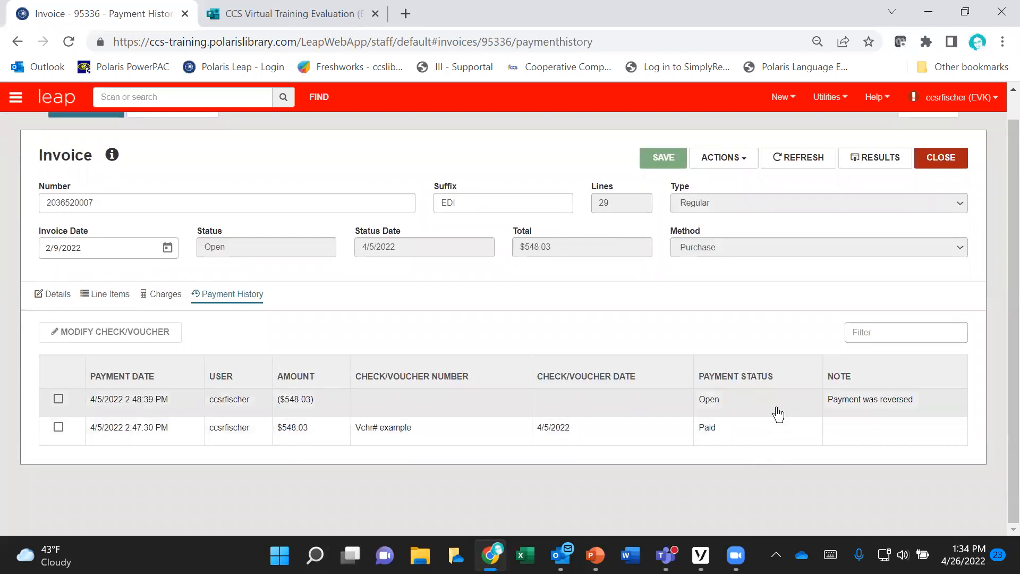
Step: Open the invoice line item for "Change : how to make big things happen" and review its segment
{"action": "left_click", "coordinate": [103, 299]}
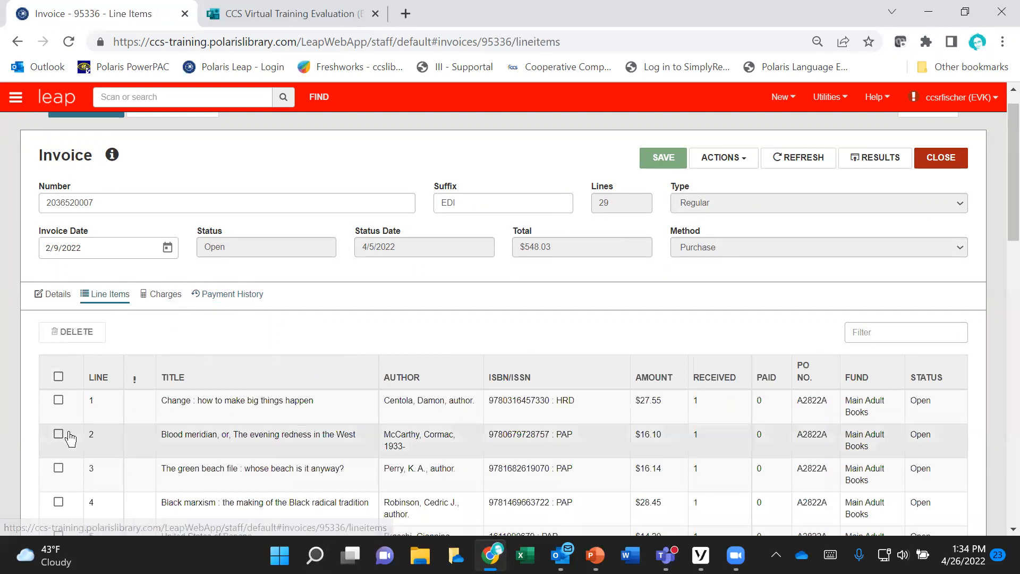
{"action": "scroll", "coordinate": [222, 363], "scroll_direction": "down", "scroll_amount": 1}
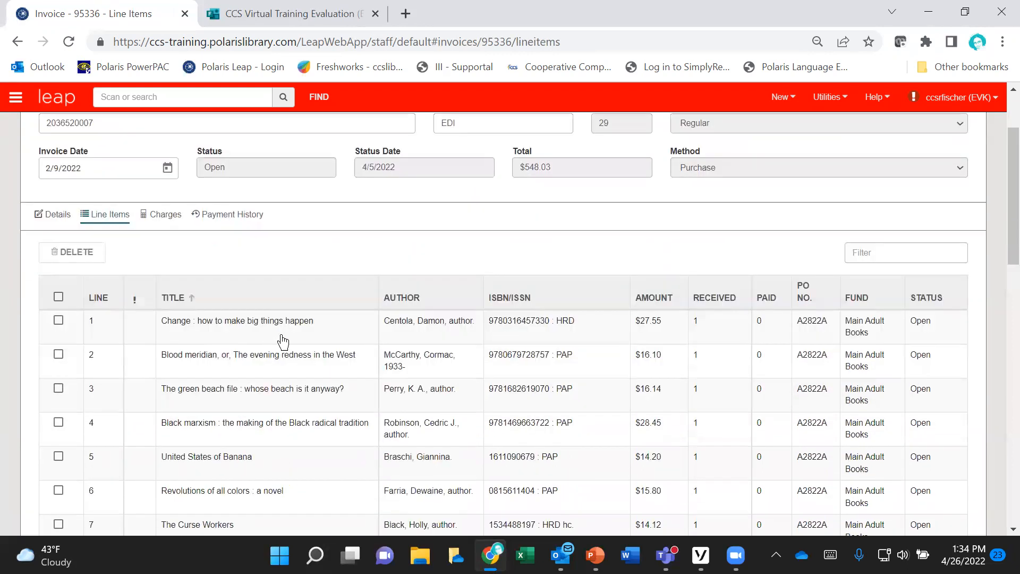
{"action": "left_click", "coordinate": [349, 334]}
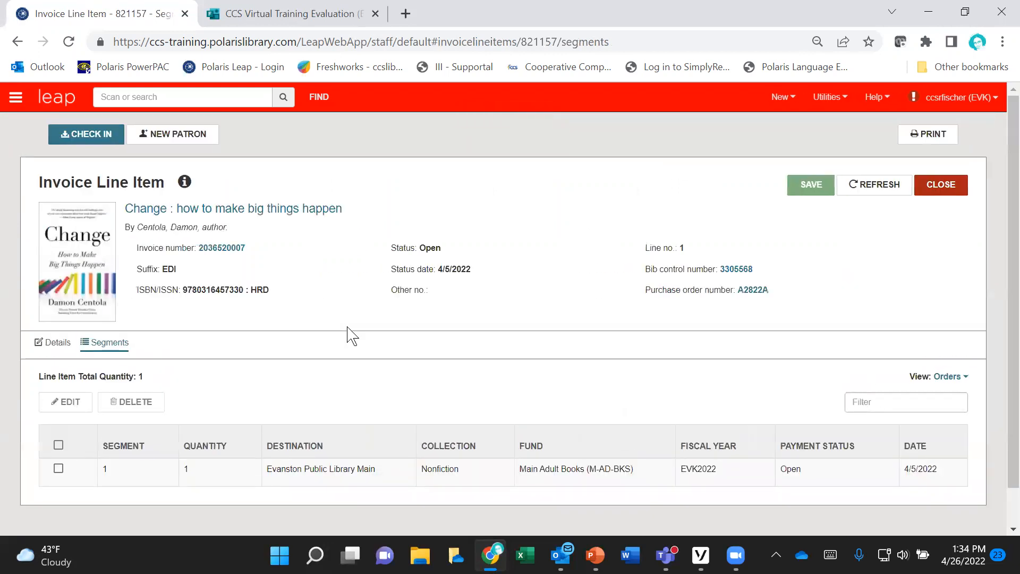
{"action": "scroll", "coordinate": [349, 334], "scroll_direction": "down", "scroll_amount": 1}
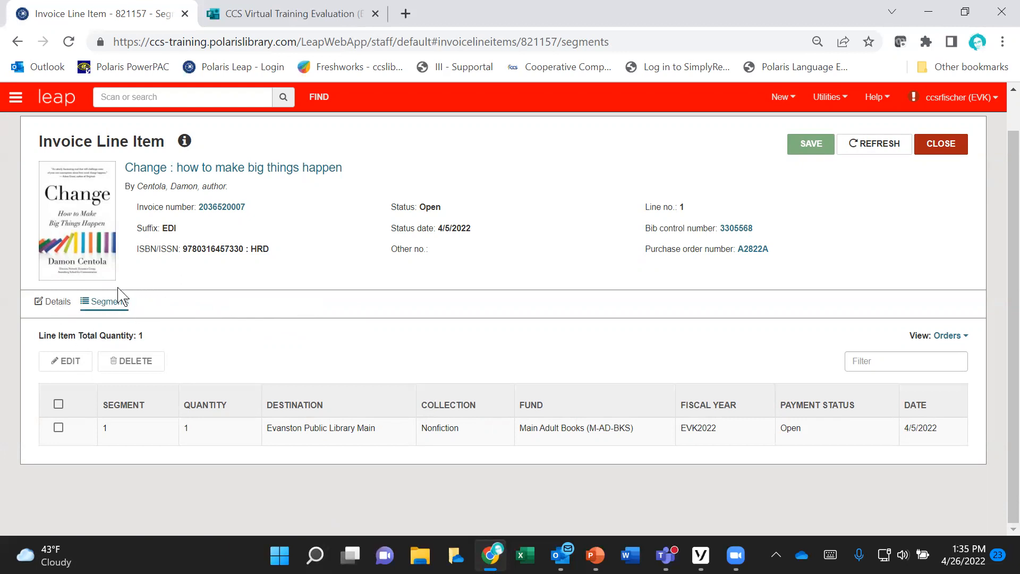
Step: Examine the line item's title details, unit price, discount rate and discount price
{"action": "left_click", "coordinate": [51, 303]}
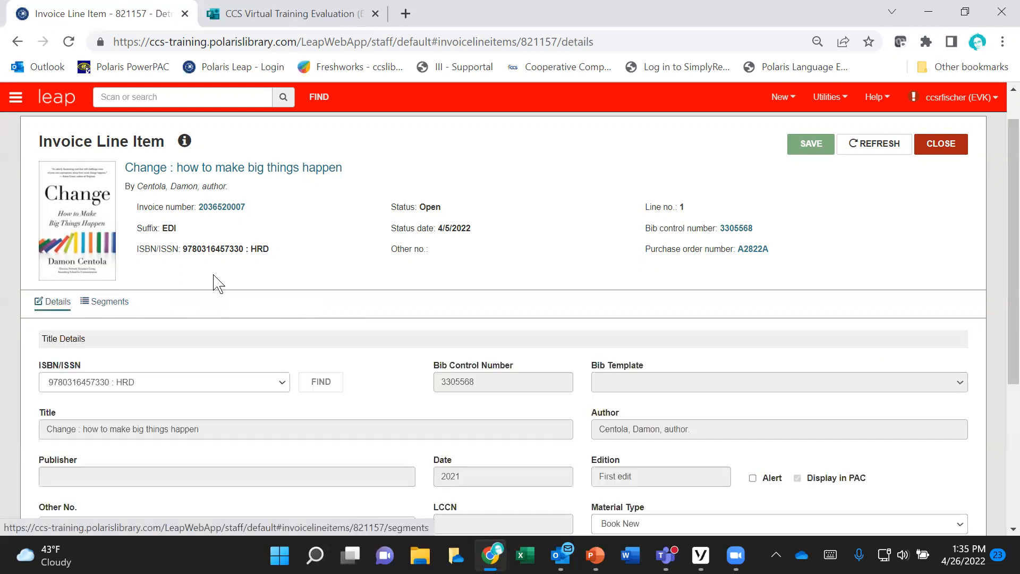
{"action": "scroll", "coordinate": [374, 277], "scroll_direction": "down", "scroll_amount": 1}
{"action": "scroll", "coordinate": [373, 278], "scroll_direction": "down", "scroll_amount": 2}
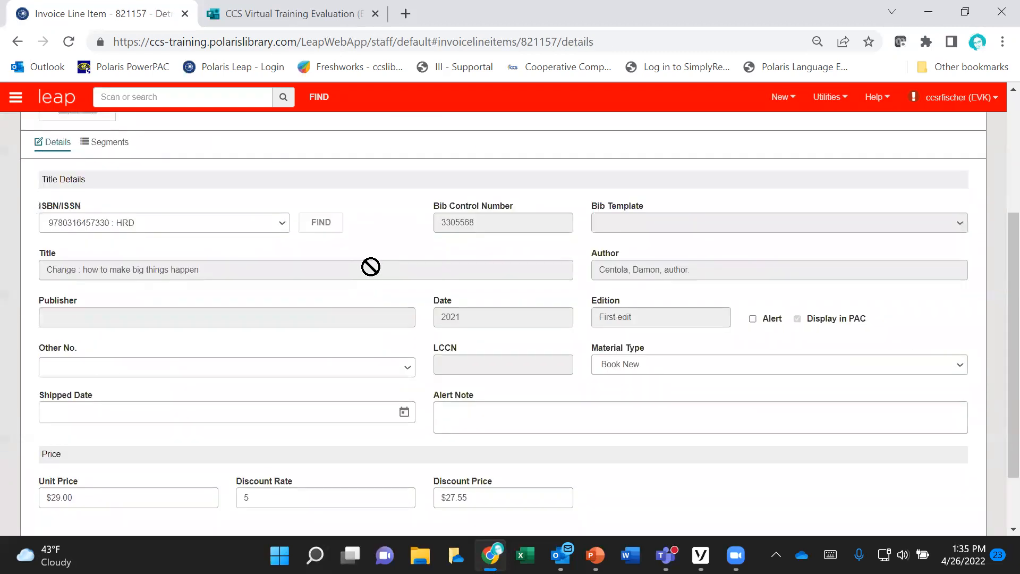
{"action": "scroll", "coordinate": [371, 266], "scroll_direction": "down", "scroll_amount": 1}
{"action": "scroll", "coordinate": [371, 263], "scroll_direction": "down", "scroll_amount": 1}
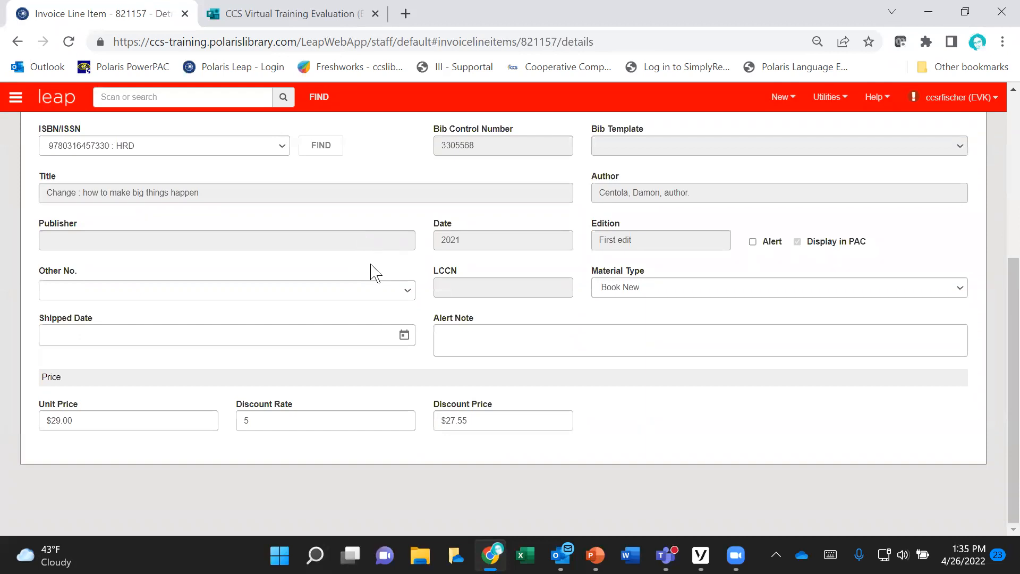
{"action": "scroll", "coordinate": [373, 272], "scroll_direction": "up", "scroll_amount": 3}
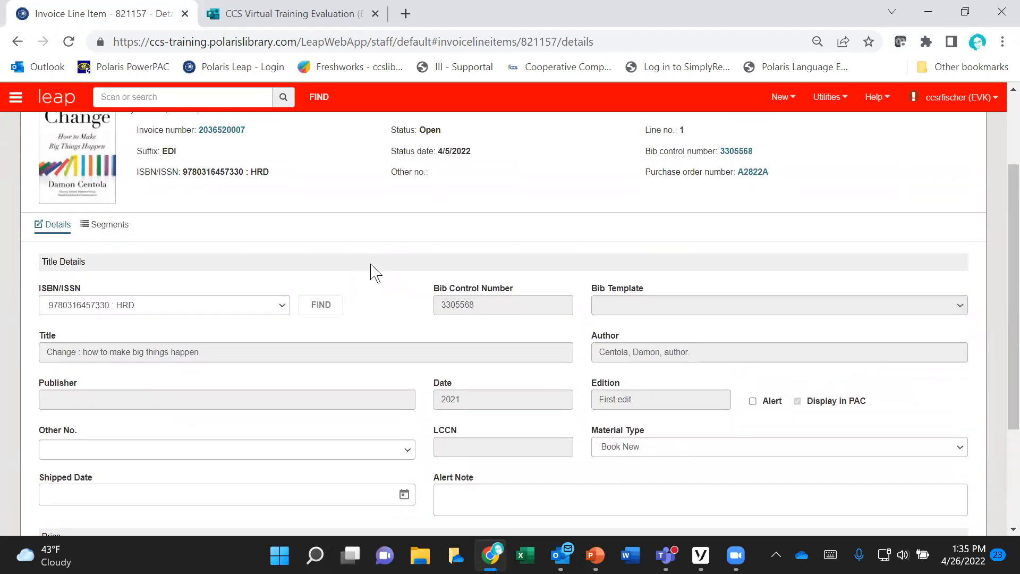
{"action": "scroll", "coordinate": [375, 274], "scroll_direction": "up", "scroll_amount": 2}
{"action": "scroll", "coordinate": [375, 274], "scroll_direction": "down", "scroll_amount": 5}
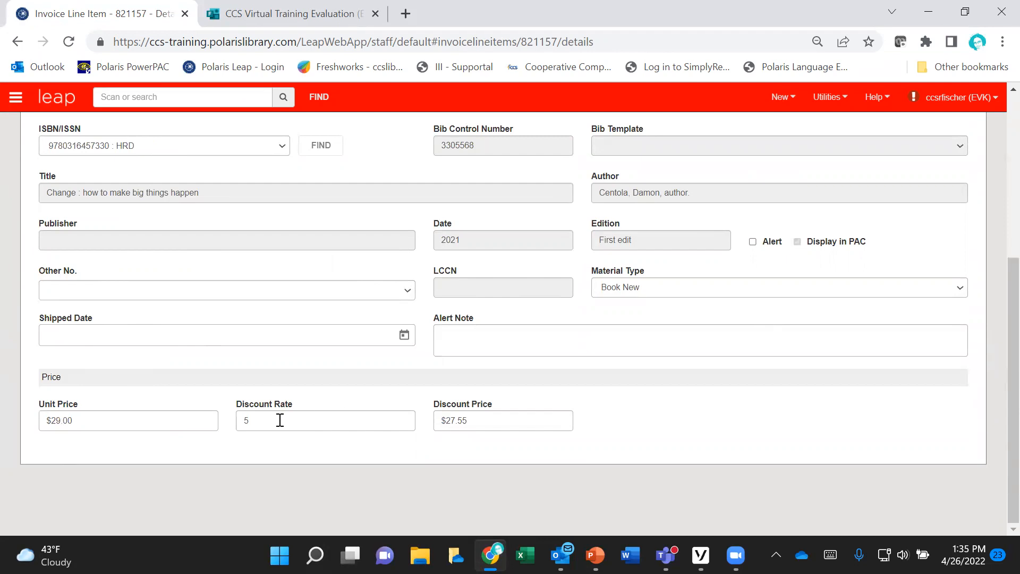
{"action": "scroll", "coordinate": [414, 391], "scroll_direction": "up", "scroll_amount": 1}
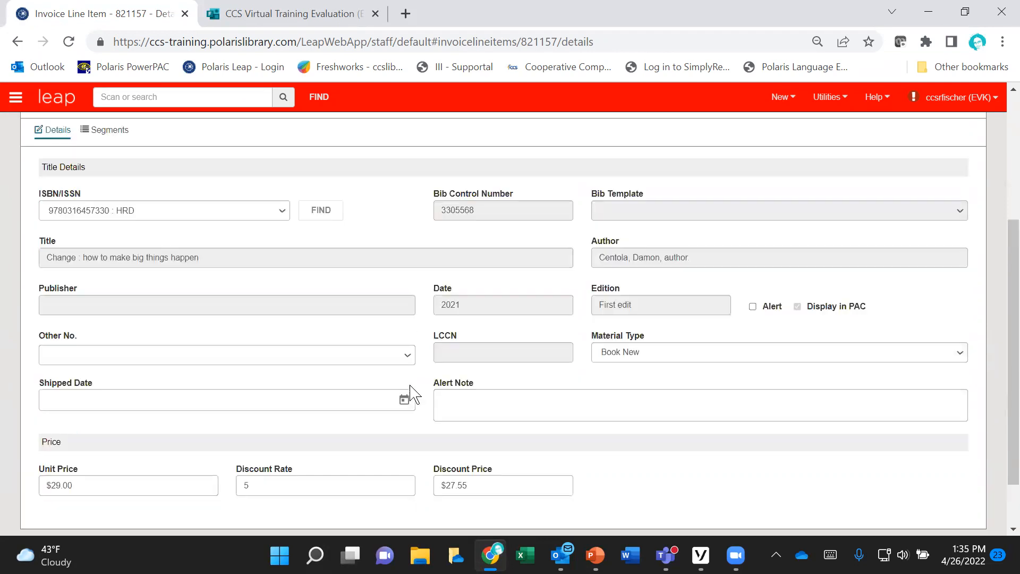
{"action": "scroll", "coordinate": [411, 393], "scroll_direction": "up", "scroll_amount": 1}
{"action": "scroll", "coordinate": [415, 392], "scroll_direction": "up", "scroll_amount": 1}
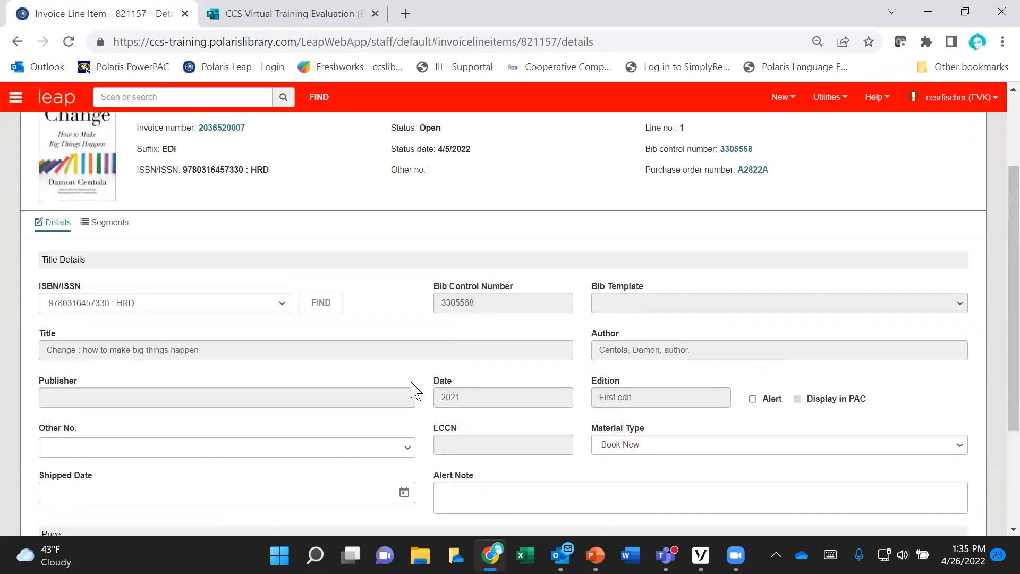
{"action": "scroll", "coordinate": [414, 391], "scroll_direction": "up", "scroll_amount": 2}
{"action": "scroll", "coordinate": [415, 391], "scroll_direction": "up", "scroll_amount": 1}
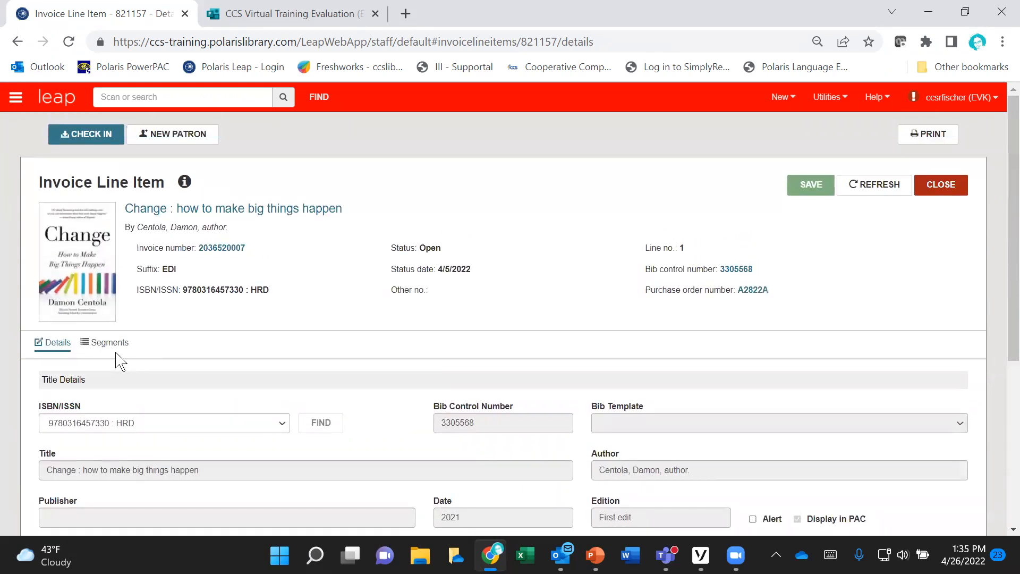
Step: Review the line item's segment again, along with the price fields in its details
{"action": "left_click", "coordinate": [110, 343]}
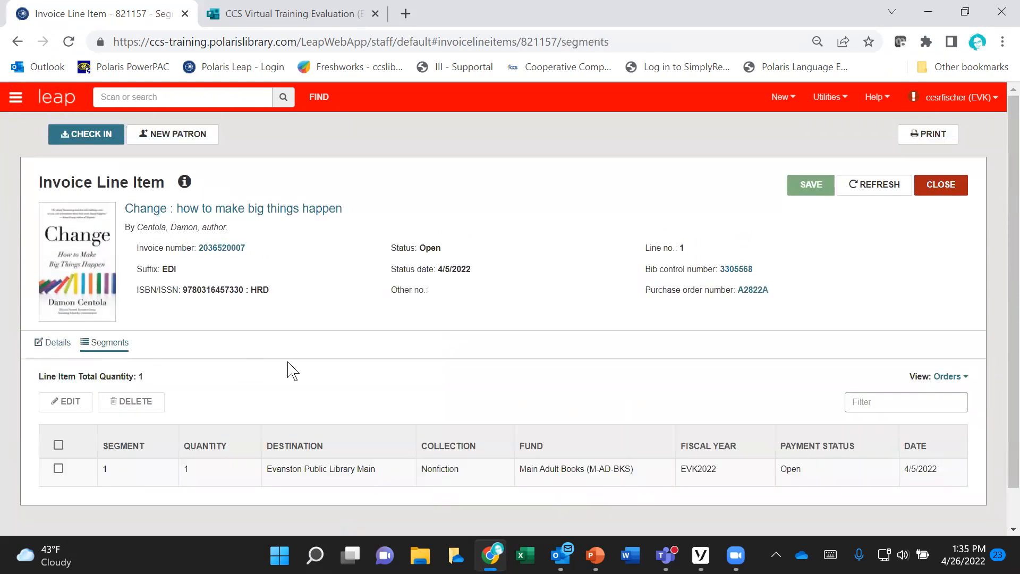
{"action": "scroll", "coordinate": [322, 360], "scroll_direction": "down", "scroll_amount": 1}
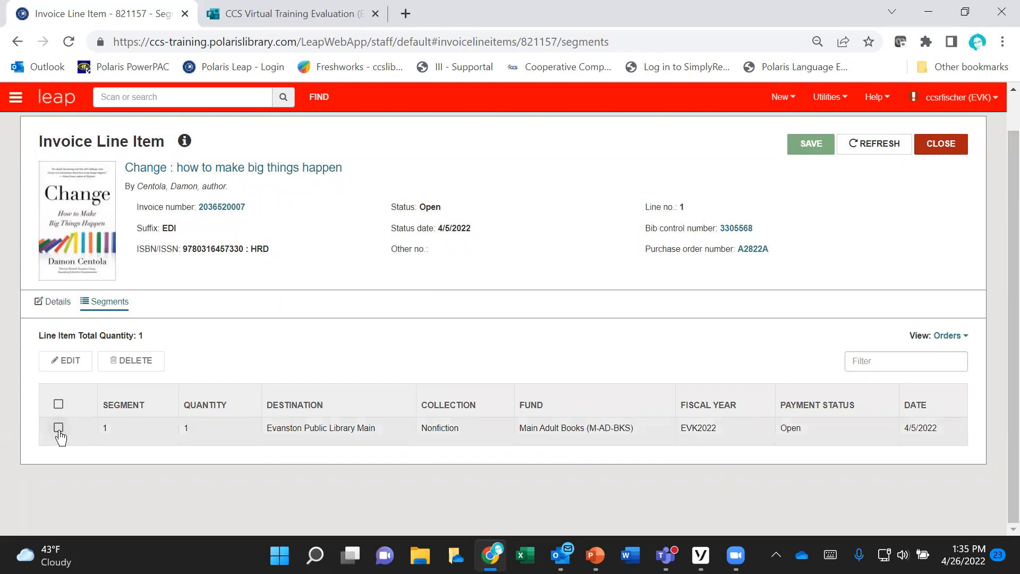
{"action": "left_click", "coordinate": [58, 302]}
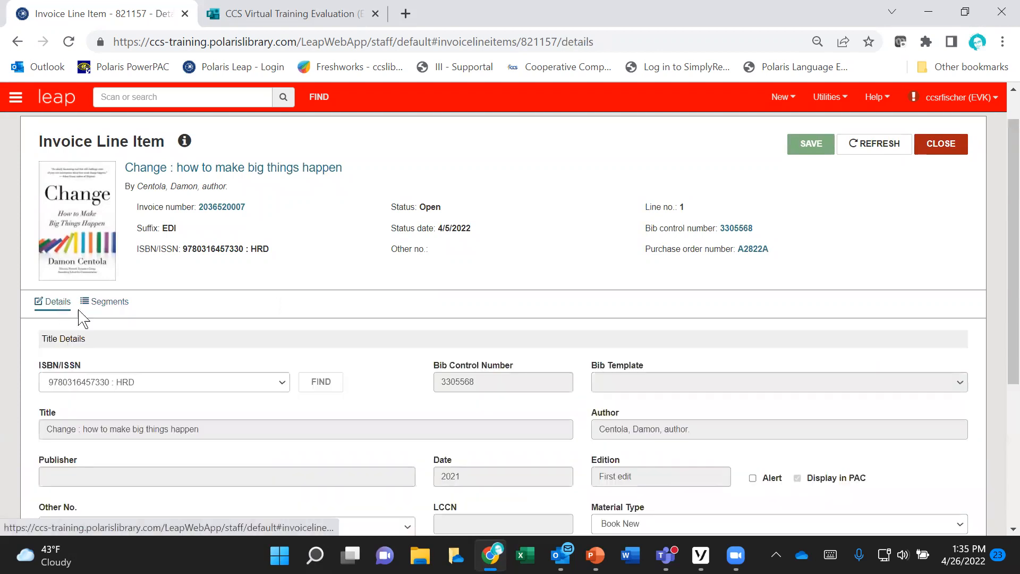
{"action": "scroll", "coordinate": [396, 343], "scroll_direction": "down", "scroll_amount": 2}
{"action": "scroll", "coordinate": [397, 343], "scroll_direction": "down", "scroll_amount": 3}
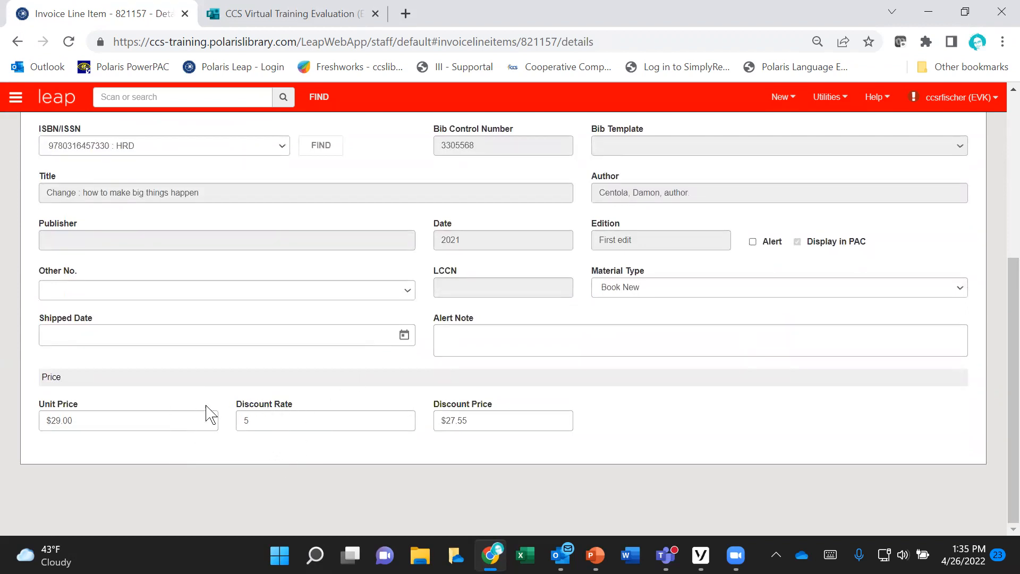
{"action": "scroll", "coordinate": [273, 466], "scroll_direction": "up", "scroll_amount": 5}
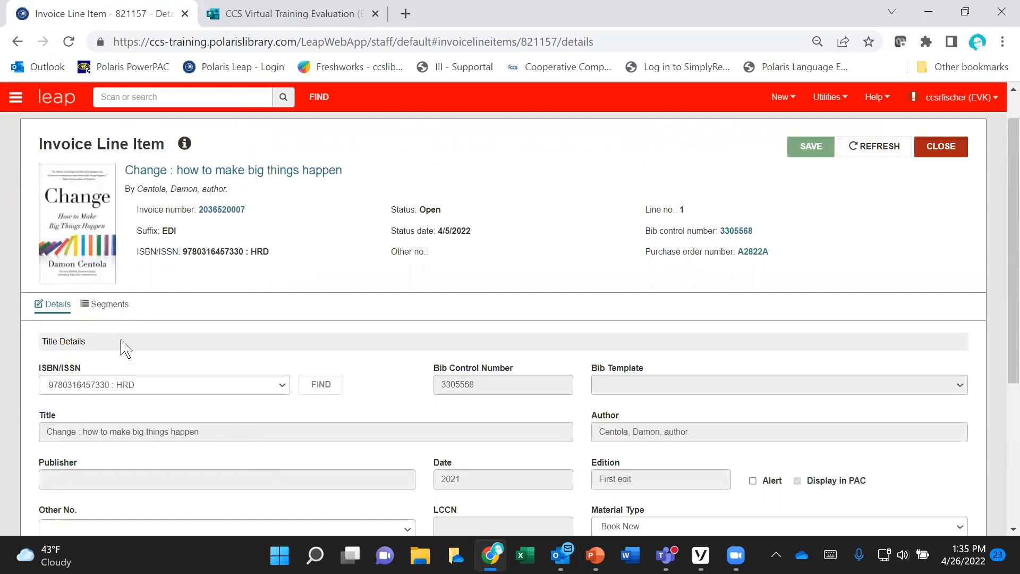
Step: Open segment 1 of the line item for editing, examine the available fund choices, and cancel without changes
{"action": "left_click", "coordinate": [110, 307]}
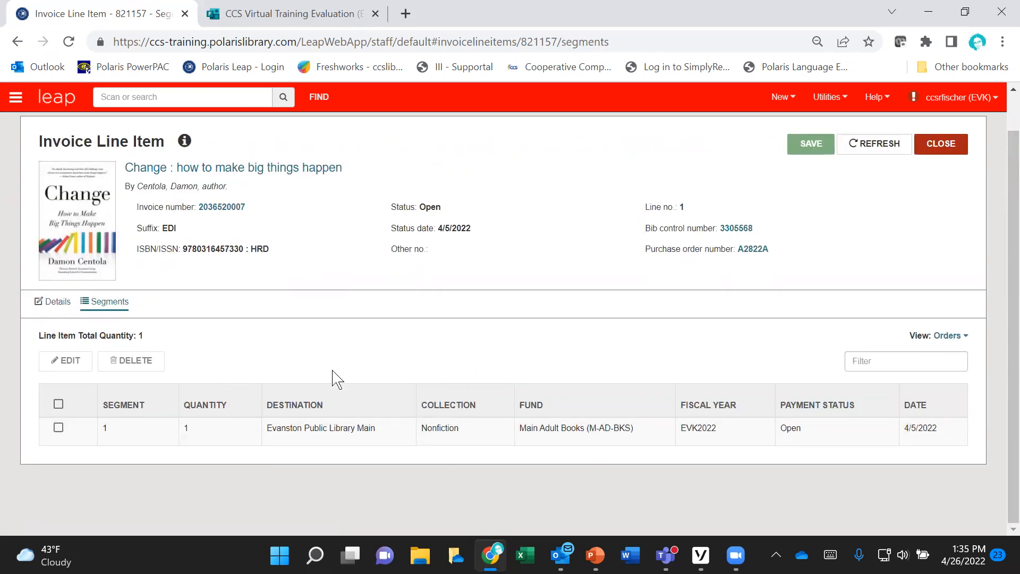
{"action": "scroll", "coordinate": [367, 361], "scroll_direction": "up", "scroll_amount": 1}
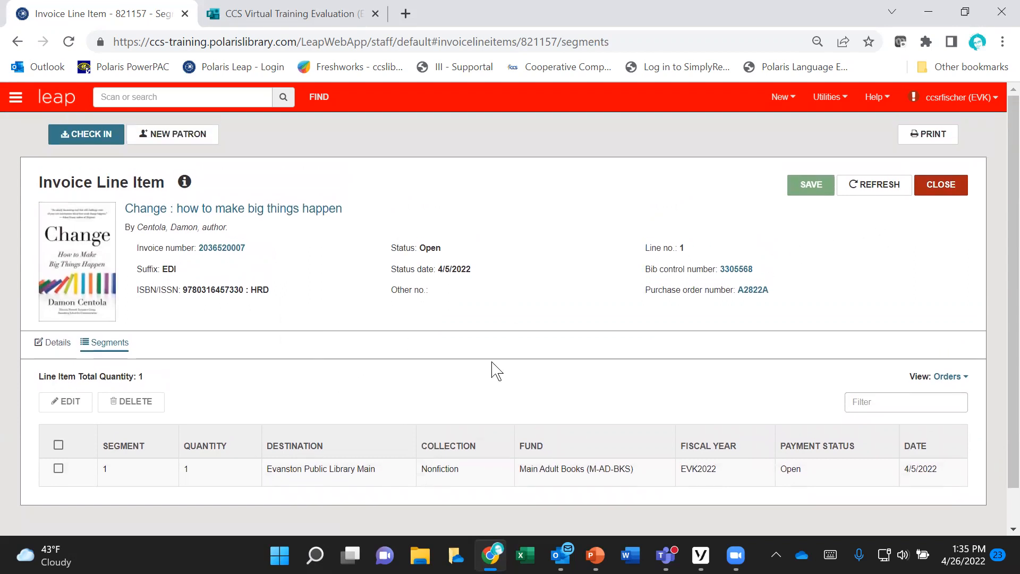
{"action": "left_click", "coordinate": [58, 446]}
{"action": "scroll", "coordinate": [102, 432], "scroll_direction": "down", "scroll_amount": 1}
{"action": "left_click", "coordinate": [68, 362]}
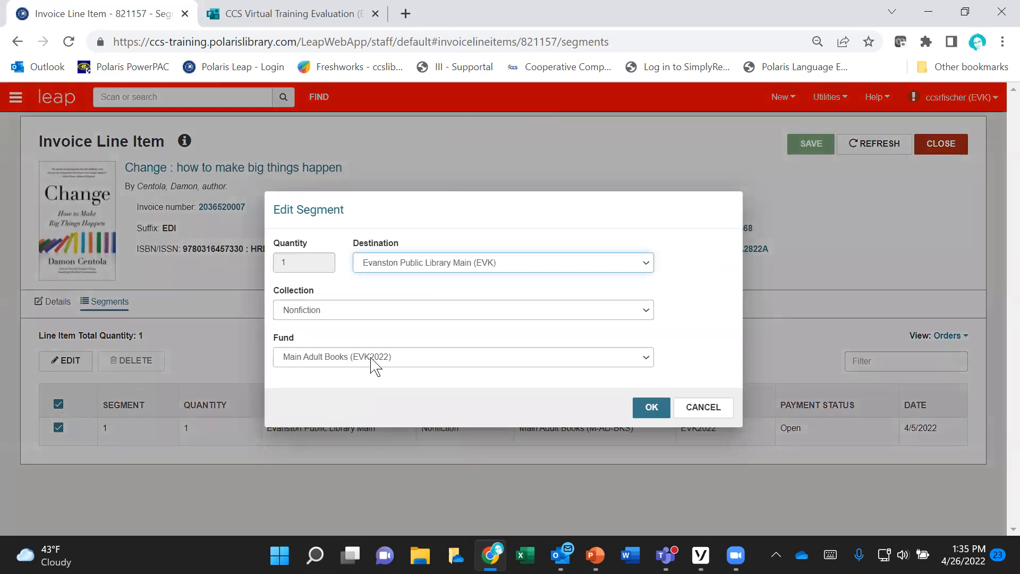
{"action": "left_click", "coordinate": [372, 358]}
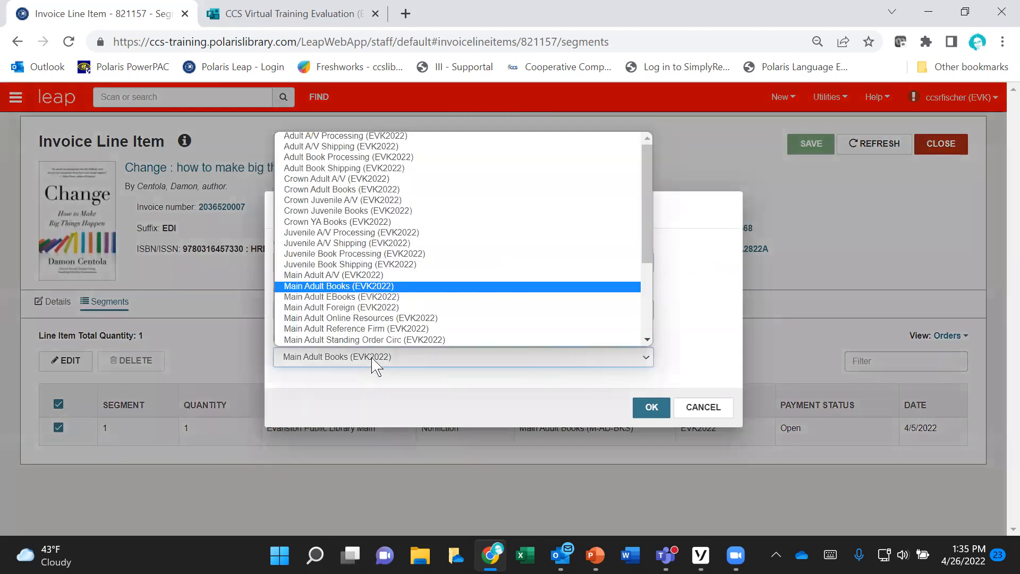
{"action": "left_click", "coordinate": [688, 409]}
{"action": "left_click", "coordinate": [689, 408]}
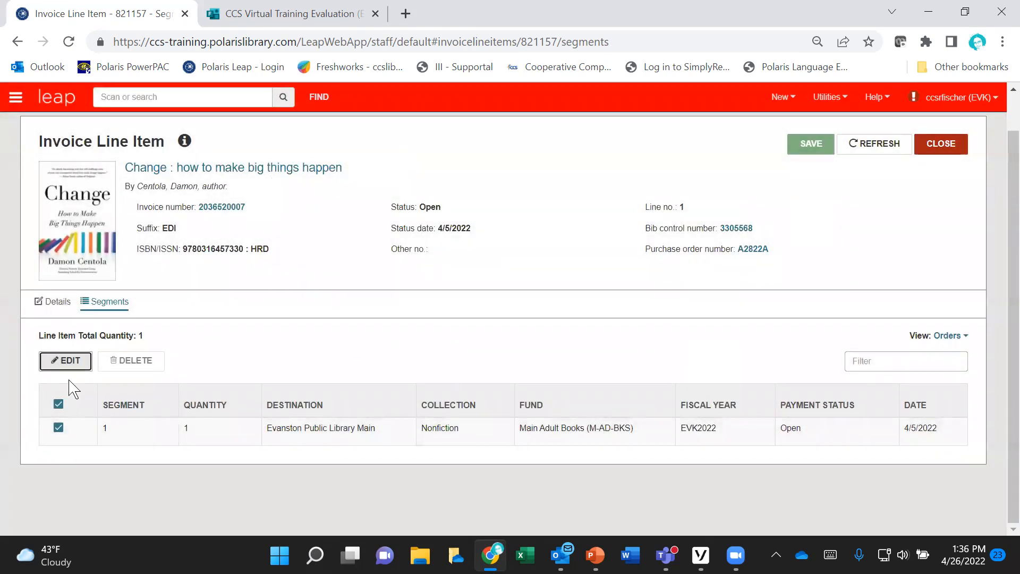
{"action": "left_click", "coordinate": [66, 360]}
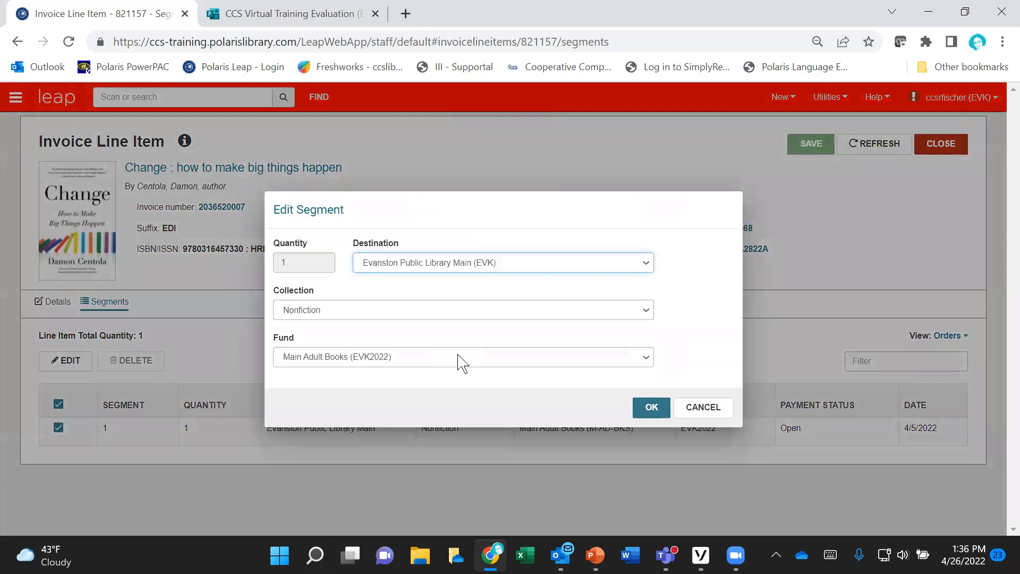
{"action": "left_click", "coordinate": [461, 363]}
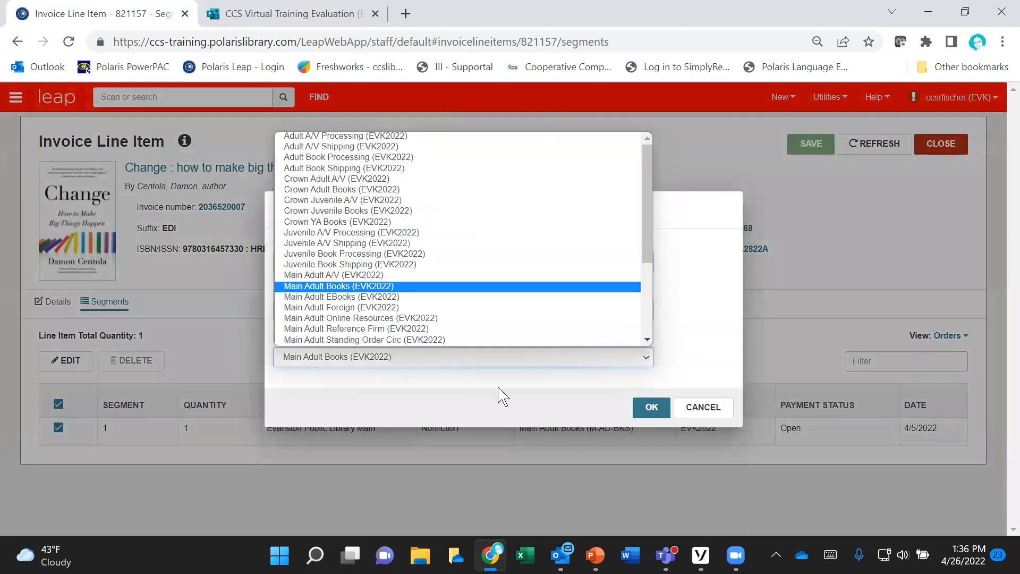
{"action": "left_click", "coordinate": [613, 412]}
{"action": "left_click", "coordinate": [702, 406]}
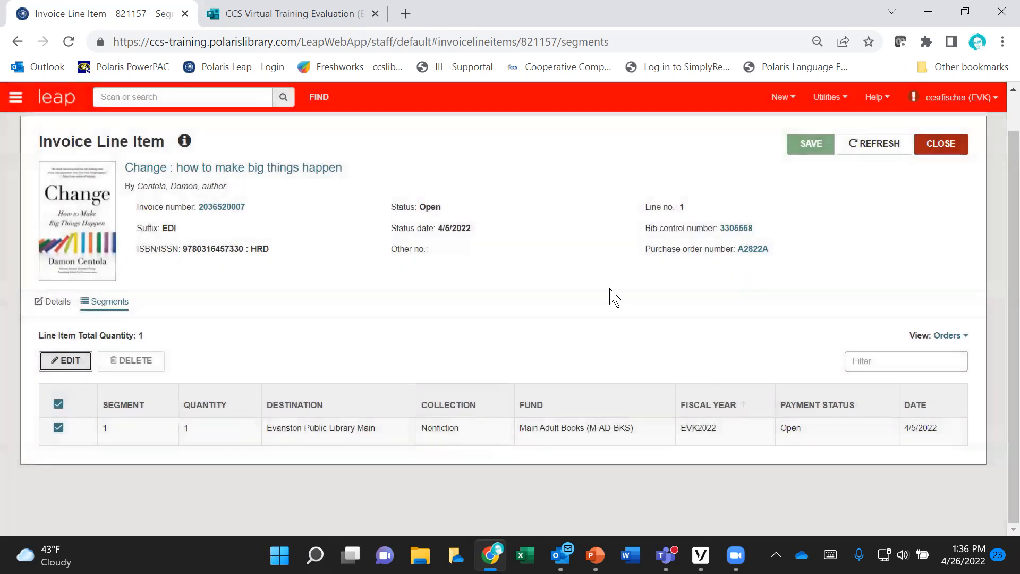
Step: Close the line item and start adding a header charge to the invoice
{"action": "scroll", "coordinate": [560, 327], "scroll_direction": "up", "scroll_amount": 1}
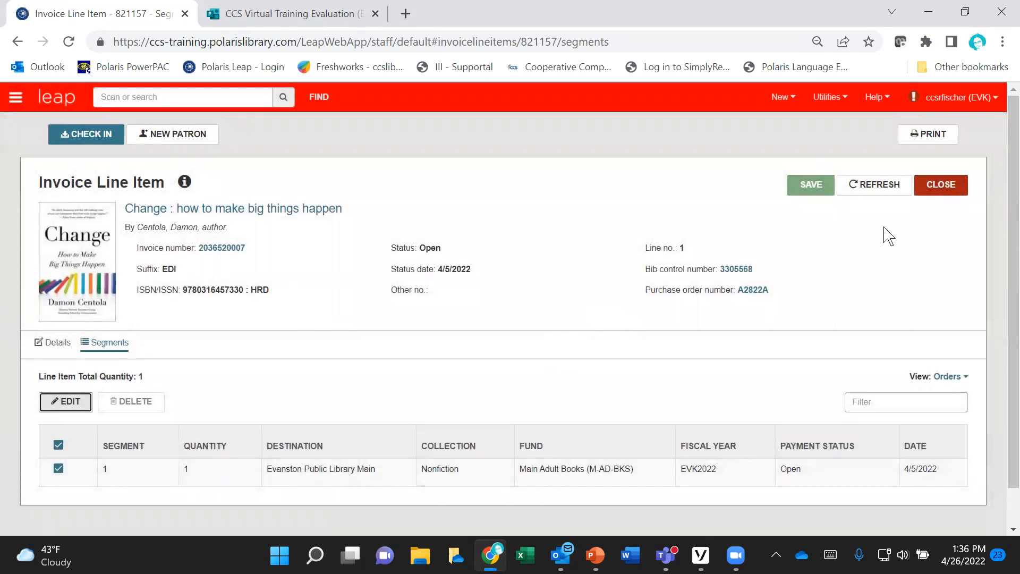
{"action": "left_click", "coordinate": [940, 186]}
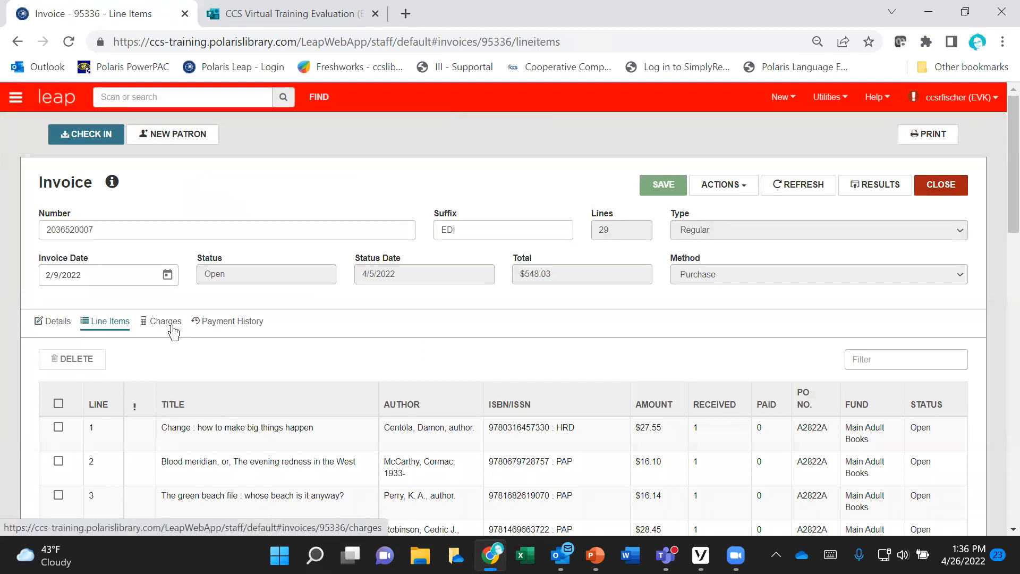
{"action": "left_click", "coordinate": [171, 329]}
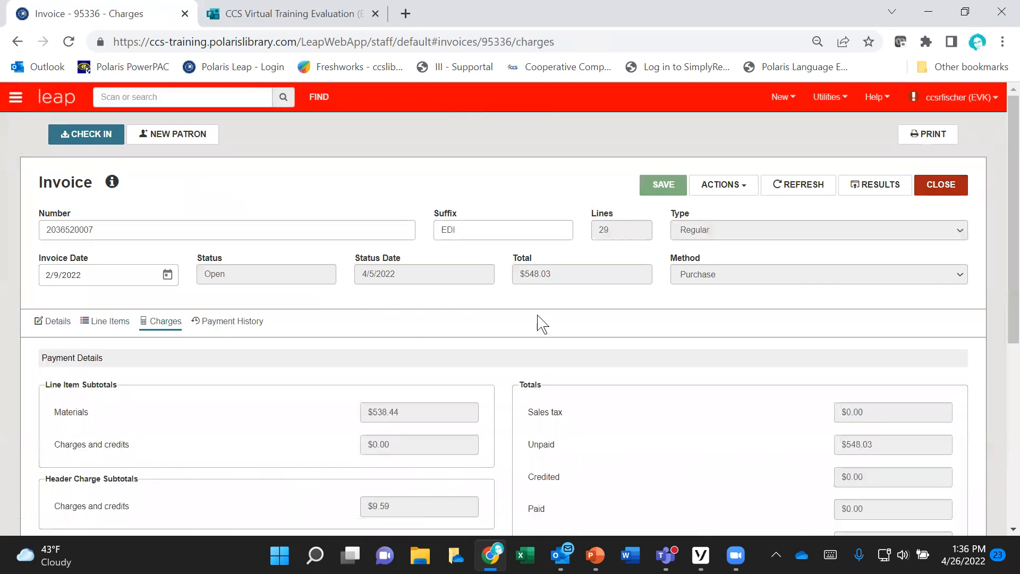
{"action": "scroll", "coordinate": [502, 296], "scroll_direction": "down", "scroll_amount": 6}
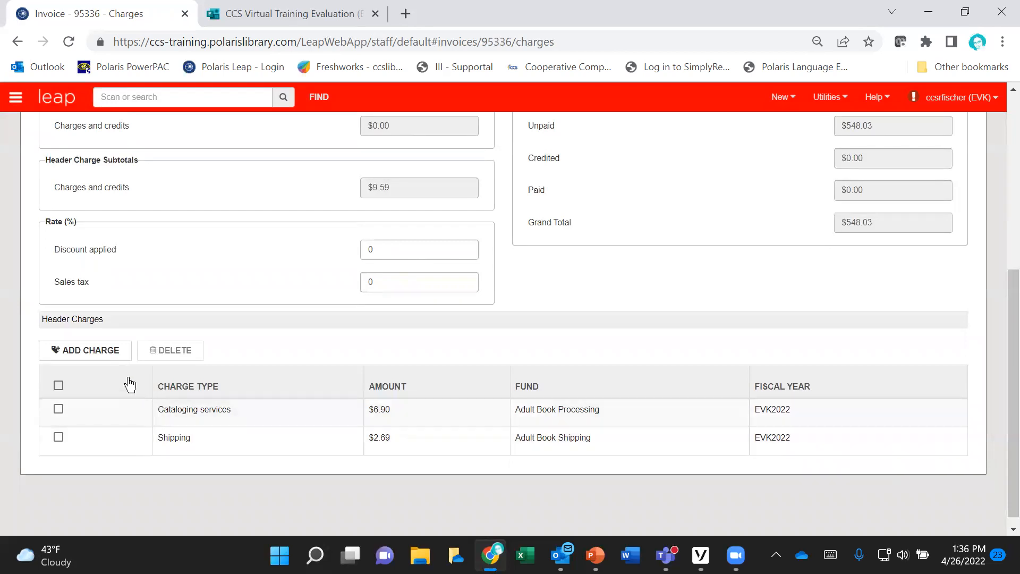
{"action": "left_click", "coordinate": [89, 352]}
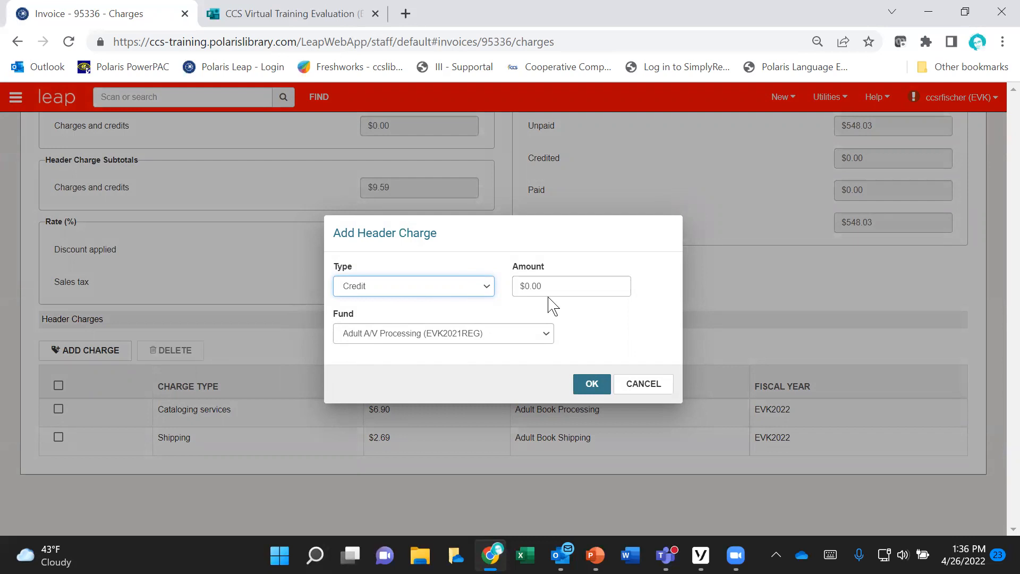
Step: Examine the type, amount and available fund choices for the new header charge, keeping the type as Credit
{"action": "left_click", "coordinate": [464, 292]}
{"action": "left_click", "coordinate": [438, 301]}
{"action": "left_click", "coordinate": [546, 286]}
{"action": "left_click_drag", "start_coordinate": [538, 286], "coordinate": [525, 286]}
{"action": "left_click", "coordinate": [545, 337]}
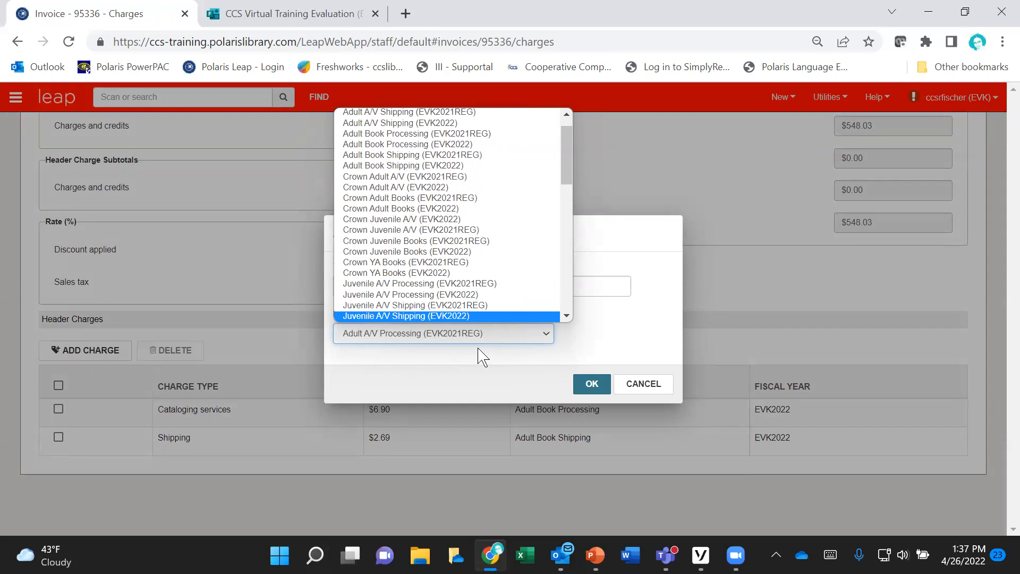
{"action": "left_click", "coordinate": [481, 366]}
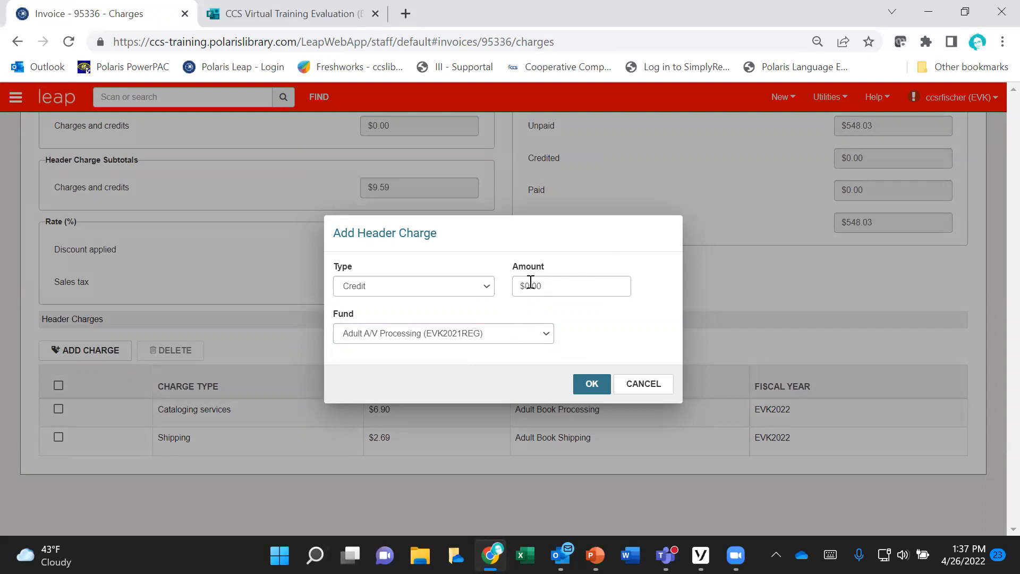
Step: Add a $5.00 Credit header charge to the invoice against the Adult Book Processing (EVK2022) fund
{"action": "left_click_drag", "start_coordinate": [527, 284], "coordinate": [514, 285]}
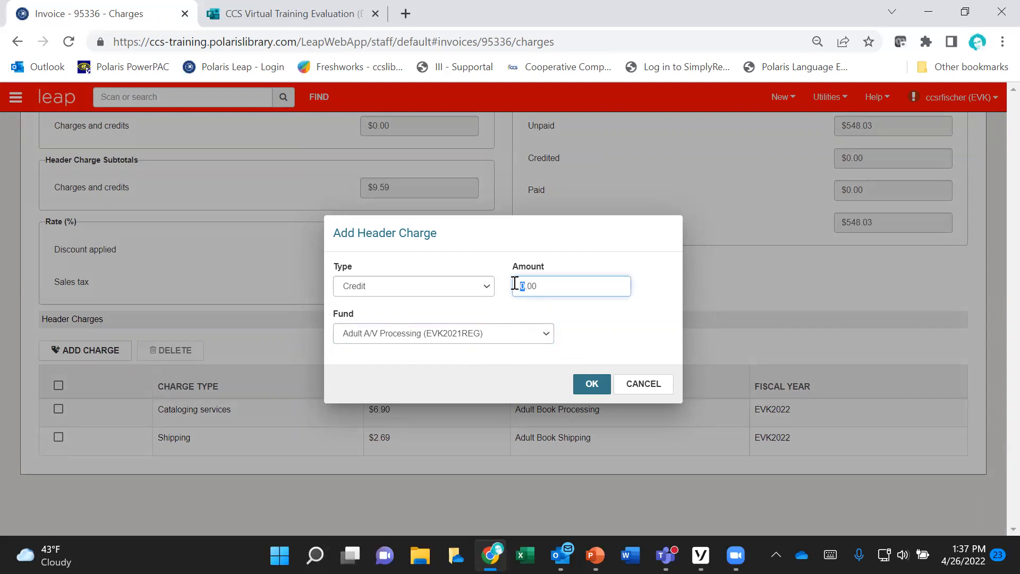
{"action": "type", "text": "5"}
{"action": "left_click", "coordinate": [531, 335]}
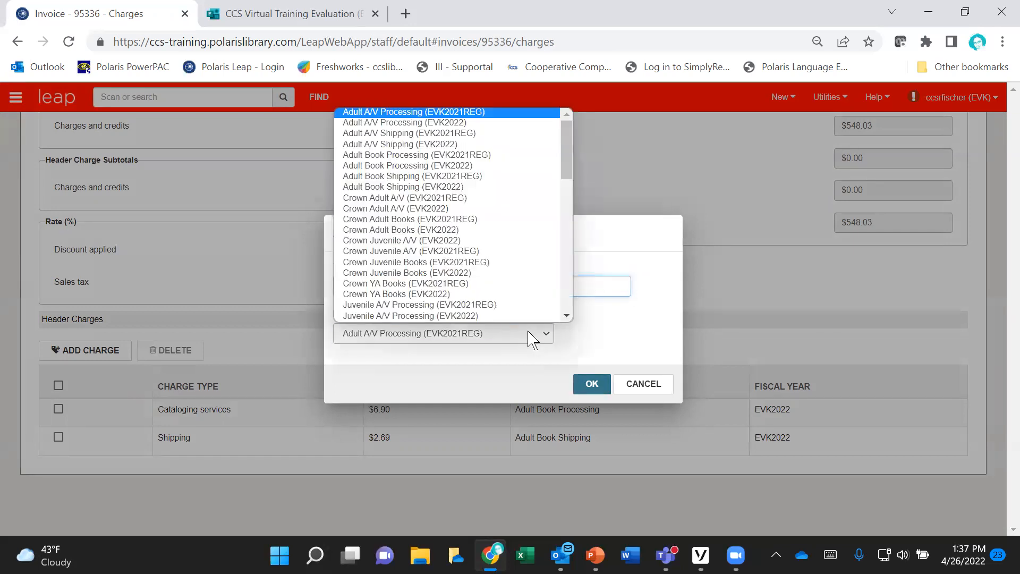
{"action": "scroll", "coordinate": [485, 230], "scroll_direction": "down", "scroll_amount": 1}
{"action": "scroll", "coordinate": [482, 223], "scroll_direction": "up", "scroll_amount": 1}
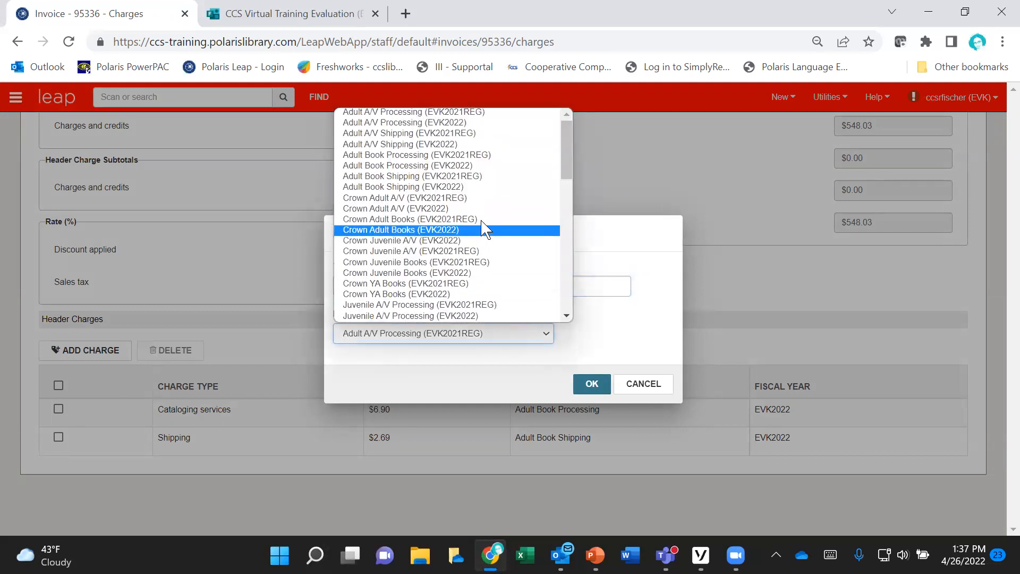
{"action": "left_click", "coordinate": [477, 165]}
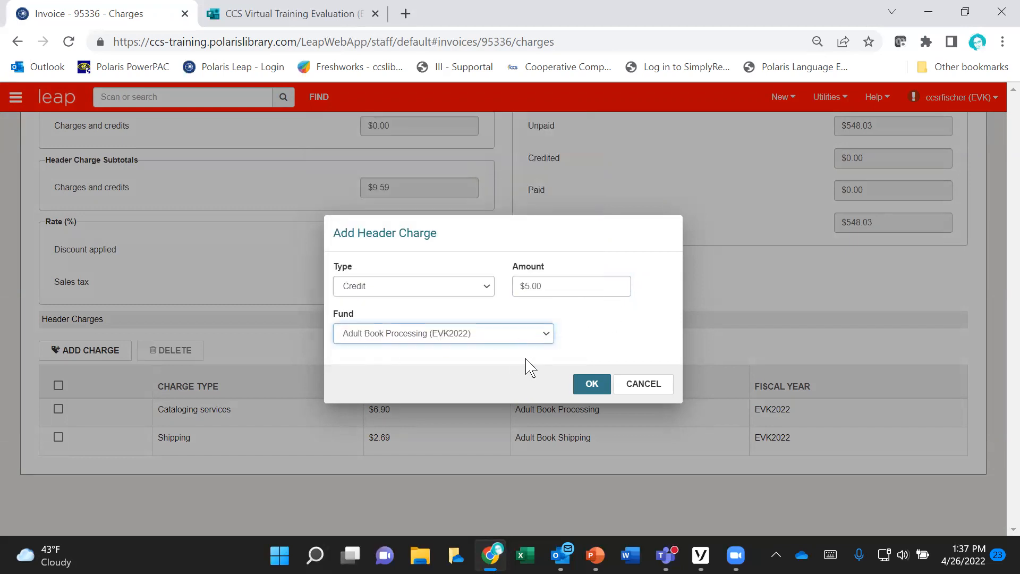
{"action": "left_click", "coordinate": [590, 384]}
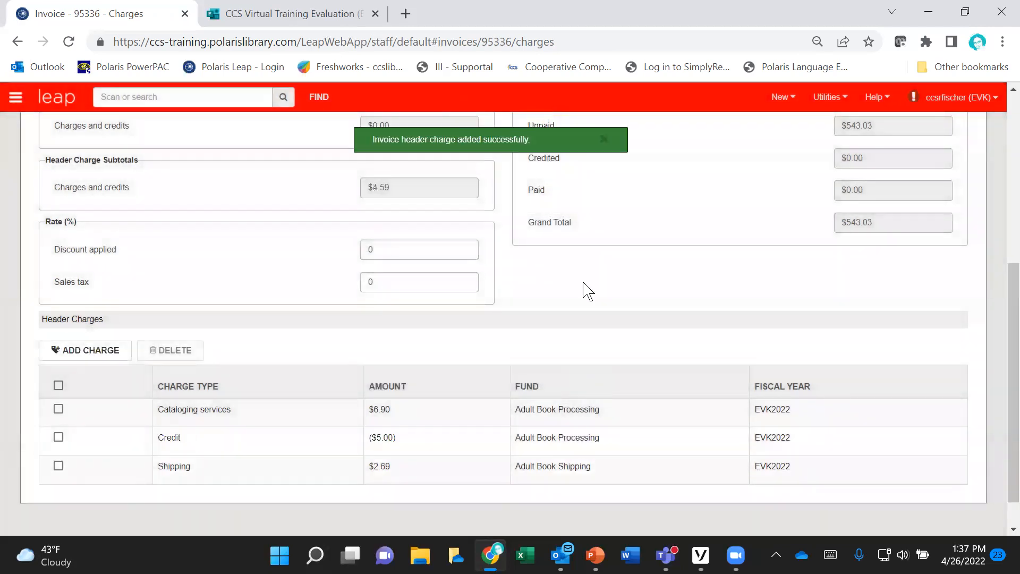
Step: Review the invoice totals and delete the Credit header charge from the invoice
{"action": "scroll", "coordinate": [640, 325], "scroll_direction": "down", "scroll_amount": 1}
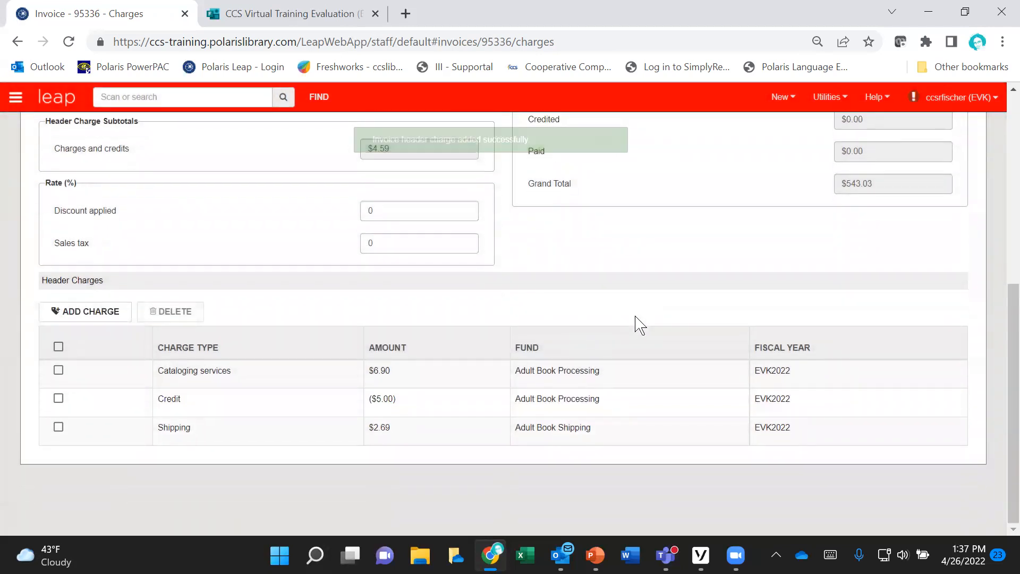
{"action": "scroll", "coordinate": [640, 325], "scroll_direction": "up", "scroll_amount": 7}
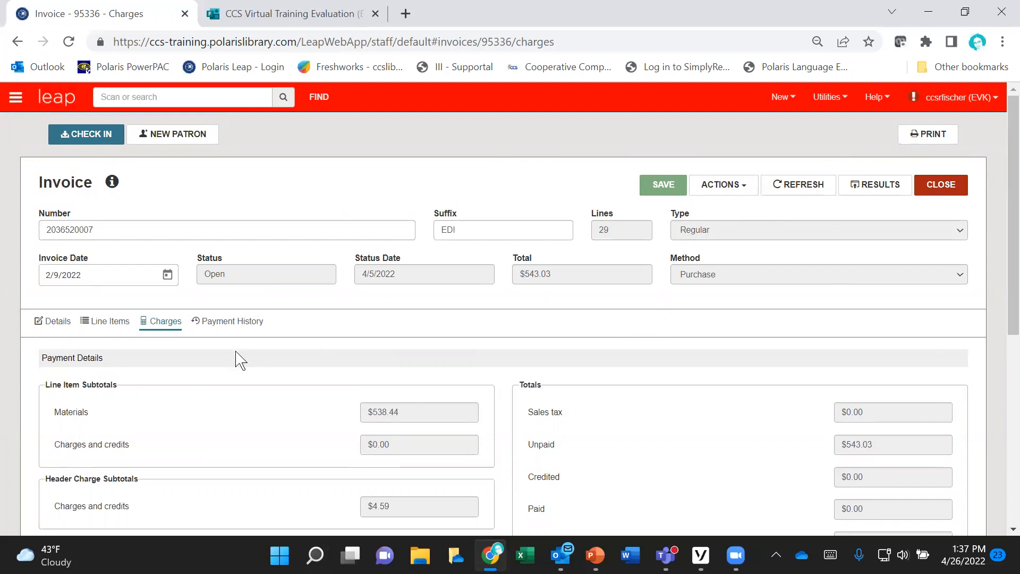
{"action": "scroll", "coordinate": [115, 370], "scroll_direction": "down", "scroll_amount": 3}
{"action": "scroll", "coordinate": [114, 369], "scroll_direction": "down", "scroll_amount": 3}
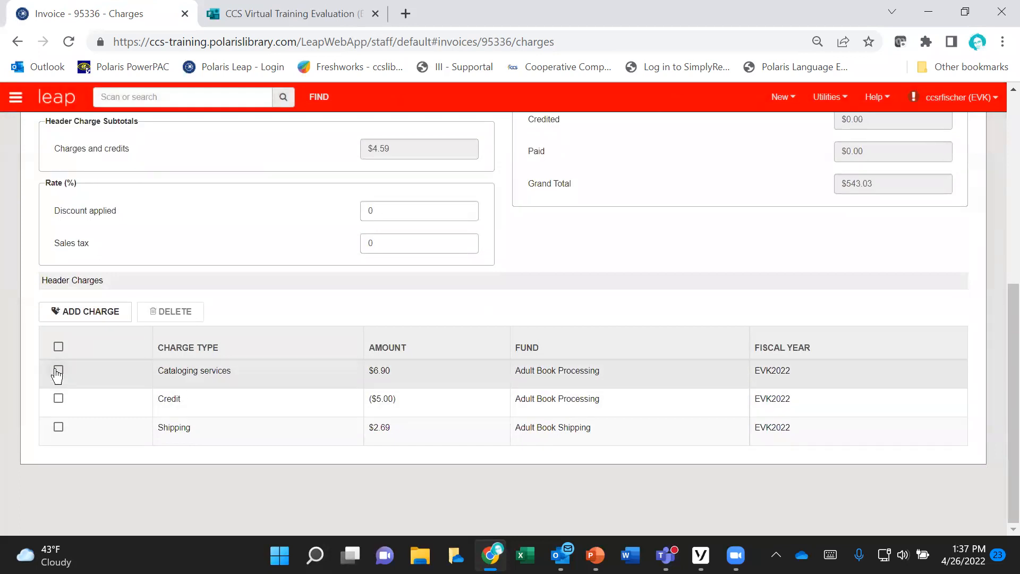
{"action": "left_click", "coordinate": [59, 399]}
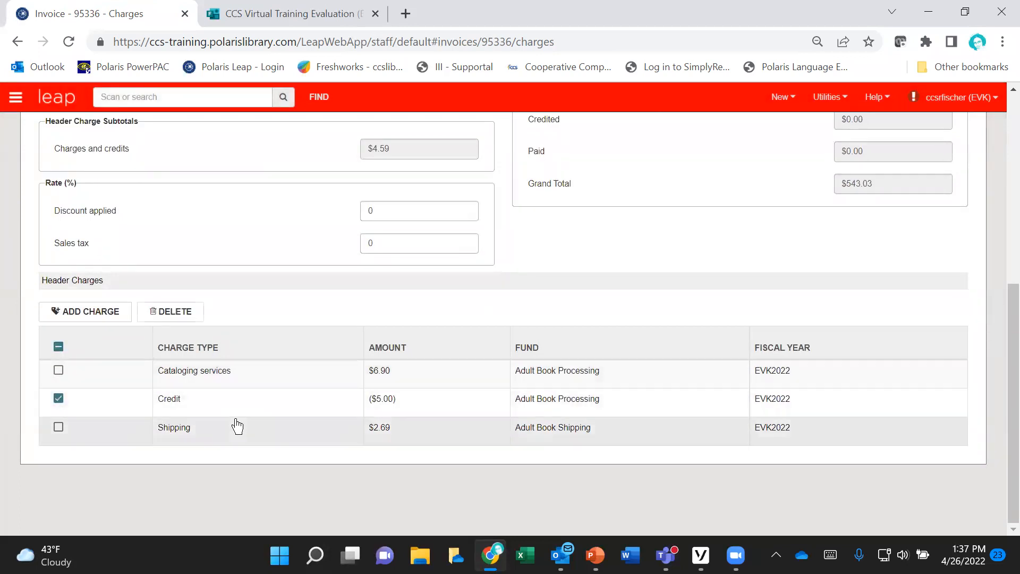
{"action": "left_click", "coordinate": [167, 317]}
{"action": "left_click", "coordinate": [497, 349]}
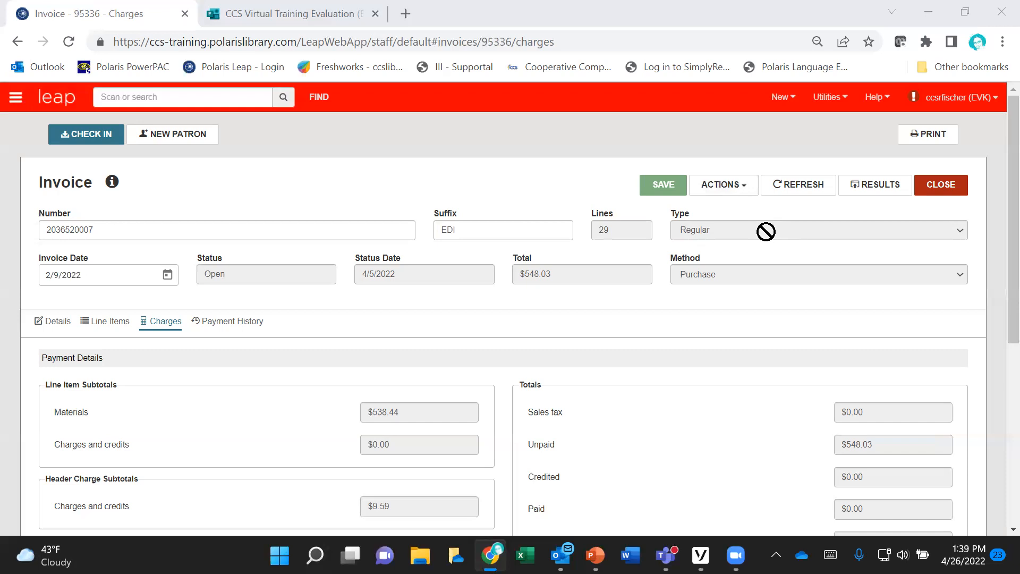
Step: Pay the entire invoice by voucher, using "example" as the voucher number
{"action": "left_click", "coordinate": [746, 190]}
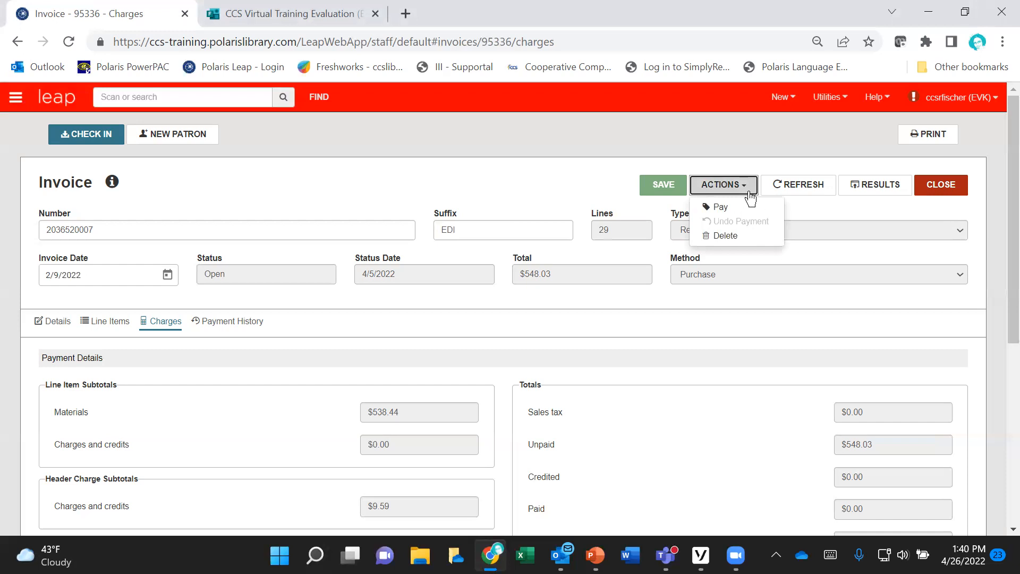
{"action": "left_click", "coordinate": [738, 209]}
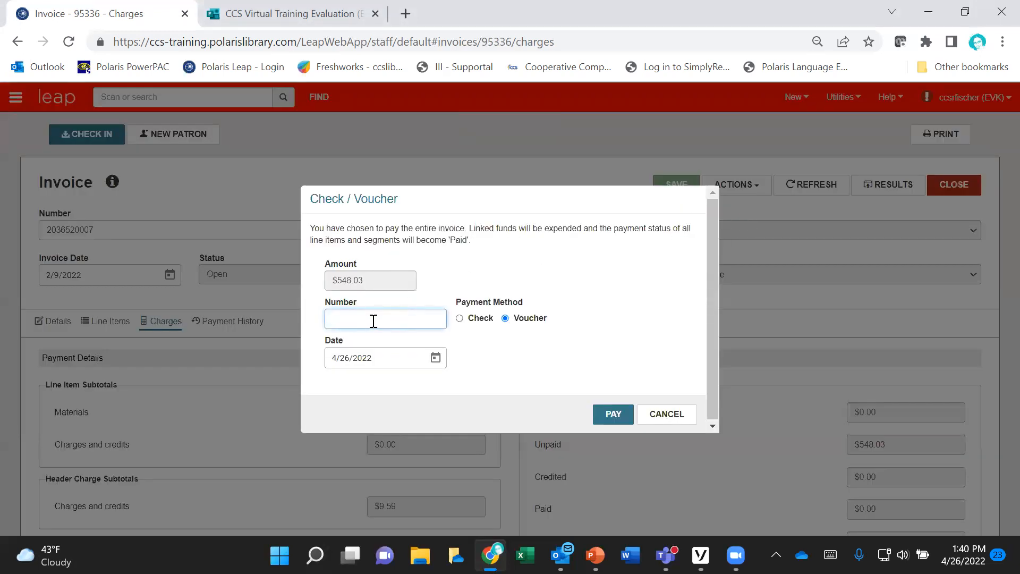
{"action": "type", "text": "example"}
{"action": "left_click", "coordinate": [611, 414]}
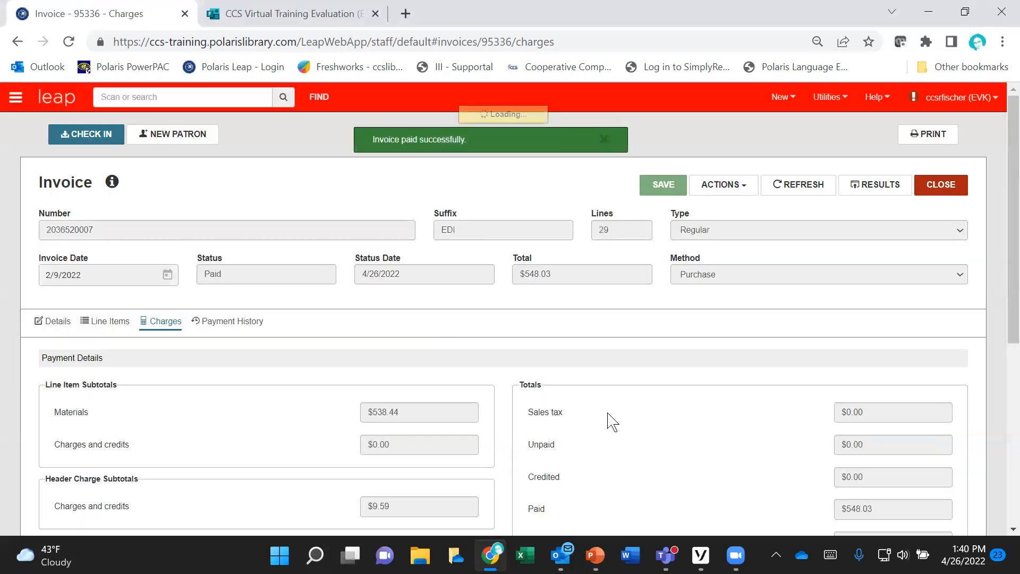
Step: Open the check/voucher details of the newest payment in the invoice's payment history and cancel without changes
{"action": "left_click", "coordinate": [231, 322]}
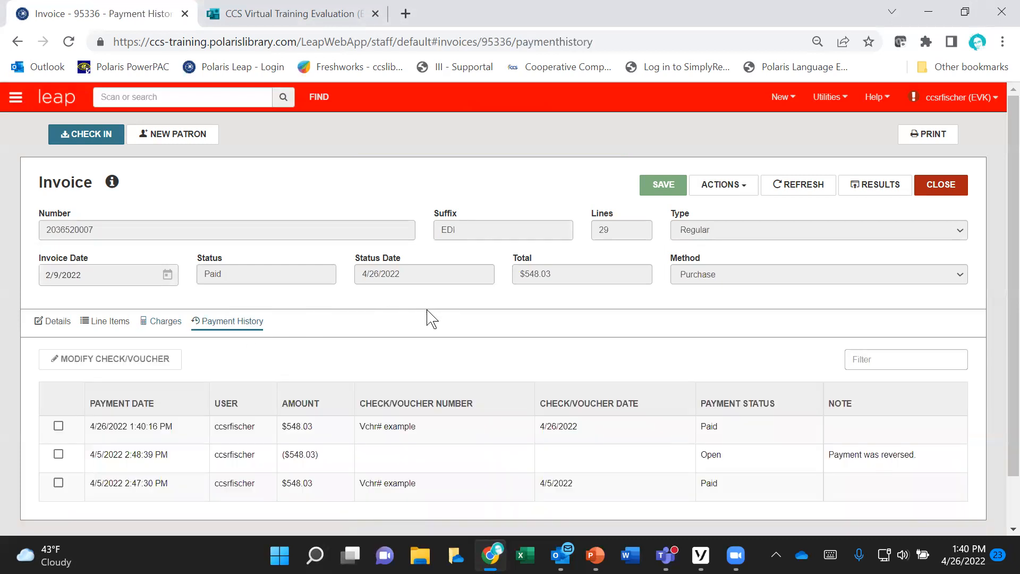
{"action": "scroll", "coordinate": [429, 313], "scroll_direction": "down", "scroll_amount": 1}
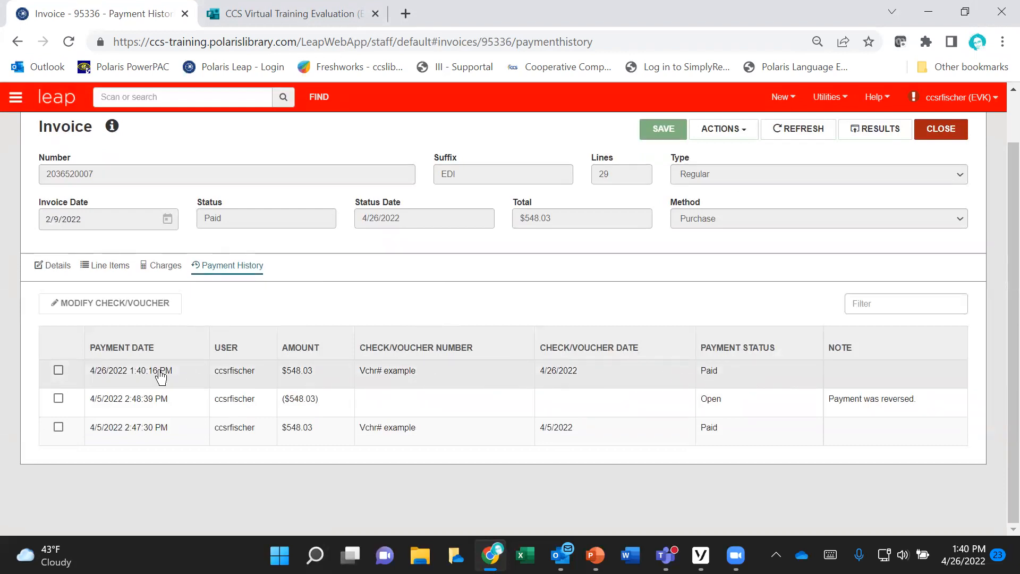
{"action": "left_click", "coordinate": [57, 371]}
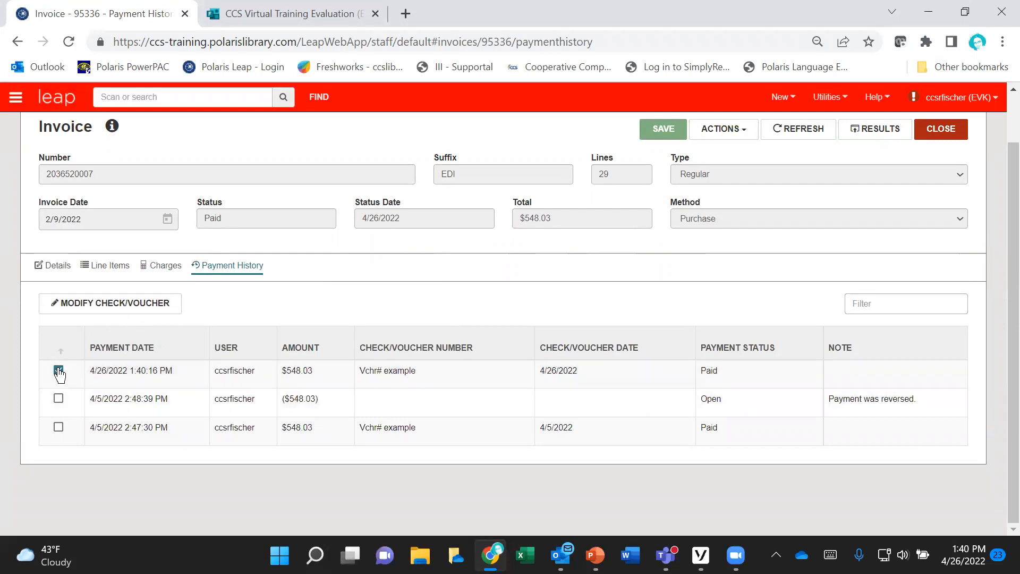
{"action": "left_click", "coordinate": [108, 311]}
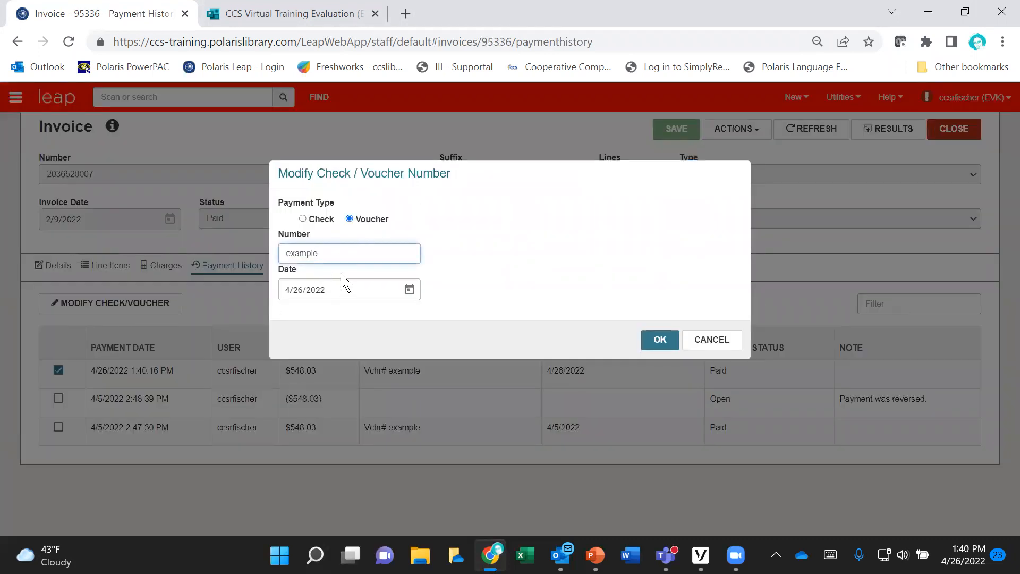
{"action": "left_click", "coordinate": [712, 342]}
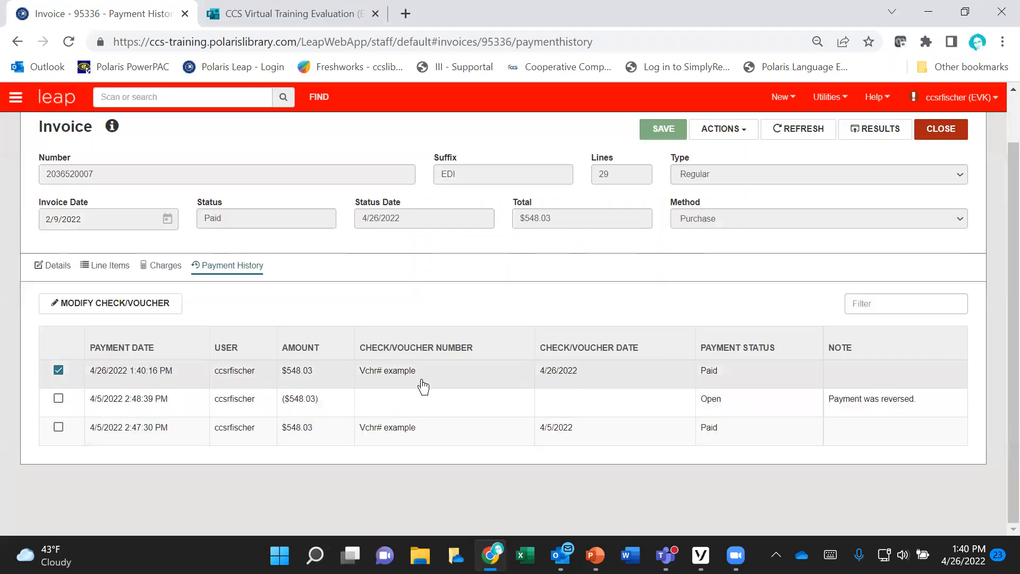
Step: Undo the invoice payment and review the resulting entries in its payment history
{"action": "scroll", "coordinate": [423, 386], "scroll_direction": "up", "scroll_amount": 1}
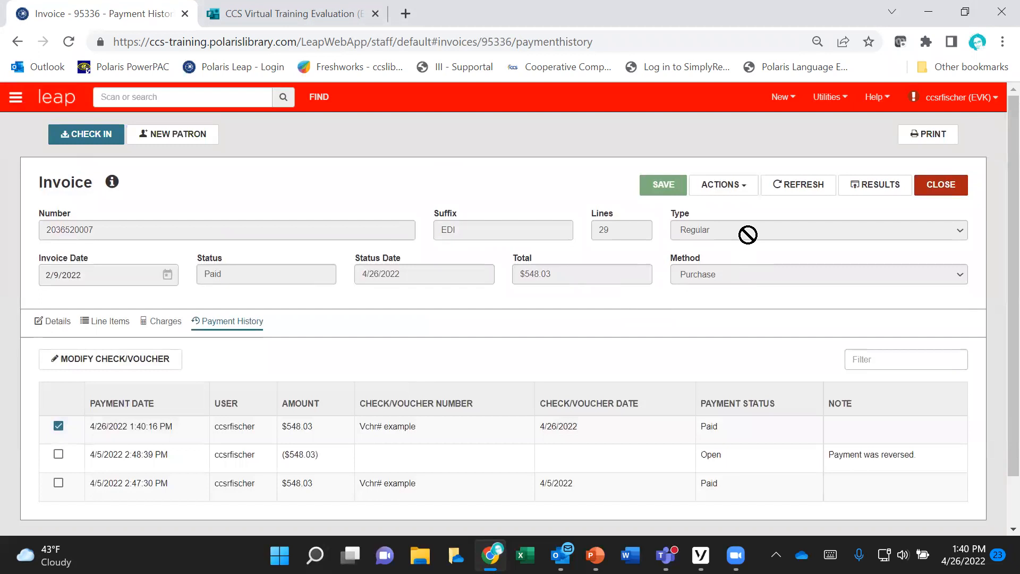
{"action": "left_click", "coordinate": [749, 192]}
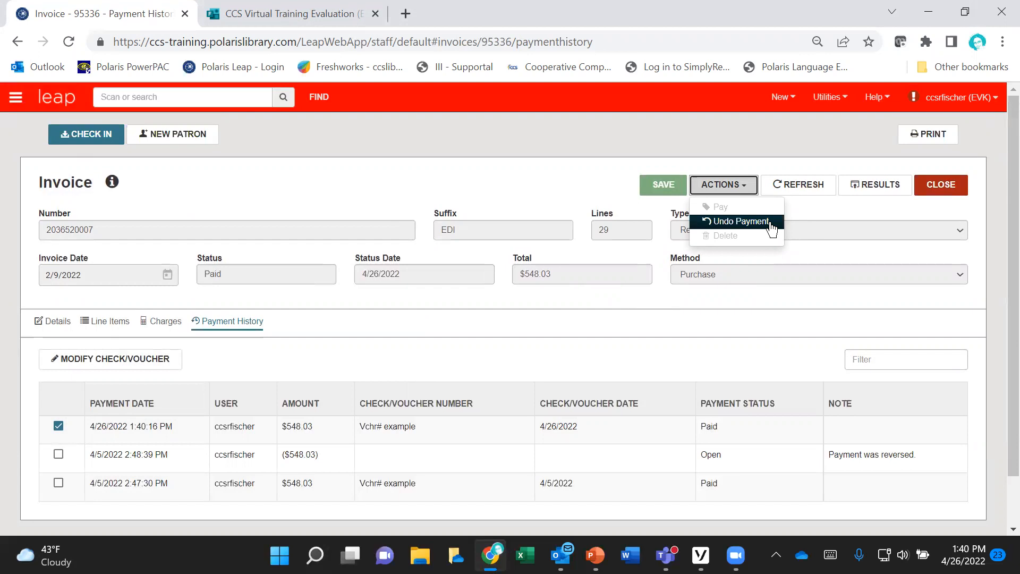
{"action": "left_click", "coordinate": [770, 222]}
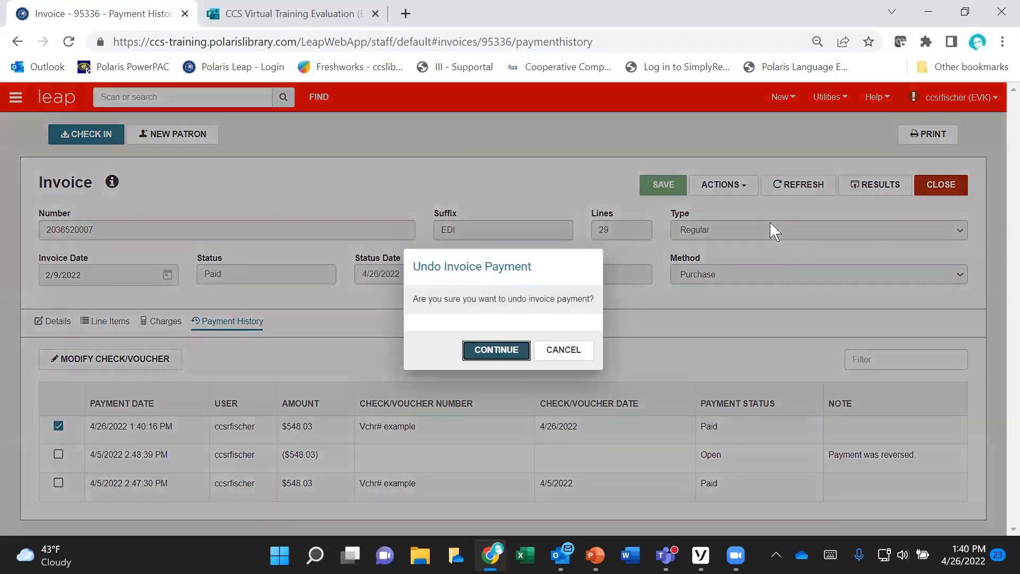
{"action": "left_click", "coordinate": [511, 353]}
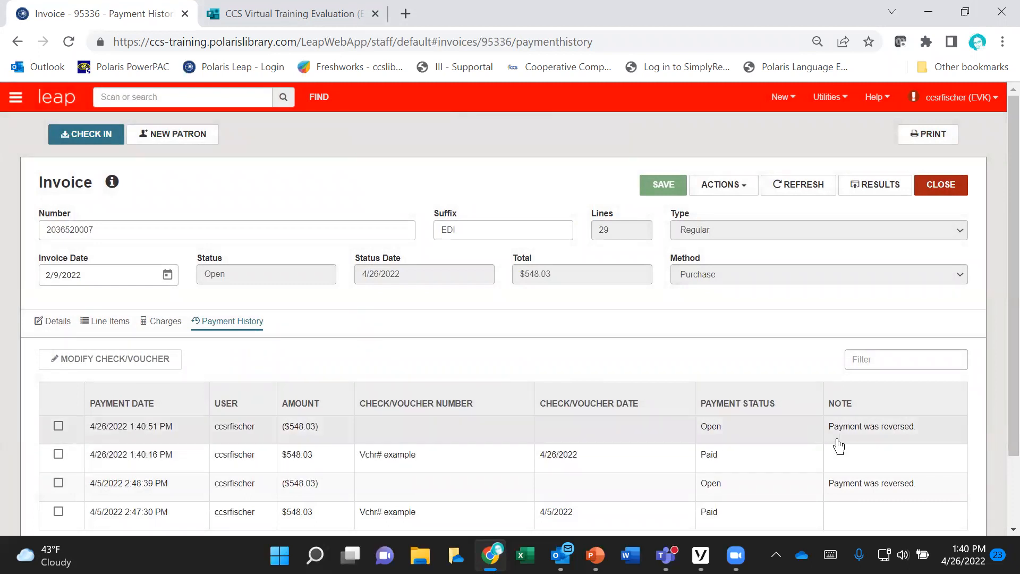
{"action": "scroll", "coordinate": [628, 365], "scroll_direction": "down", "scroll_amount": 2}
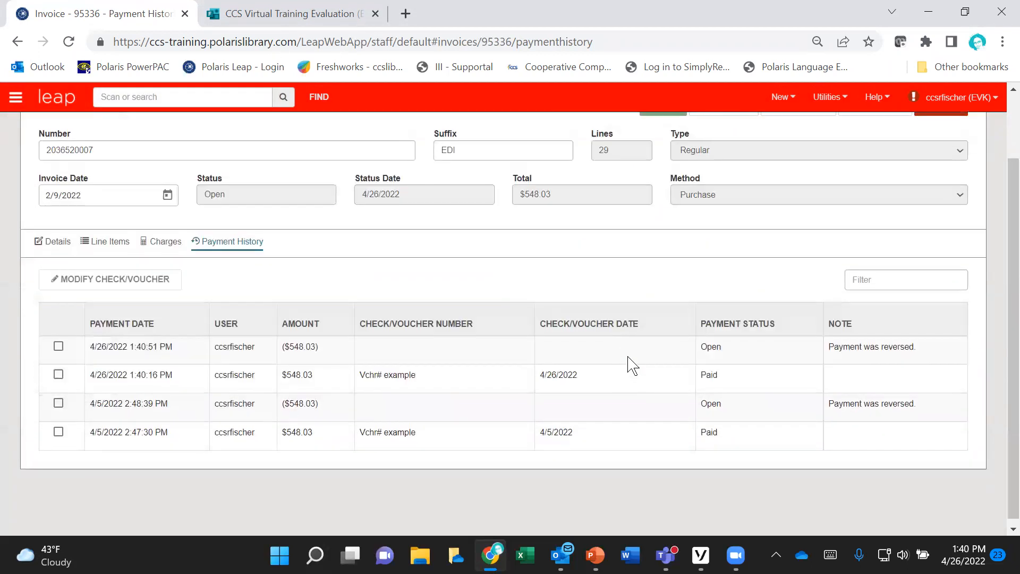
{"action": "scroll", "coordinate": [629, 364], "scroll_direction": "up", "scroll_amount": 2}
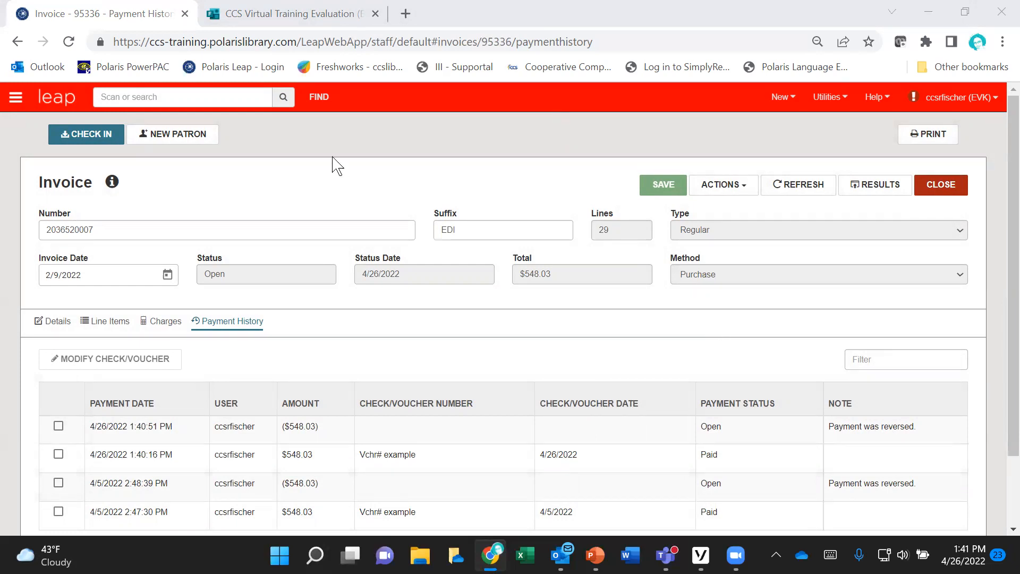
Step: Open the Find Tool and set it to search for Purchase Order records
{"action": "left_click", "coordinate": [318, 99]}
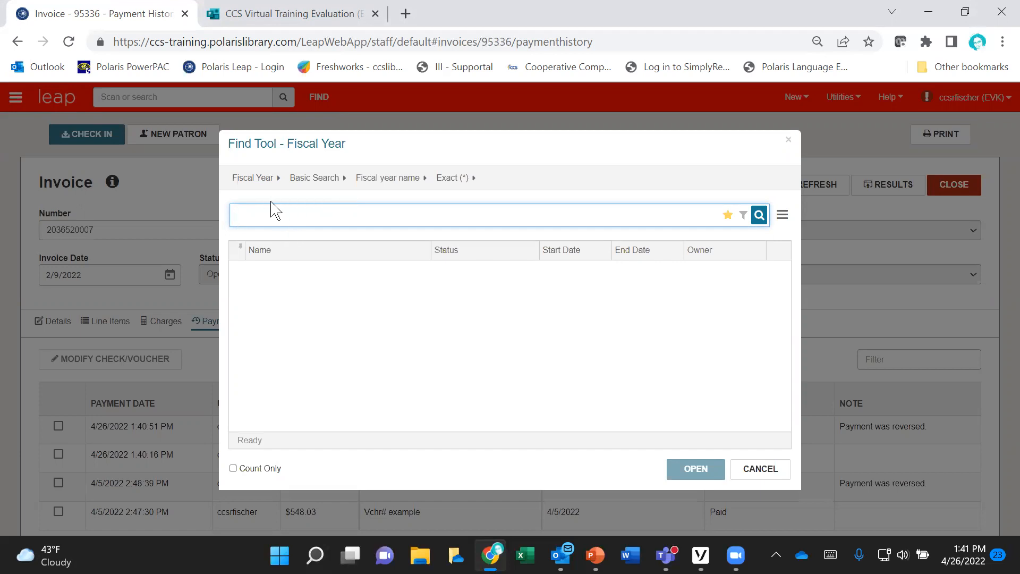
{"action": "left_click", "coordinate": [262, 181]}
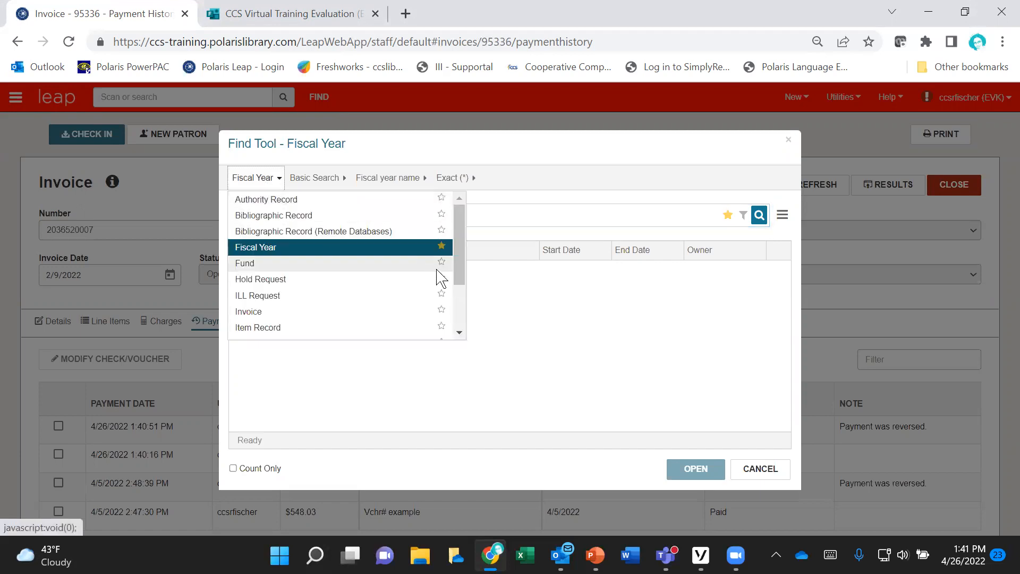
{"action": "left_click_drag", "start_coordinate": [463, 249], "coordinate": [458, 311]}
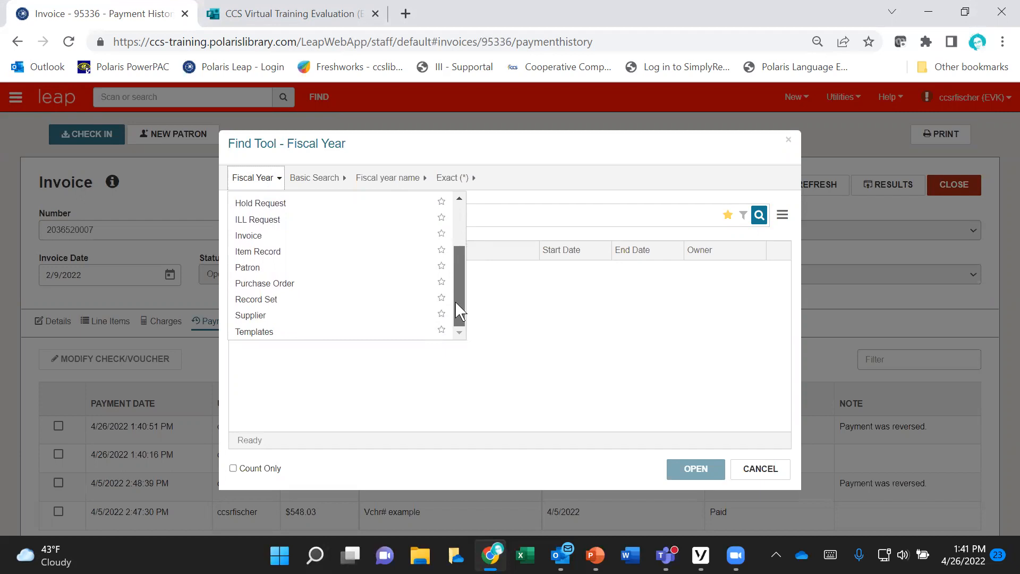
{"action": "mouse_move", "coordinate": [466, 289]}
{"action": "left_mouse_down"}
{"action": "mouse_move", "coordinate": [463, 252]}
{"action": "mouse_move", "coordinate": [465, 300]}
{"action": "left_mouse_up"}
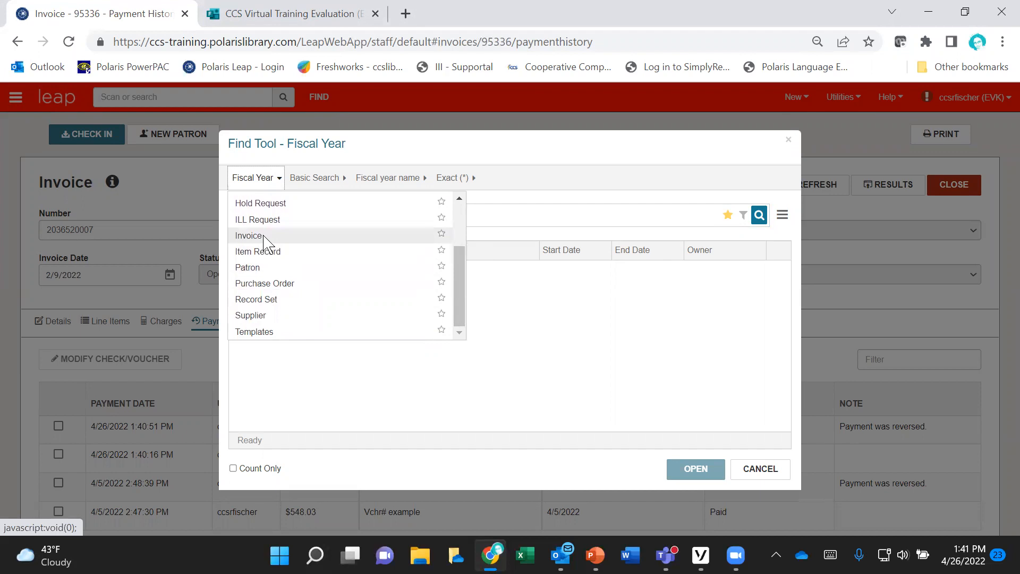
{"action": "left_click", "coordinate": [289, 284]}
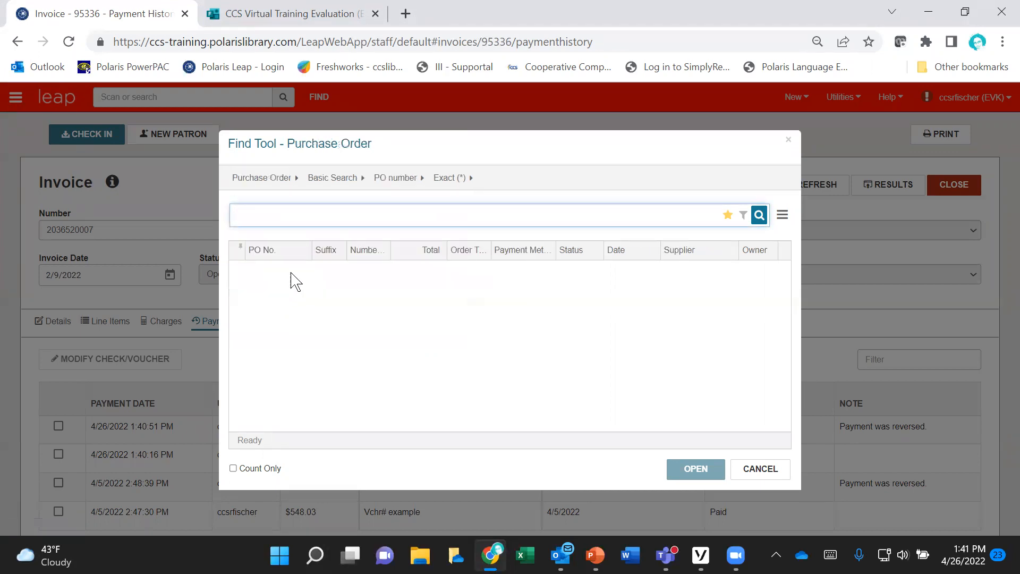
Step: Switch the purchase order search to SQL Search and load the saved query "Purchase Orders Not Invoiced"
{"action": "left_click", "coordinate": [353, 179]}
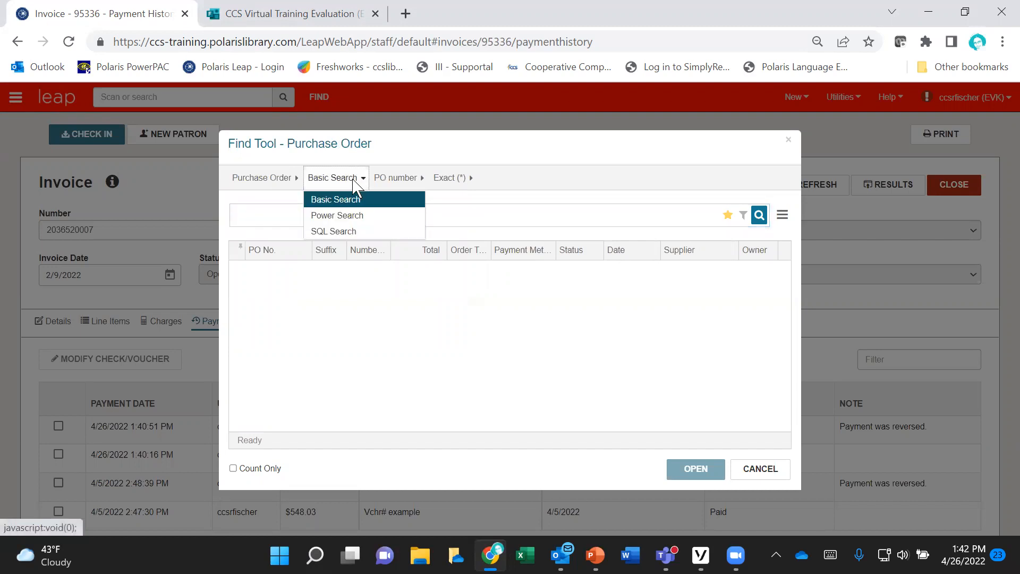
{"action": "left_click", "coordinate": [364, 233]}
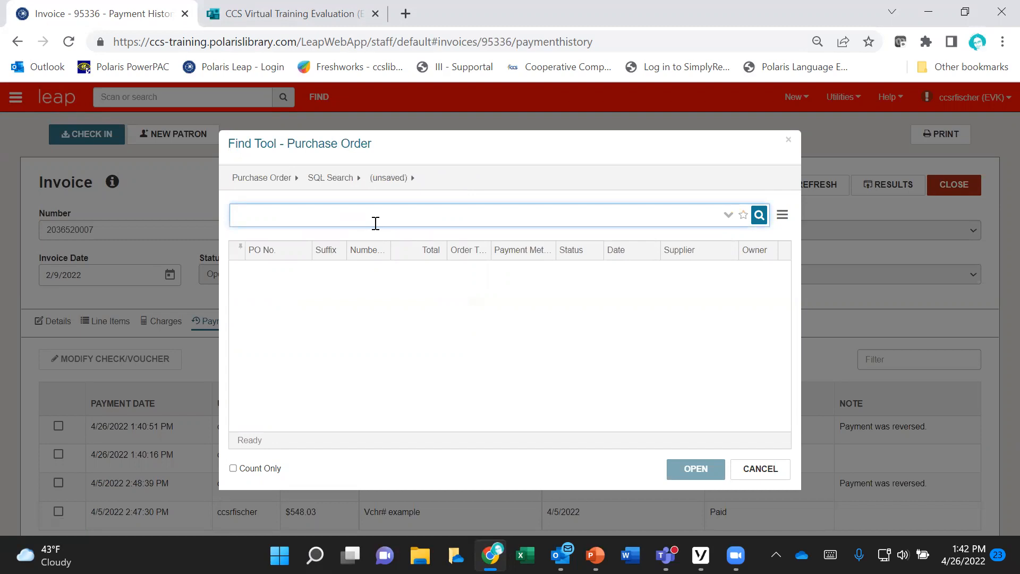
{"action": "left_click", "coordinate": [412, 181]}
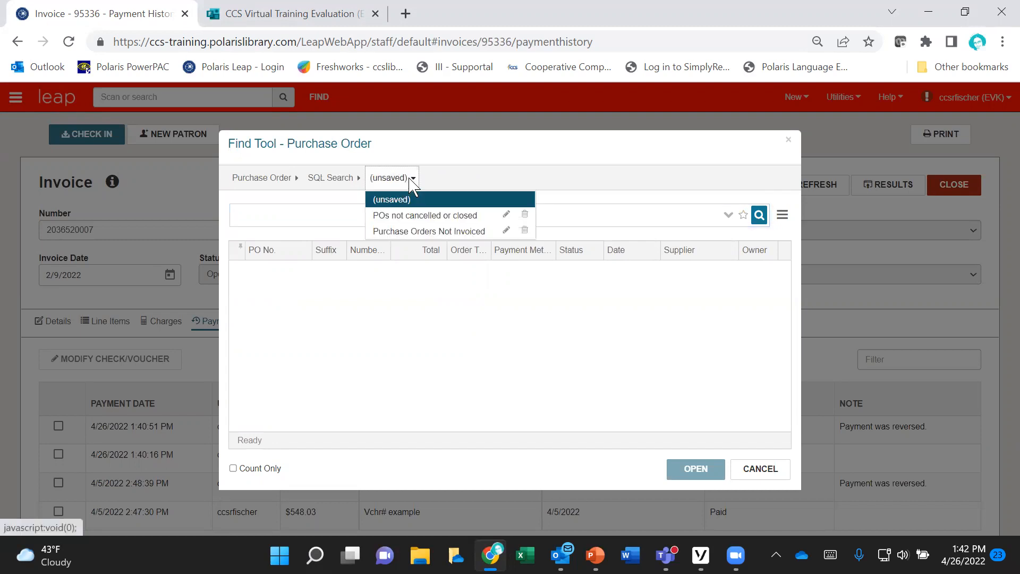
{"action": "left_click", "coordinate": [472, 231]}
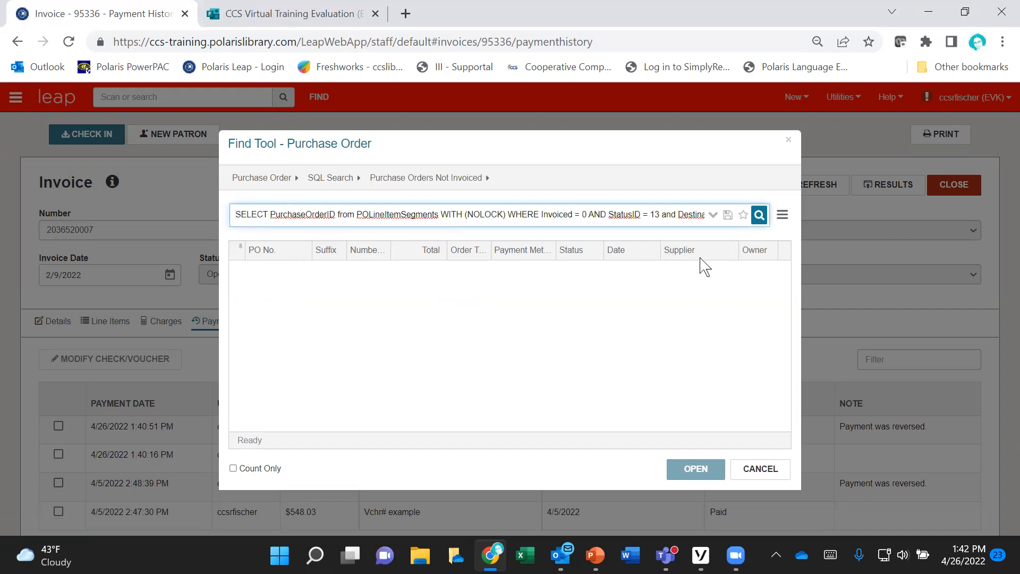
Step: Check the destination organization ID in the full SQL text of the saved query, and run the purchase order search
{"action": "left_click", "coordinate": [713, 215]}
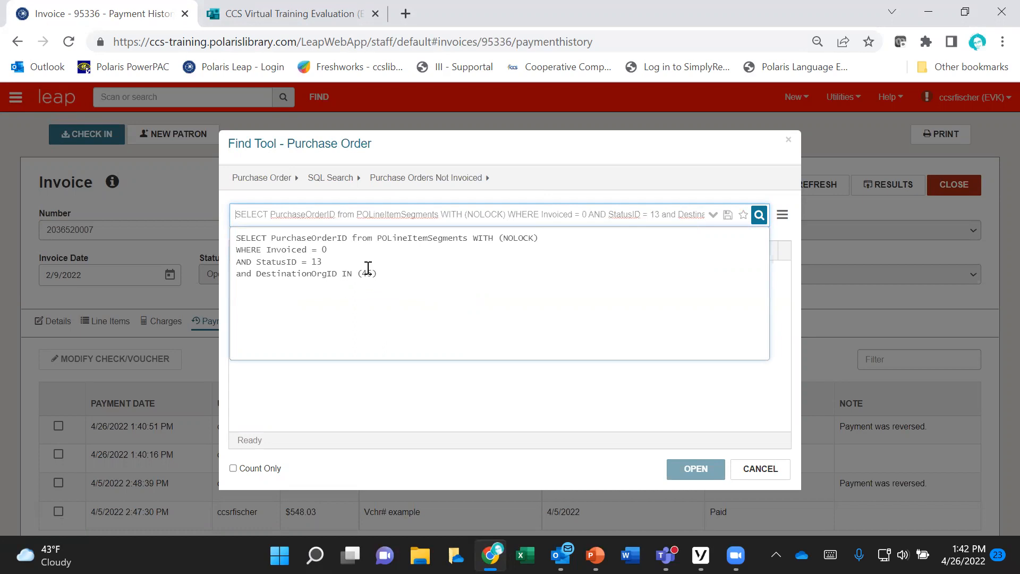
{"action": "left_click_drag", "start_coordinate": [373, 273], "coordinate": [364, 273]}
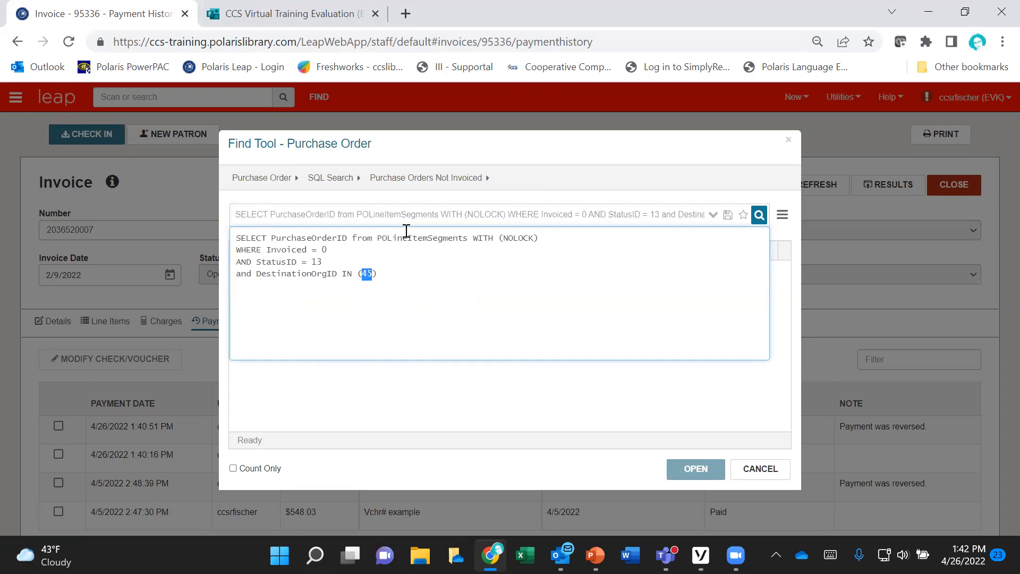
{"action": "left_click", "coordinate": [716, 222]}
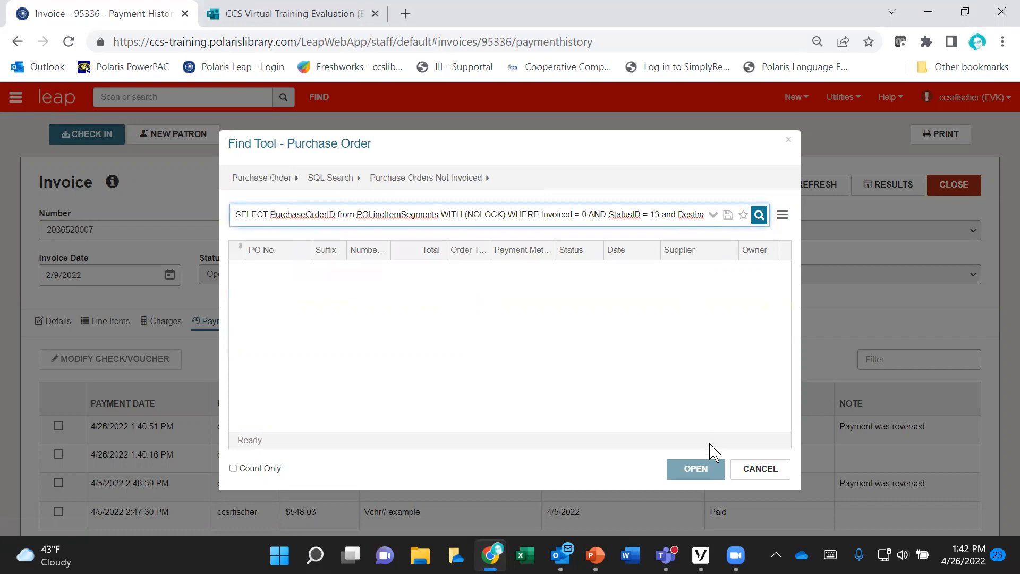
{"action": "left_click", "coordinate": [761, 218]}
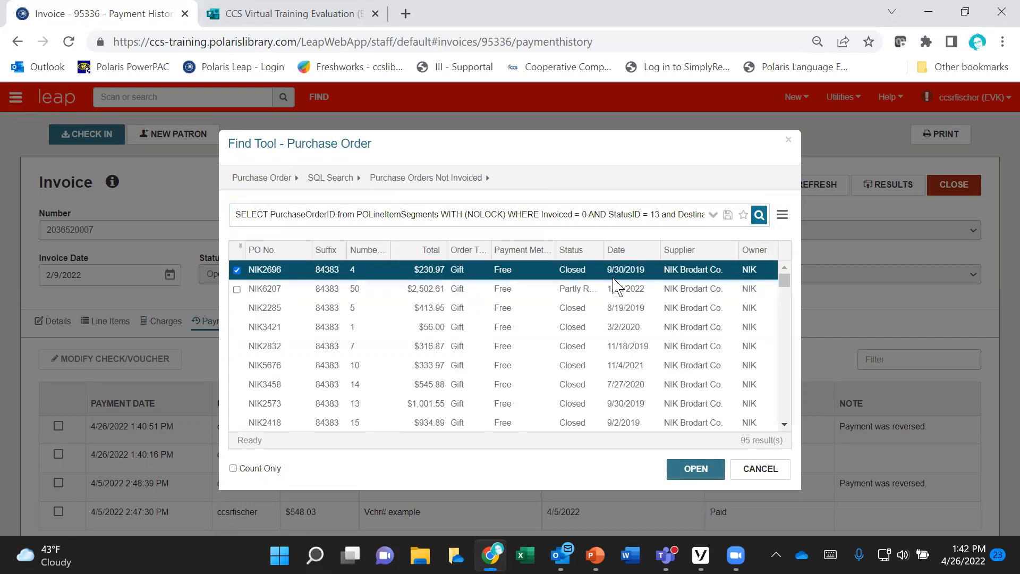
Step: Sort the purchase orders by status in descending order and open the partly received firm order from NIK Baker & Taylor
{"action": "left_click", "coordinate": [585, 255]}
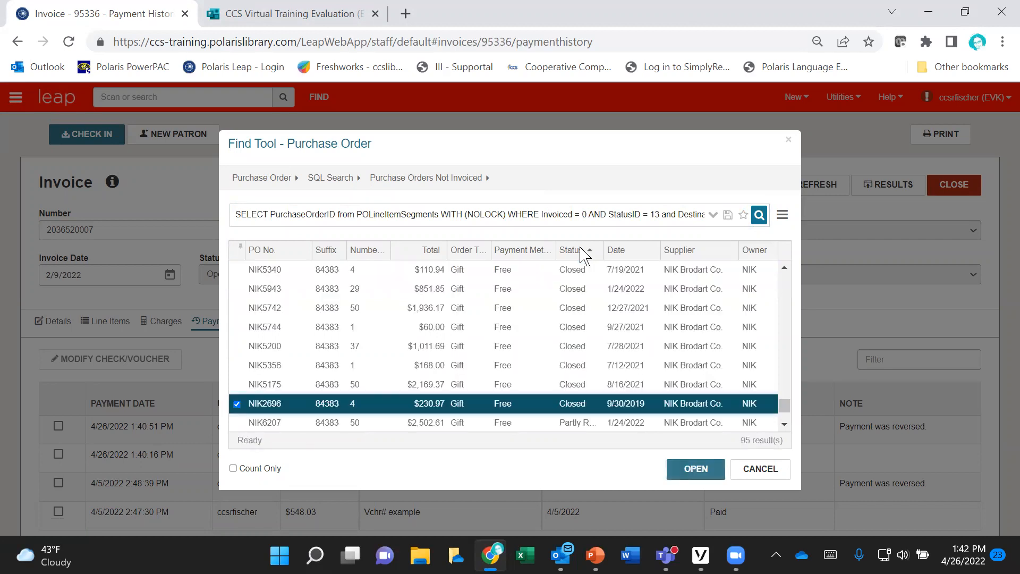
{"action": "left_click", "coordinate": [584, 252]}
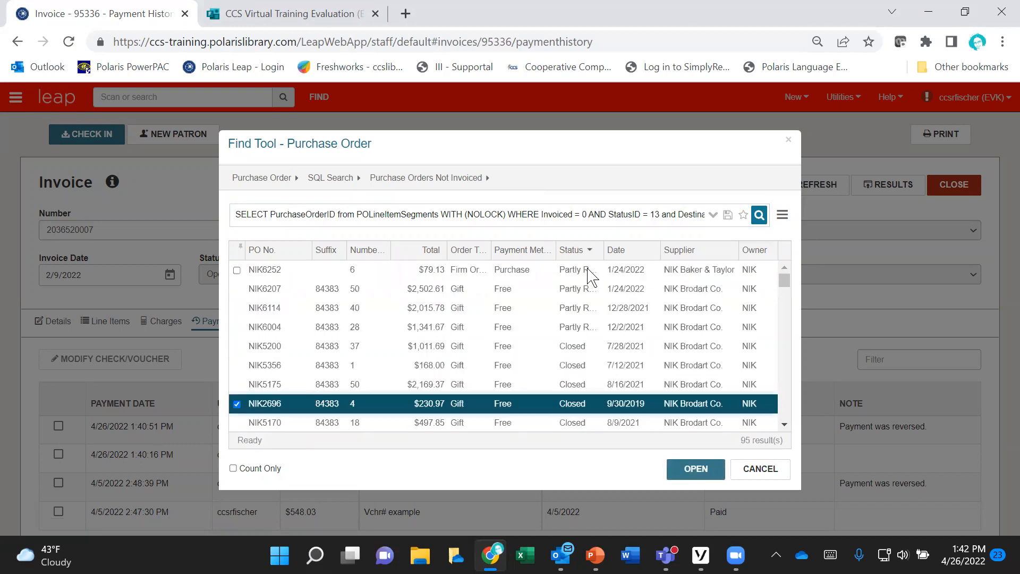
{"action": "left_click", "coordinate": [513, 276]}
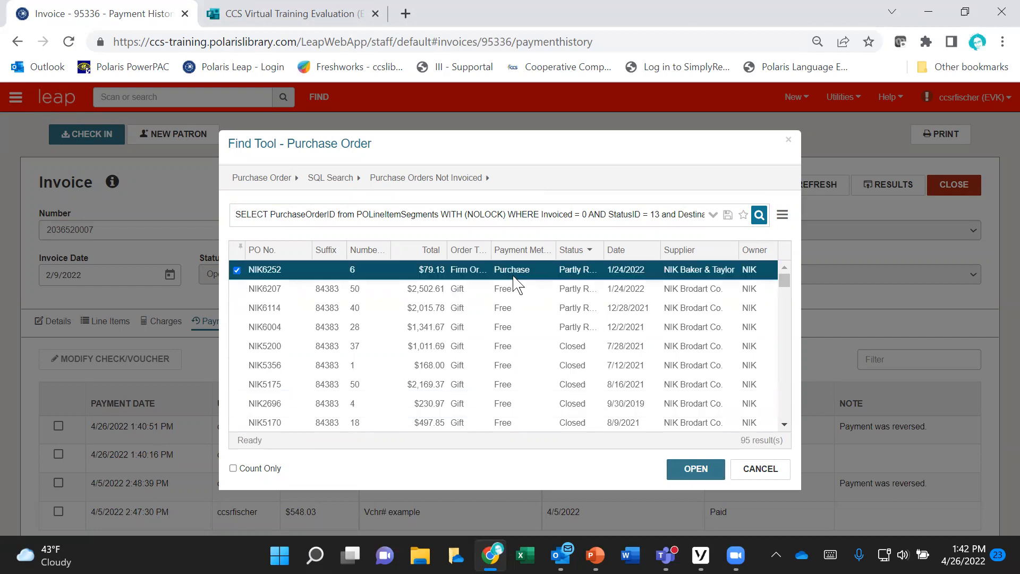
{"action": "double_click", "coordinate": [574, 274]}
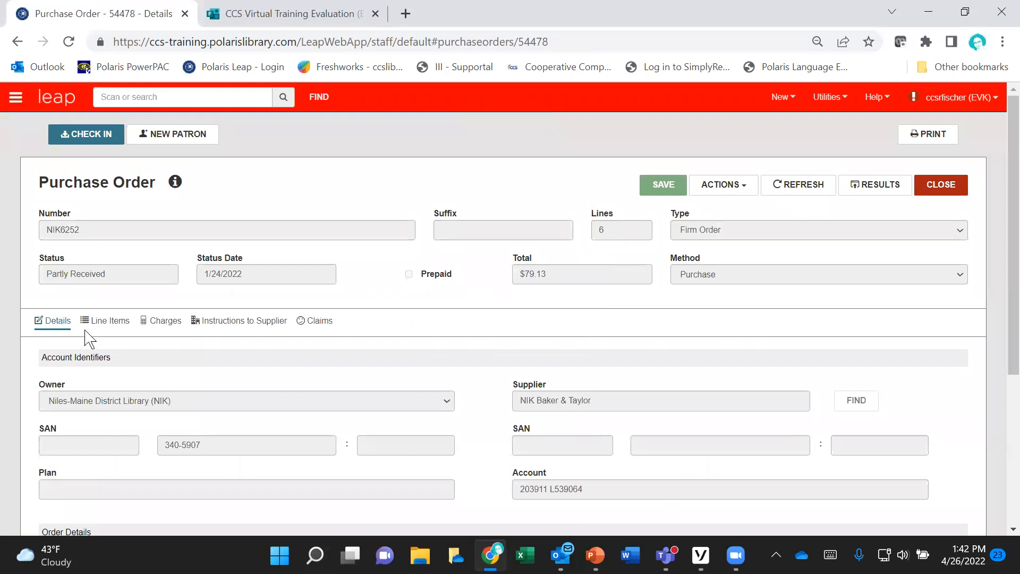
Step: Review the received and invoiced quantities in the purchase order's line items, and close both the purchase order and the invoice
{"action": "left_click", "coordinate": [101, 321]}
{"action": "scroll", "coordinate": [586, 329], "scroll_direction": "down", "scroll_amount": 2}
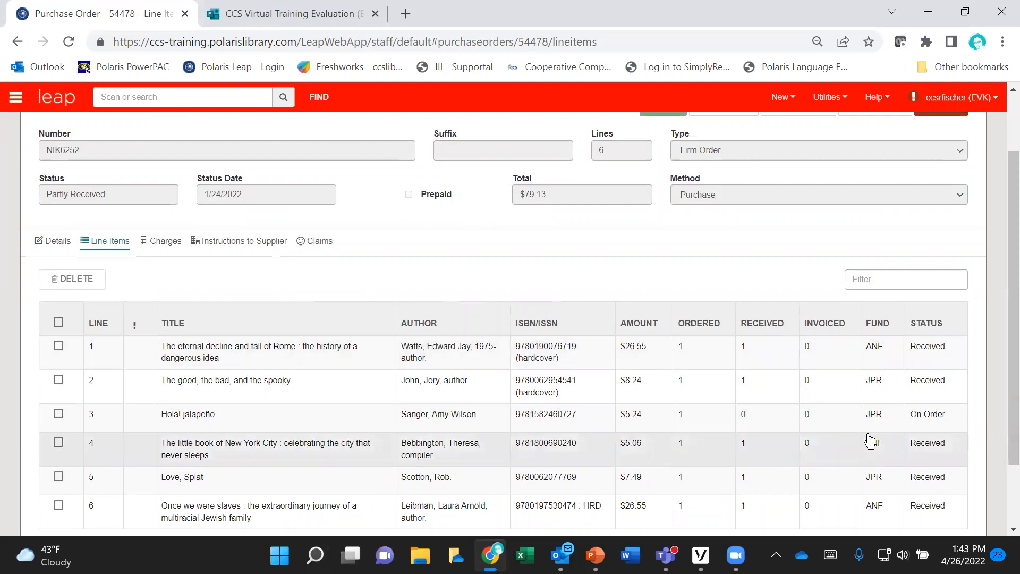
{"action": "scroll", "coordinate": [827, 416], "scroll_direction": "down", "scroll_amount": 2}
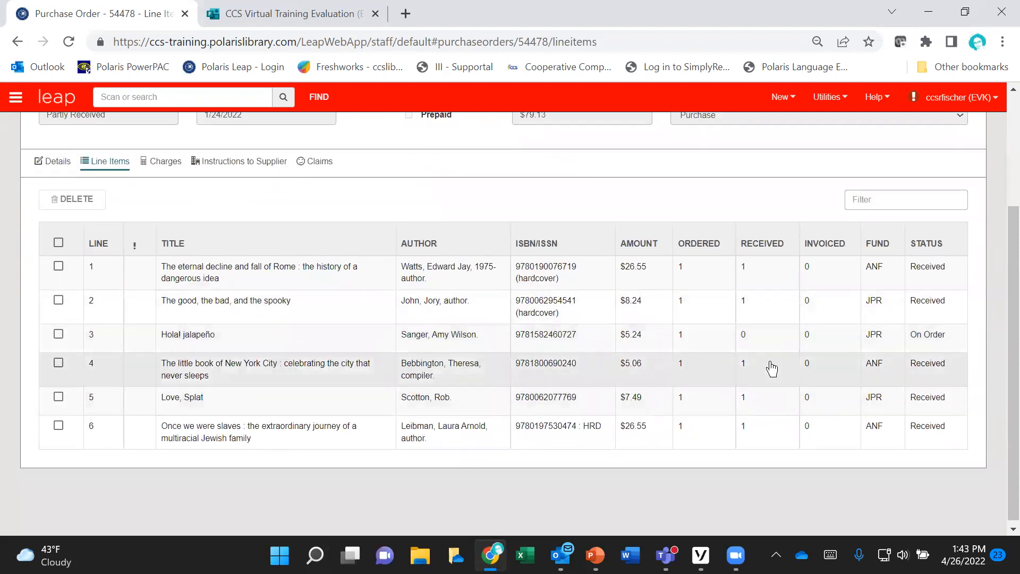
{"action": "scroll", "coordinate": [798, 356], "scroll_direction": "up", "scroll_amount": 3}
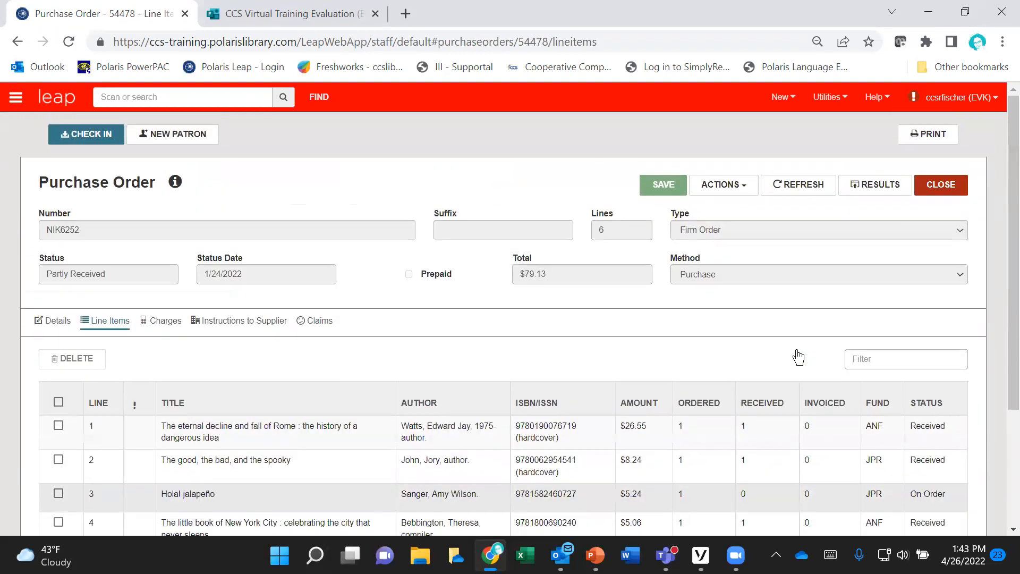
{"action": "left_click", "coordinate": [939, 186]}
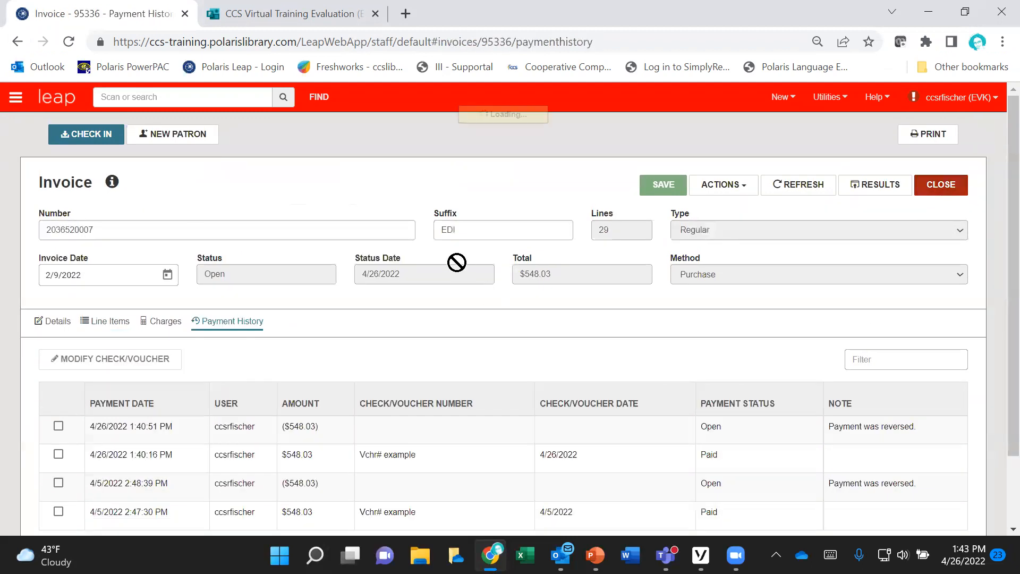
{"action": "left_click", "coordinate": [939, 183]}
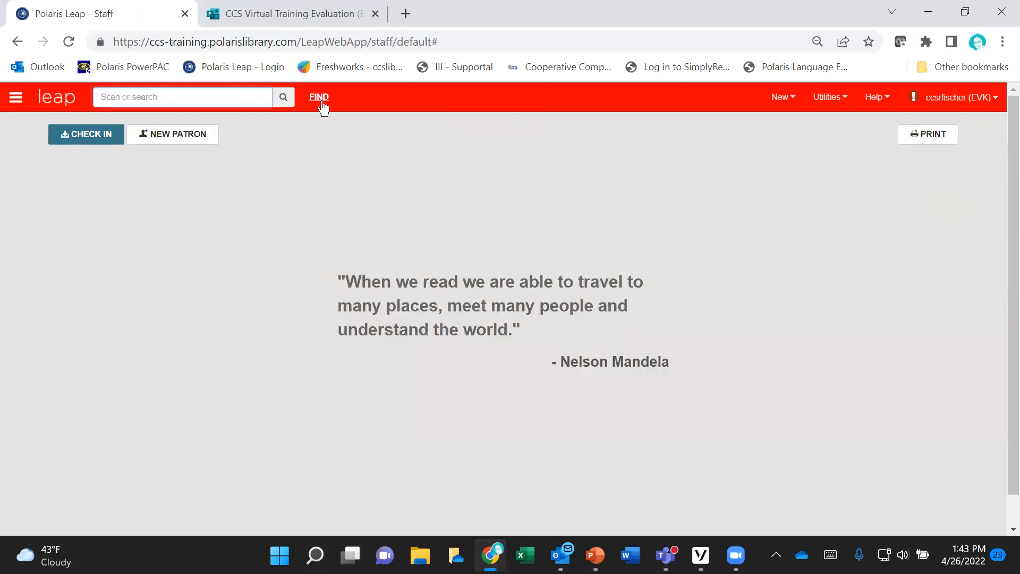
Step: Set the Find Tool to an Invoice SQL Search and load the saved query "Invoices Not Paid or Closed"
{"action": "left_click", "coordinate": [319, 97]}
{"action": "left_click", "coordinate": [253, 182]}
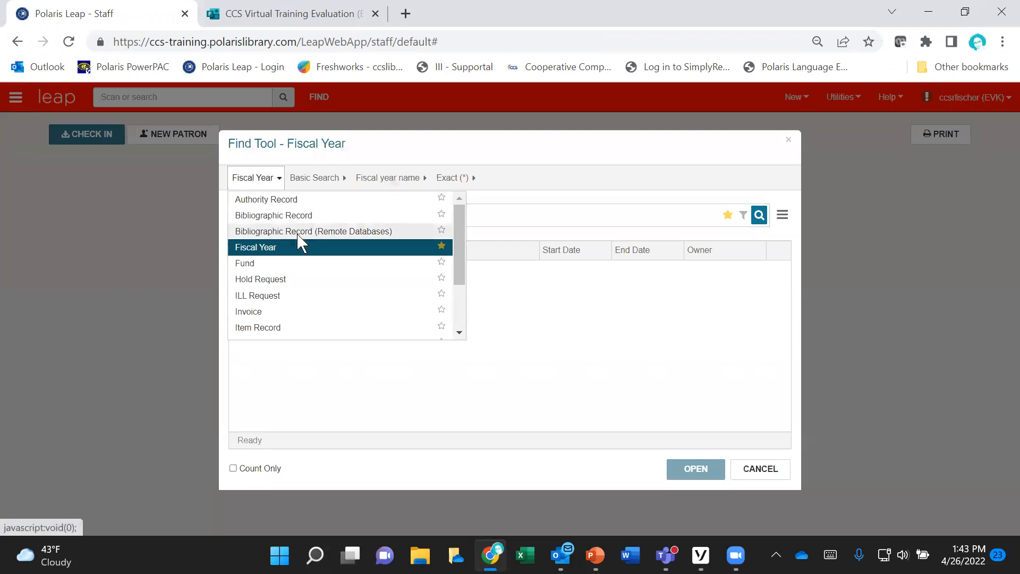
{"action": "left_click", "coordinate": [255, 312]}
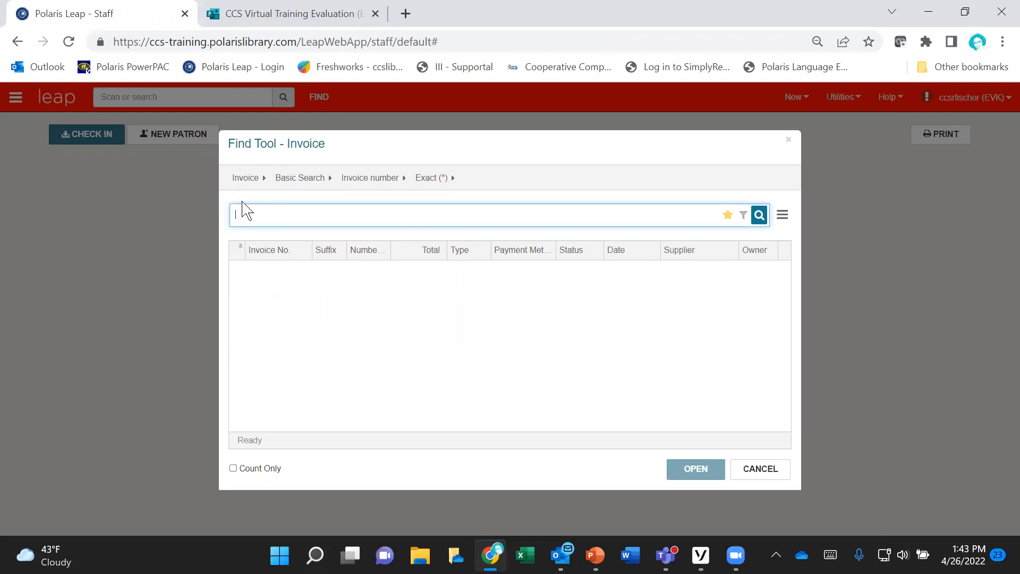
{"action": "left_click", "coordinate": [299, 178]}
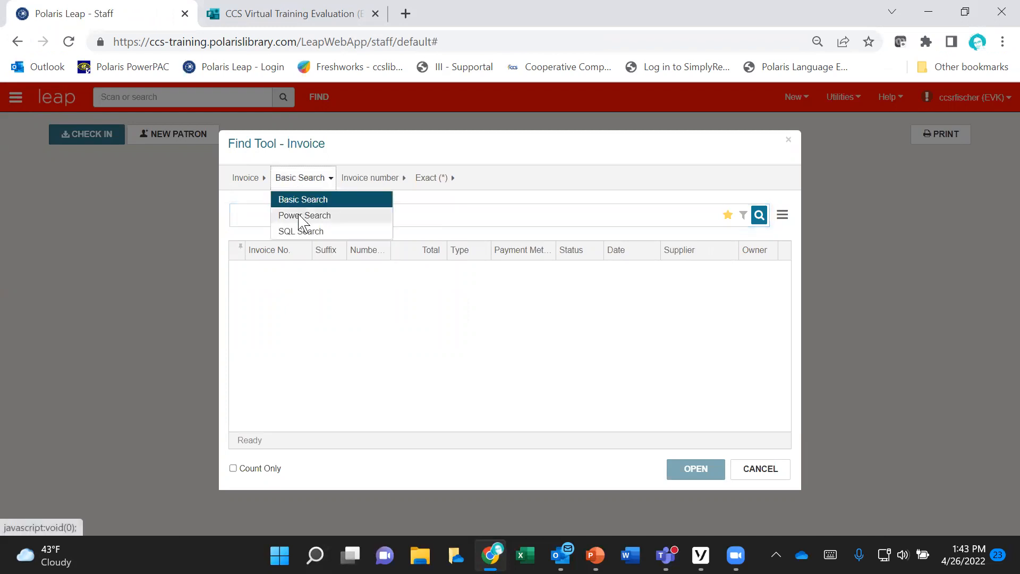
{"action": "left_click", "coordinate": [301, 231]}
{"action": "left_click", "coordinate": [372, 179]}
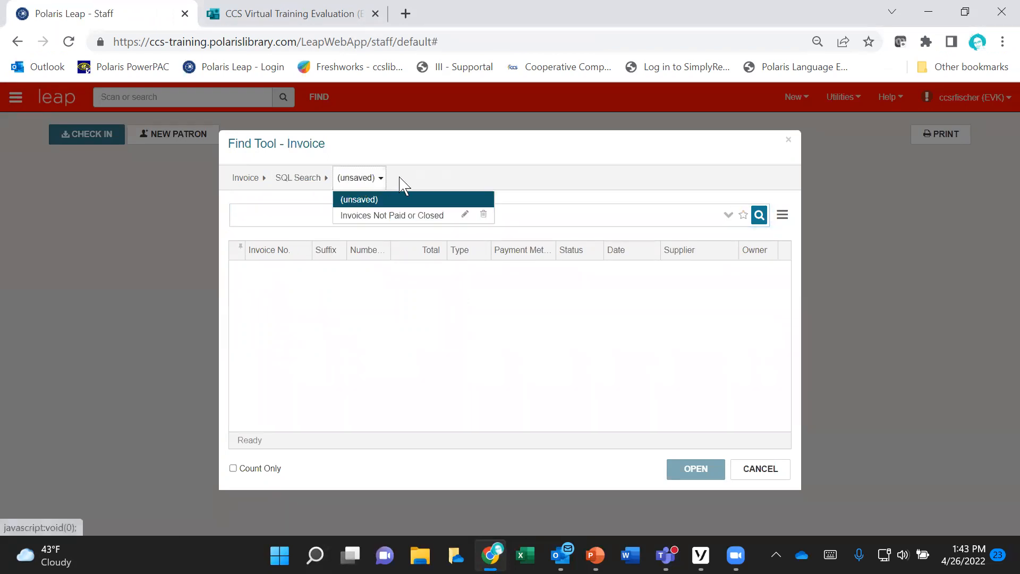
{"action": "left_click", "coordinate": [428, 218]}
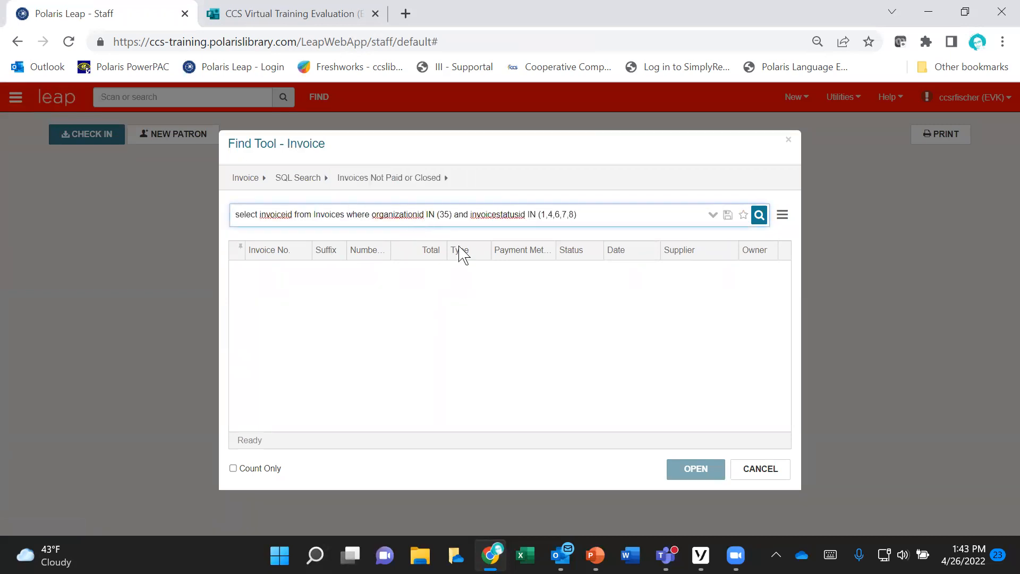
Step: Check the organization ID in the saved invoice query's full SQL text, and run the invoice search
{"action": "left_click", "coordinate": [712, 215]}
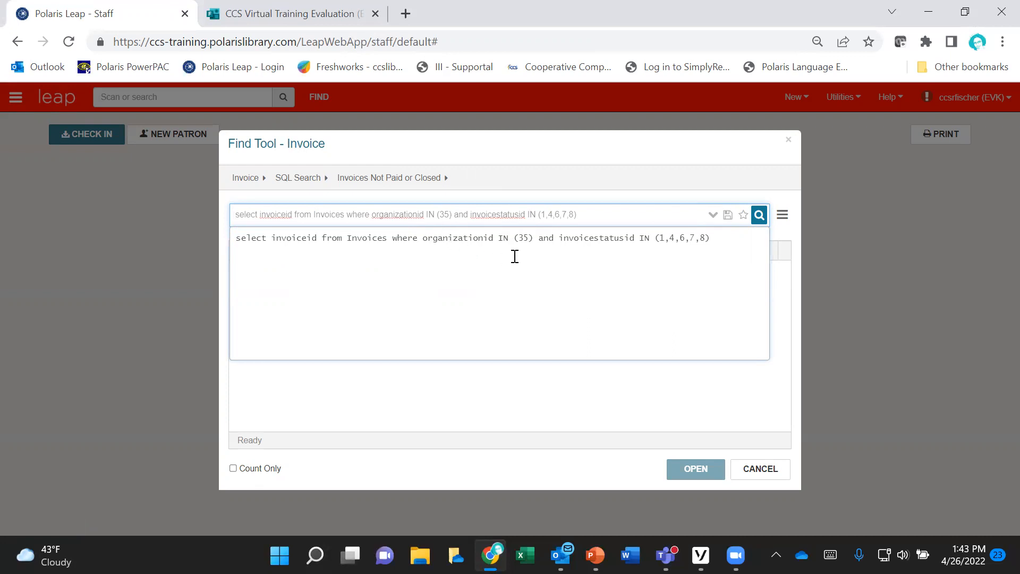
{"action": "left_click_drag", "start_coordinate": [519, 238], "coordinate": [530, 237]}
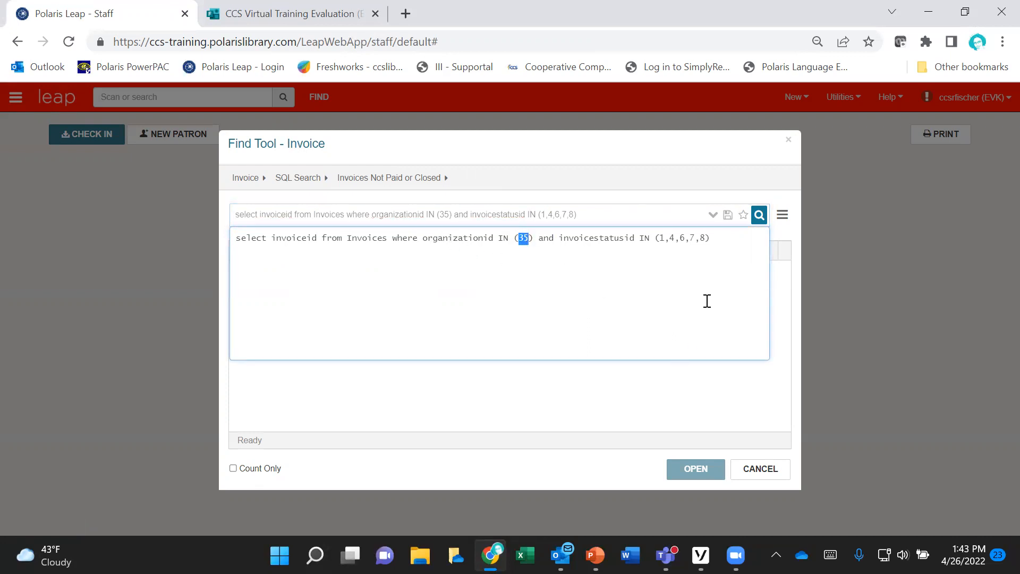
{"action": "left_click", "coordinate": [759, 217]}
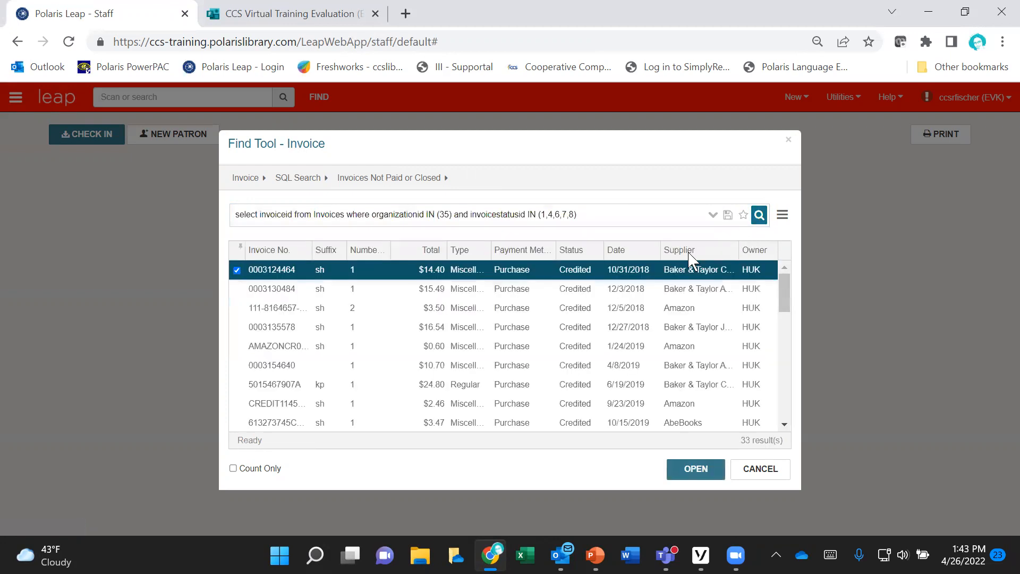
Step: Examine the Open regular invoices at the end of the search results and cancel the Find Tool
{"action": "scroll", "coordinate": [782, 300], "scroll_direction": "down", "scroll_amount": 1}
{"action": "left_click_drag", "start_coordinate": [782, 299], "coordinate": [791, 431]}
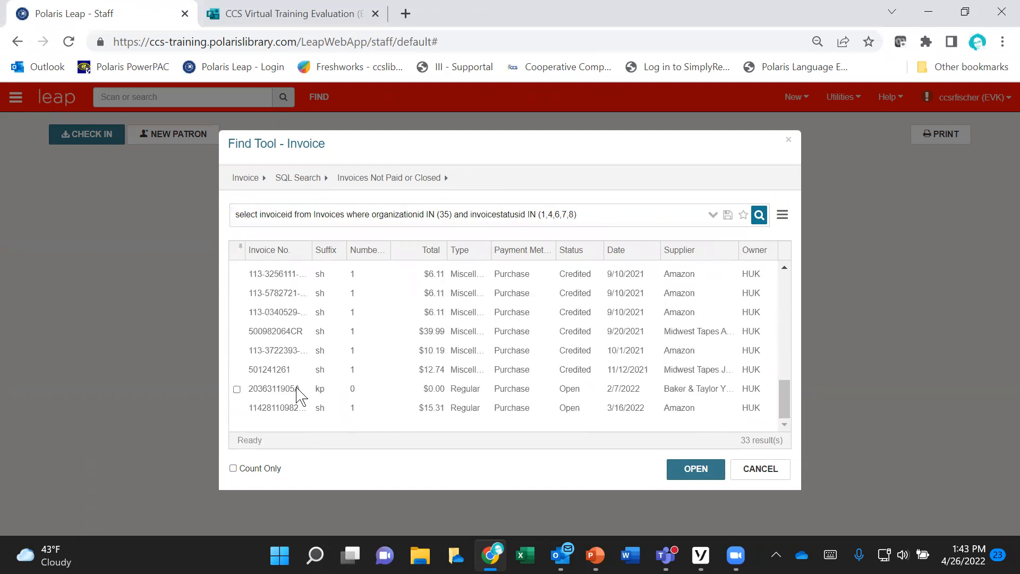
{"action": "left_click", "coordinate": [571, 395]}
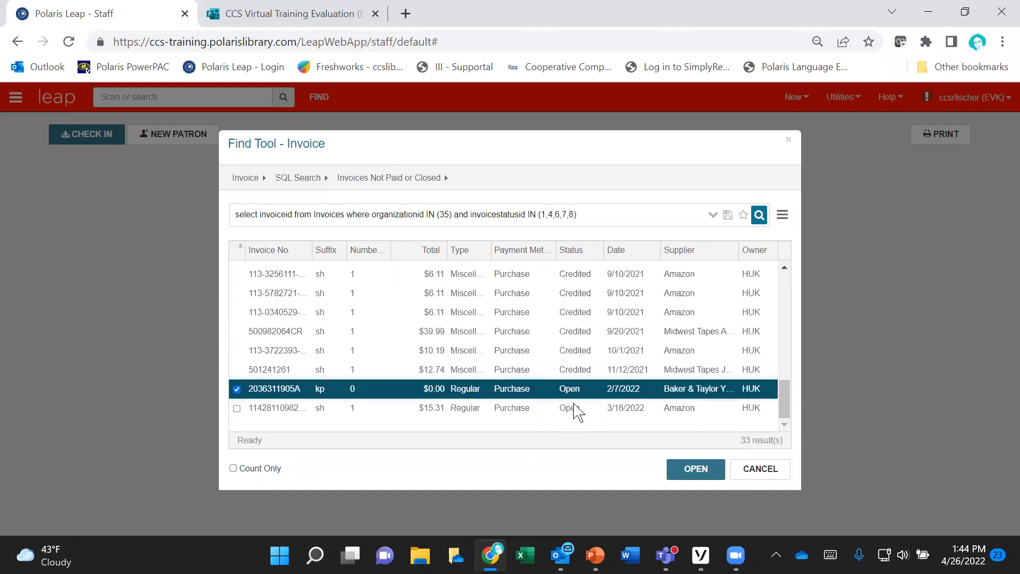
{"action": "left_click", "coordinate": [571, 409]}
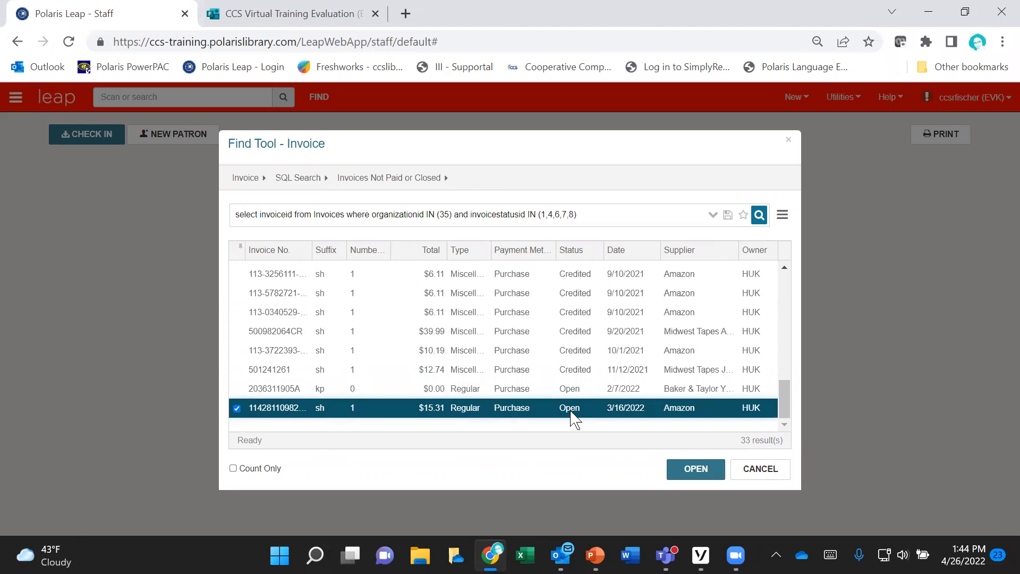
{"action": "left_click", "coordinate": [733, 468]}
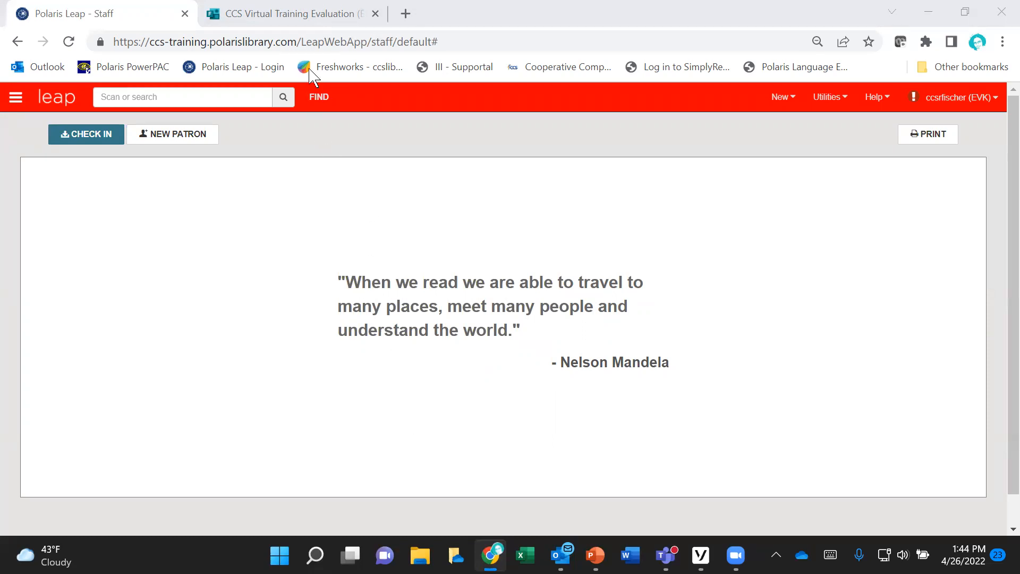
Step: Switch to the CCS Virtual Training Evaluation in Microsoft Forms, look over its additional form options, and return to Polaris Leap
{"action": "left_click", "coordinate": [313, 24]}
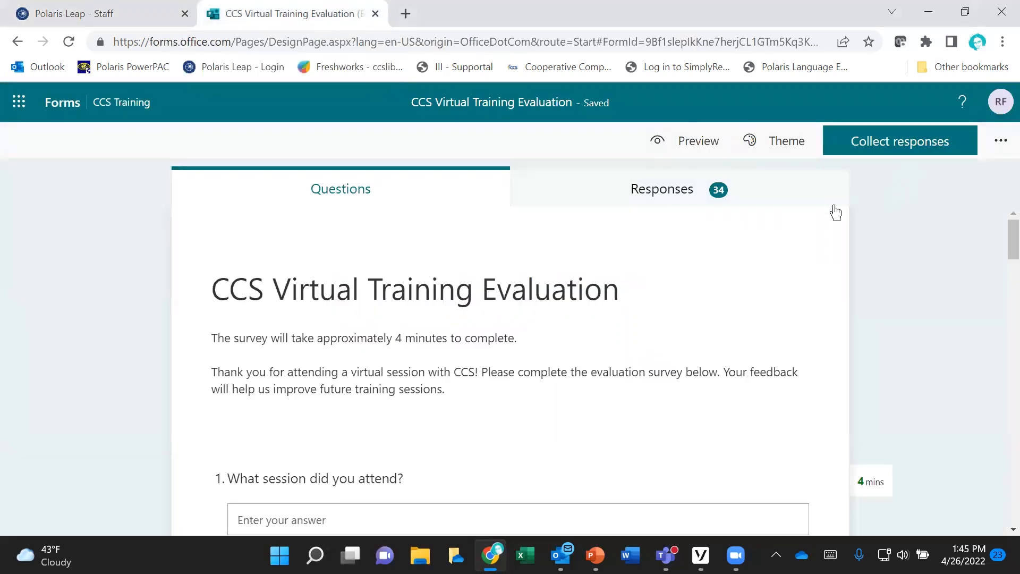
{"action": "left_click", "coordinate": [1000, 142]}
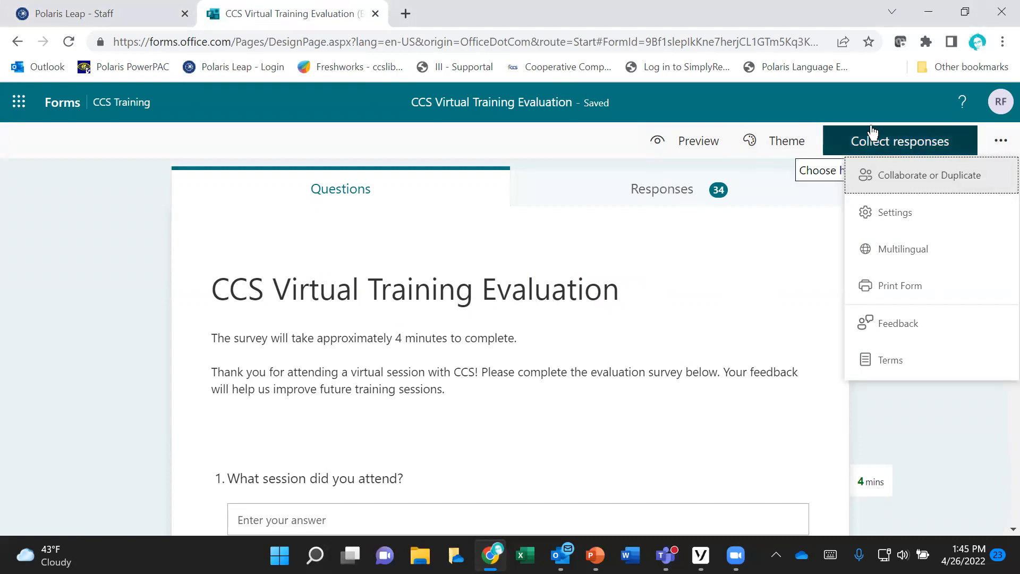
{"action": "left_click", "coordinate": [341, 189]}
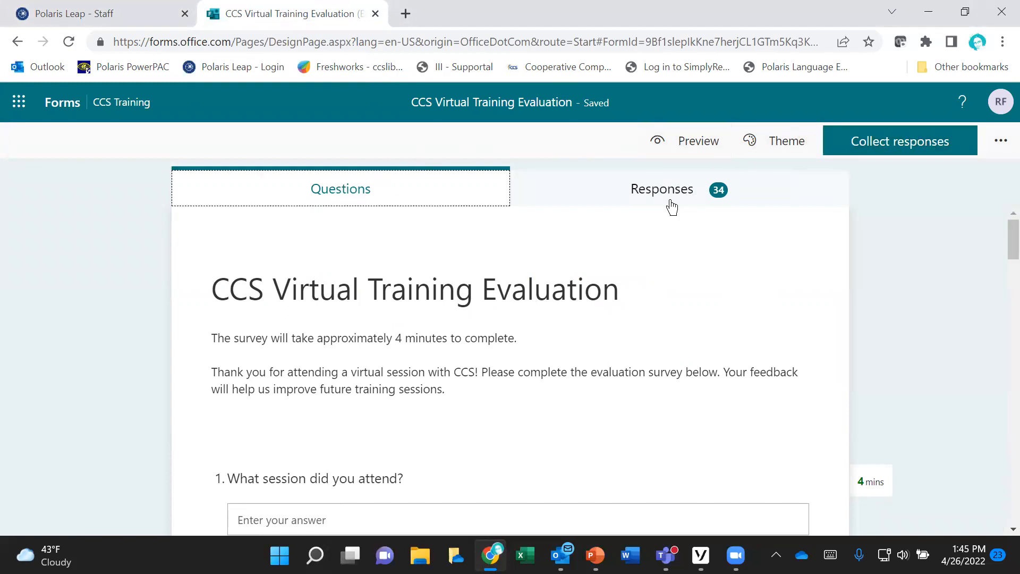
{"action": "left_click", "coordinate": [1000, 140]}
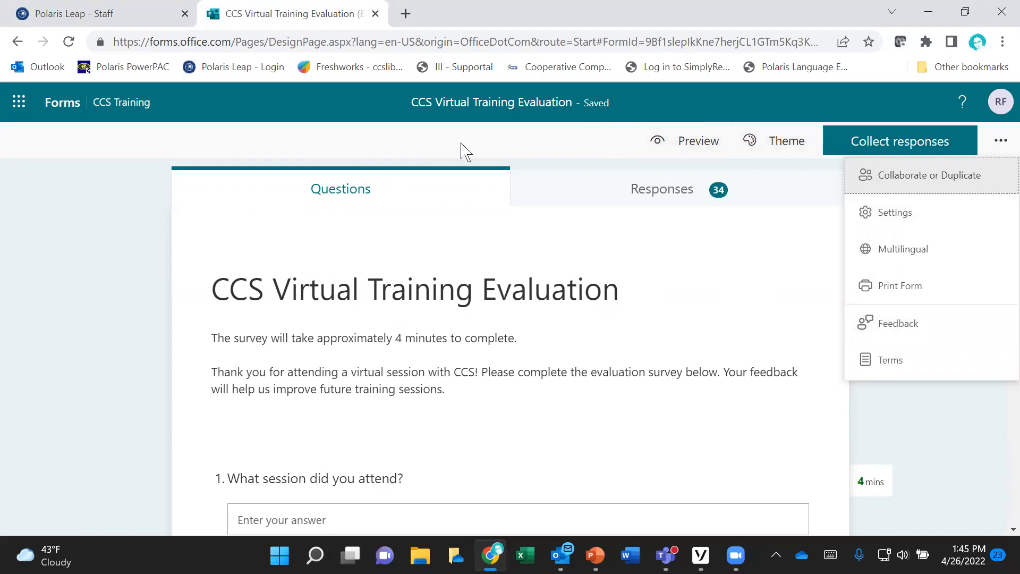
{"action": "left_click", "coordinate": [120, 16]}
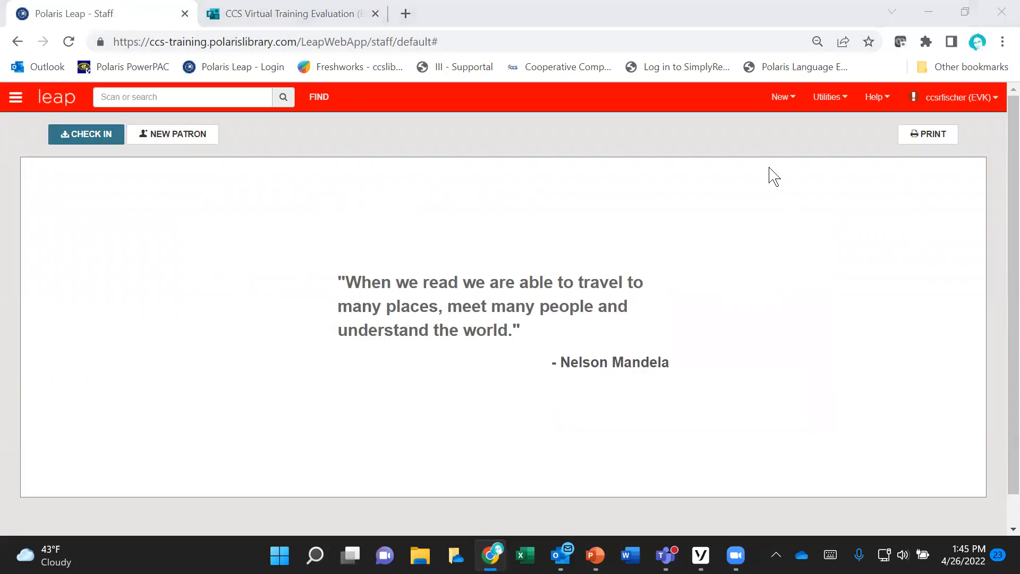
Step: Try to switch to the running PowerPoint slide show at its Training Resources slide
{"action": "mouse_move", "coordinate": [594, 555]}
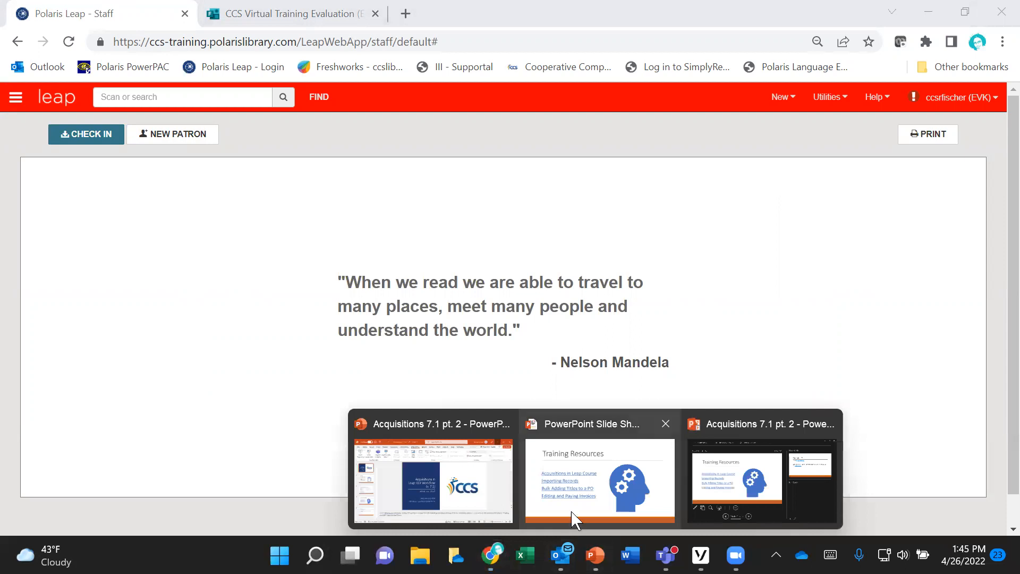
{"action": "left_click", "coordinate": [601, 511]}
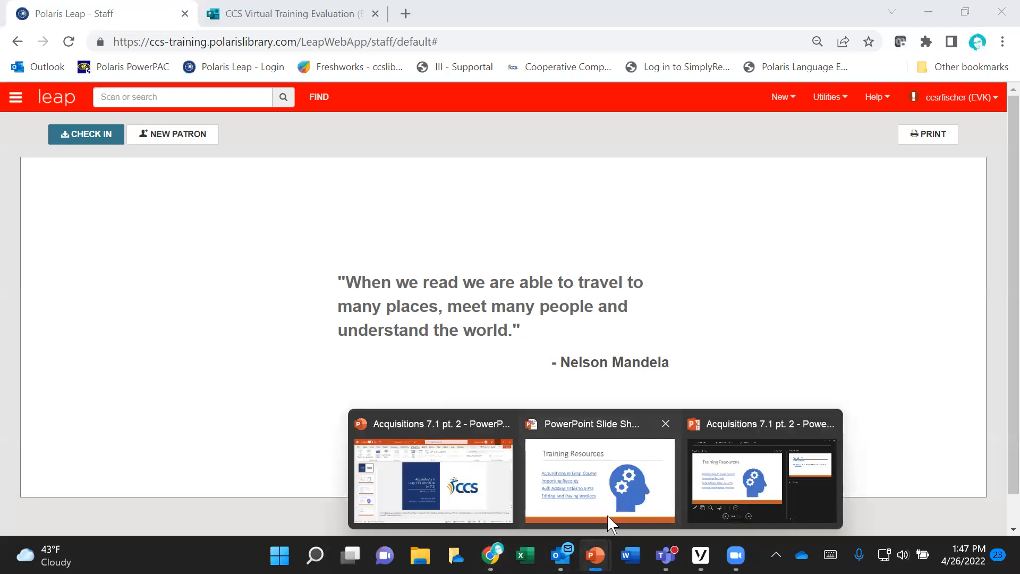
{"action": "mouse_move", "coordinate": [598, 538]}
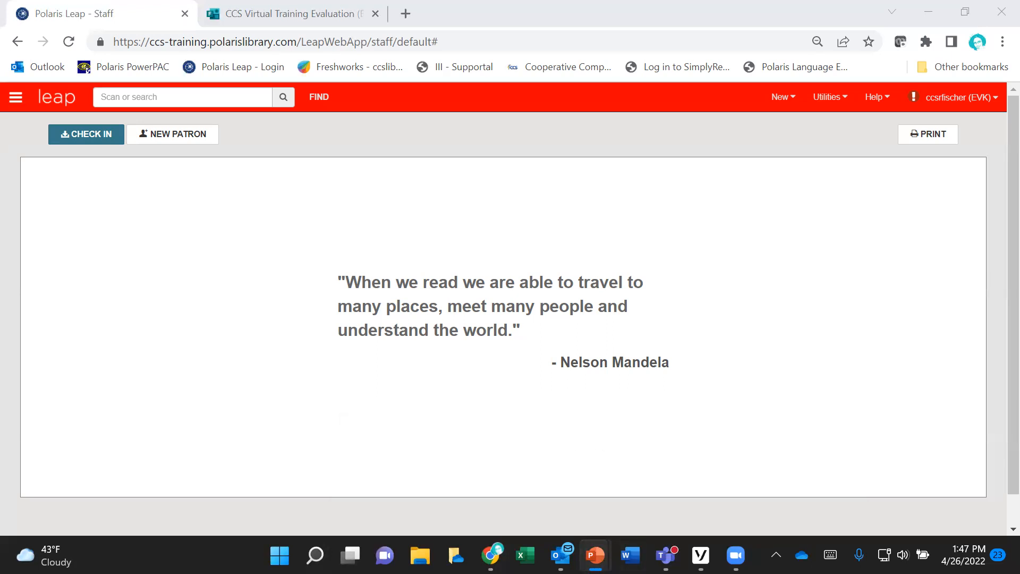
{"action": "right_click", "coordinate": [595, 555]}
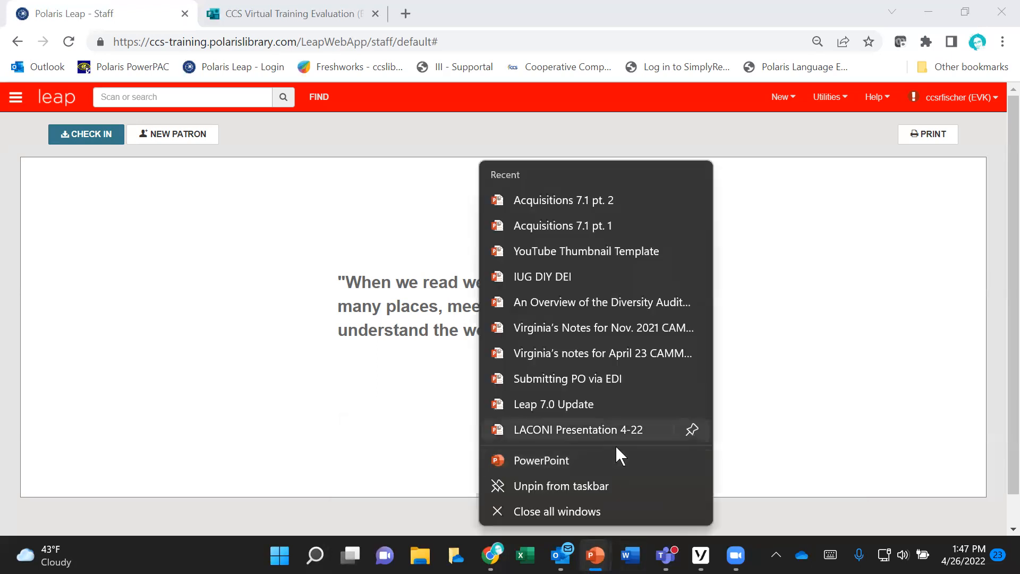
{"action": "left_click", "coordinate": [584, 538]}
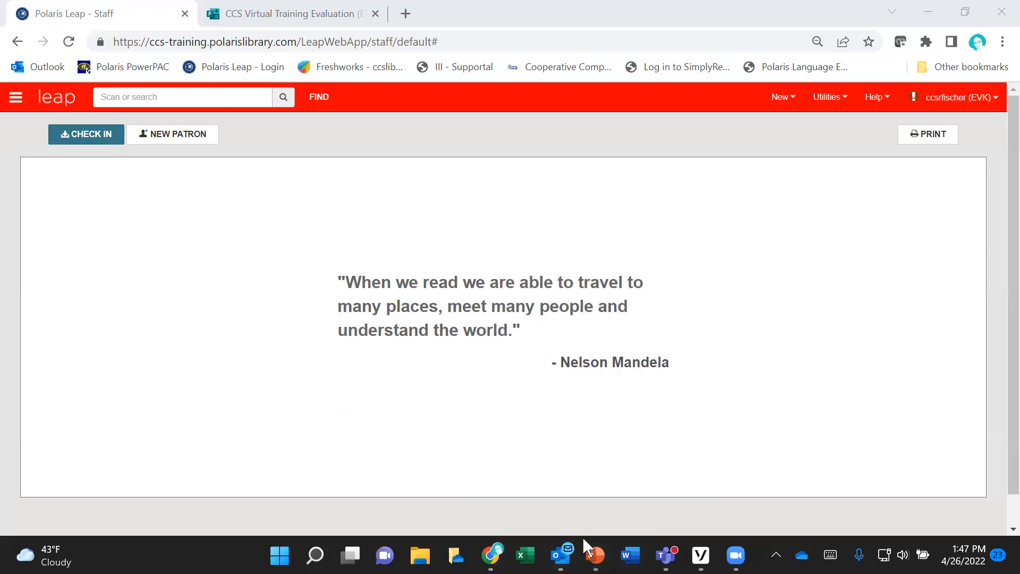